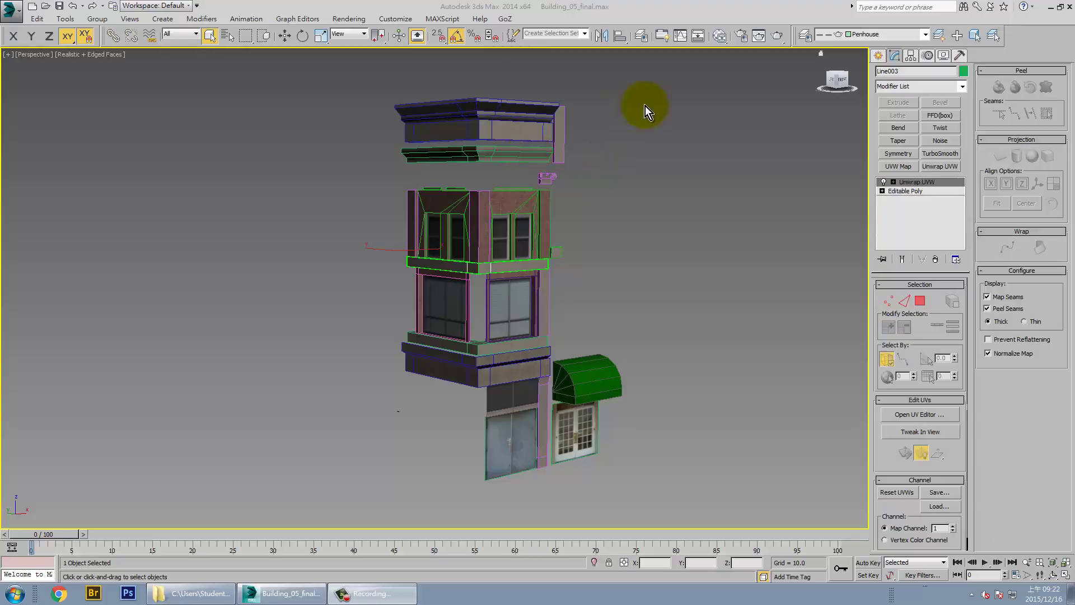
- Box-select all 22 building pieces and open the Asset Browser from Utilities
left_click(529, 126)
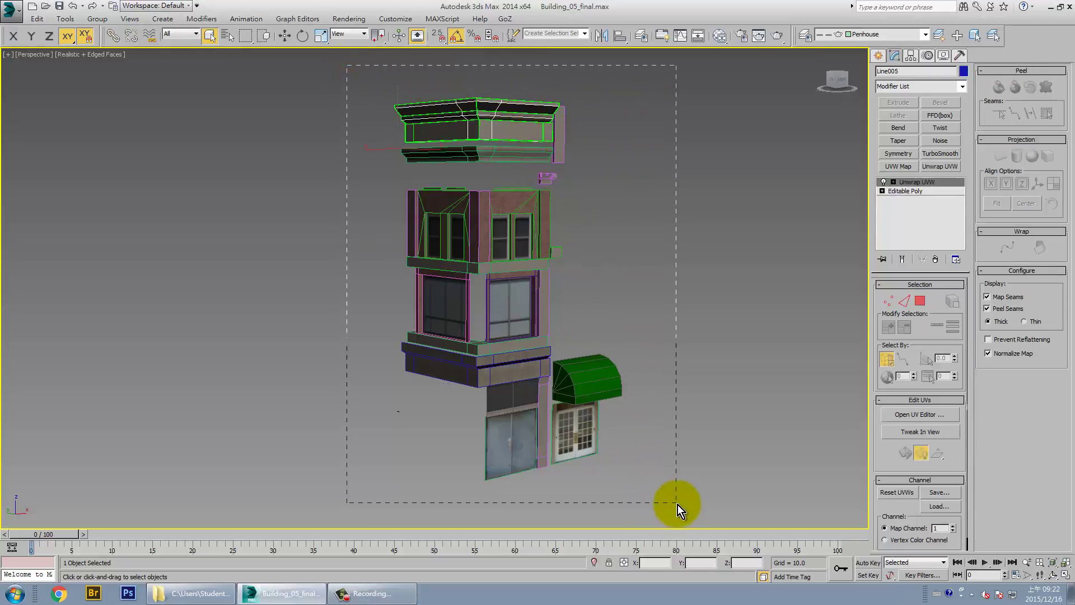
left_click_drag(680, 505, 678, 505)
left_click(959, 54)
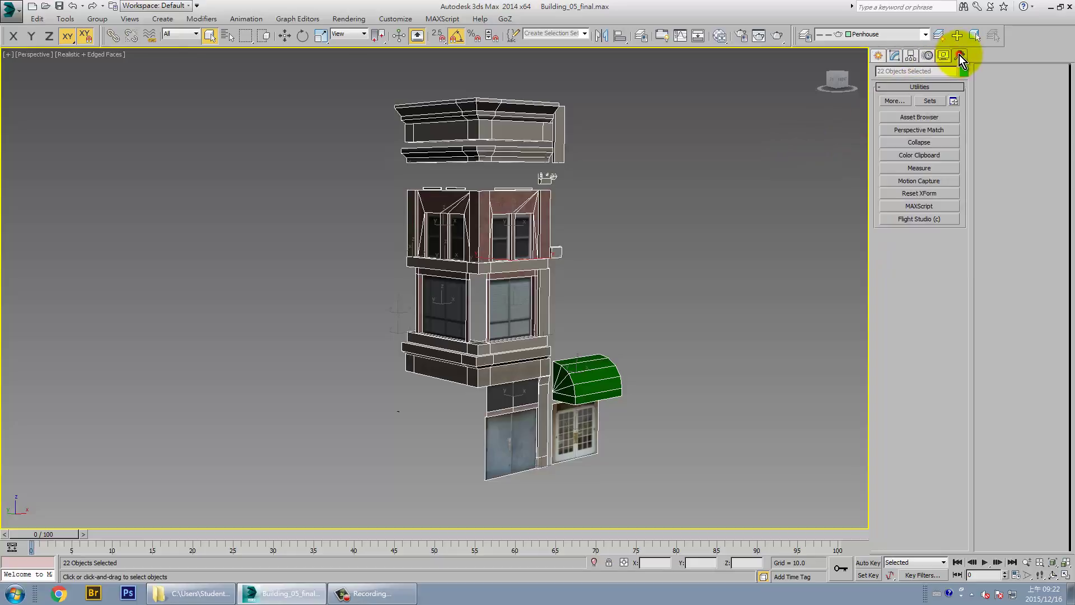
left_click(919, 116)
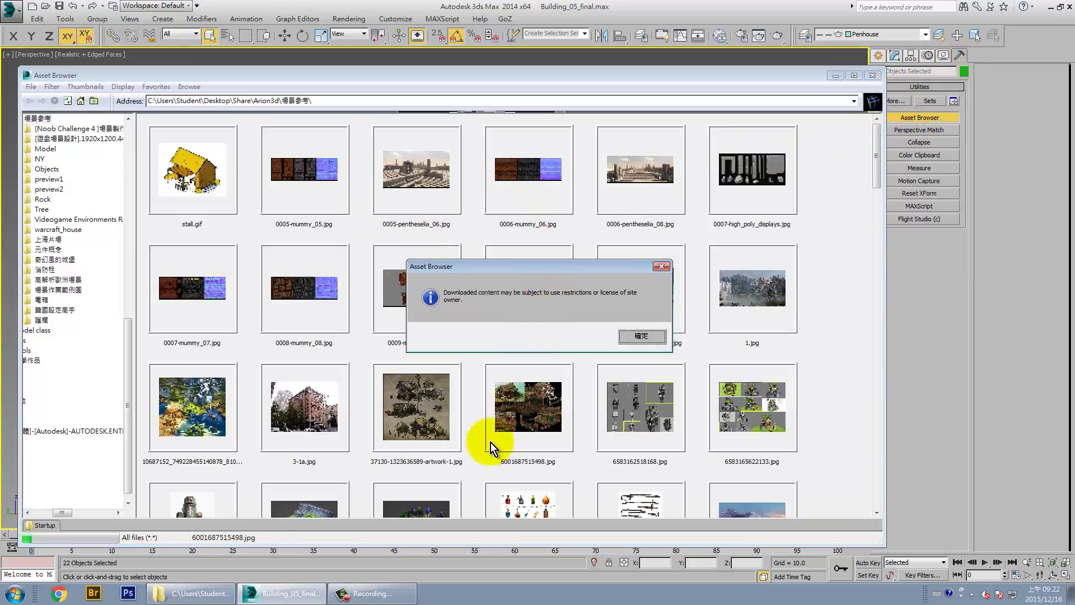
- Dismiss the downloaded-content notice and open the 3-1a.jpg building photo in a viewer
left_click(536, 423)
left_click(650, 336)
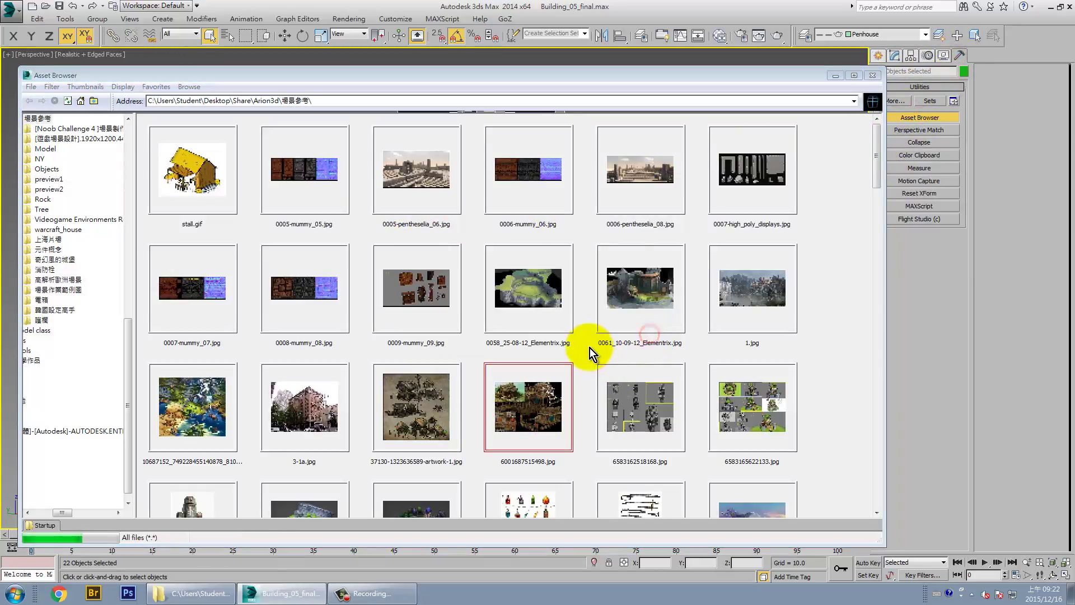
left_click(323, 413)
double_click(318, 406)
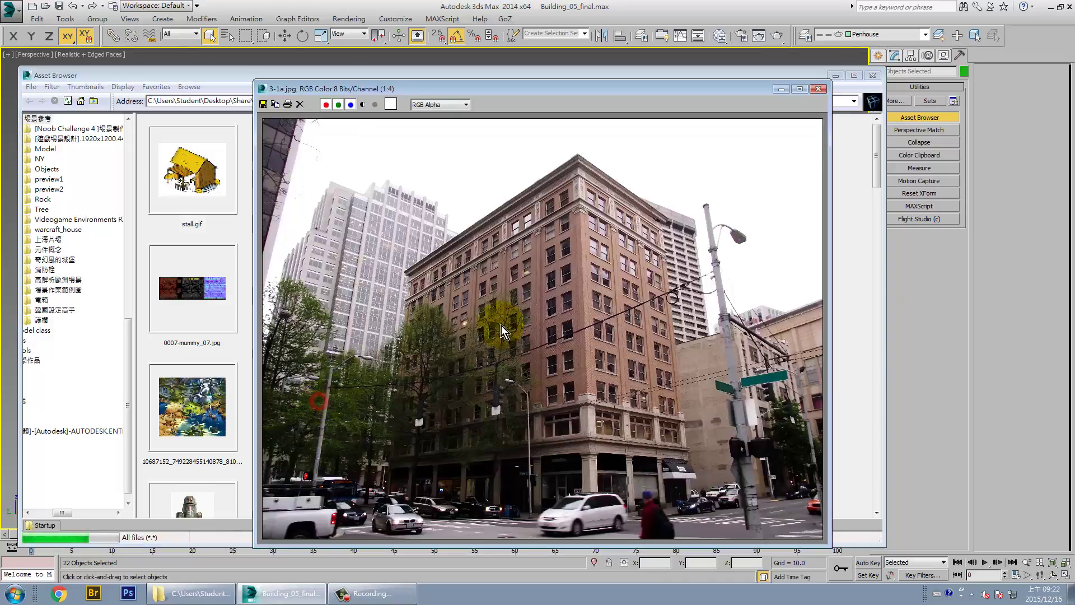
- Minimize the Asset Browser and position the photo viewer beside the building model
left_click(835, 75)
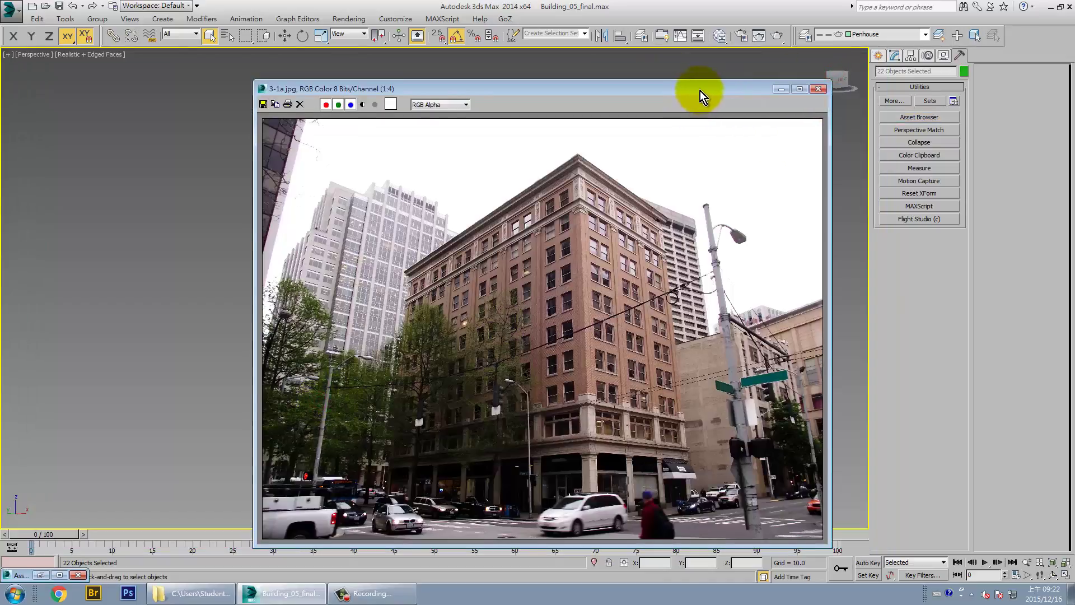
mouse_move(670, 86)
left_mouse_down()
mouse_move(414, 60)
mouse_move(264, 81)
left_mouse_up()
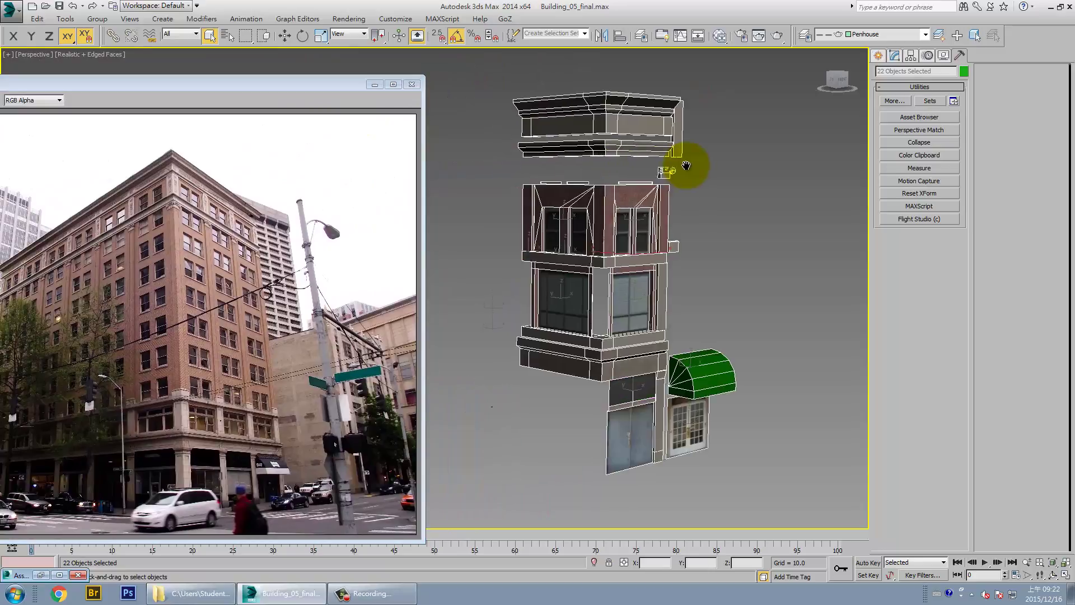
middle_click_drag(500, 149, 718, 172, "alt")
left_click_drag(340, 95, 435, 61)
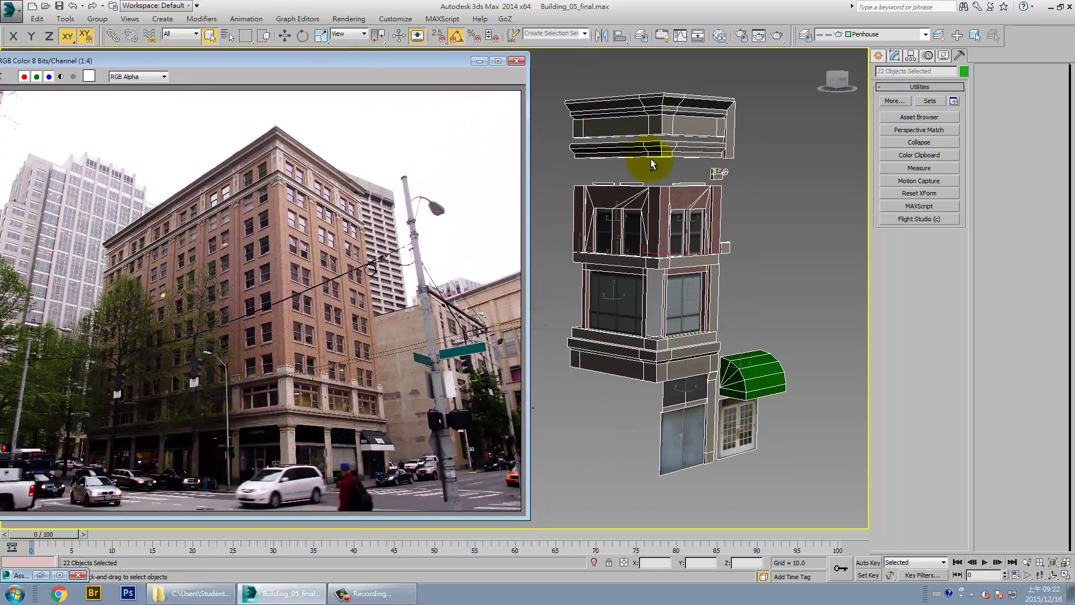
mouse_move(648, 158)
middle_mouse_down("alt")
mouse_move(682, 188)
mouse_move(713, 173)
mouse_move(580, 163)
mouse_move(668, 177)
mouse_move(697, 192)
mouse_move(683, 216)
mouse_move(720, 220)
mouse_move(749, 183)
middle_mouse_up("alt")
scroll(676, 215, "up", 2)
scroll(750, 182, "up", 3)
left_click(602, 227)
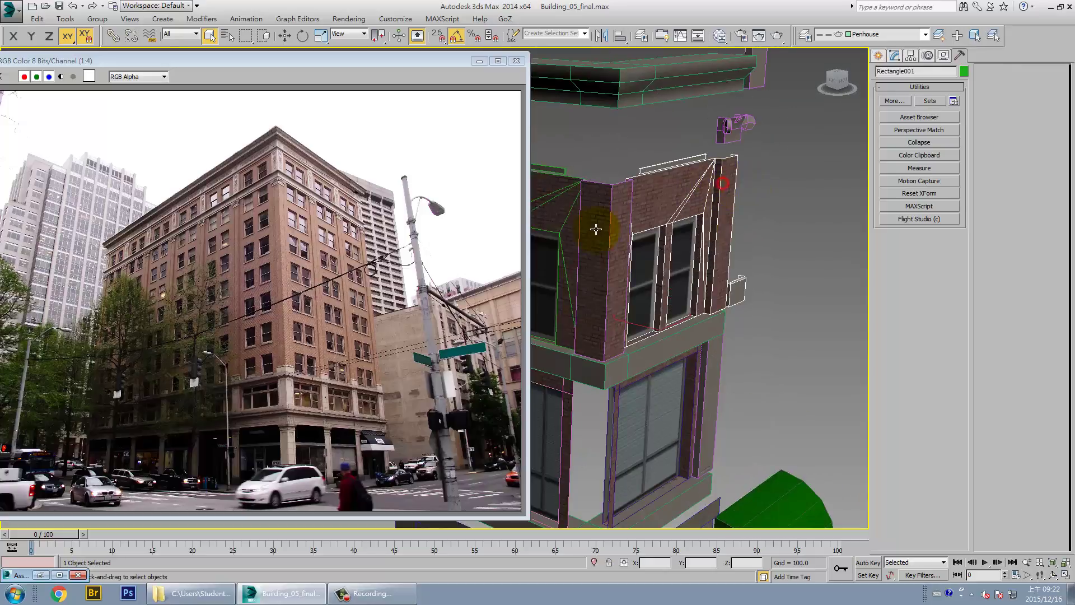
middle_click_drag(638, 219, 723, 201)
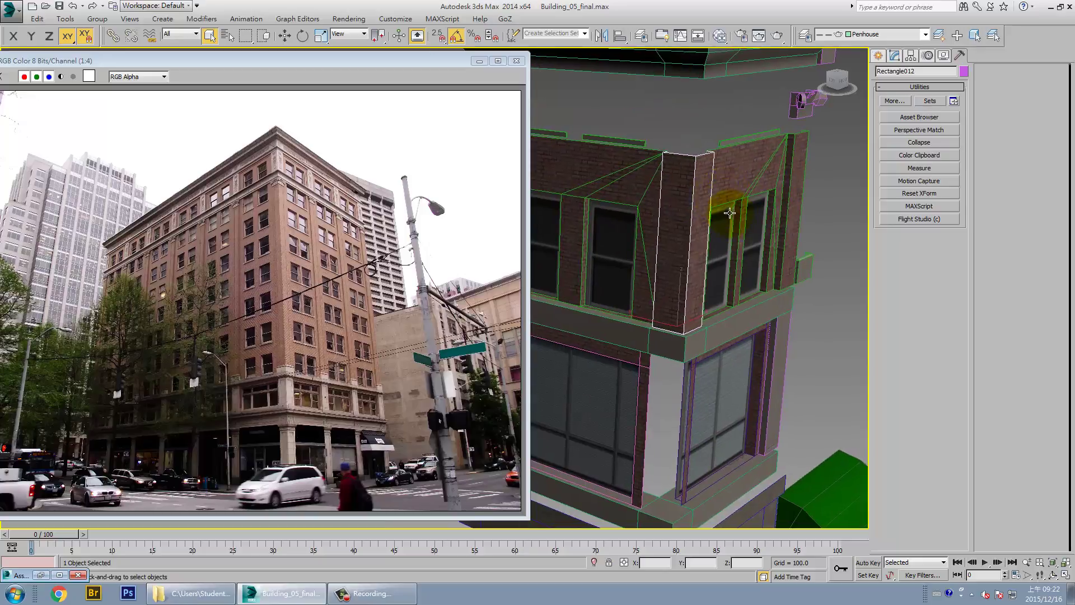
scroll(729, 212, "down", 3)
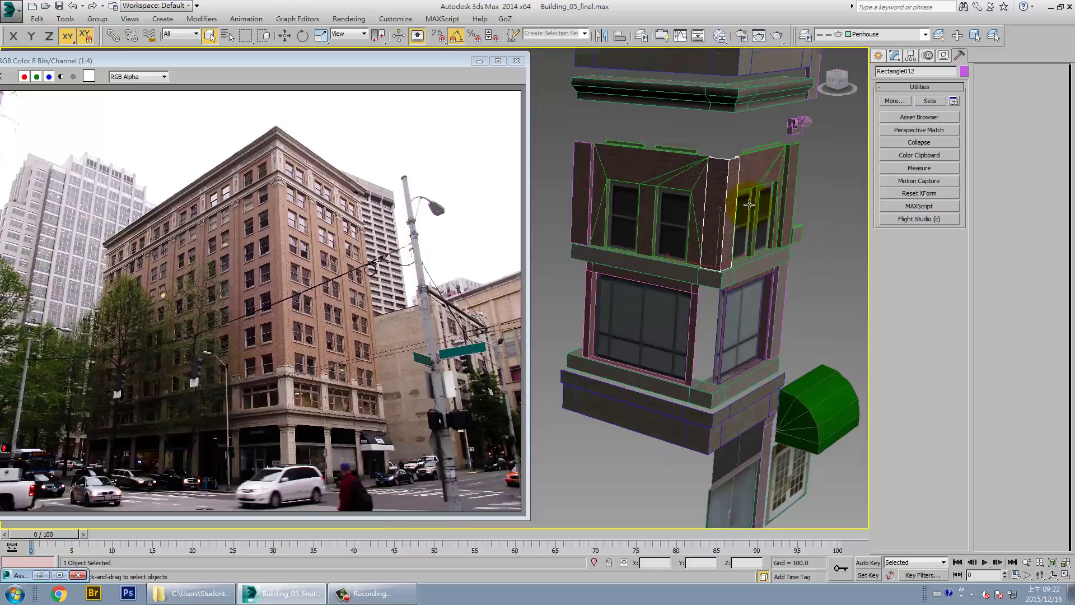
left_click(794, 183)
scroll(752, 241, "up", 1)
scroll(745, 252, "up", 1)
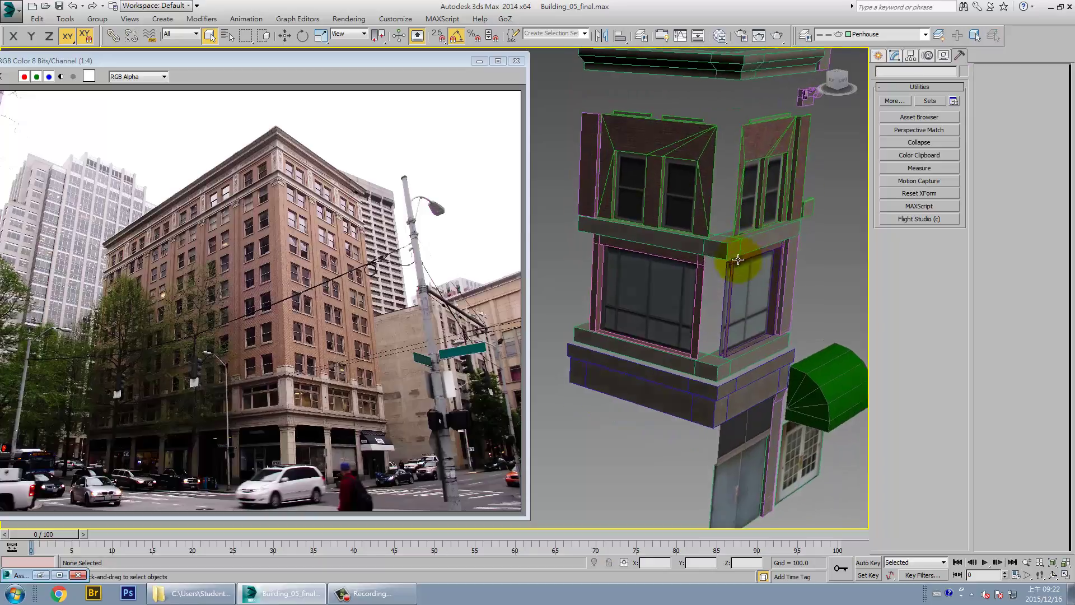
scroll(738, 259, "up", 1)
mouse_move(738, 258)
middle_mouse_down("alt")
mouse_move(747, 247)
mouse_move(715, 276)
mouse_move(732, 308)
mouse_move(664, 283)
mouse_move(725, 275)
mouse_move(680, 386)
middle_mouse_up("alt")
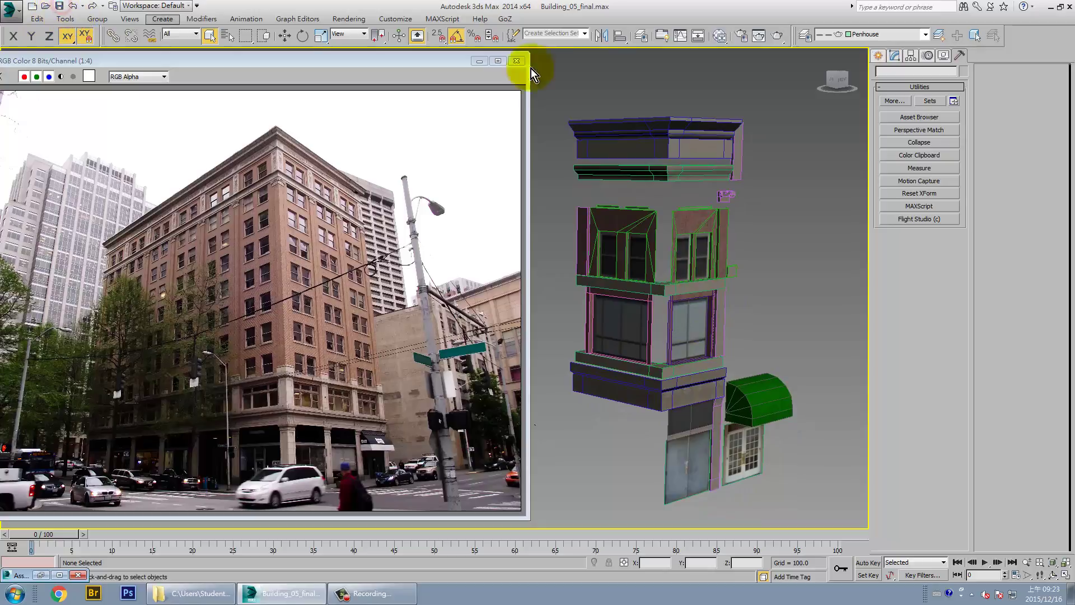
middle_click_drag(759, 197, 730, 158)
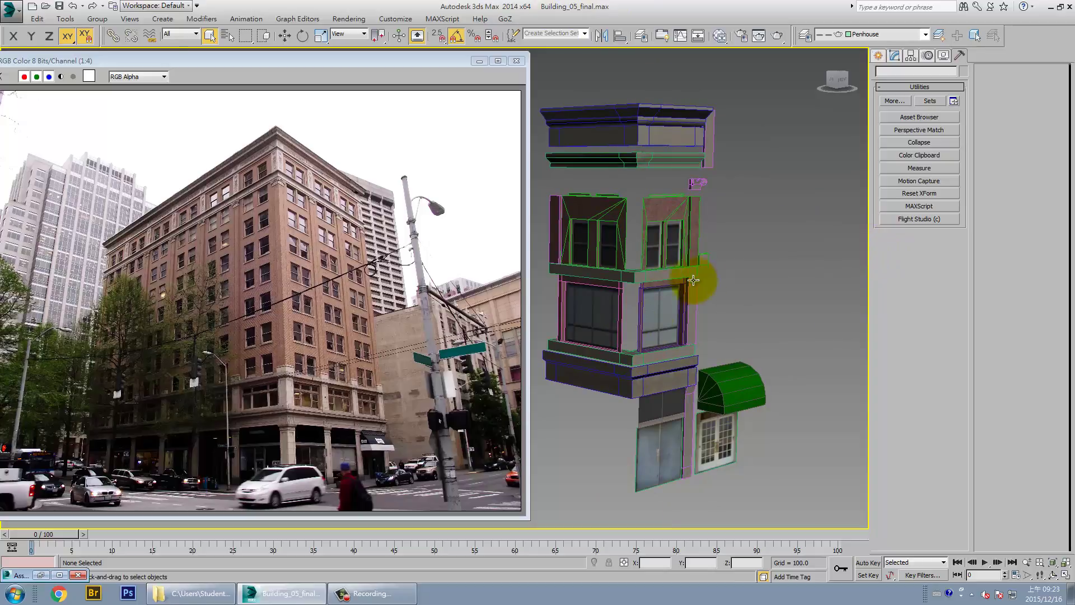
middle_click_drag(696, 276, 684, 272, "alt")
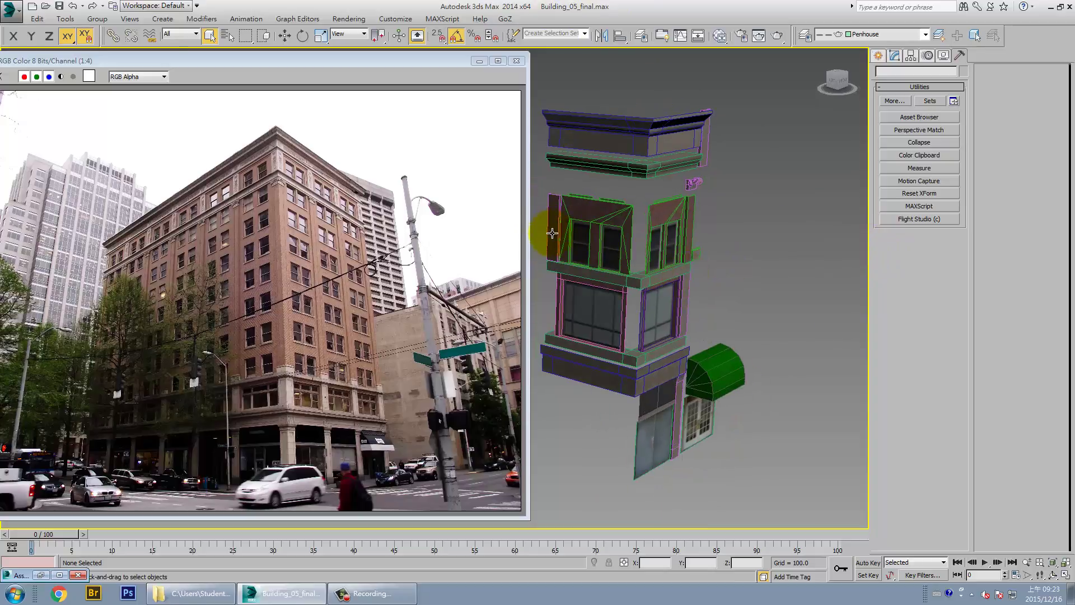
middle_click_drag(704, 348, 736, 329)
key("super")
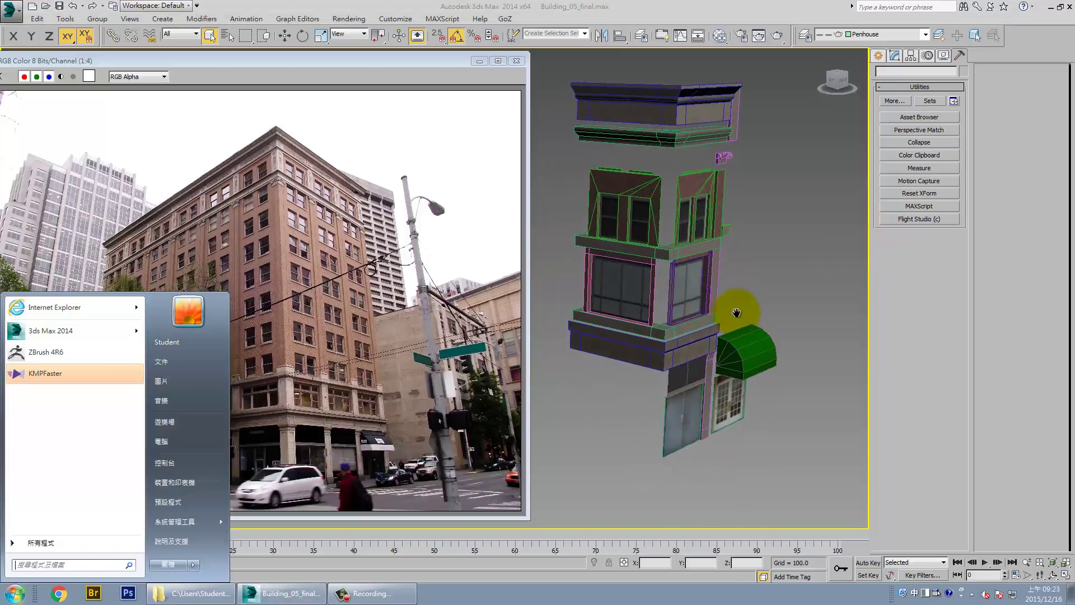
key("Escape")
key("f")
- Orbit the model and inspect pieces Object015, Rectangle001 and Rectangle011, then clear the selection
mouse_move(672, 306)
middle_mouse_down("alt")
mouse_move(648, 305)
mouse_move(663, 320)
middle_mouse_up("alt")
left_click(715, 177)
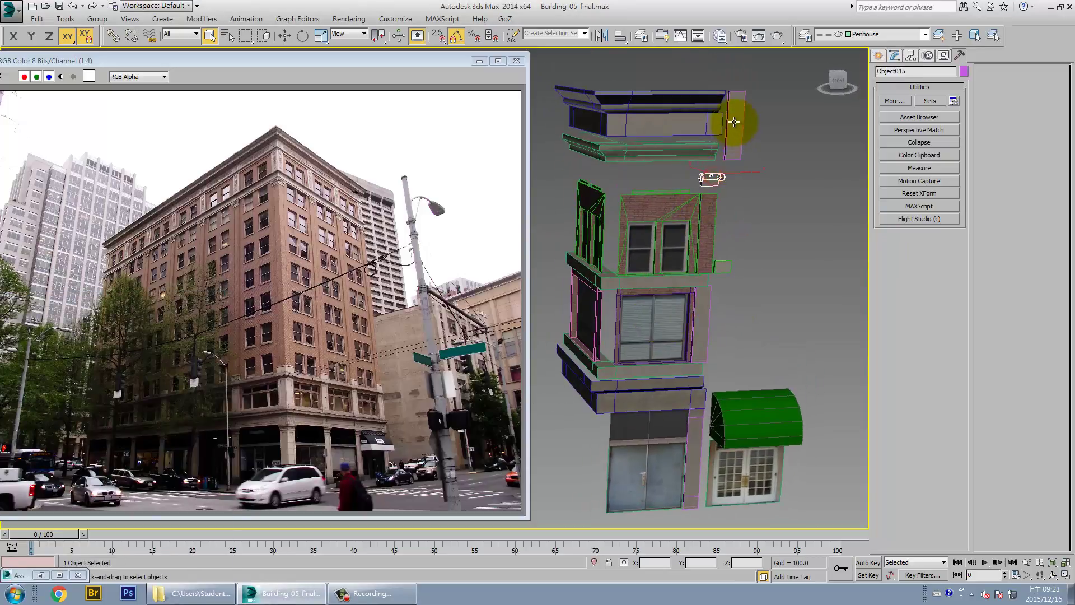
left_click(721, 266)
mouse_move(722, 266)
middle_mouse_down("alt")
mouse_move(746, 282)
mouse_move(713, 264)
middle_mouse_up("alt")
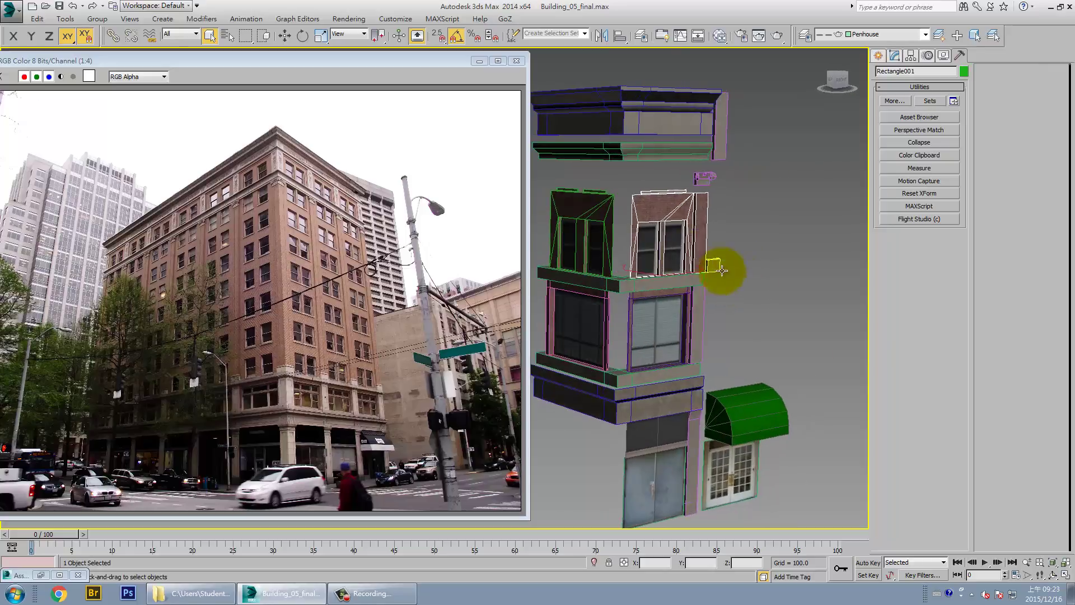
left_click(604, 235)
mouse_move(604, 235)
middle_mouse_down("alt")
mouse_move(689, 279)
mouse_move(661, 271)
mouse_move(694, 240)
mouse_move(743, 265)
mouse_move(771, 257)
mouse_move(708, 264)
mouse_move(749, 267)
mouse_move(695, 283)
mouse_move(679, 271)
mouse_move(684, 229)
mouse_move(764, 263)
mouse_move(700, 240)
mouse_move(665, 211)
mouse_move(679, 228)
middle_mouse_up("alt")
left_click(676, 240)
left_click(662, 214)
- From a straight-on side view, select the lower right window object Rectangle030
scroll(740, 224, "down", 3)
scroll(685, 237, "down", 2)
scroll(679, 228, "up", 3)
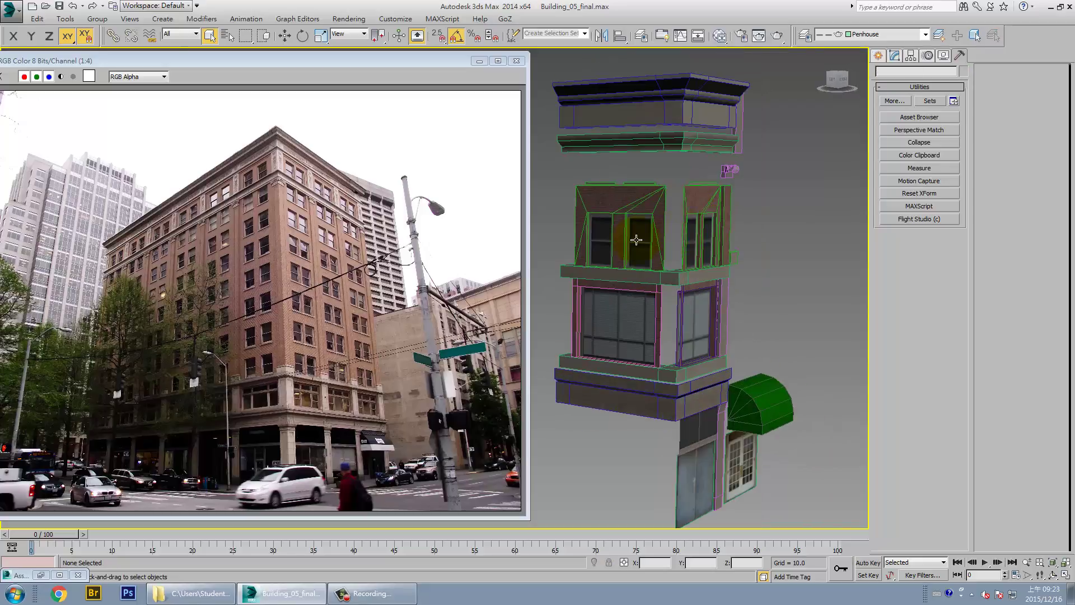
left_click(695, 314)
left_click(608, 318)
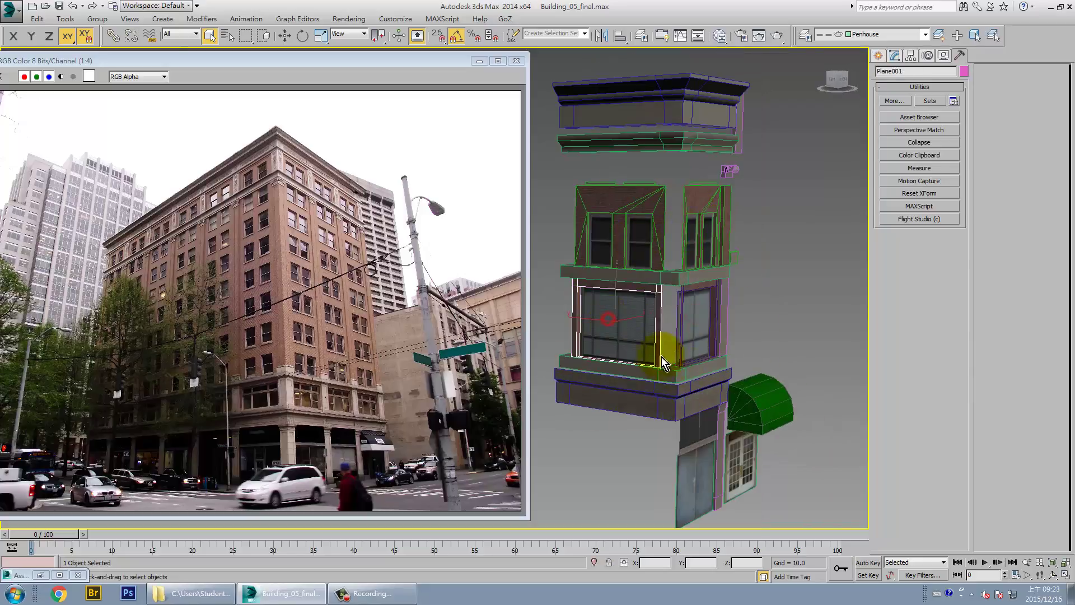
mouse_move(678, 289)
middle_mouse_down("alt")
mouse_move(757, 343)
mouse_move(679, 336)
mouse_move(751, 312)
mouse_move(775, 264)
middle_mouse_up("alt")
scroll(713, 312, "down", 5)
scroll(709, 312, "up", 1)
scroll(667, 312, "up", 4)
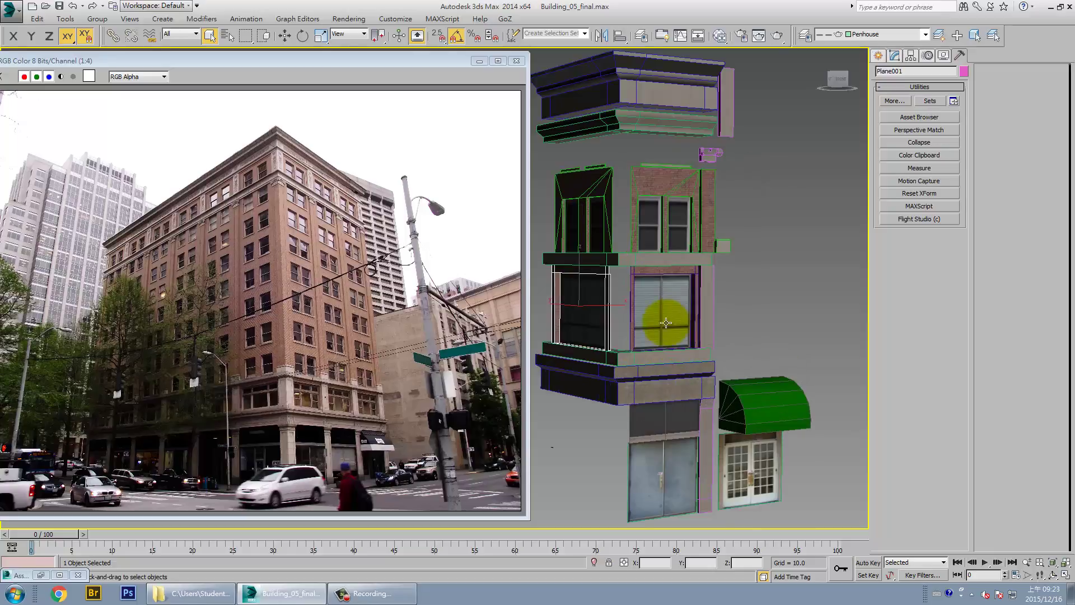
scroll(683, 312, "down", 3)
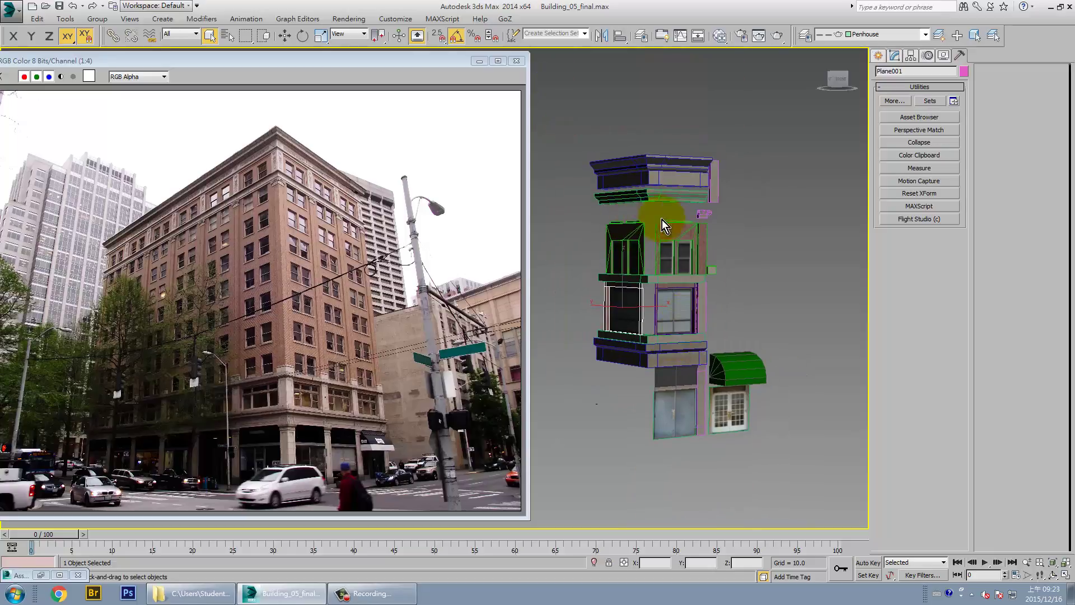
left_click(640, 350)
left_click(671, 299)
- Attach every object from the Attach List to Rectangle030 and confirm the attach options
left_click(895, 55)
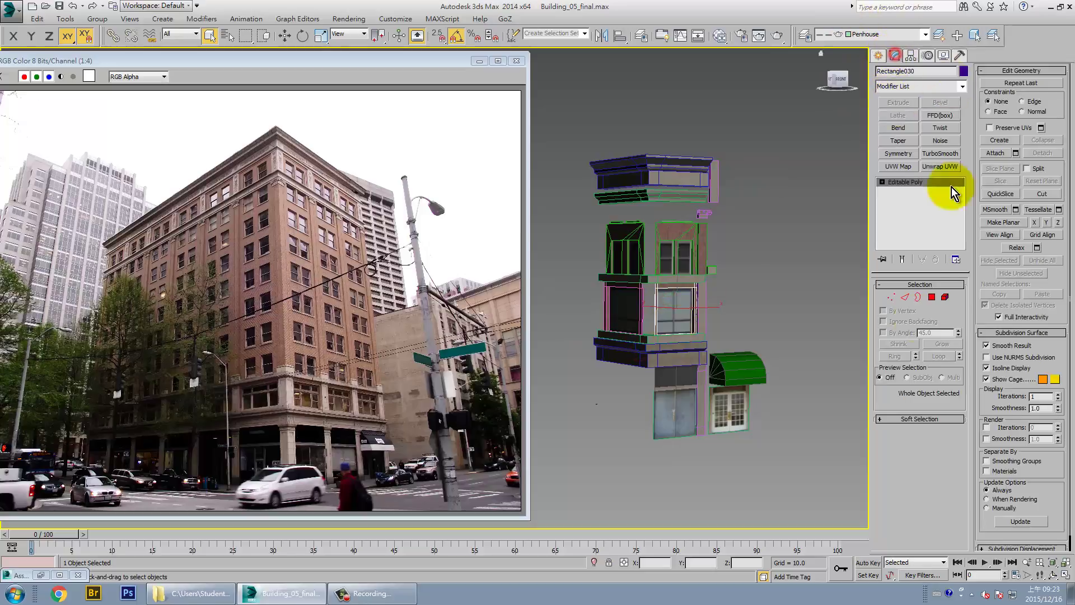
left_click(1000, 153)
left_click(700, 302)
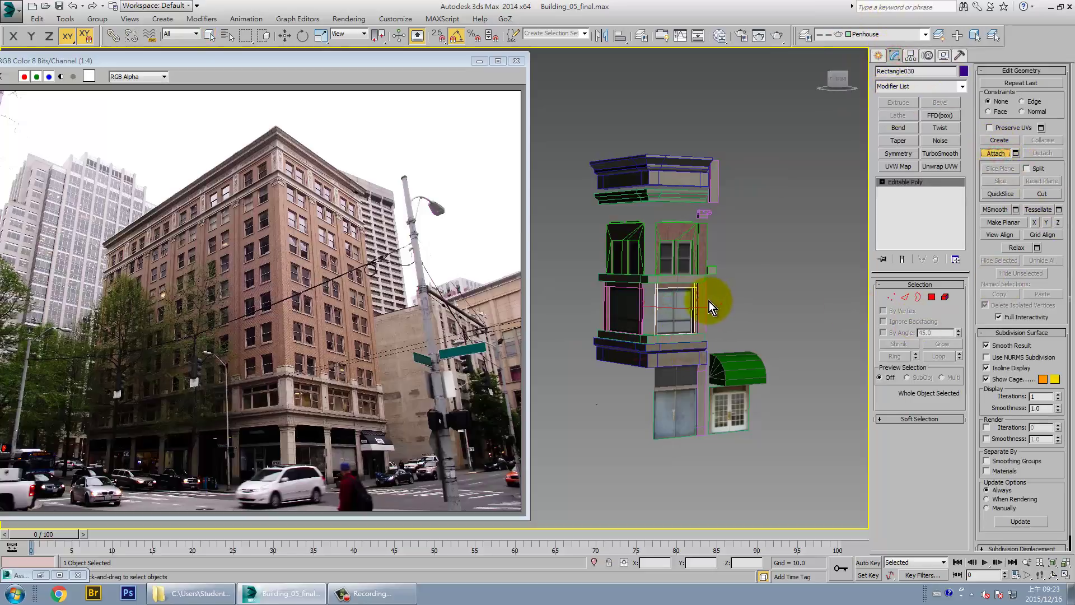
key("Return")
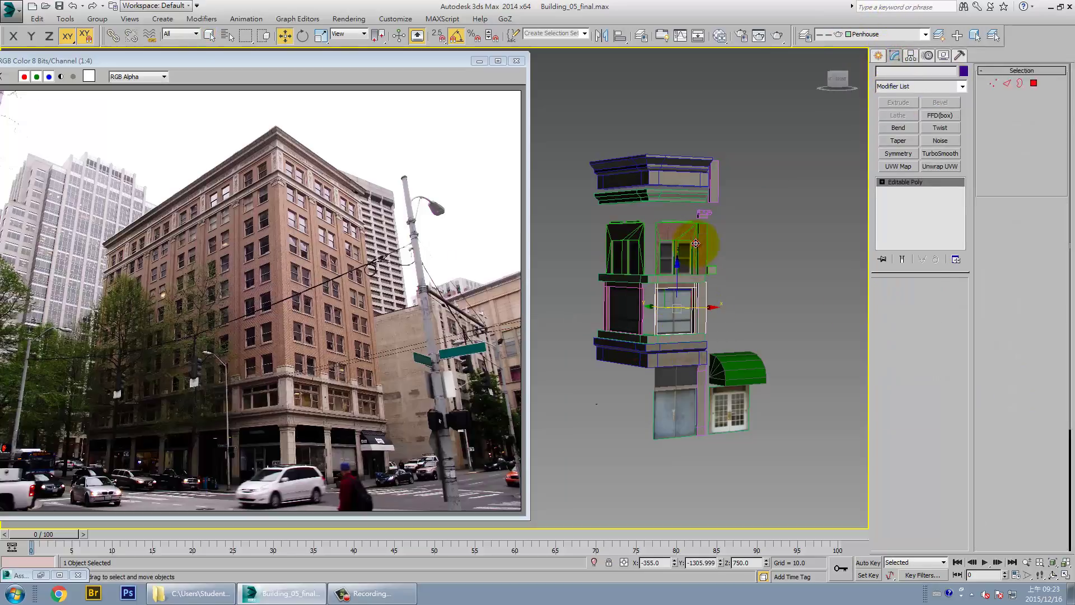
left_click(680, 246)
left_click(693, 341)
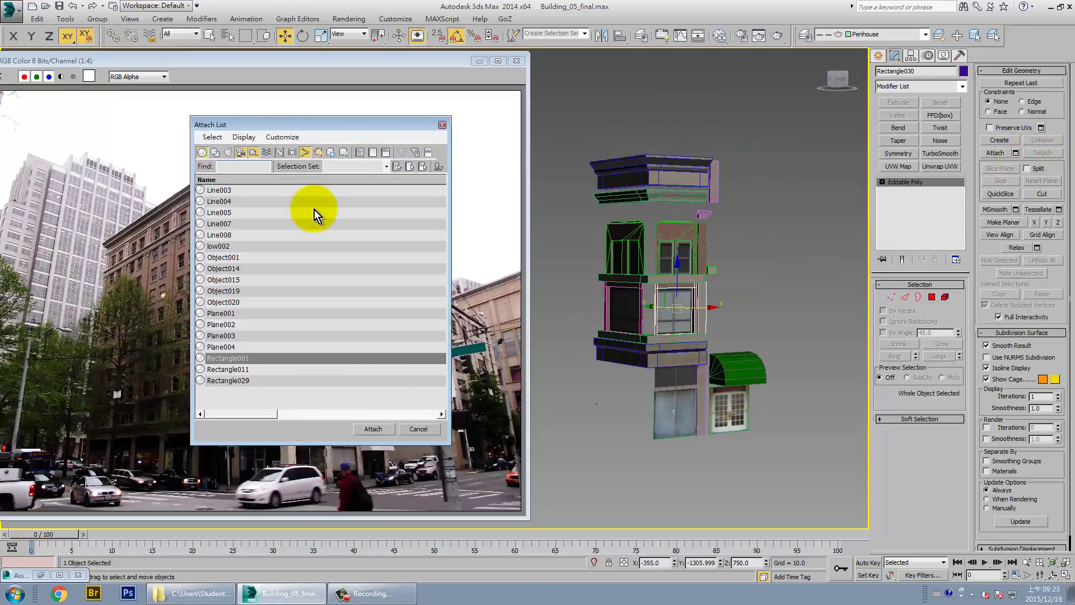
left_click_drag(313, 194, 311, 381)
left_click(381, 429)
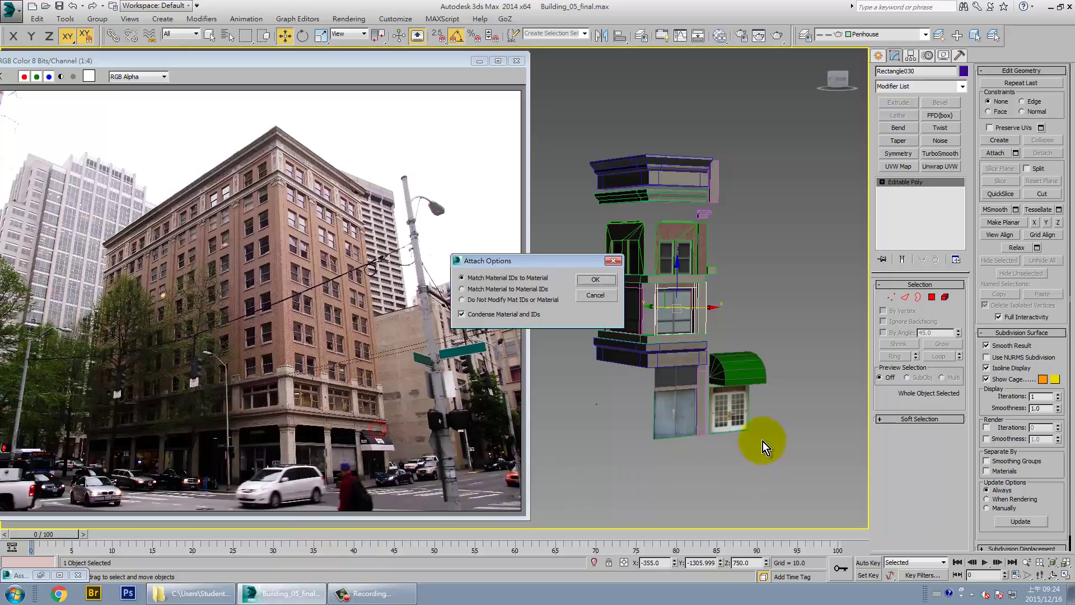
left_click(597, 279)
left_click(780, 291)
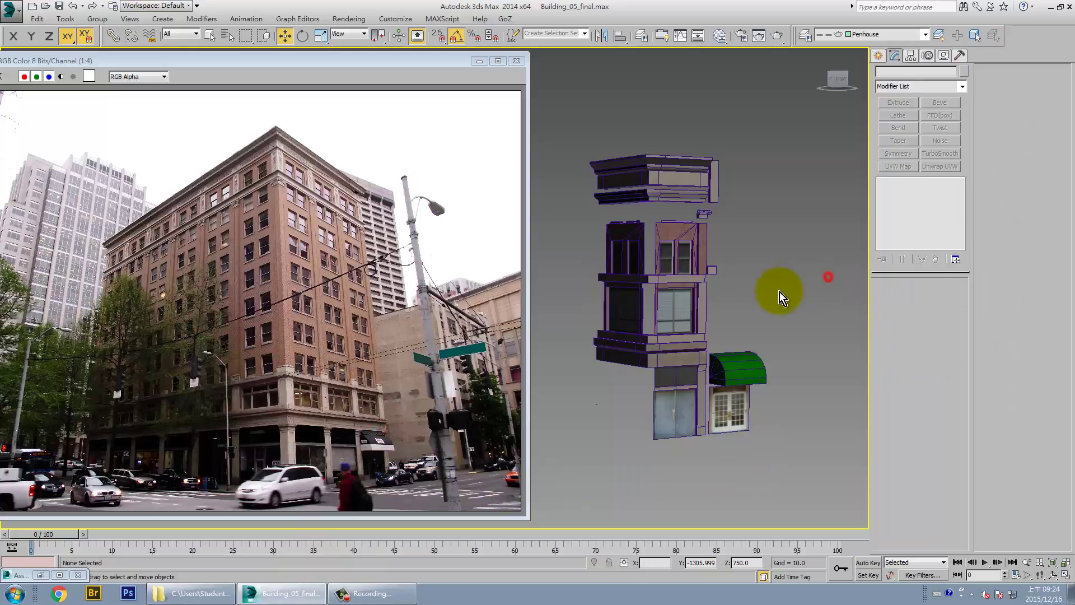
- Select the merged building and store the scene with Edit > Hold
left_click(701, 306)
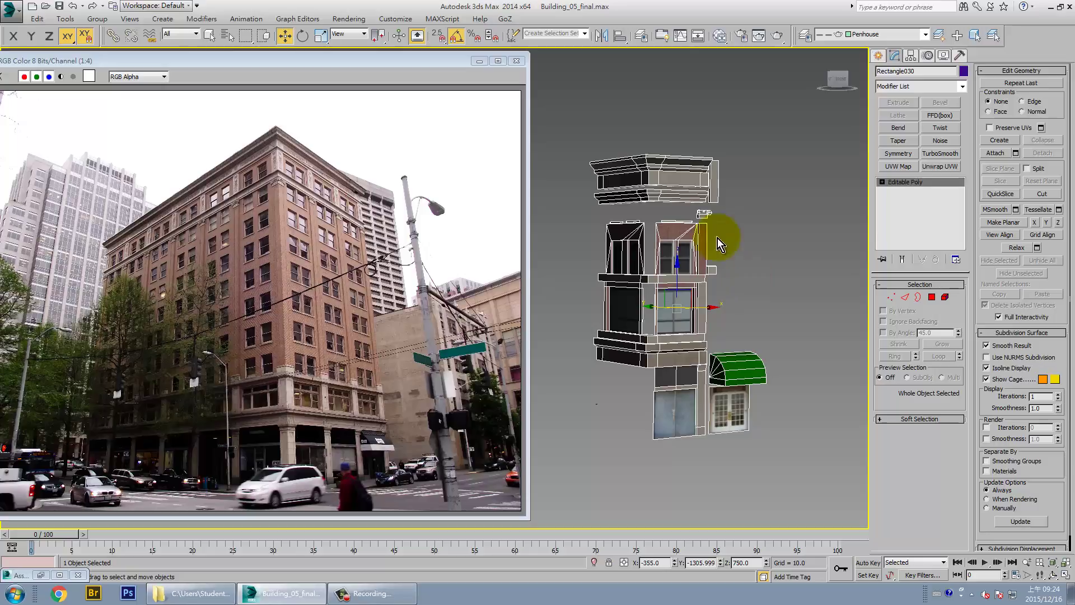
left_click(79, 23)
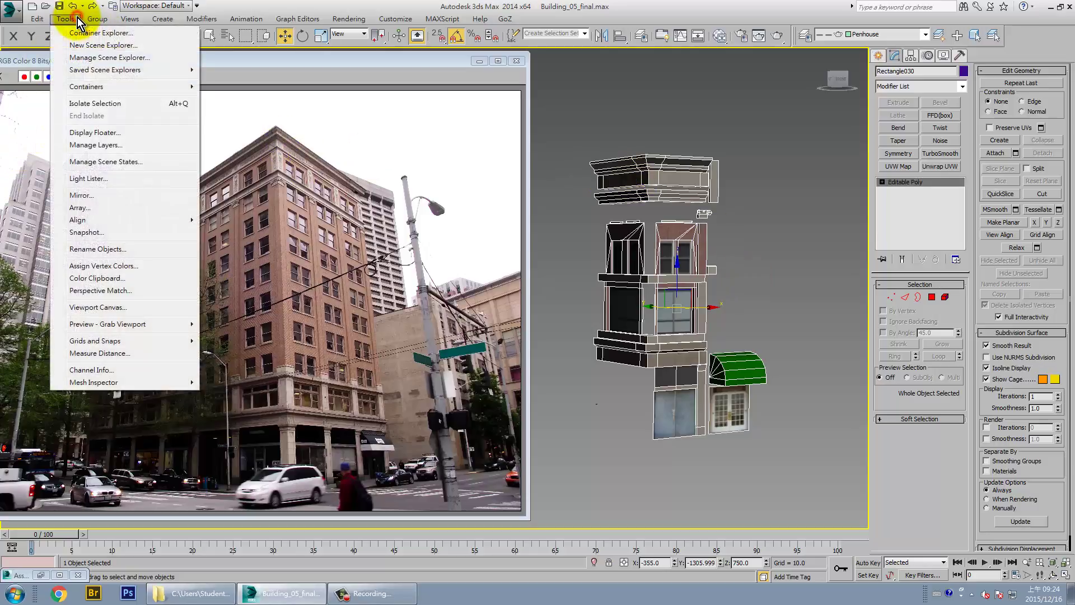
left_click(32, 20)
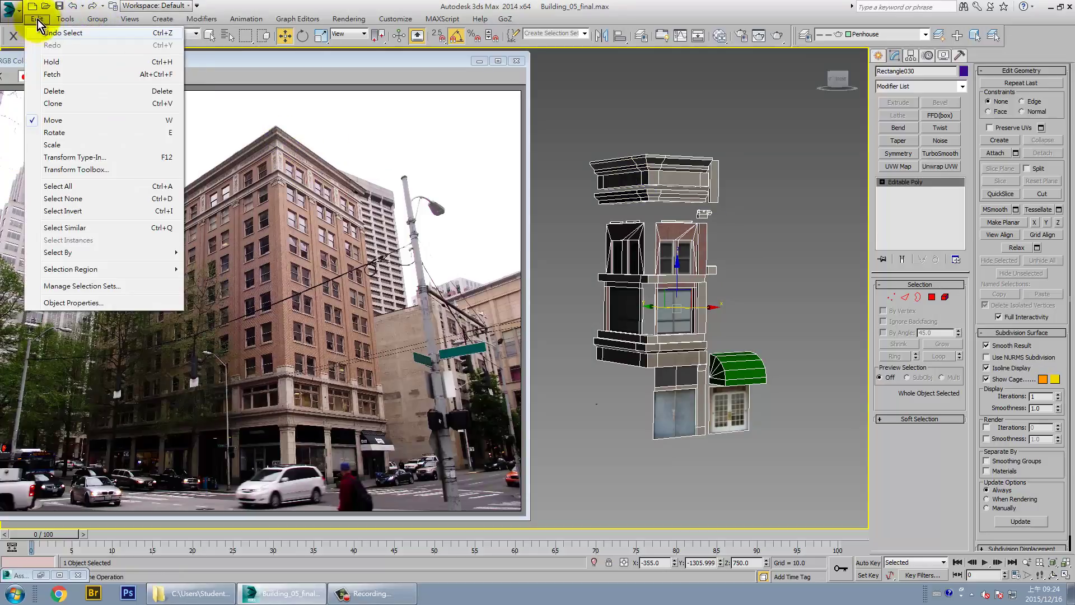
left_click(82, 62)
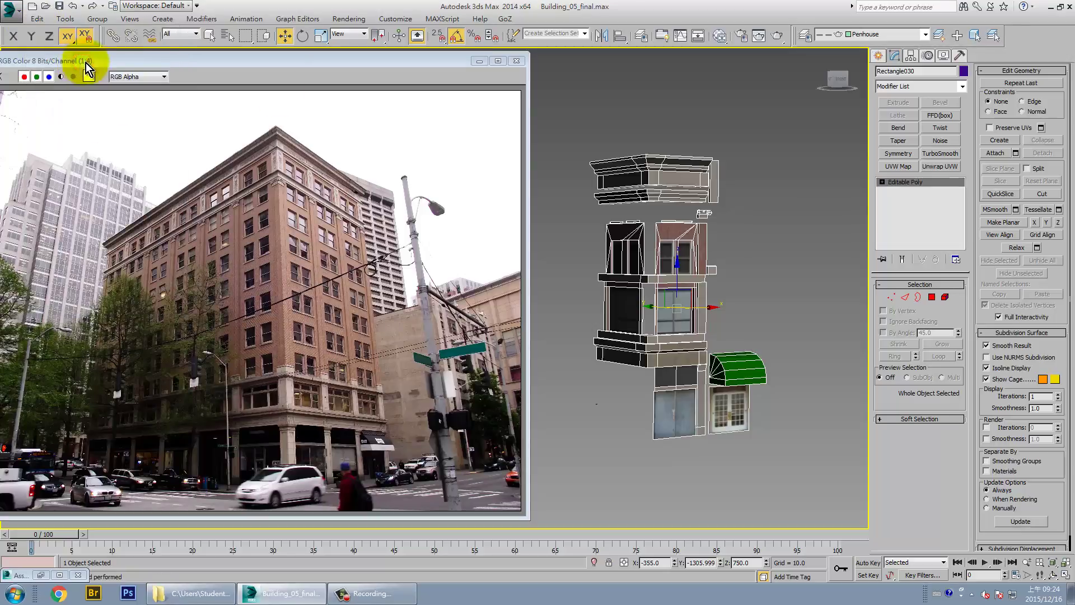
- Shift the reference photo window further left and down
left_click_drag(430, 67, 363, 75)
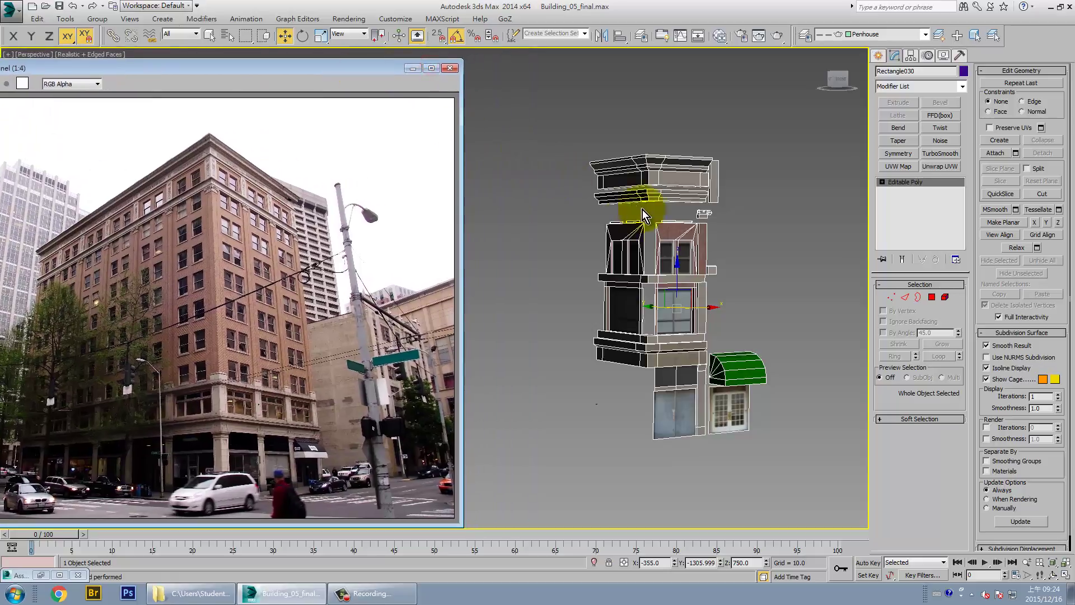
mouse_move(636, 204)
middle_mouse_down("alt")
mouse_move(629, 233)
mouse_move(707, 238)
middle_mouse_up("alt")
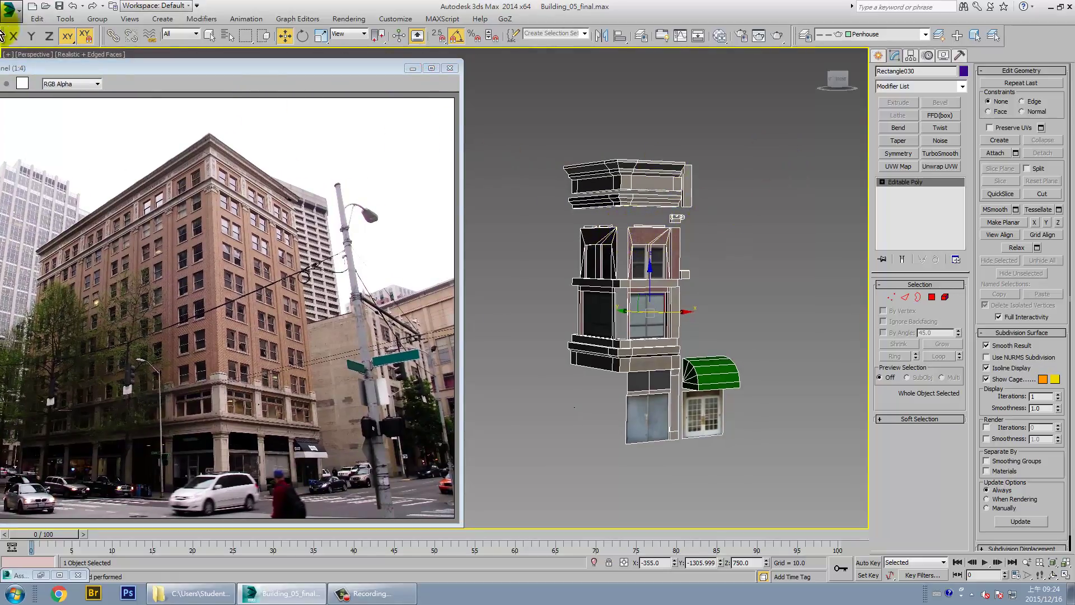
left_click(37, 19)
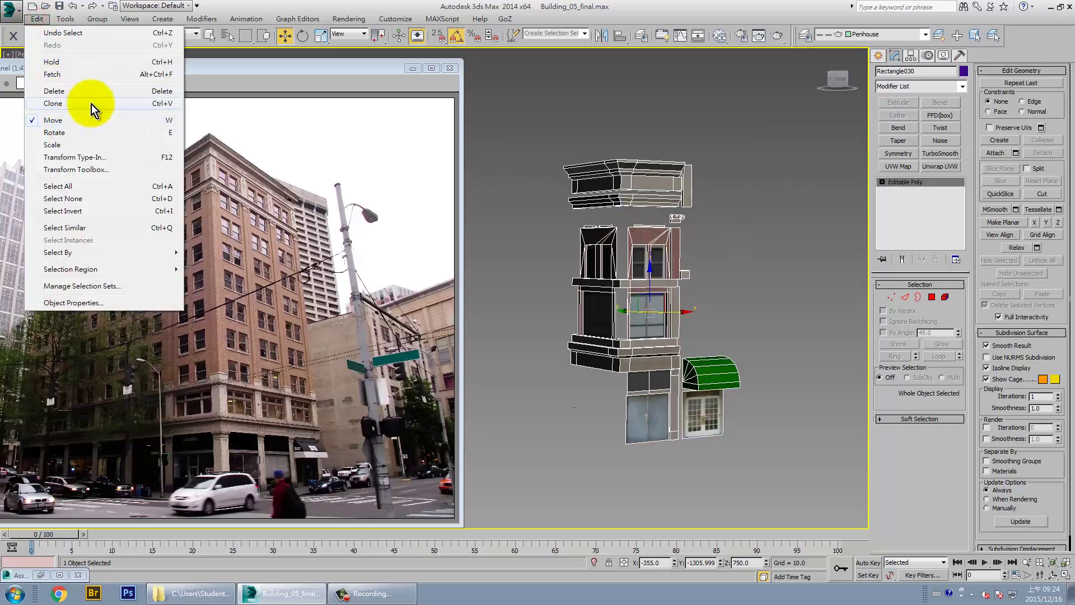
- Fetch the held scene and add an Unwrap UVW modifier to the Rectangle030 facade
left_click(99, 73)
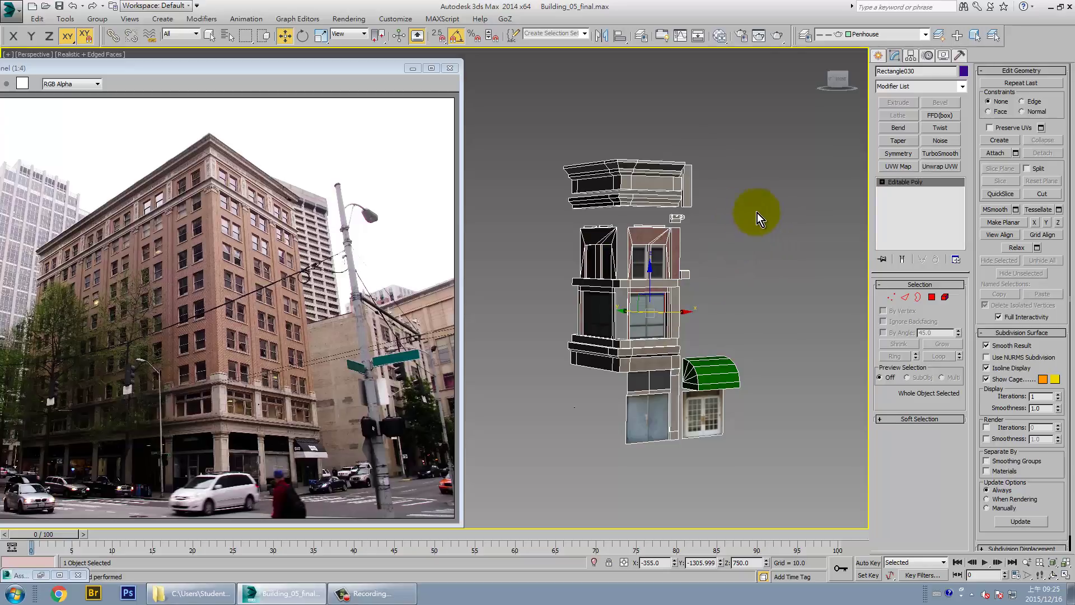
left_click(935, 163)
middle_click_drag(740, 269, 729, 259)
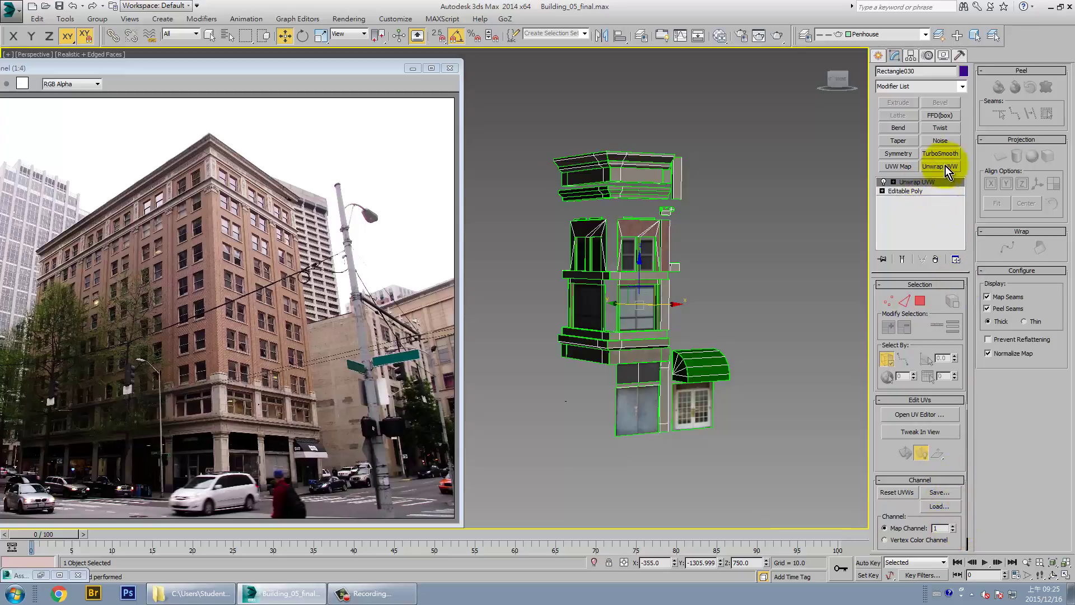
- Switch the Unwrap UVW to map channel 2, moving the existing UVs onto it
left_click(953, 526)
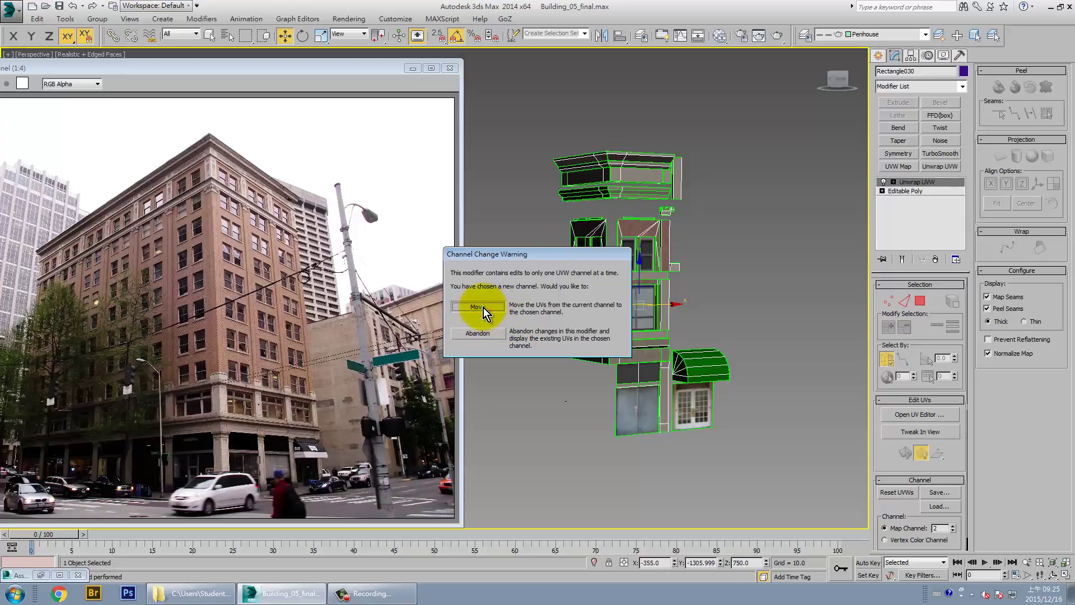
left_click(483, 307)
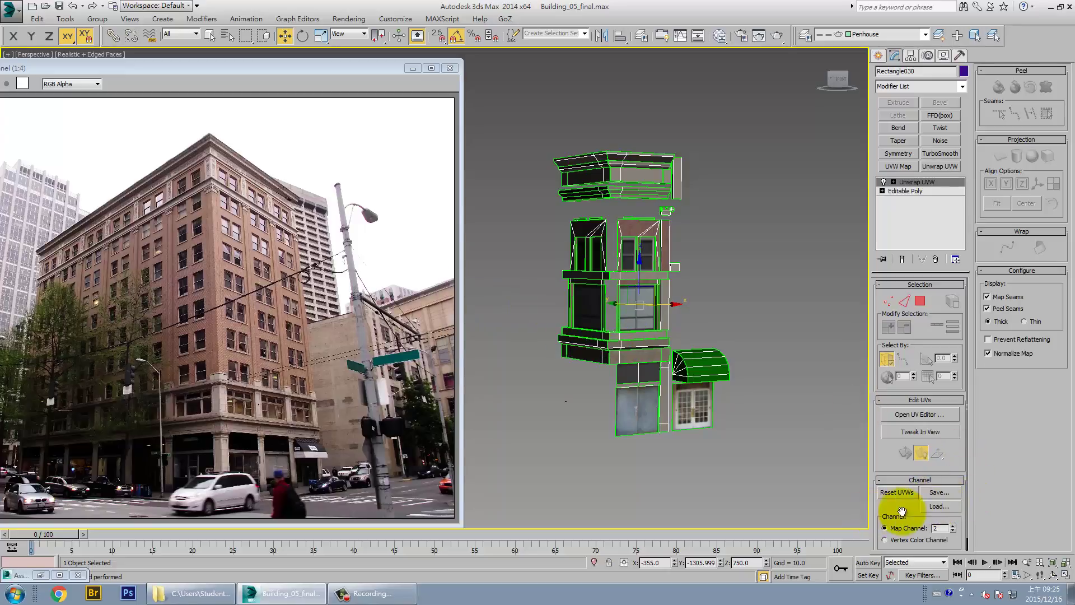
- Open the Edit UVWs editor, move it right and zoom out to the whole UV layout
left_click(920, 415)
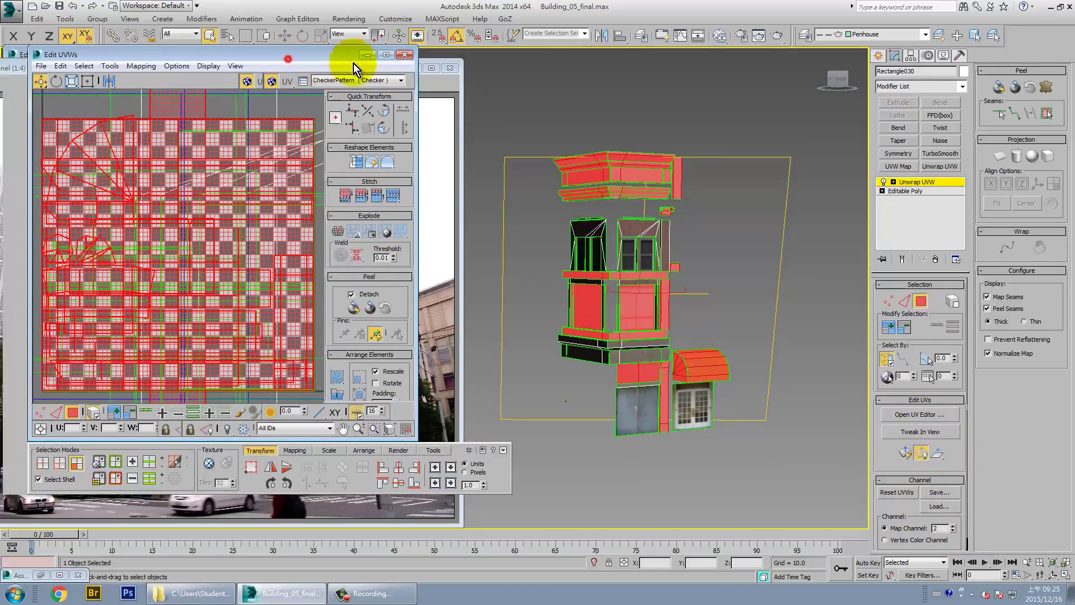
left_click_drag(289, 56, 485, 56)
scroll(417, 221, "down", 5)
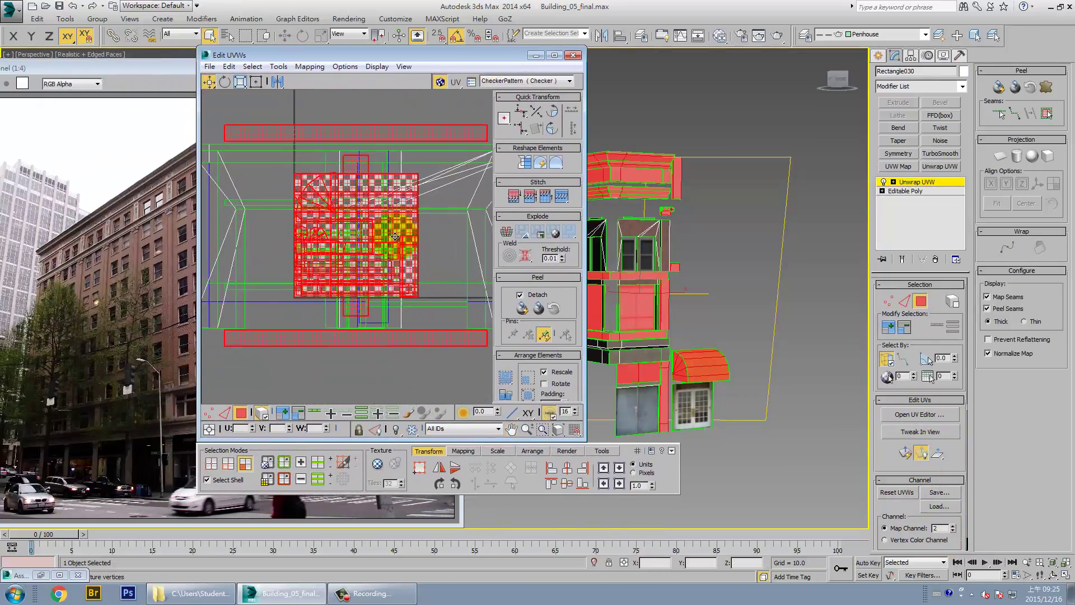
middle_click_drag(417, 221, 443, 279, "ctrl+alt")
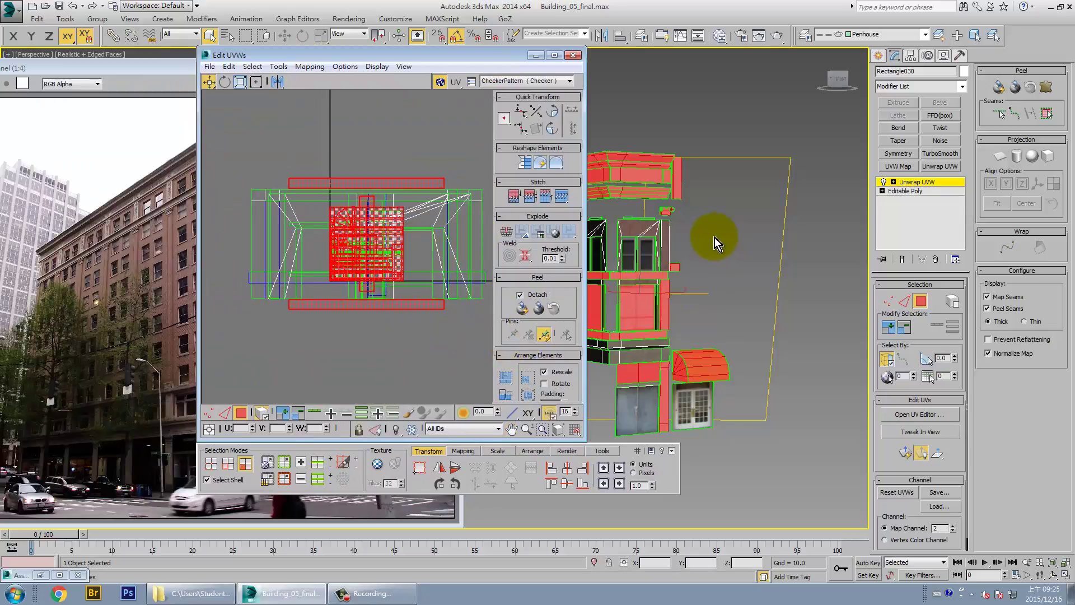
scroll(697, 228, "up", 2)
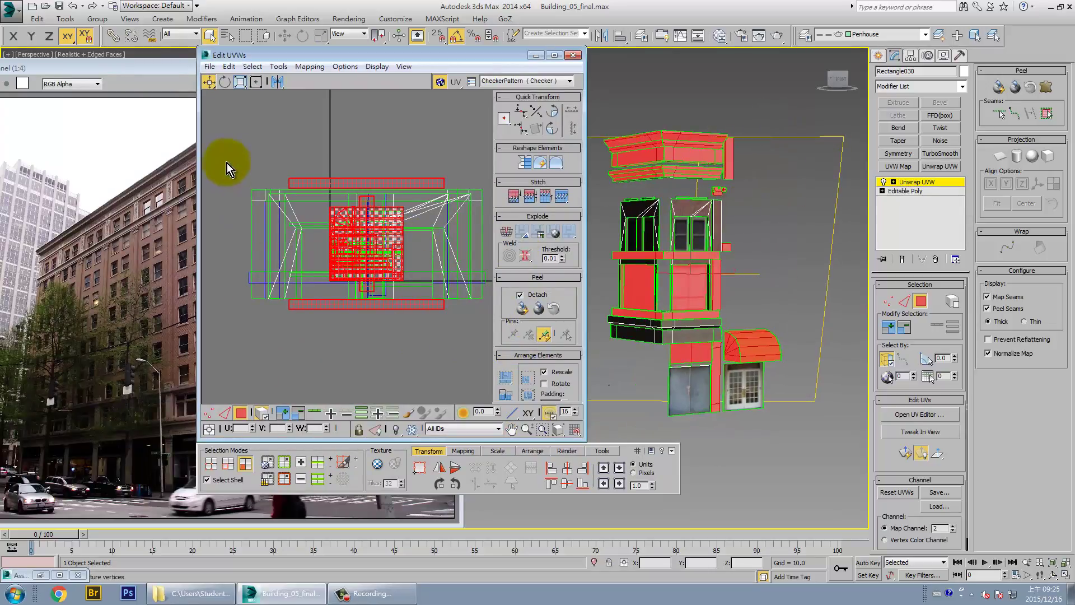
- Box-select and clear the facade's UV faces, then enable Select By Element
left_click_drag(499, 356, 436, 322)
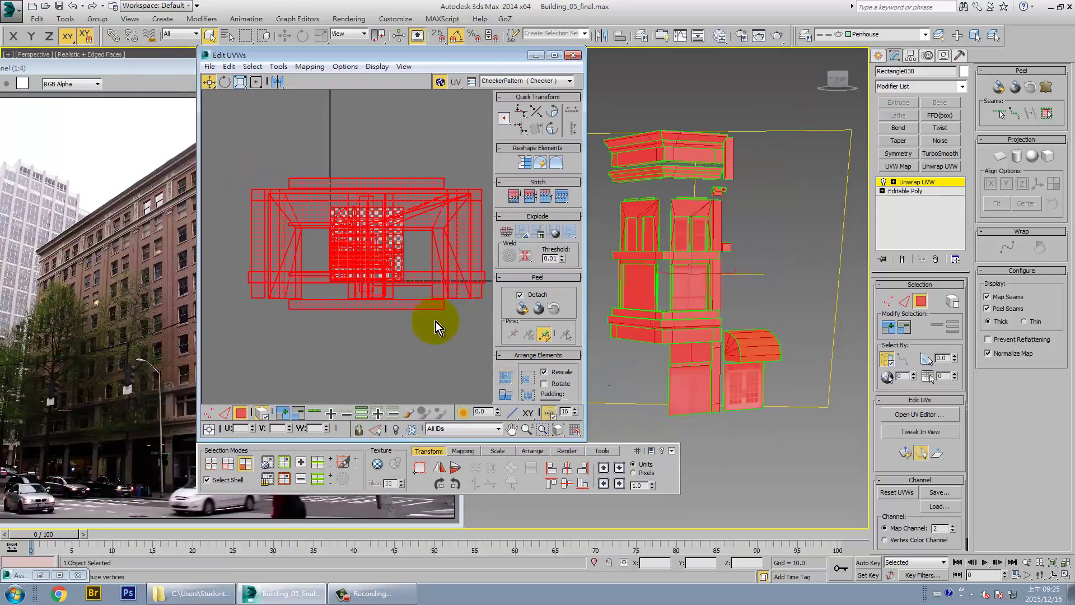
left_click(394, 145)
left_click_drag(460, 302, 500, 325)
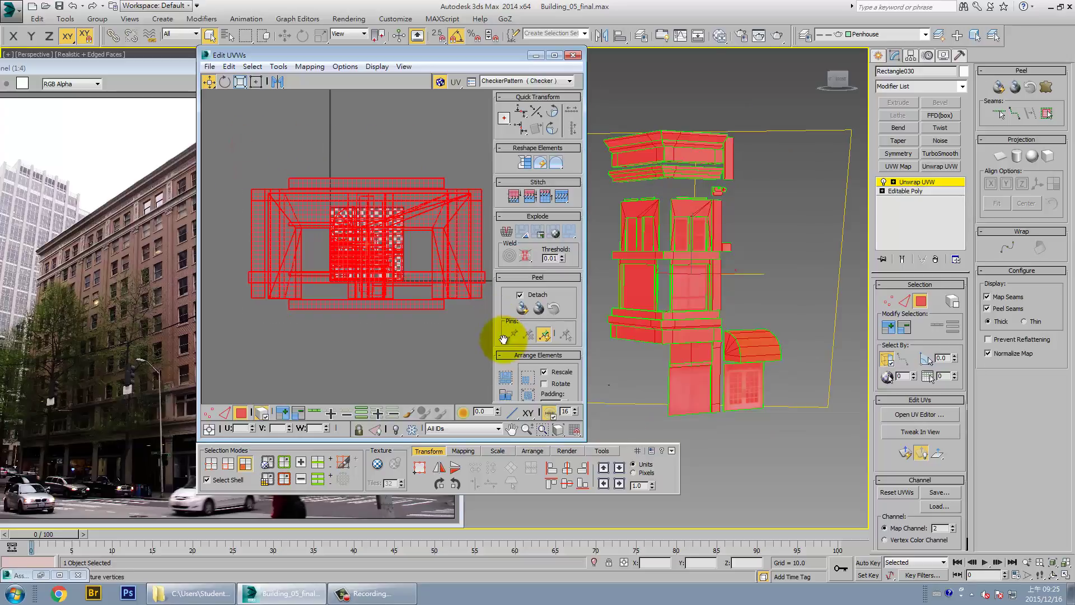
left_click(839, 450)
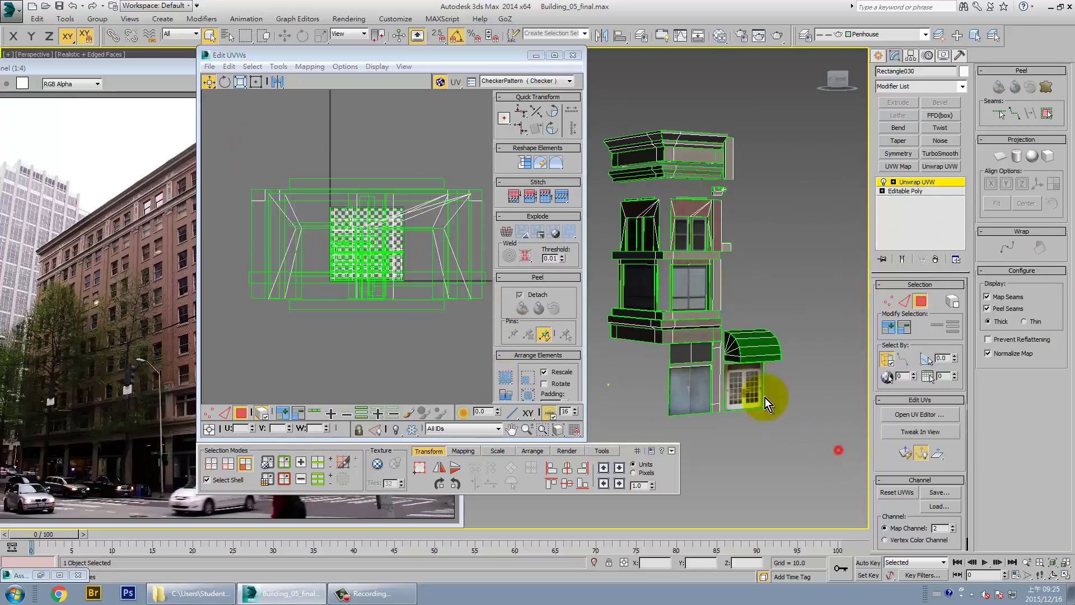
left_click(426, 324)
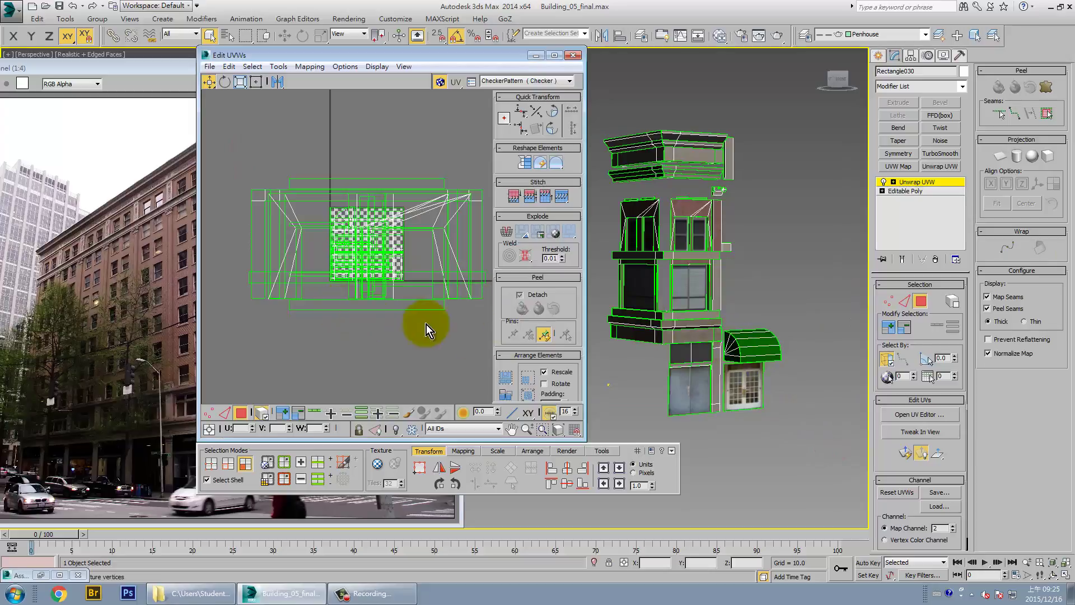
left_click(261, 414)
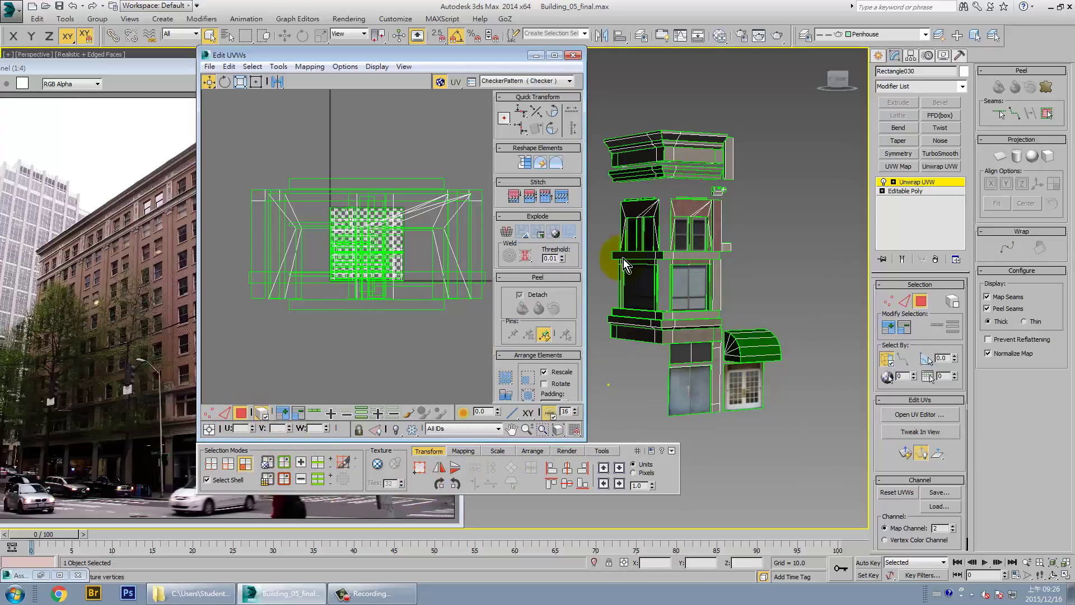
- Move the door face's UV island down-left, out of the overlapping cluster
left_click(690, 386)
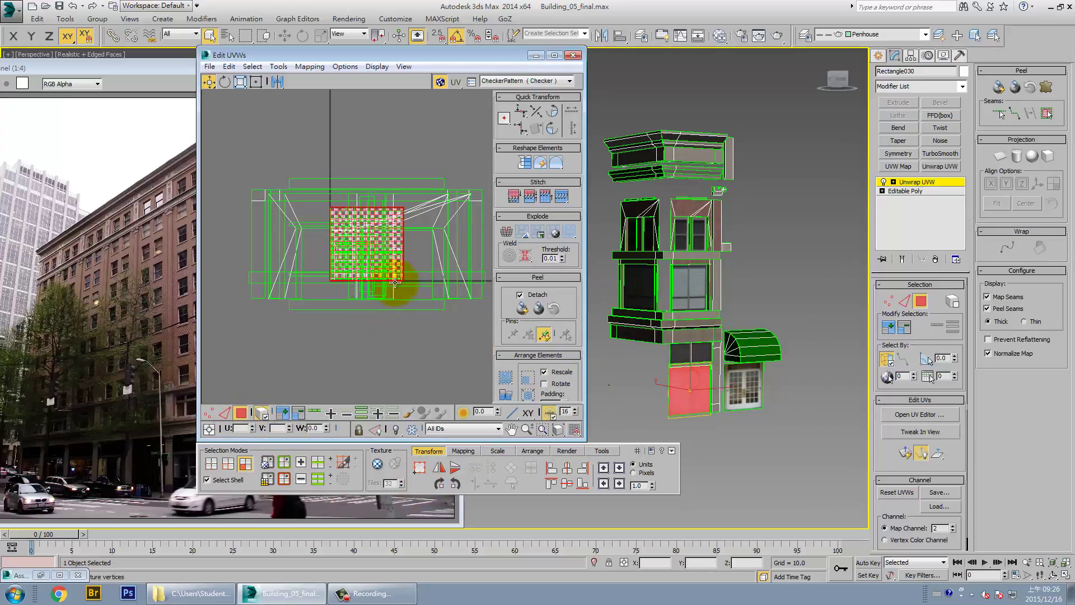
left_click_drag(382, 251, 313, 375)
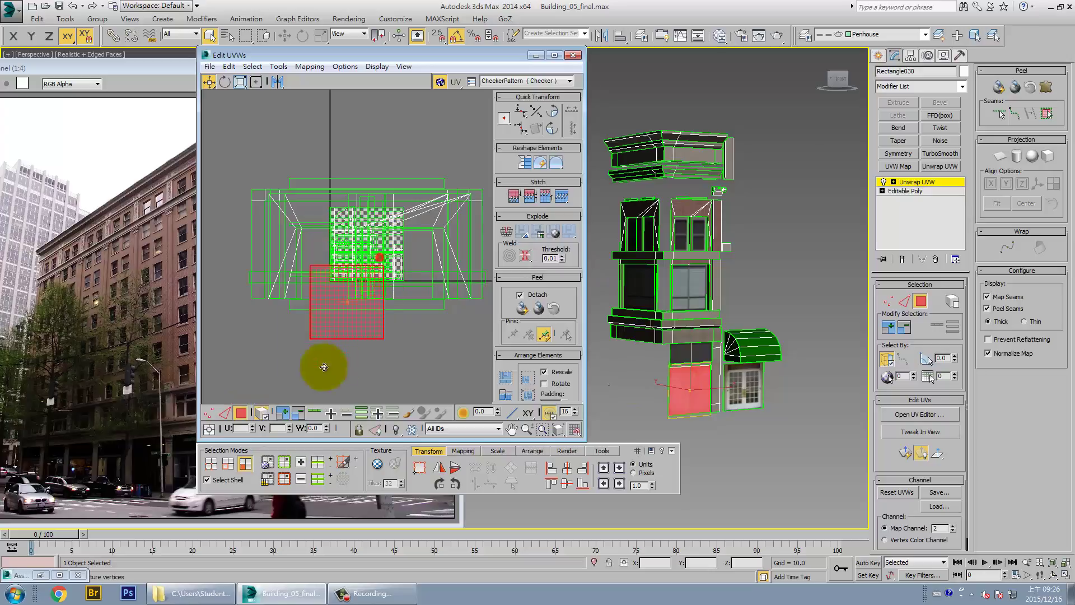
left_click(701, 352)
left_click(647, 352)
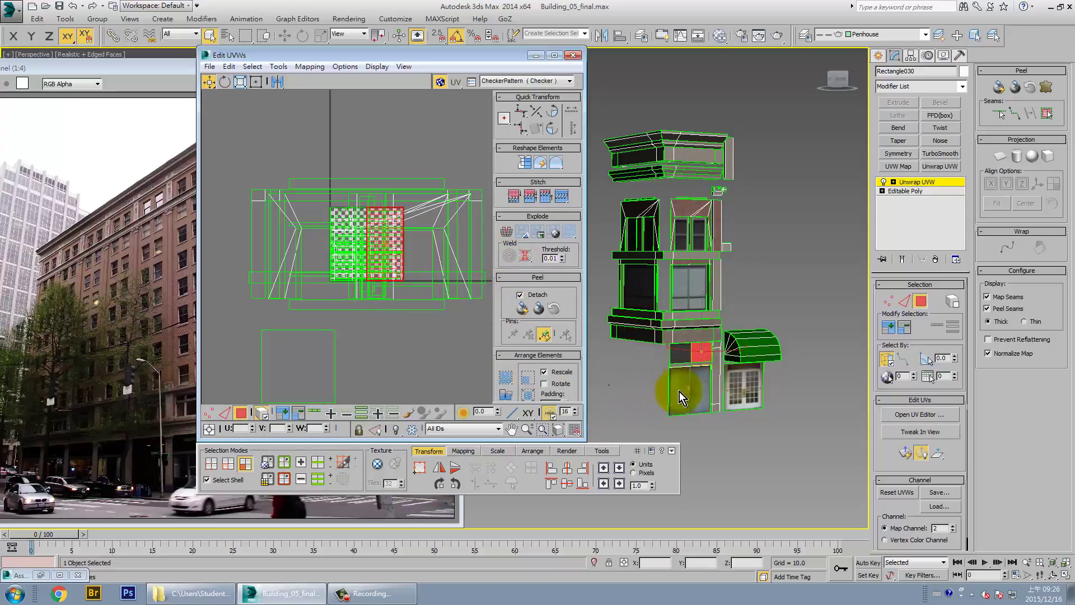
scroll(695, 358, "up", 5)
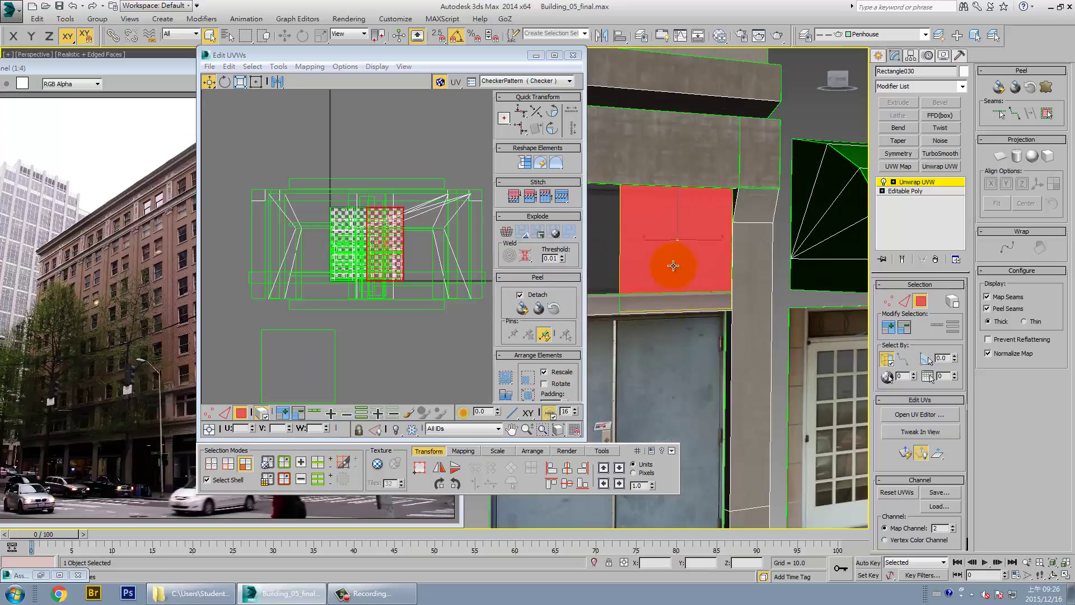
scroll(773, 246, "down", 2)
scroll(773, 247, "down", 1)
scroll(773, 249, "down", 1)
scroll(772, 253, "down", 2)
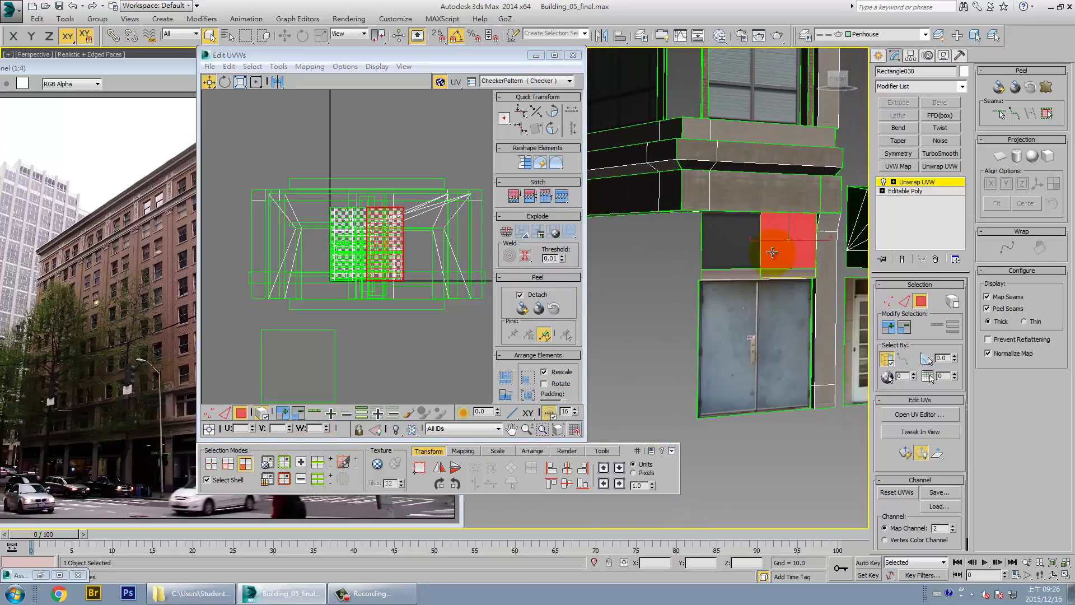
scroll(728, 295, "up", 1)
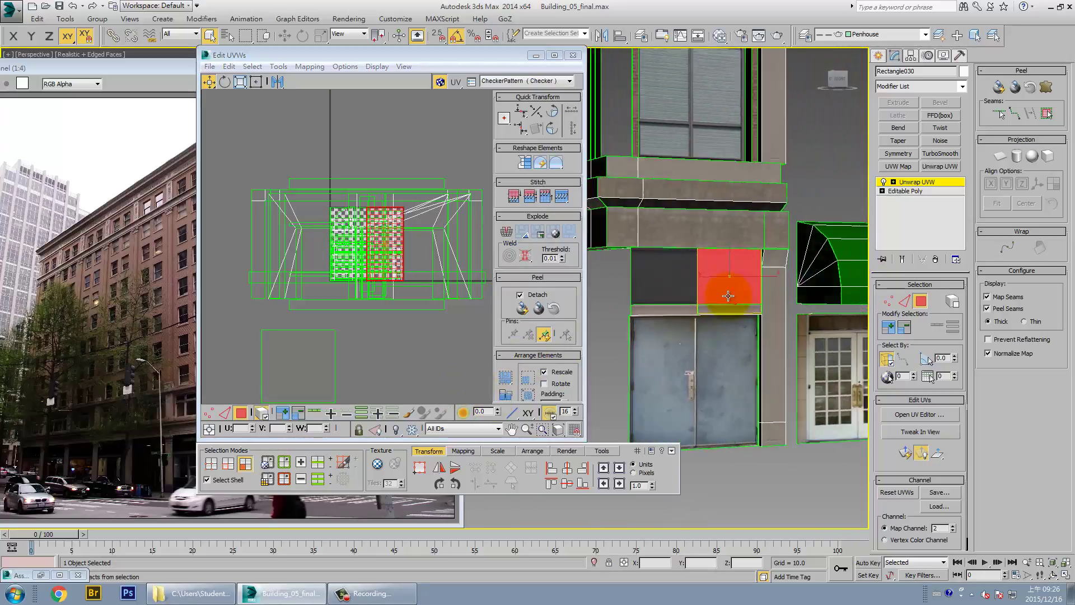
scroll(728, 295, "up", 1)
scroll(731, 295, "up", 3)
scroll(723, 291, "down", 2)
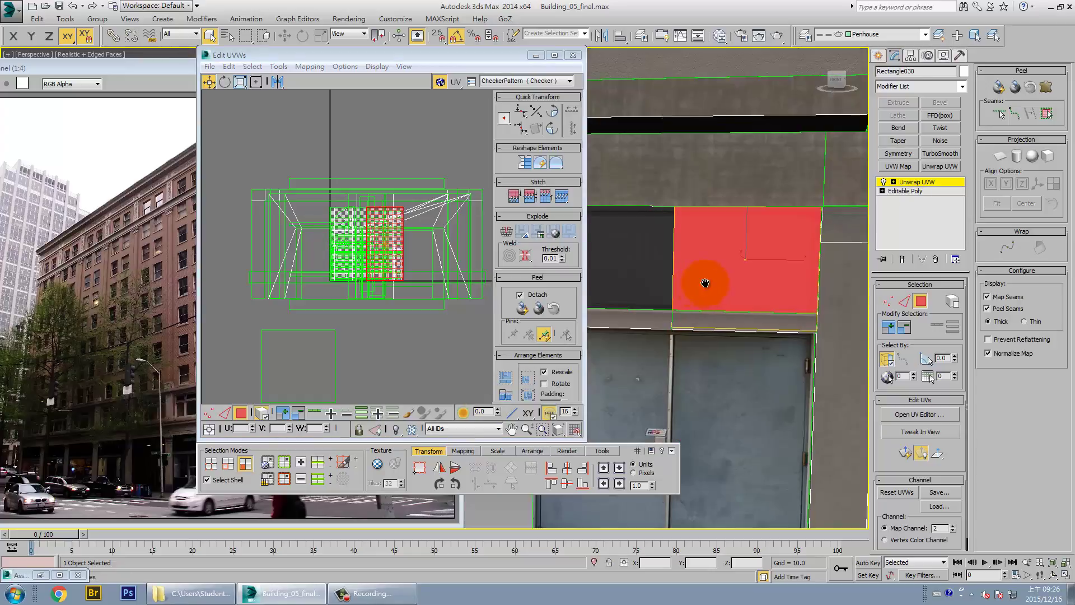
scroll(745, 245, "down", 1)
scroll(734, 255, "up", 1)
middle_click_drag(732, 255, 720, 258)
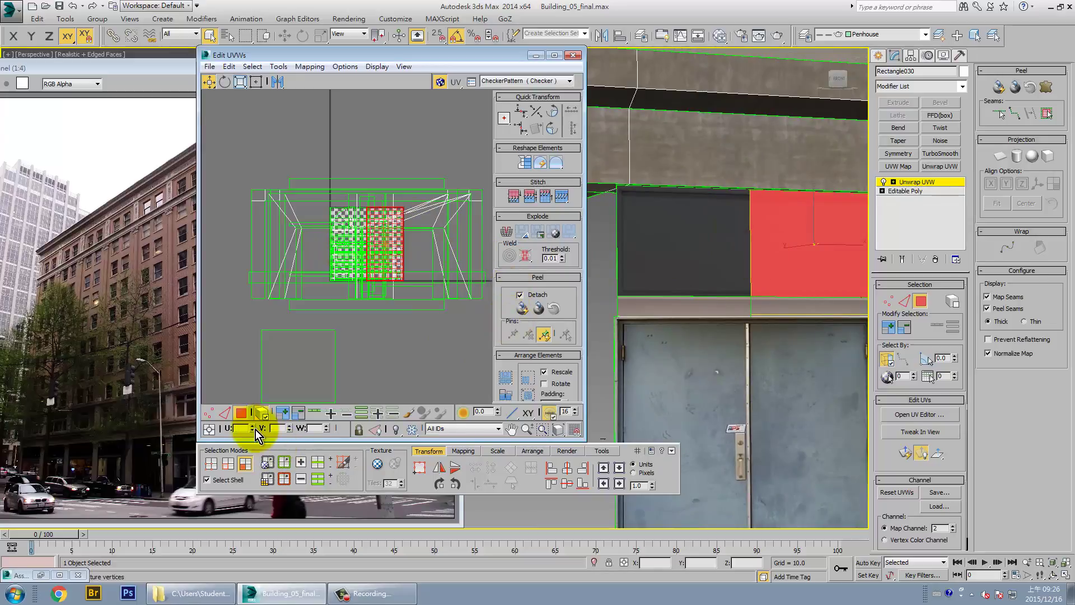
- Move the neighbouring dark panel's UVs into the lower area, then select the wall strip above it
left_click(281, 415)
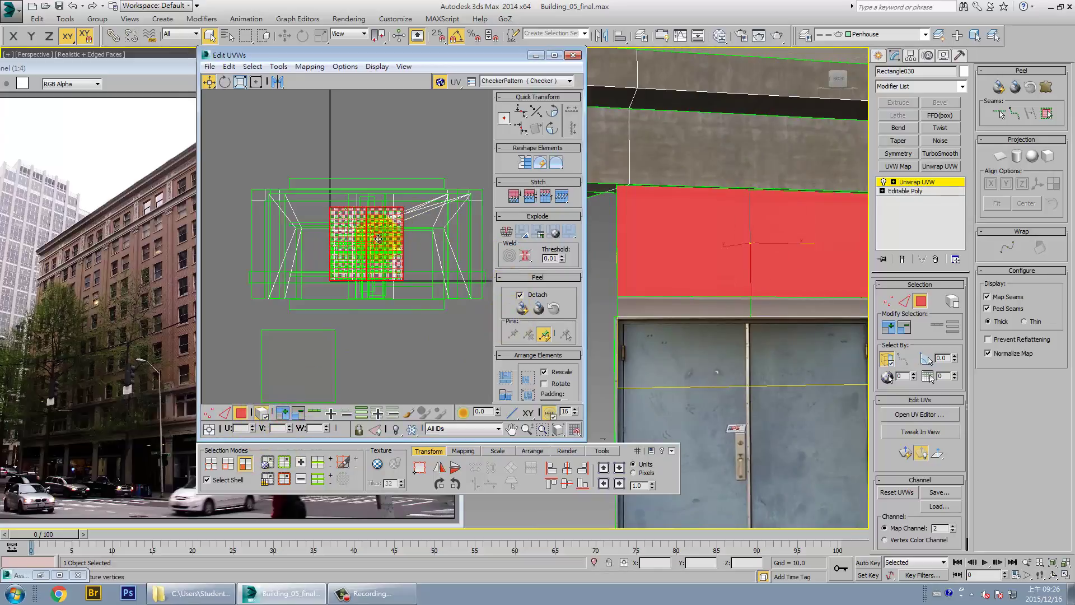
left_click_drag(379, 239, 387, 362)
left_click(442, 340)
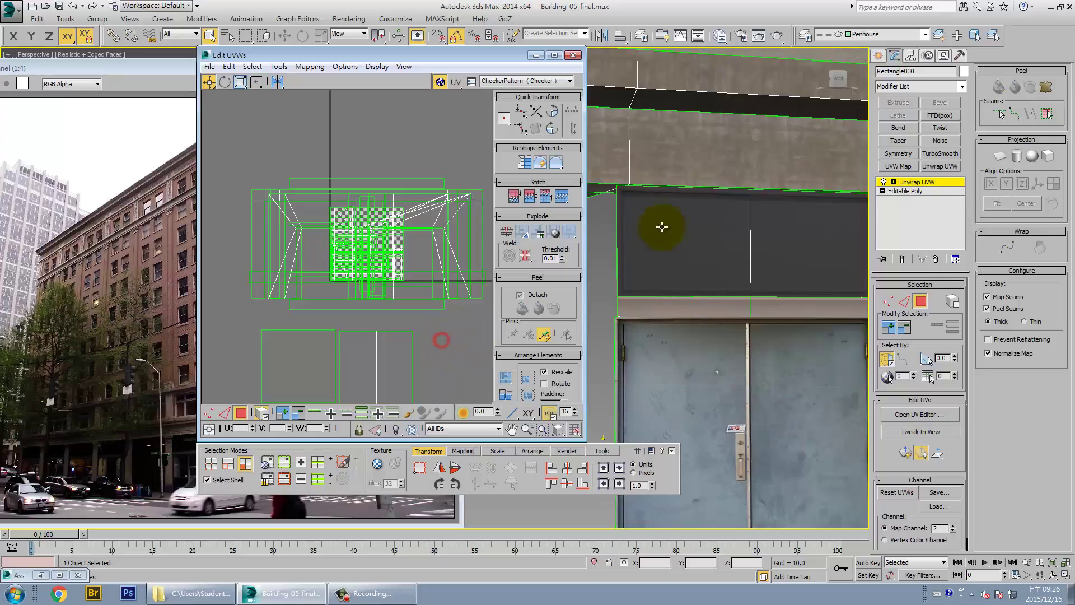
mouse_move(662, 227)
middle_mouse_down()
mouse_move(775, 223)
mouse_move(597, 368)
middle_mouse_up()
left_click(726, 211)
scroll(722, 225, "down", 5)
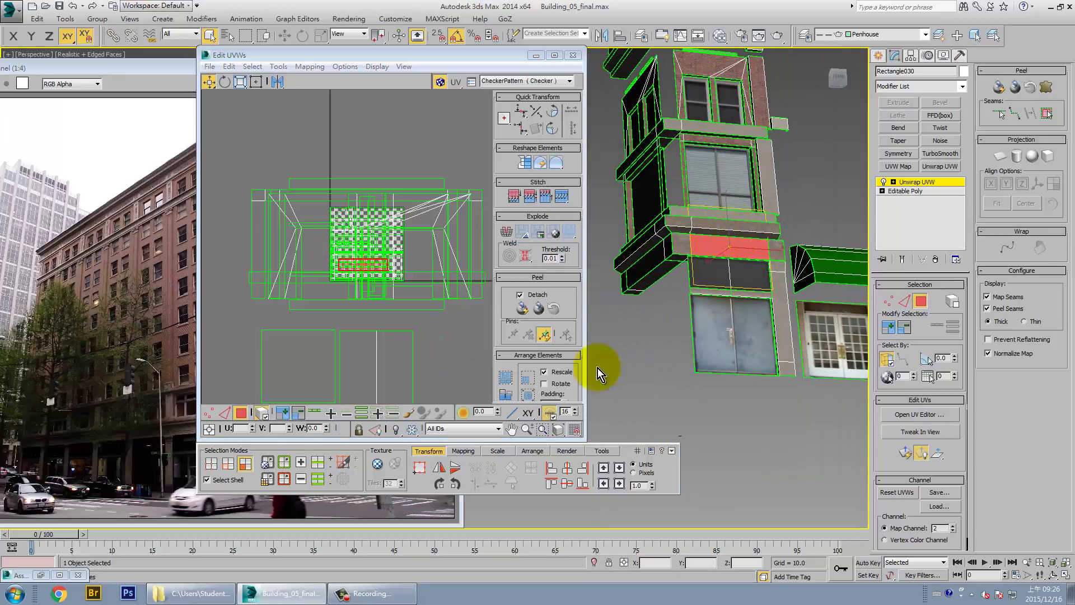
- Grow the wall-strip face selection and move its UVs to the lower right
left_click(287, 417)
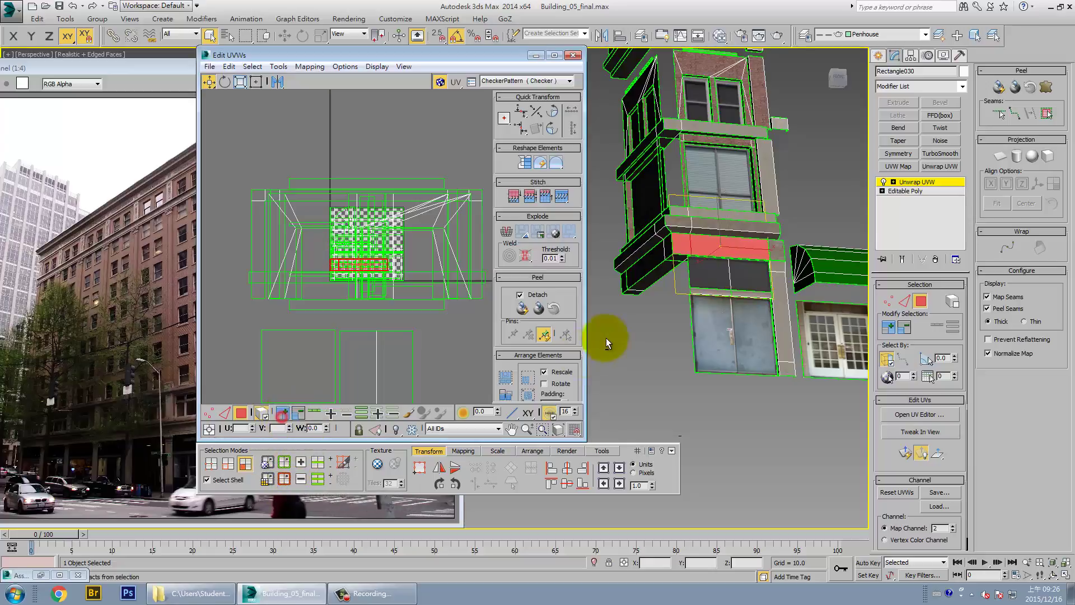
middle_click_drag(606, 338, 609, 333, "alt")
left_click_drag(370, 268, 465, 356)
- Select the ledge-top strip, grow it to the whole ledge front and move its UVs below the cluster
left_click(710, 235)
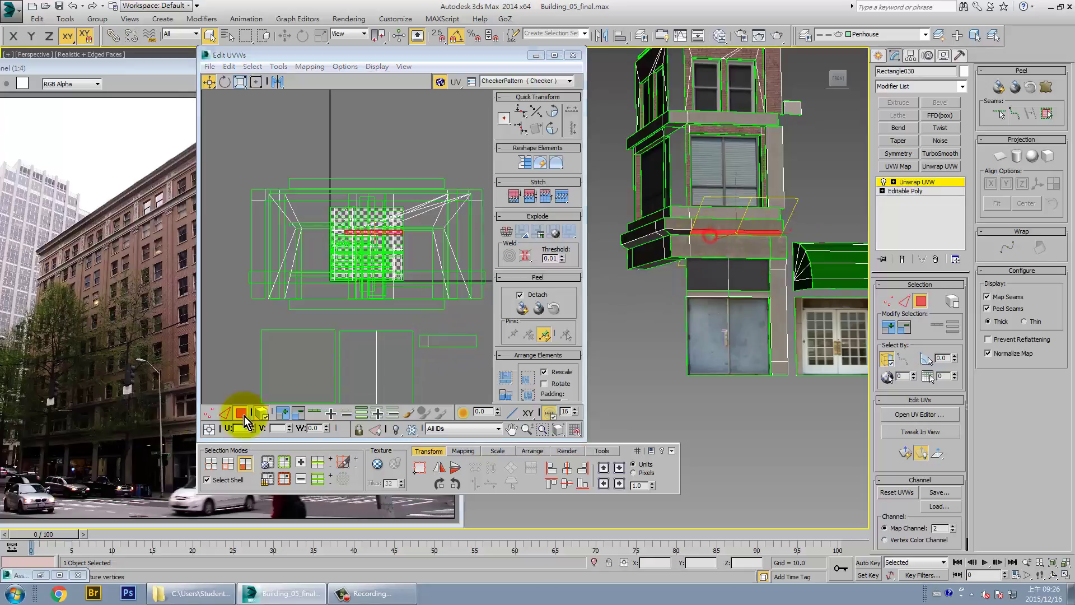
left_click(285, 416)
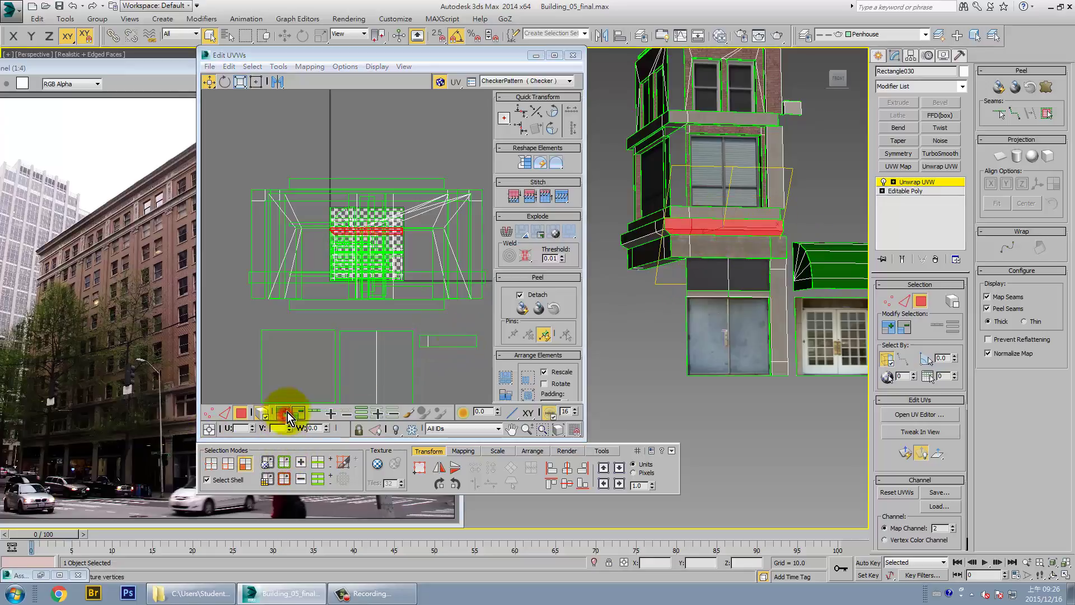
middle_click_drag(649, 320, 649, 283, "alt")
left_click(396, 249)
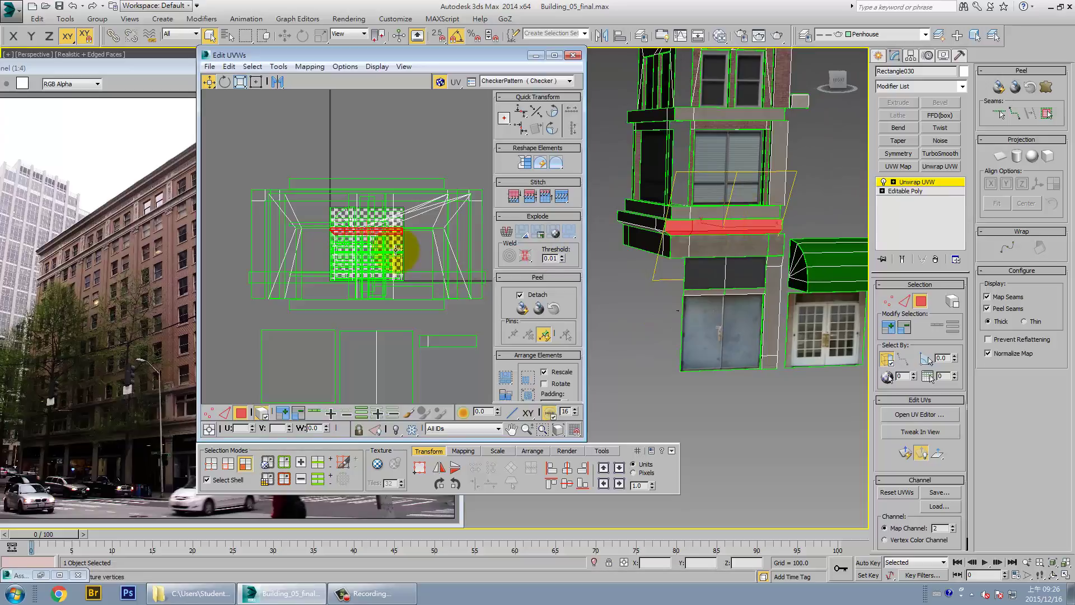
left_click_drag(391, 234, 471, 327)
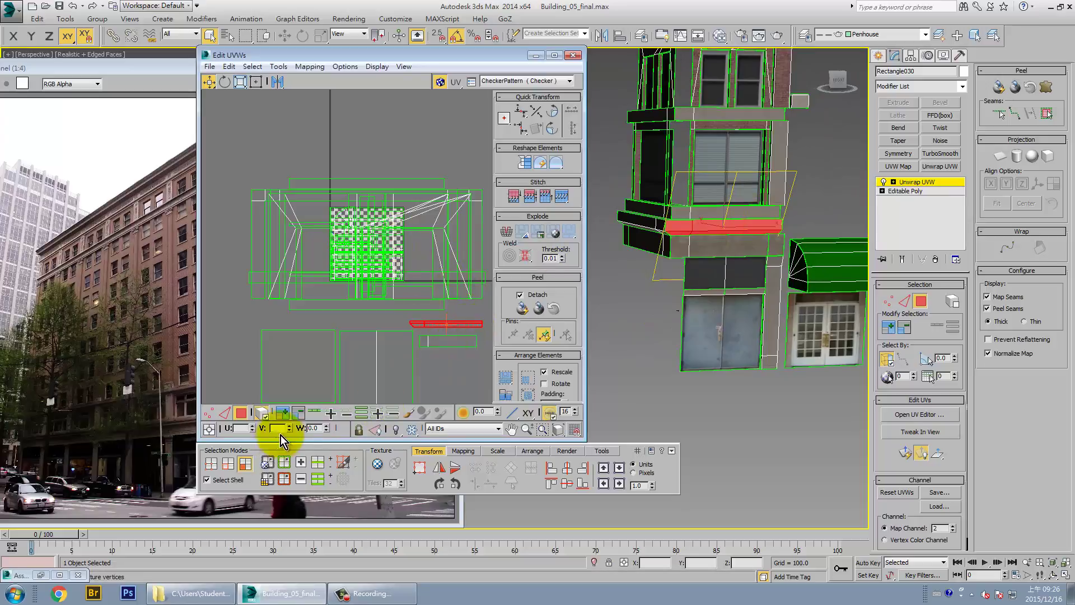
left_click(711, 218)
- Select the ledge corner and left front strip, then move one ledge island to the lower right
middle_click_drag(710, 218, 731, 227, "alt")
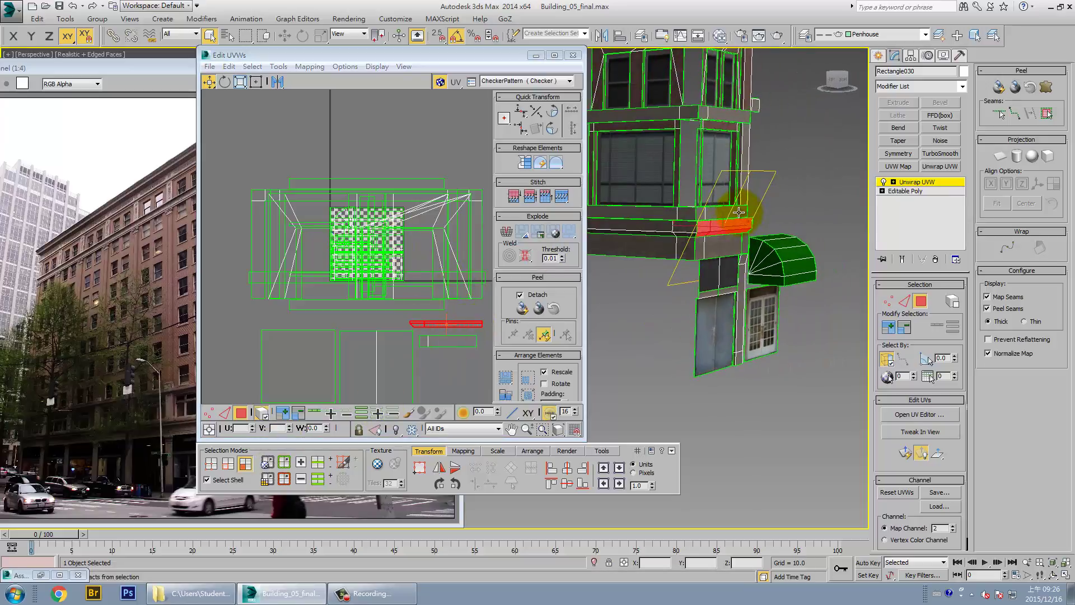
left_click(736, 247)
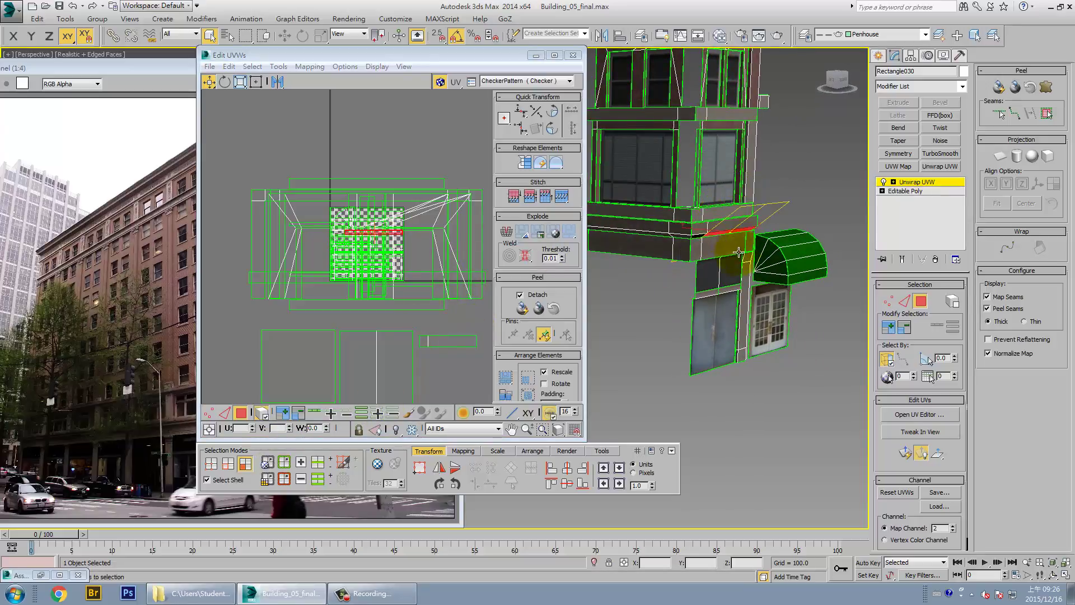
left_click(681, 254, "ctrl")
mouse_move(669, 269)
middle_mouse_down("alt")
mouse_move(660, 263)
mouse_move(691, 211)
middle_mouse_up("alt")
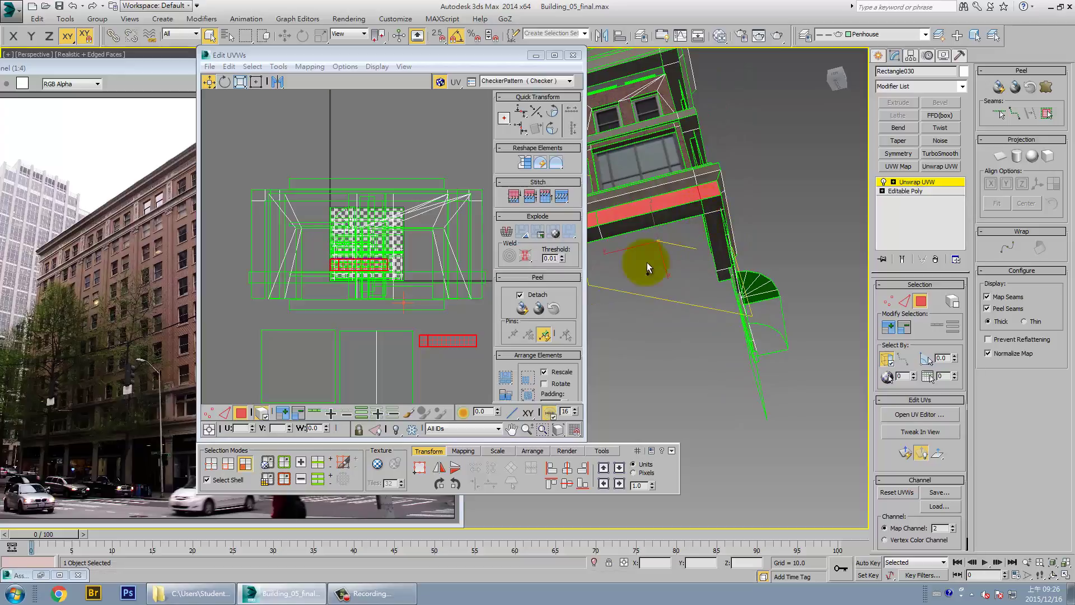
left_click(371, 267)
left_click_drag(382, 273, 467, 344)
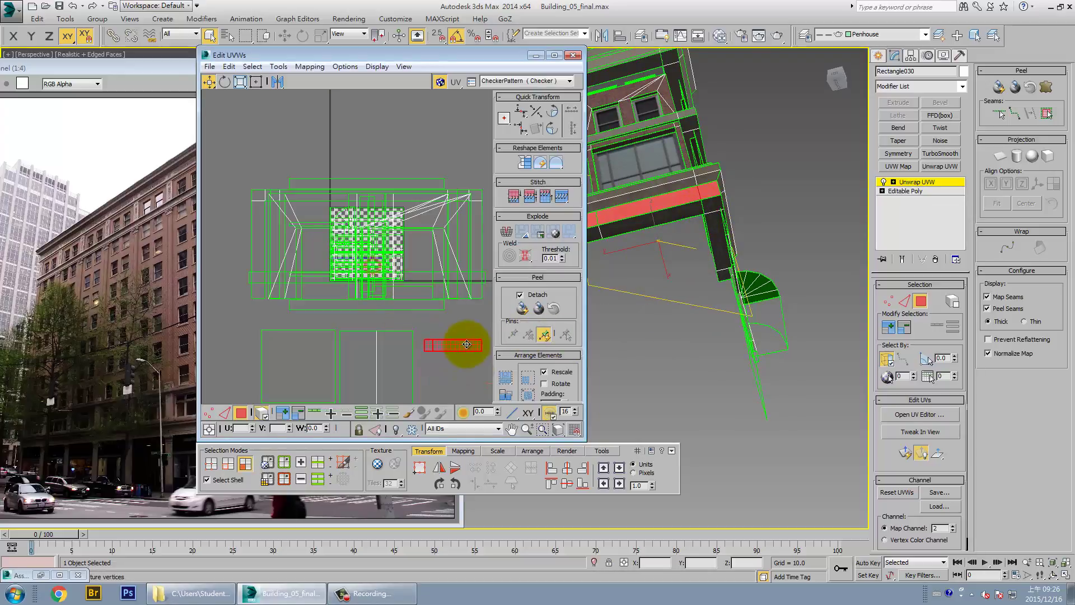
middle_click_drag(466, 342, 406, 289)
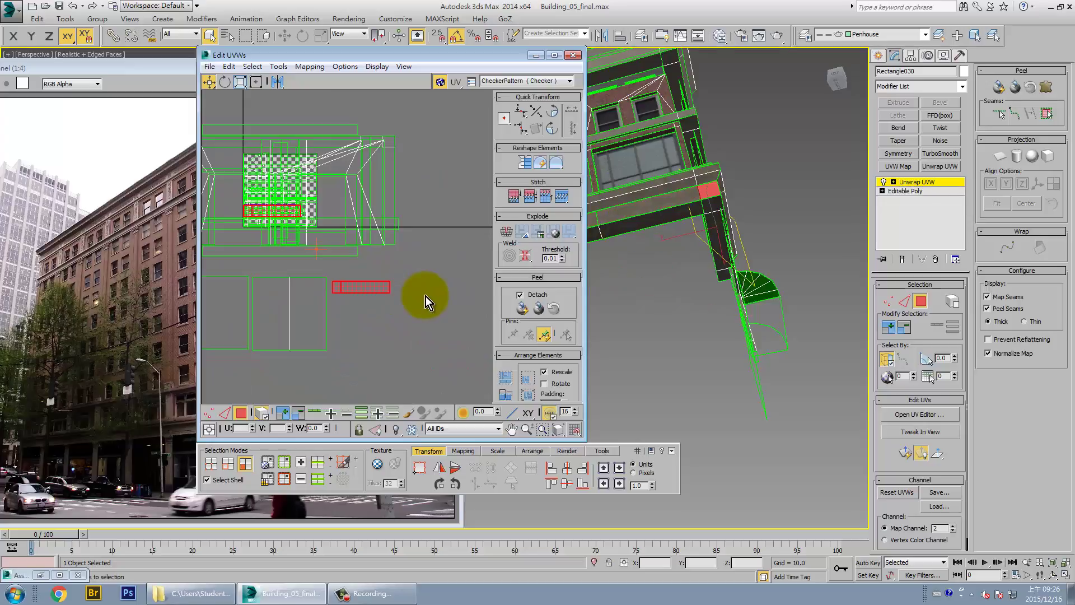
- Undo the last UV move, then move the left ledge band's UVs out of the cluster
key("ctrl+z")
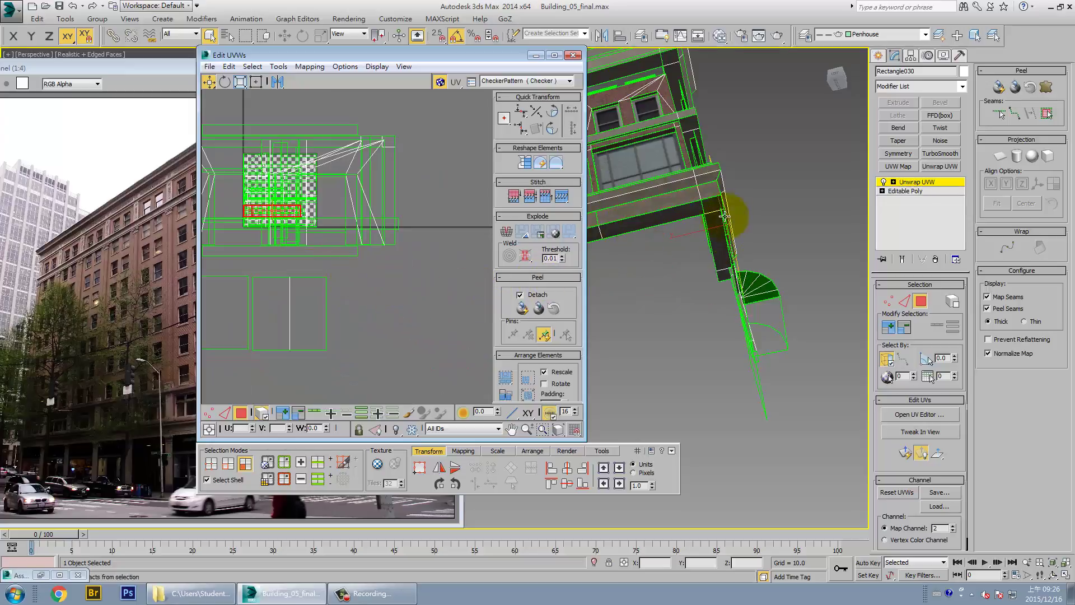
middle_click_drag(672, 275, 682, 233, "alt")
left_click_drag(680, 226, 588, 233)
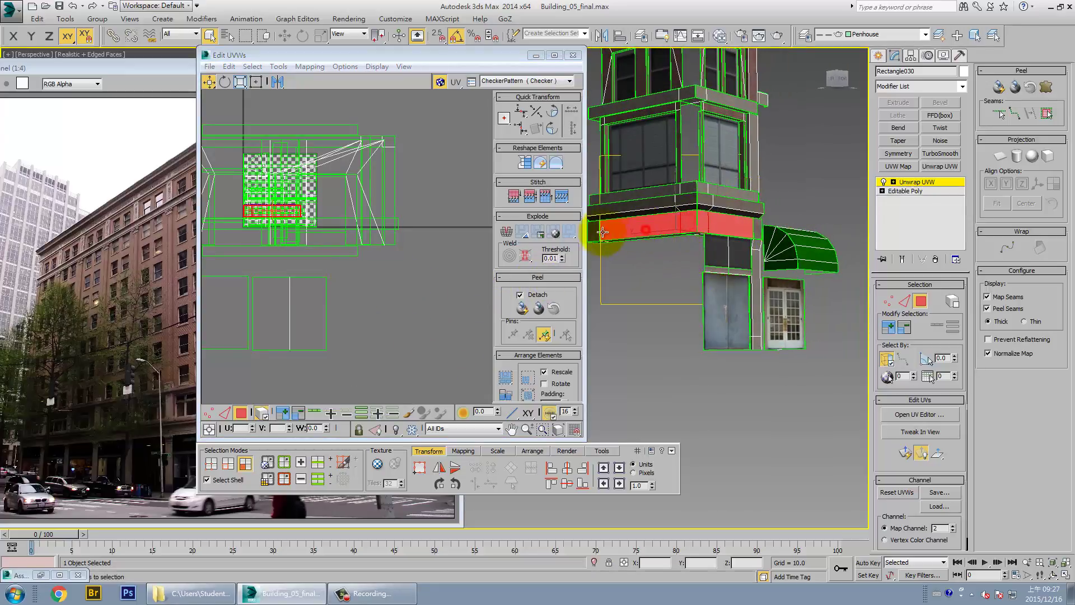
left_click(293, 228)
left_click_drag(275, 211, 360, 283)
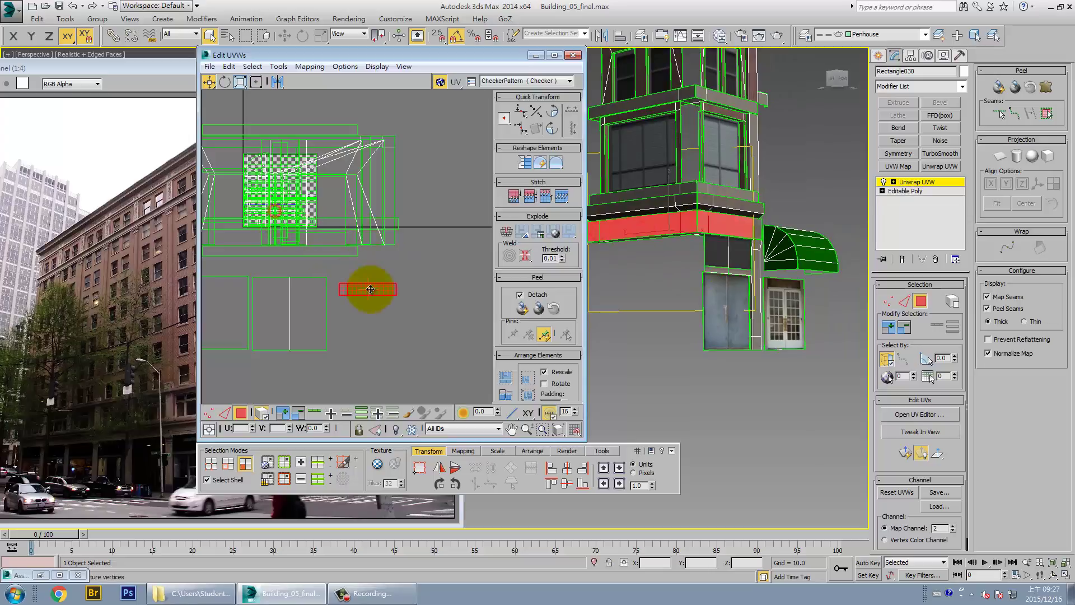
- Select the L-shaped ledge band and move its UVs down-right out of the cluster
mouse_move(696, 287)
middle_mouse_down("alt")
mouse_move(697, 220)
mouse_move(675, 220)
middle_mouse_up("alt")
left_click(680, 202)
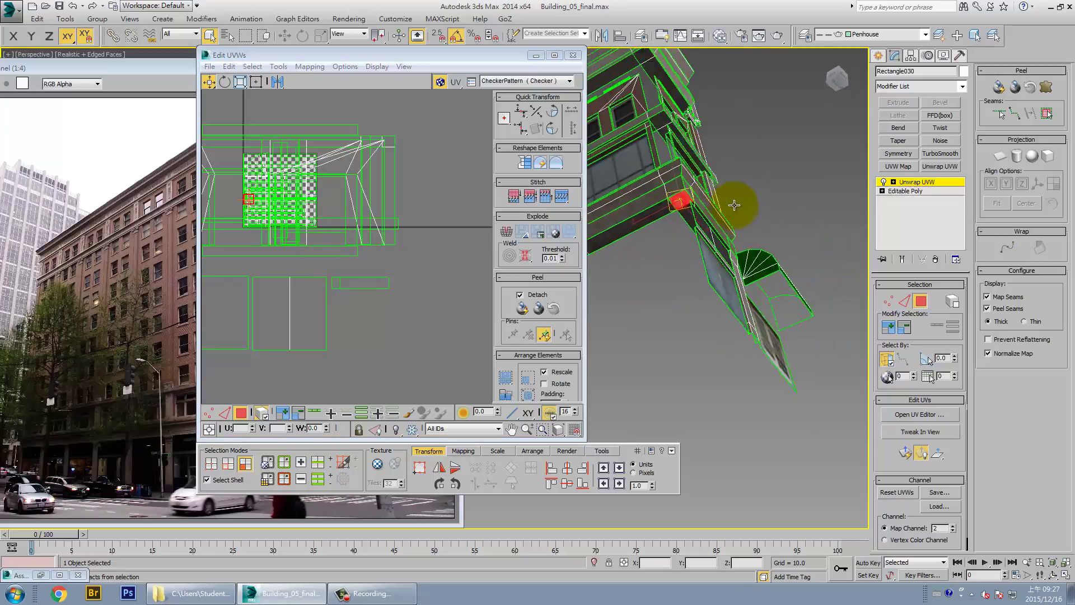
left_click_drag(678, 215, 644, 235)
middle_click_drag(644, 235, 688, 217, "alt")
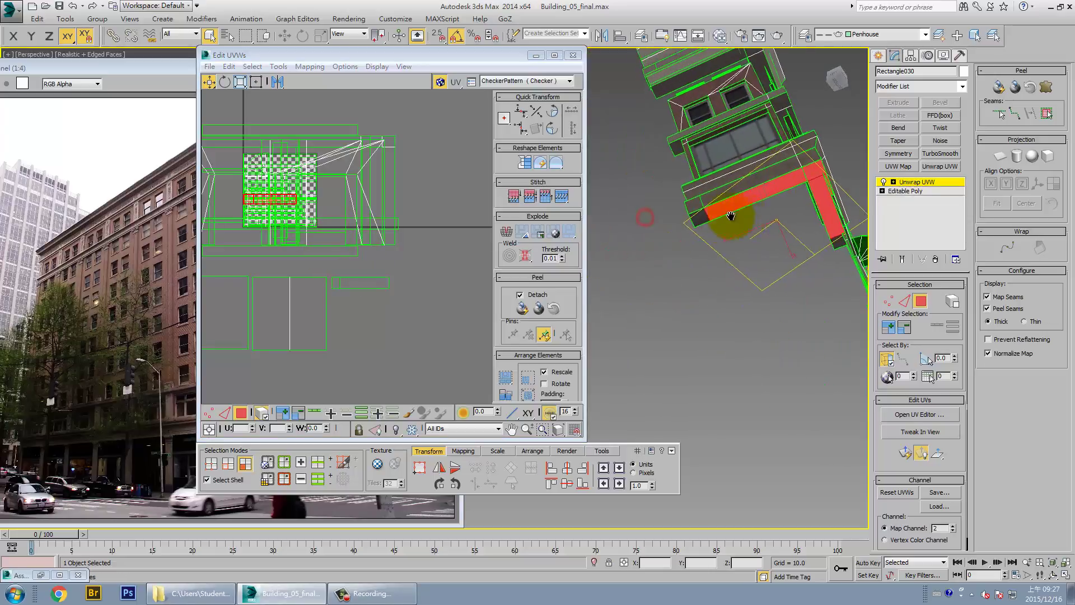
left_click(690, 220)
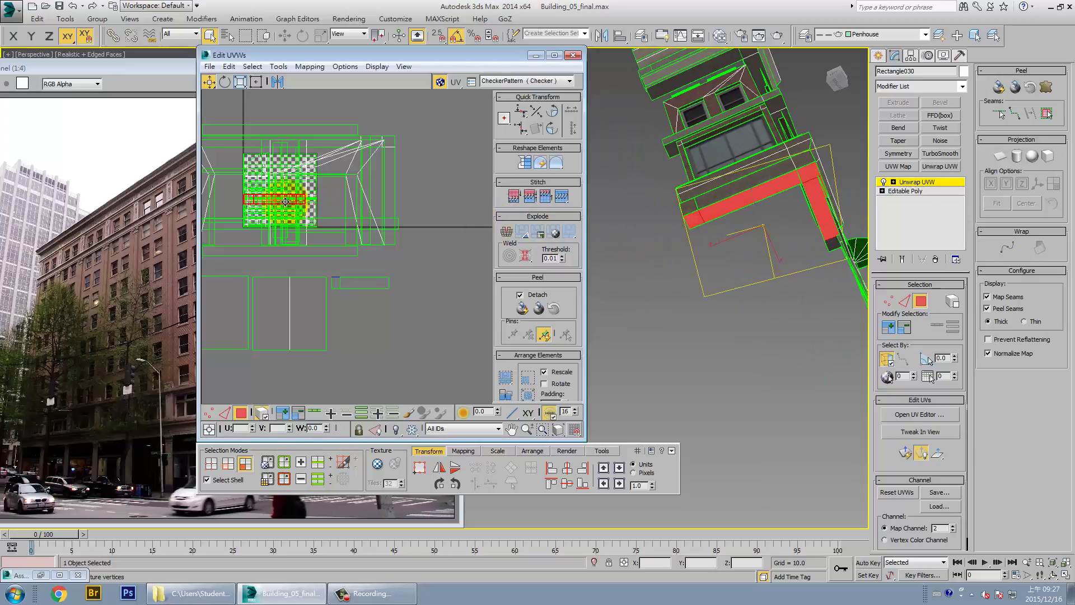
mouse_move(761, 196)
middle_mouse_down("alt")
mouse_move(778, 187)
mouse_move(843, 257)
middle_mouse_up("alt")
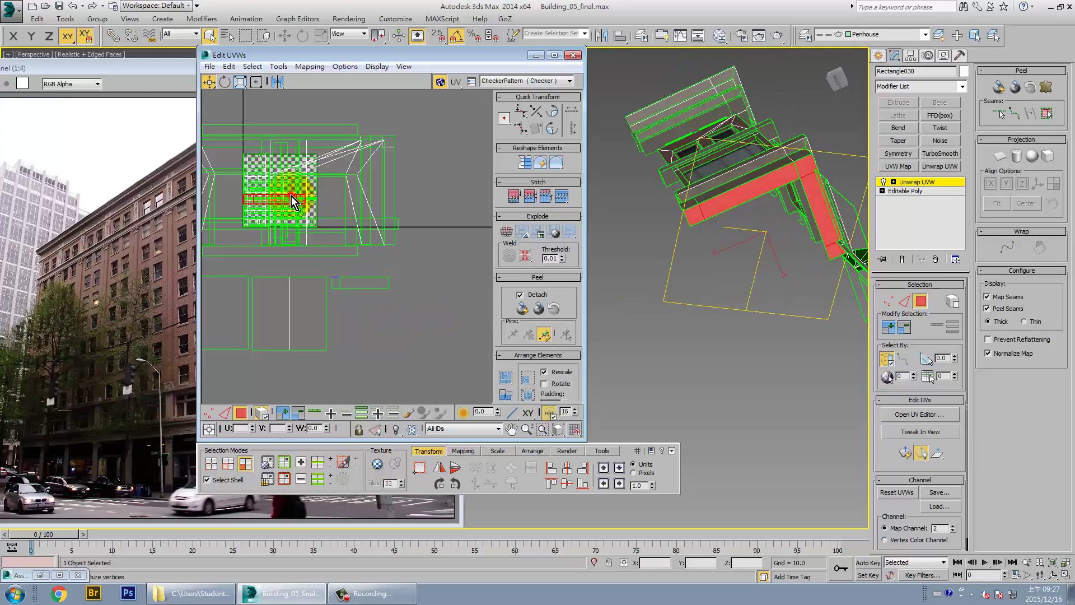
mouse_move(293, 201)
left_mouse_down()
mouse_move(412, 329)
mouse_move(379, 296)
left_mouse_up()
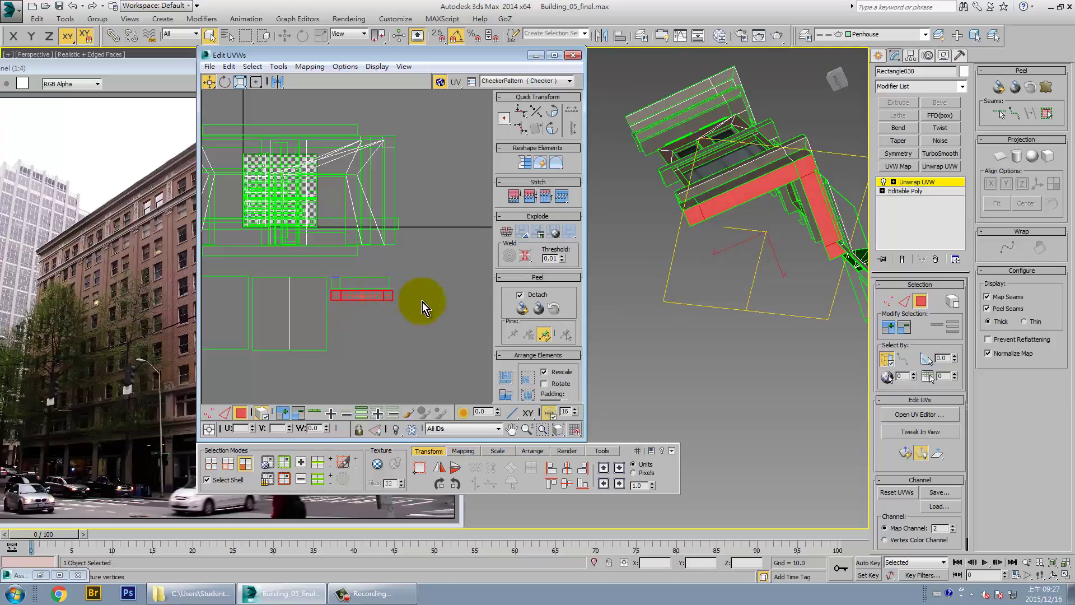
- Select the ledge strip beside the awning and move its UVs below the cluster
mouse_move(716, 195)
middle_mouse_down("alt")
mouse_move(744, 252)
mouse_move(748, 245)
mouse_move(684, 247)
middle_mouse_up("alt")
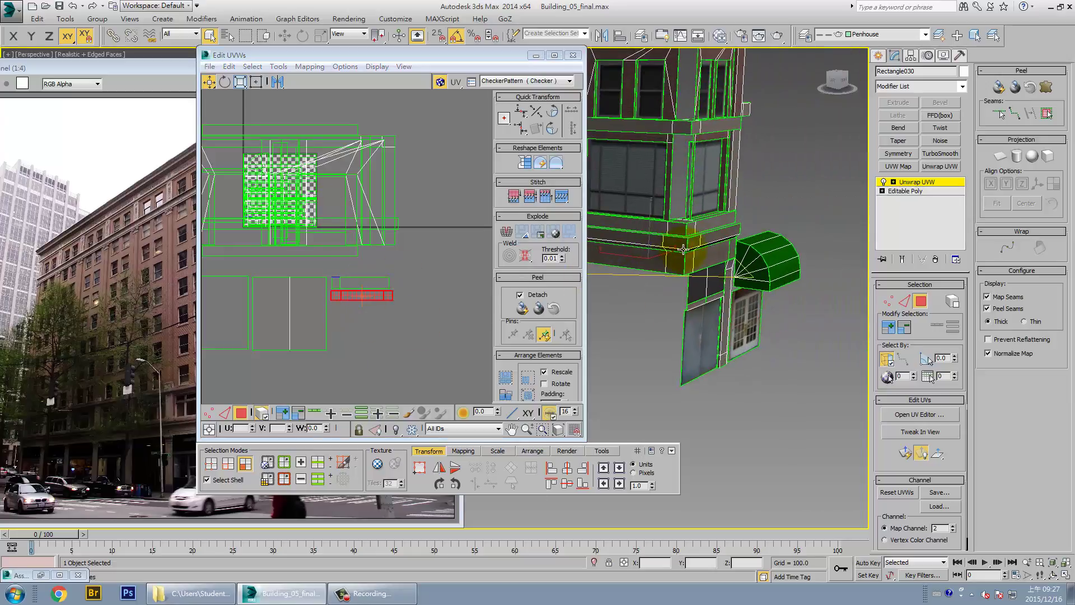
scroll(703, 244, "up", 2)
left_click(703, 243)
left_click(731, 234, "ctrl")
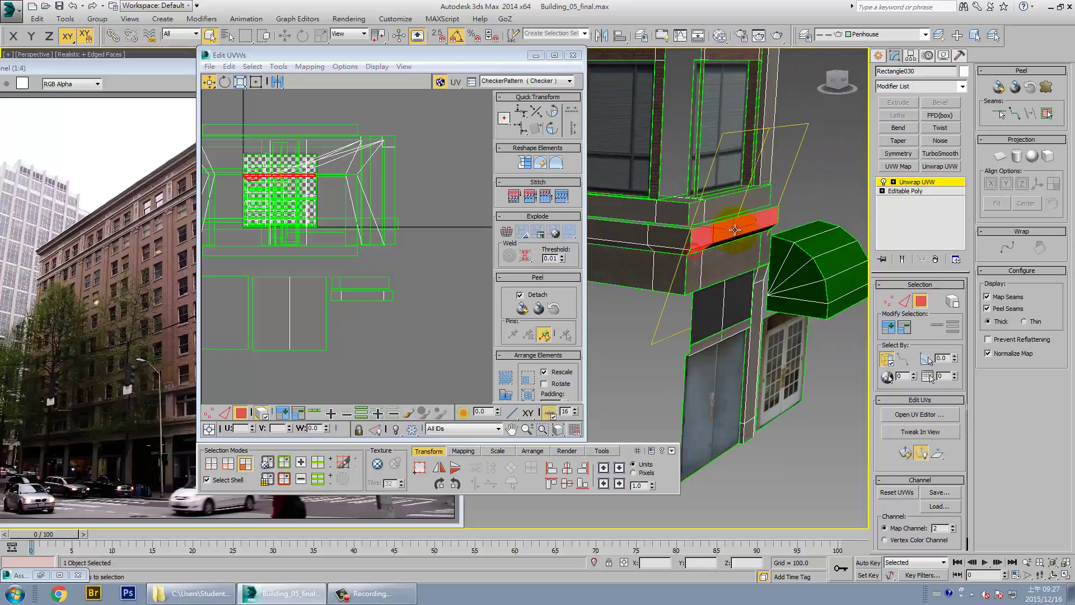
left_click(280, 418)
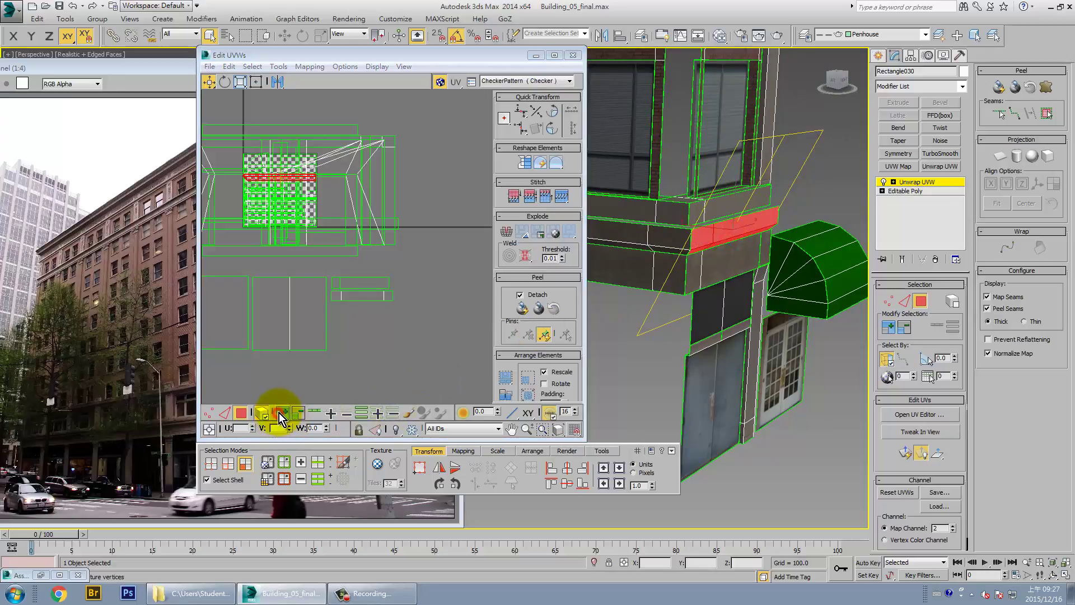
middle_click_drag(703, 295, 711, 235, "alt")
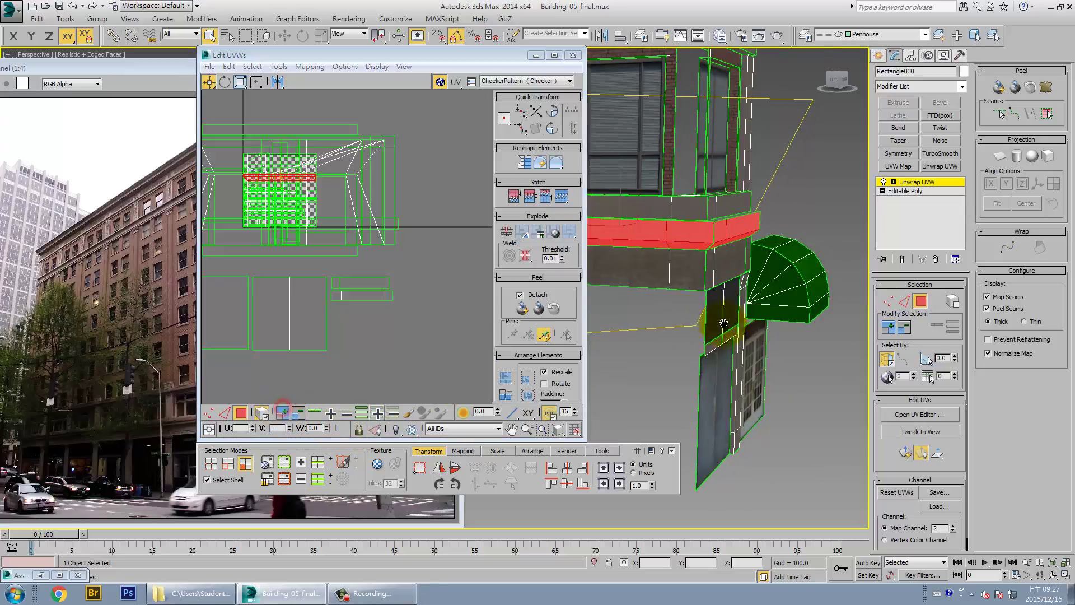
scroll(720, 307, "down", 3)
middle_click_drag(720, 308, 429, 259, "alt")
left_click(310, 182)
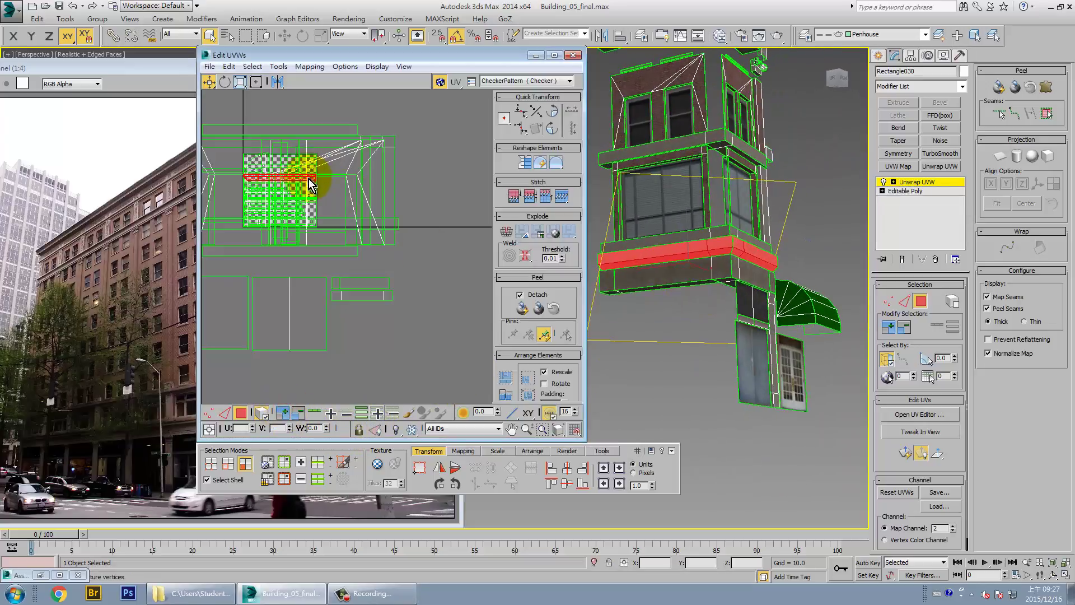
mouse_move(309, 182)
left_mouse_down()
mouse_move(386, 312)
mouse_move(401, 308)
left_mouse_up()
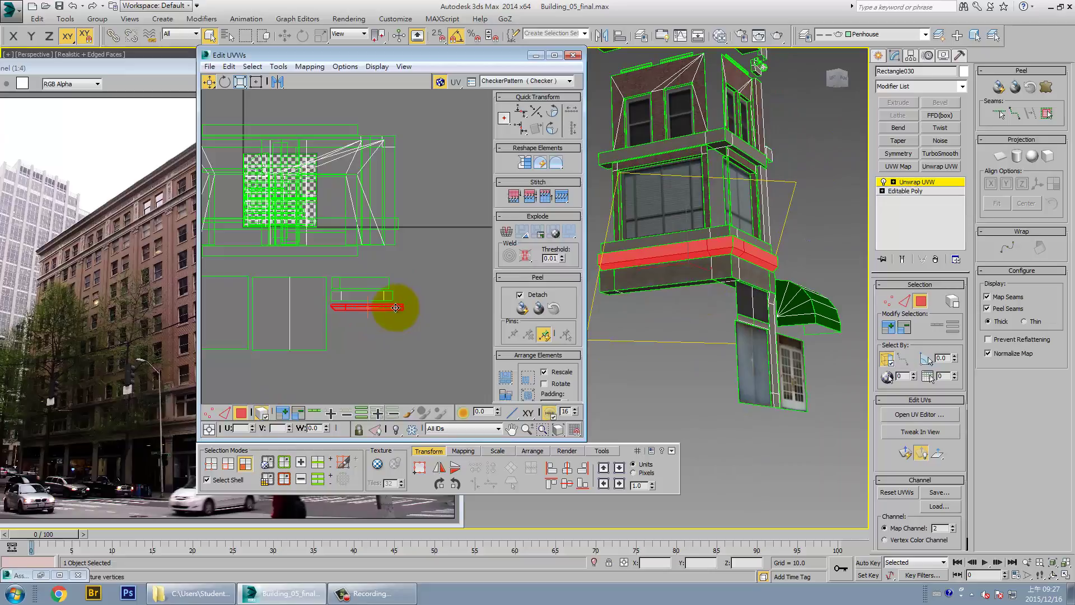
- Move the upper window and narrow side window UVs to the lower right of the layout
scroll(749, 226, "up", 3)
scroll(751, 191, "up", 2)
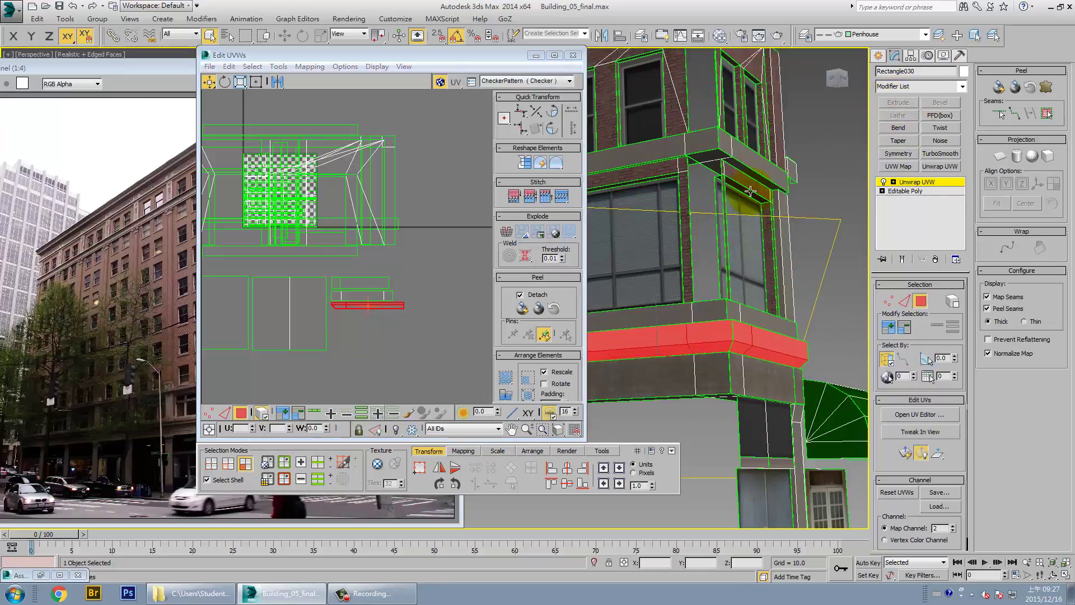
scroll(741, 170, "up", 2)
left_click(715, 234)
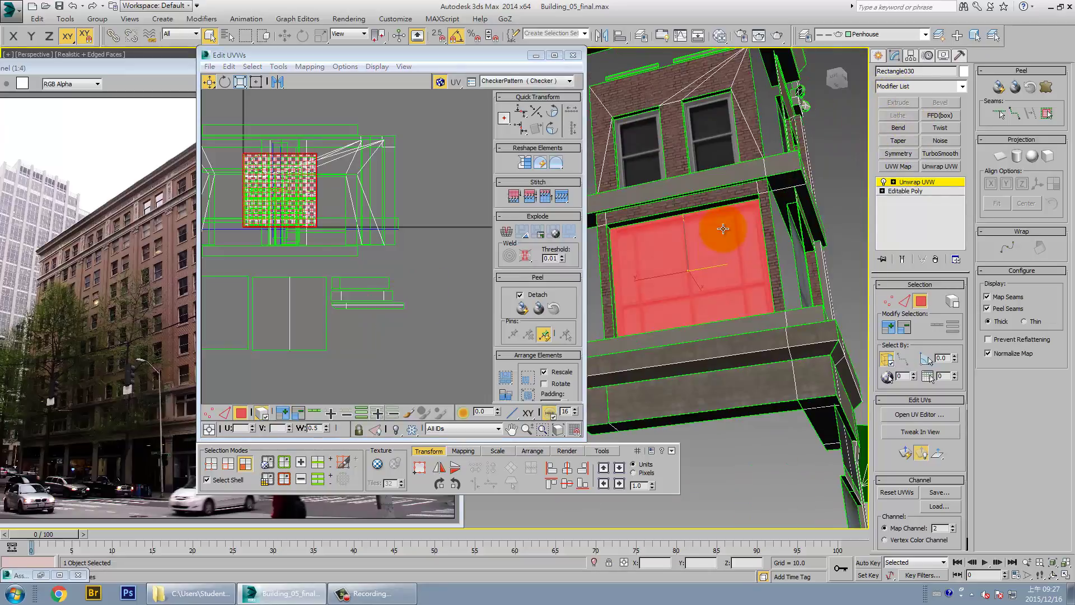
mouse_move(711, 233)
middle_mouse_down("alt")
mouse_move(766, 248)
mouse_move(704, 252)
middle_mouse_up("alt")
mouse_move(280, 190)
left_mouse_down()
mouse_move(403, 319)
mouse_move(371, 350)
left_mouse_up()
middle_click_drag(750, 260, 780, 243, "alt")
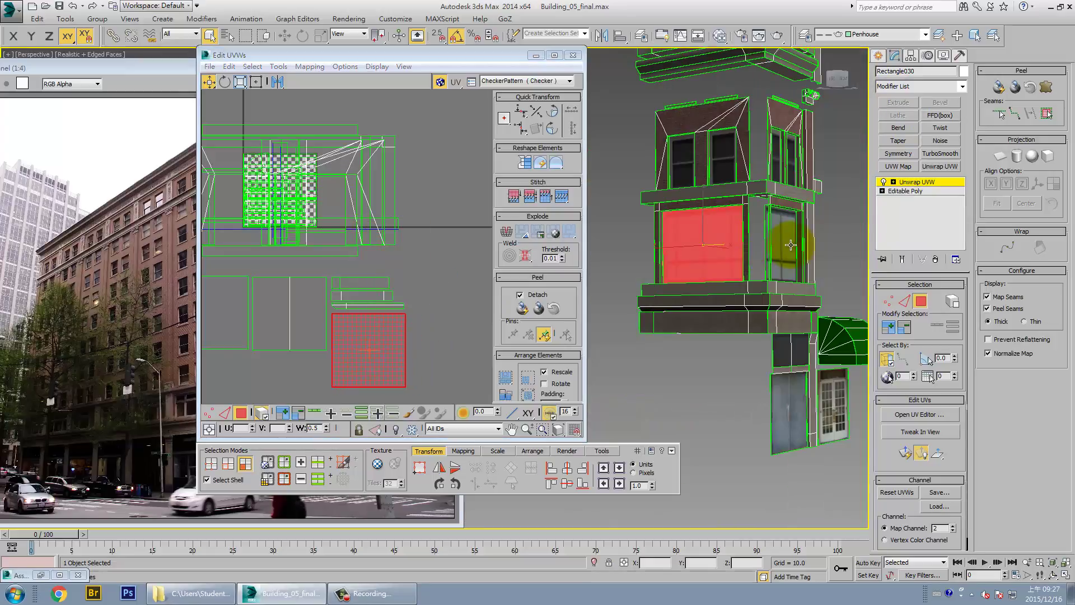
left_click(780, 243)
mouse_move(283, 189)
left_mouse_down()
mouse_move(368, 351)
mouse_move(389, 351)
left_mouse_up()
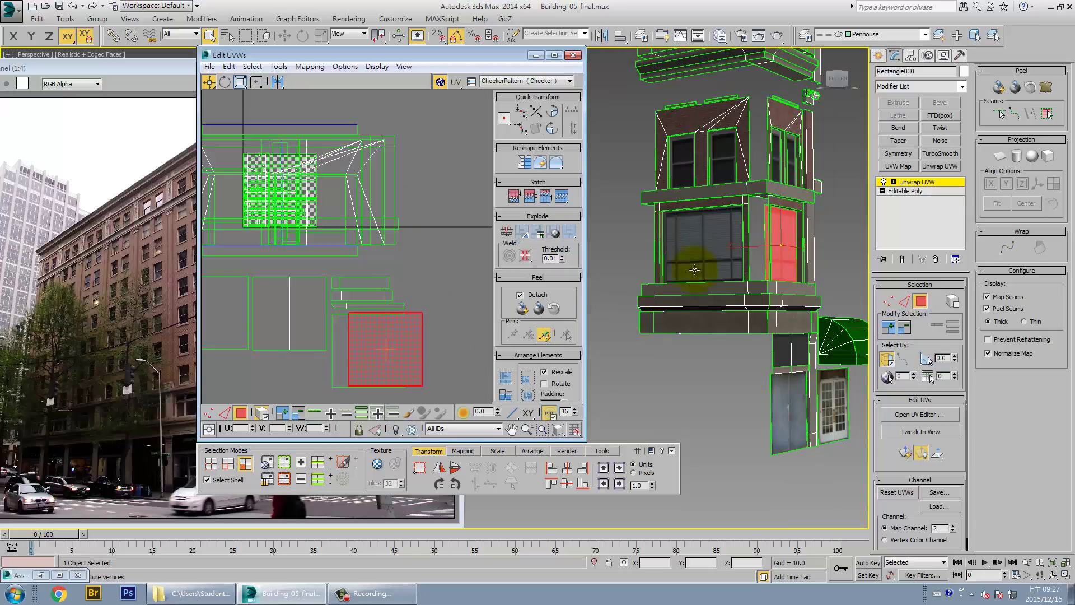
- Nudge the door panel's UV patch into place and reframe the whole building in view
mouse_move(692, 269)
middle_mouse_down("alt")
mouse_move(668, 240)
mouse_move(807, 241)
middle_mouse_up("alt")
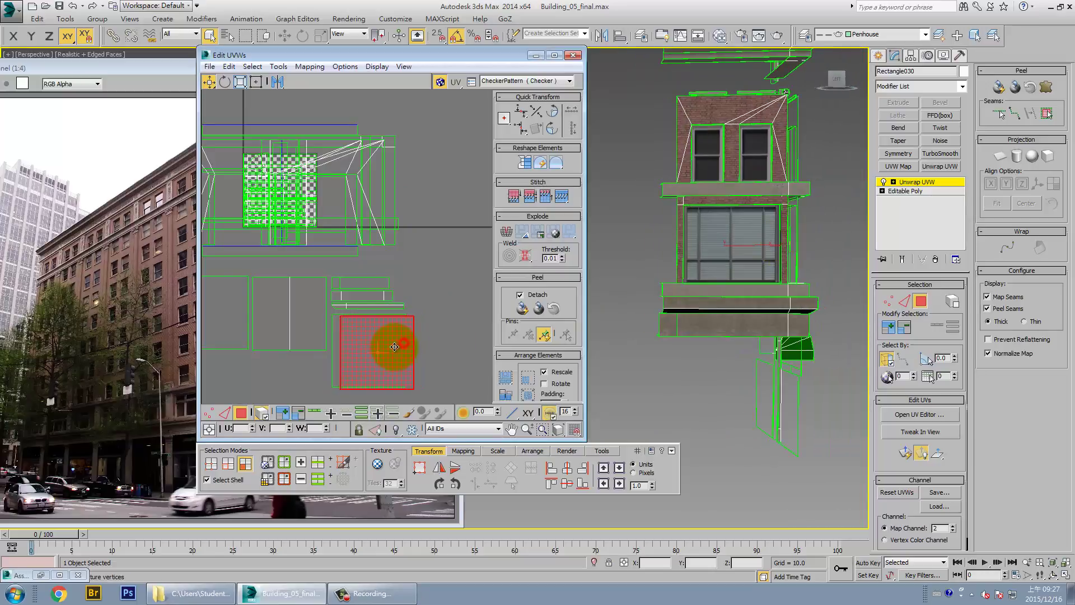
left_click_drag(395, 347, 389, 345)
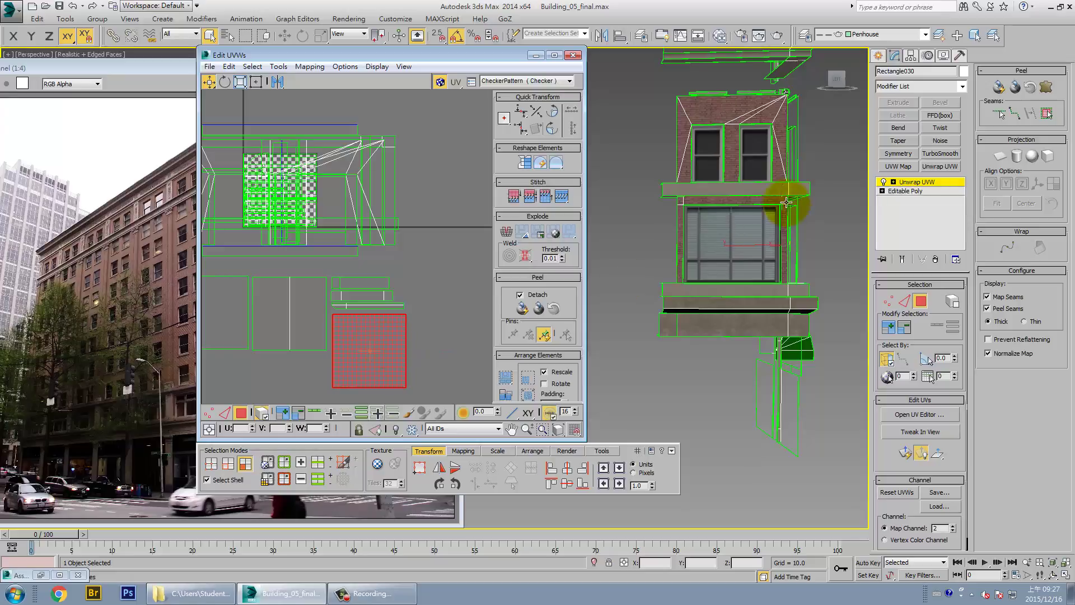
middle_click_drag(758, 206, 746, 187)
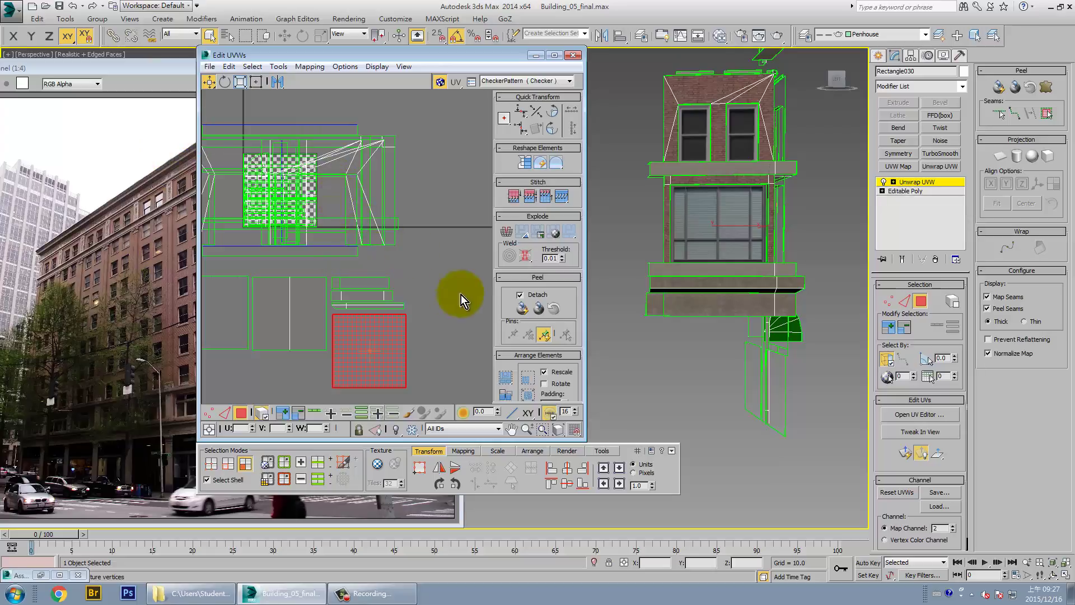
middle_click_drag(397, 259, 458, 252)
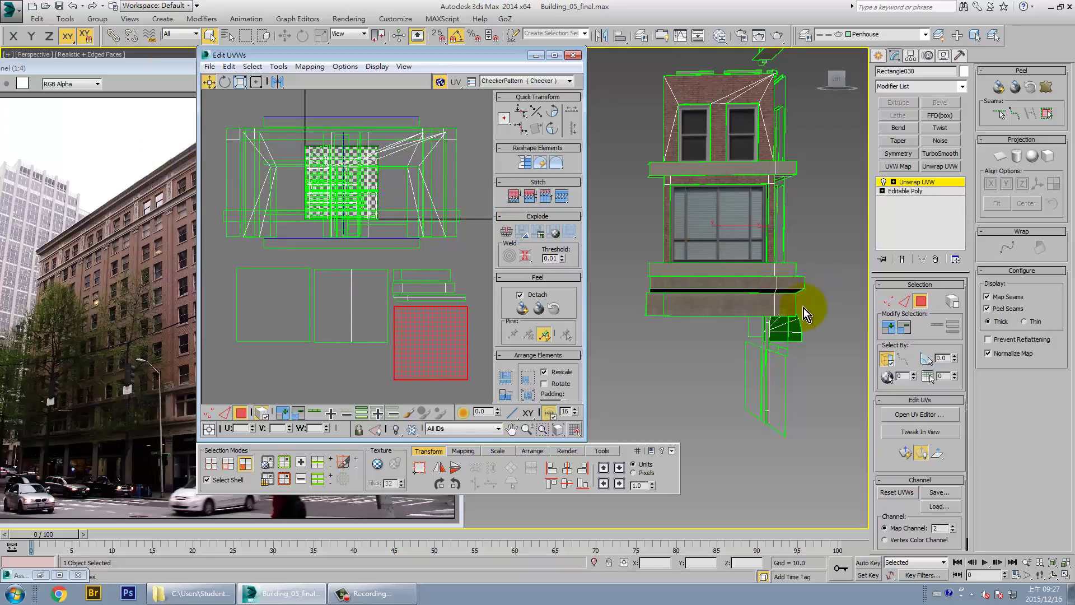
middle_click_drag(804, 308, 700, 291, "alt")
middle_click_drag(406, 184, 403, 211)
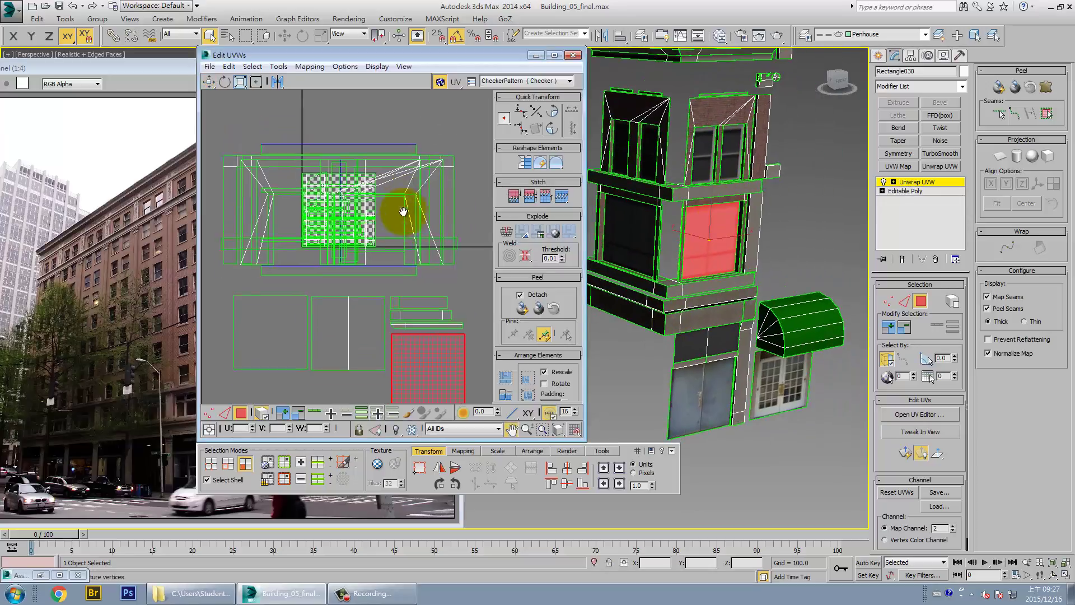
scroll(402, 179, "up", 2)
middle_click_drag(664, 104, 732, 168)
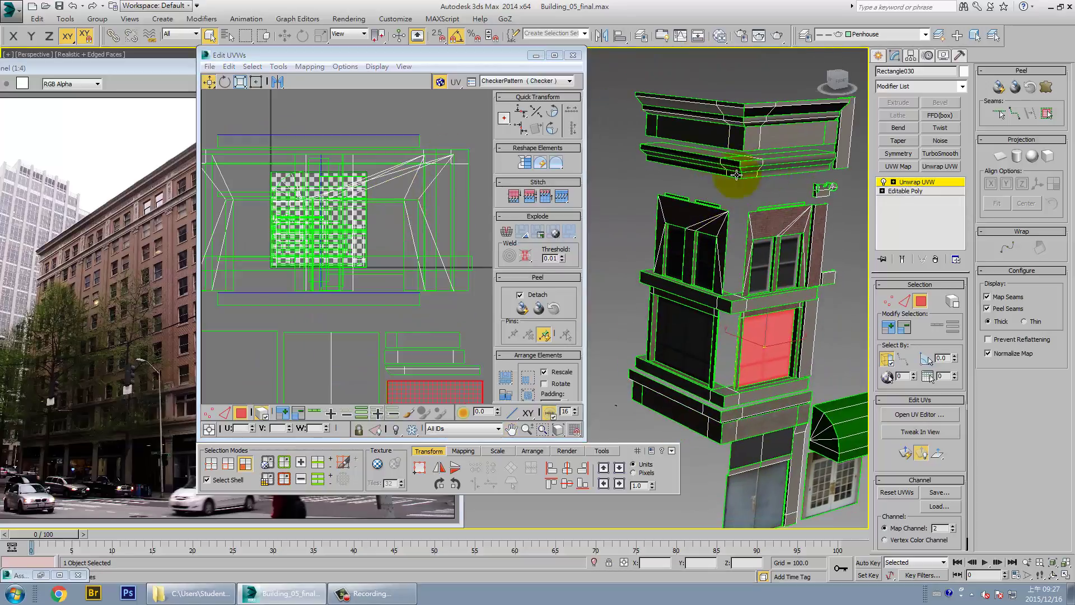
middle_click_drag(385, 163, 405, 138)
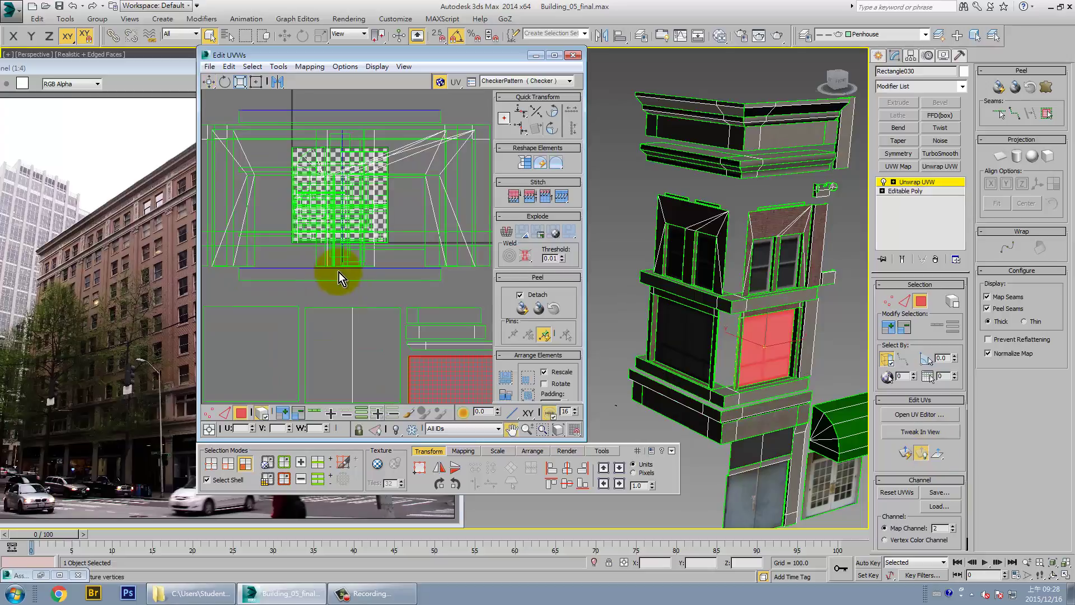
scroll(338, 273, "down", 2)
- Select all UVs with Ctrl+A, Pack them into the texture square, and clear the selection
key("ctrl+a")
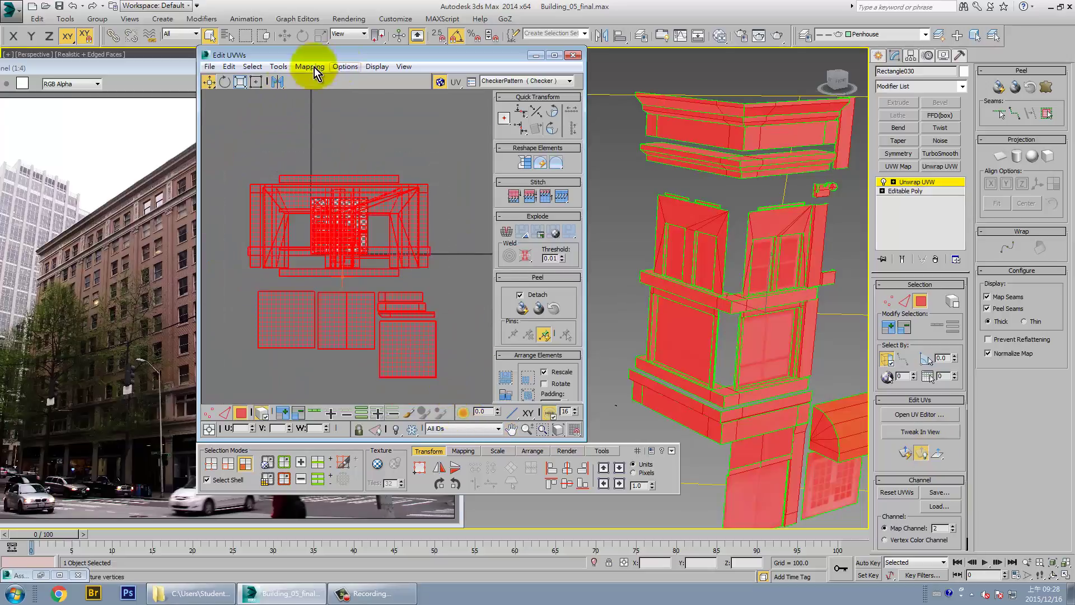
left_click(507, 379)
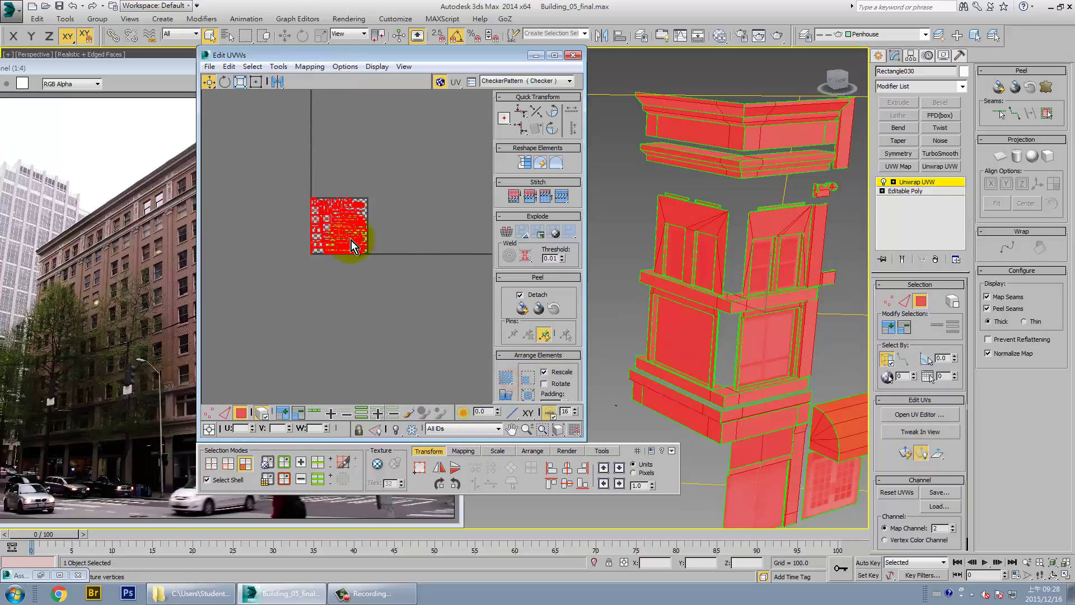
scroll(351, 240, "up", 2)
left_click(424, 226)
scroll(412, 241, "up", 3)
scroll(405, 252, "up", 1)
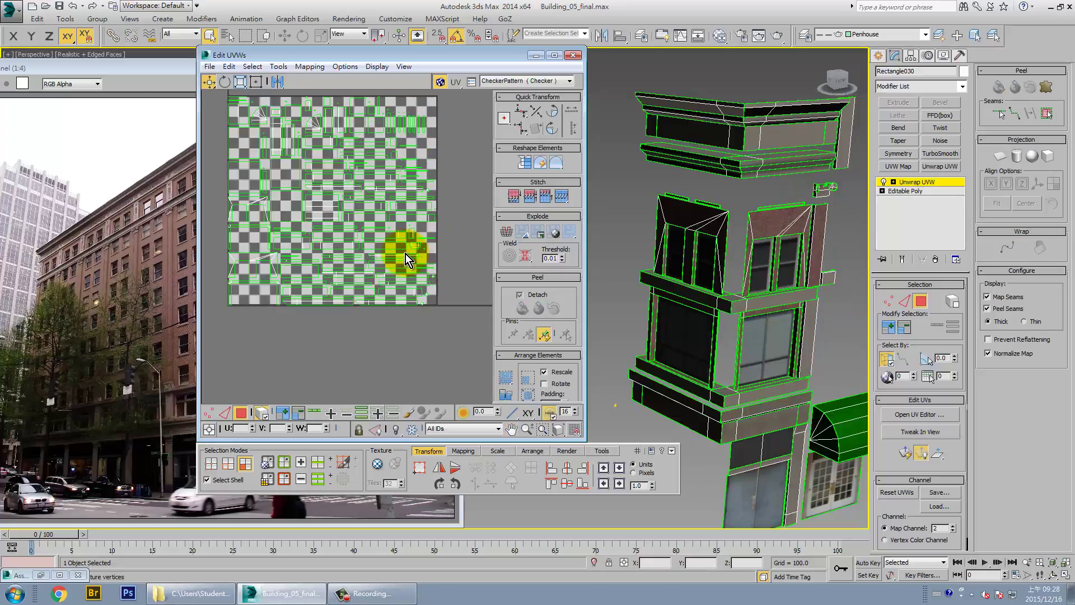
scroll(415, 257, "up", 2)
scroll(466, 252, "up", 2)
- Inspect the packed layout, select the fan-shaped UV island, and move the Edit UVWs window aside
mouse_move(466, 252)
middle_mouse_down()
mouse_move(401, 263)
mouse_move(423, 131)
mouse_move(444, 212)
mouse_move(384, 276)
middle_mouse_up()
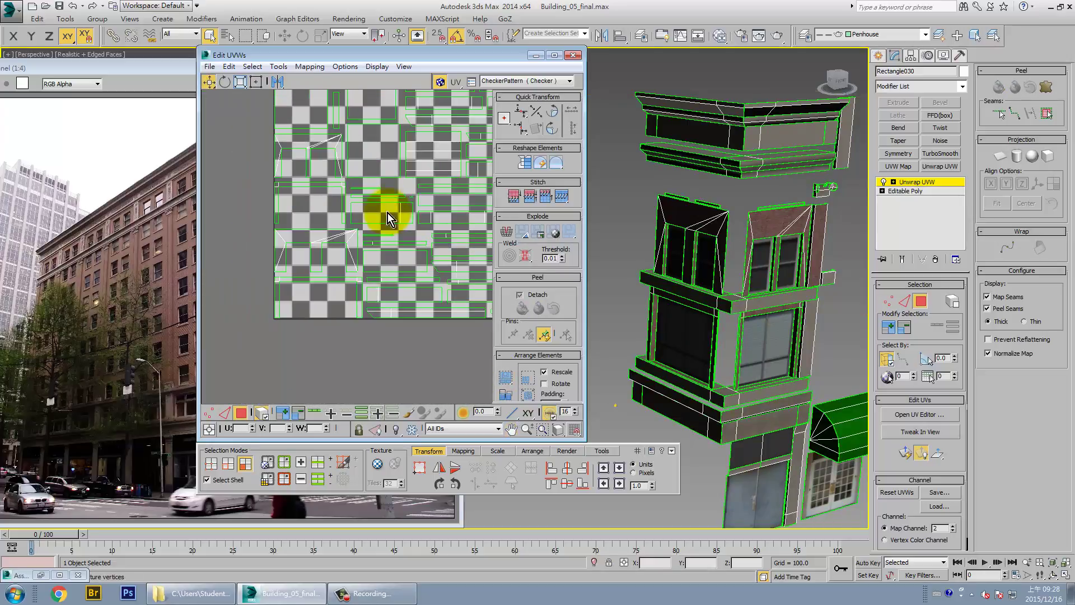
middle_click_drag(384, 217, 357, 279)
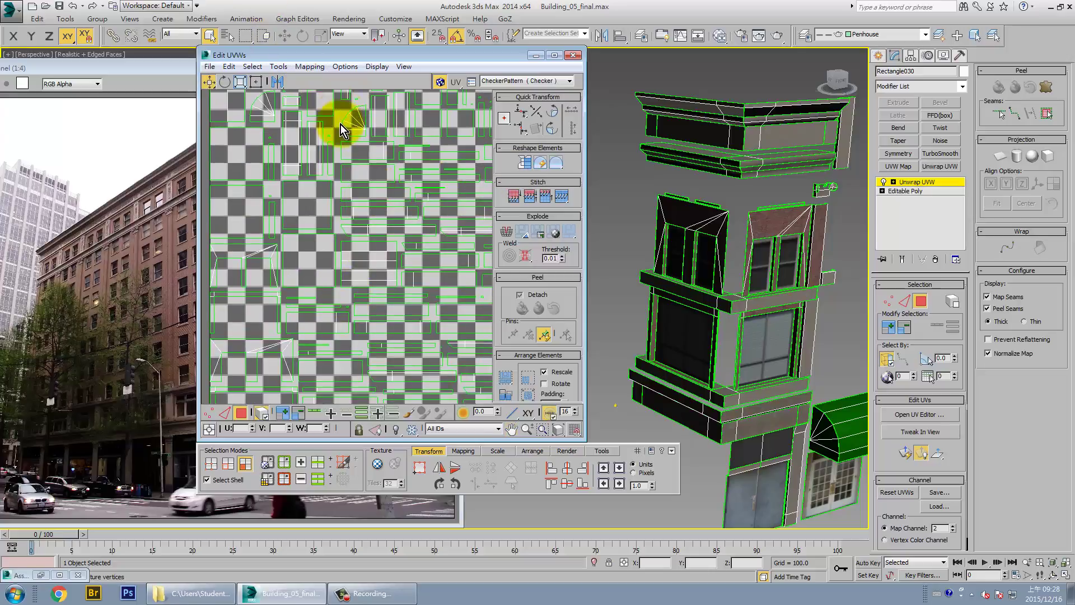
middle_click_drag(341, 124, 349, 197)
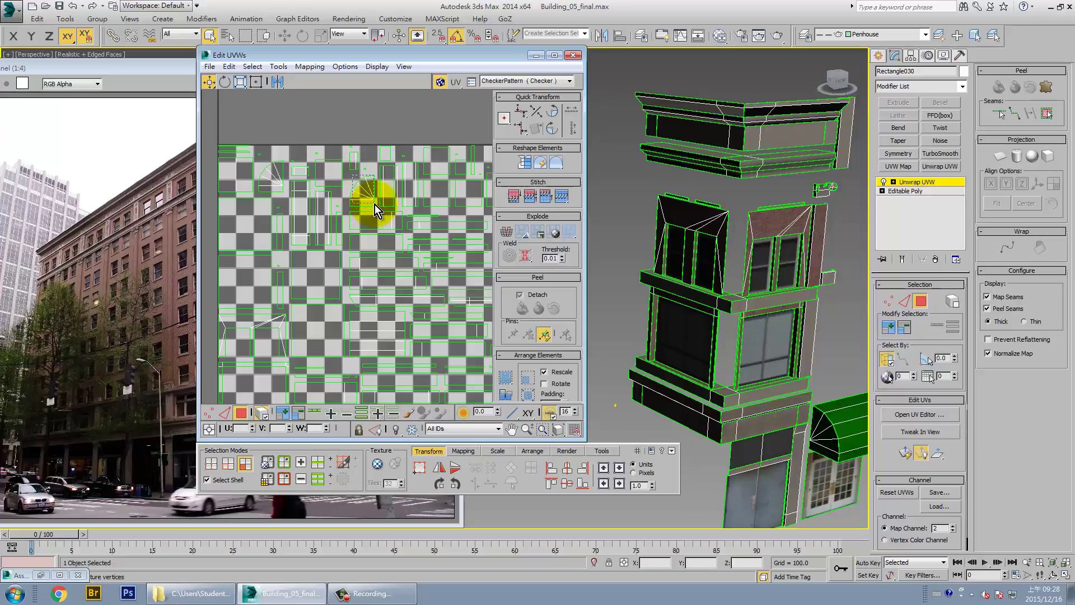
middle_click_drag(445, 222, 368, 179)
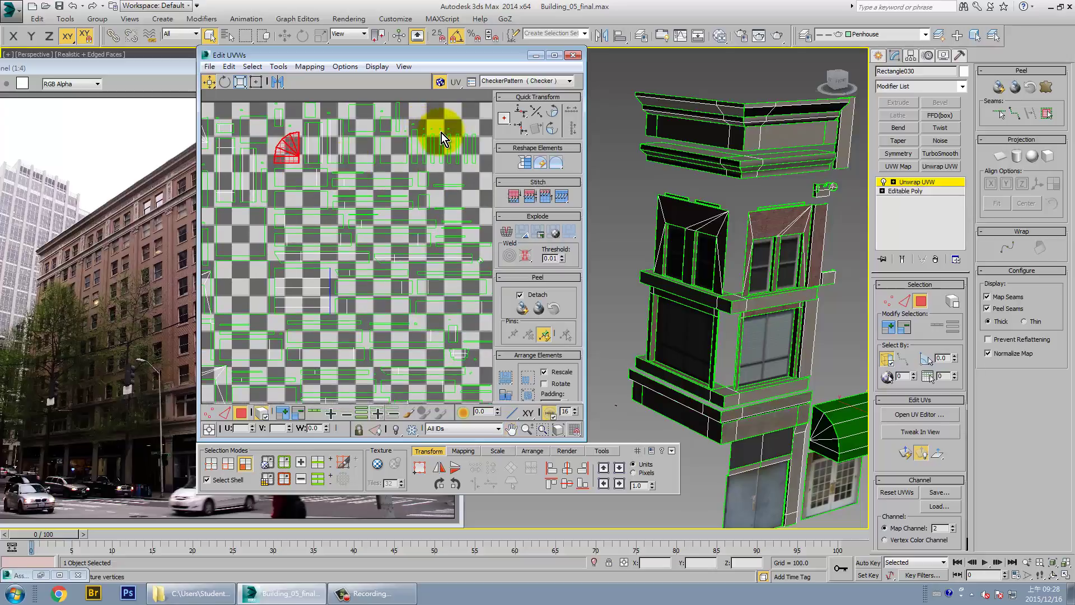
scroll(442, 167, "up", 2)
scroll(426, 169, "up", 2)
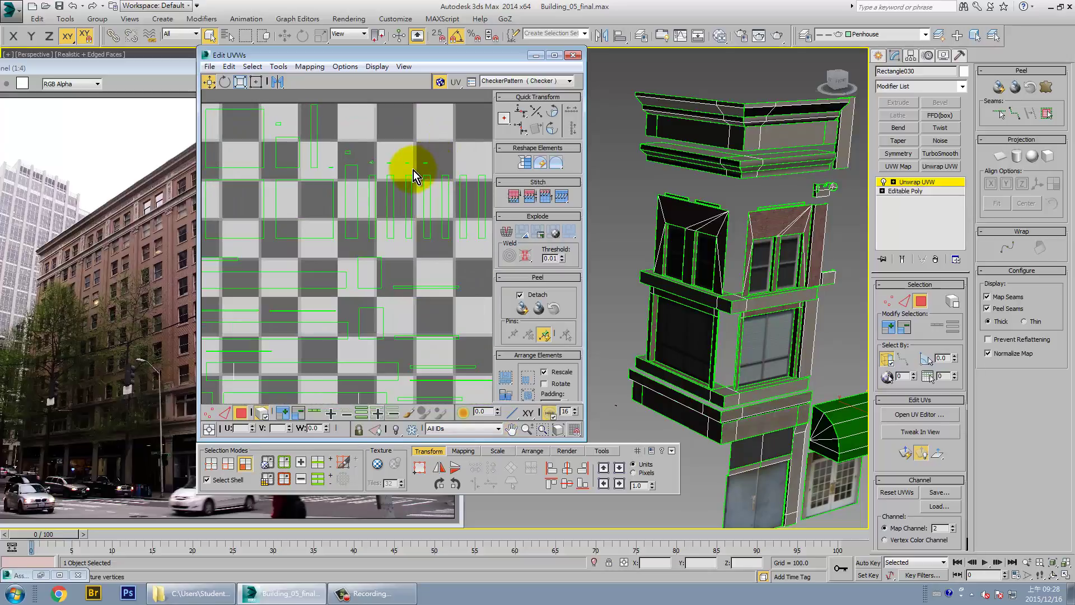
scroll(406, 170, "up", 2)
scroll(404, 170, "up", 3)
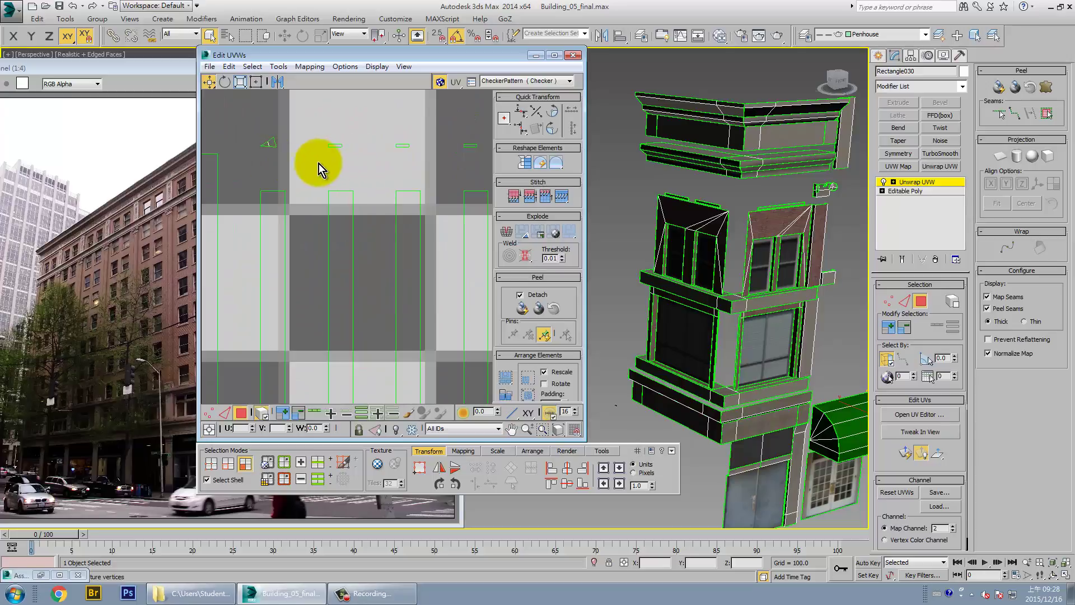
left_click(557, 166)
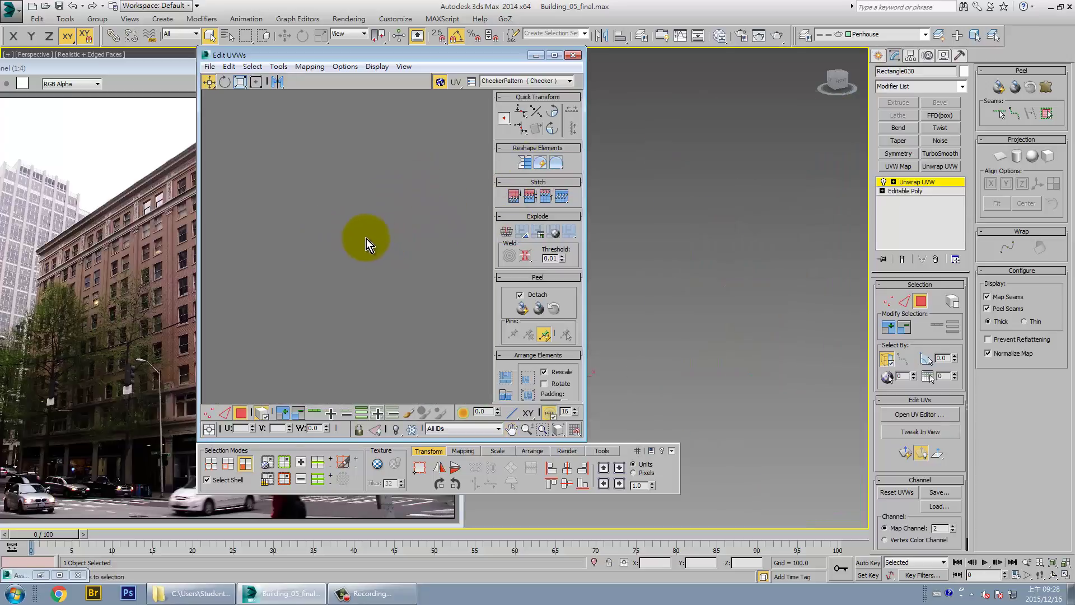
middle_click_drag(366, 239, 385, 197)
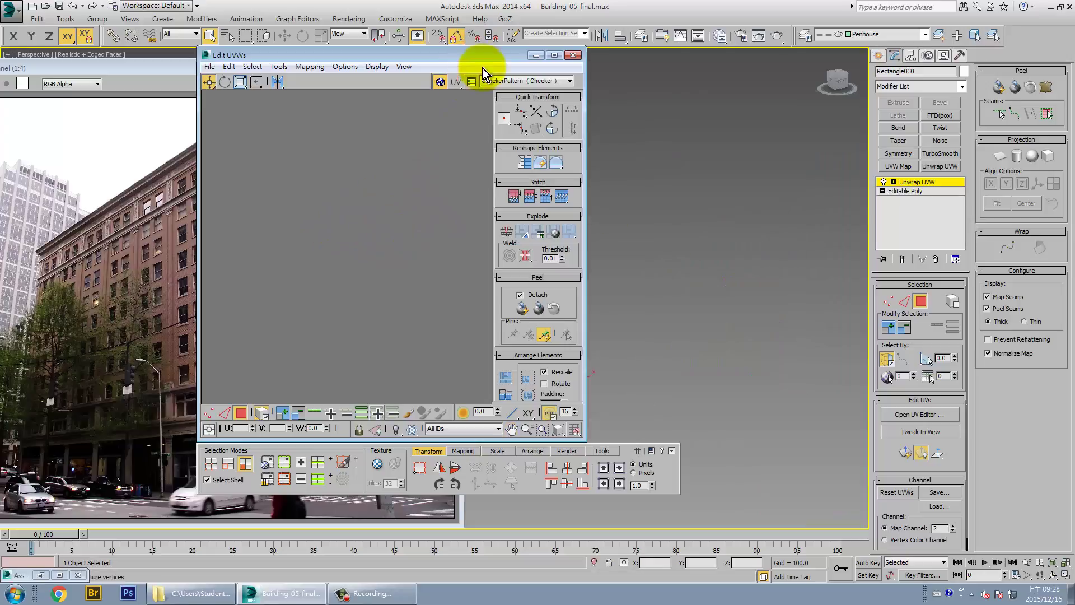
mouse_move(482, 56)
left_mouse_down()
mouse_move(333, 121)
mouse_move(339, 114)
left_mouse_up()
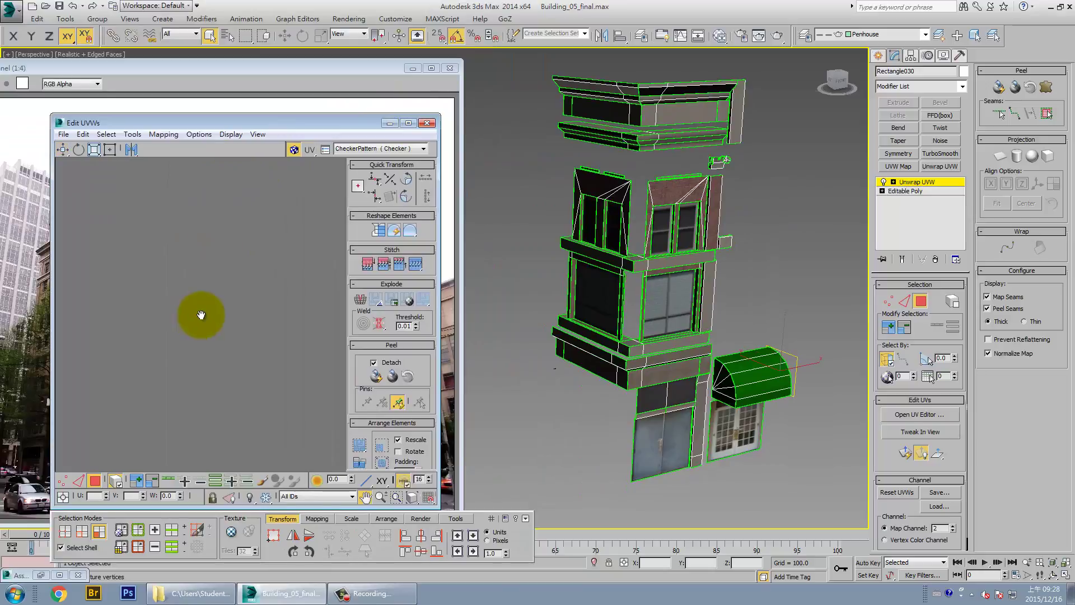
- Reposition the Edit UVWs window, deselect the bottom shell, and undo the pack to restore the spread-out shells
scroll(312, 212, "up", 3)
scroll(249, 288, "up", 3)
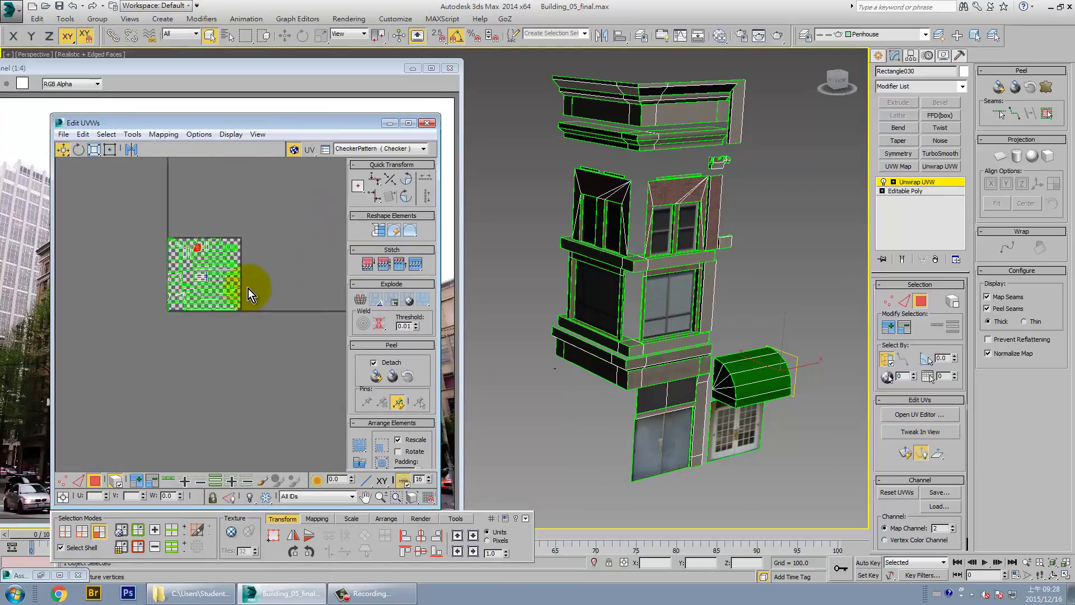
scroll(159, 237, "up", 4)
middle_click_drag(159, 237, 180, 300)
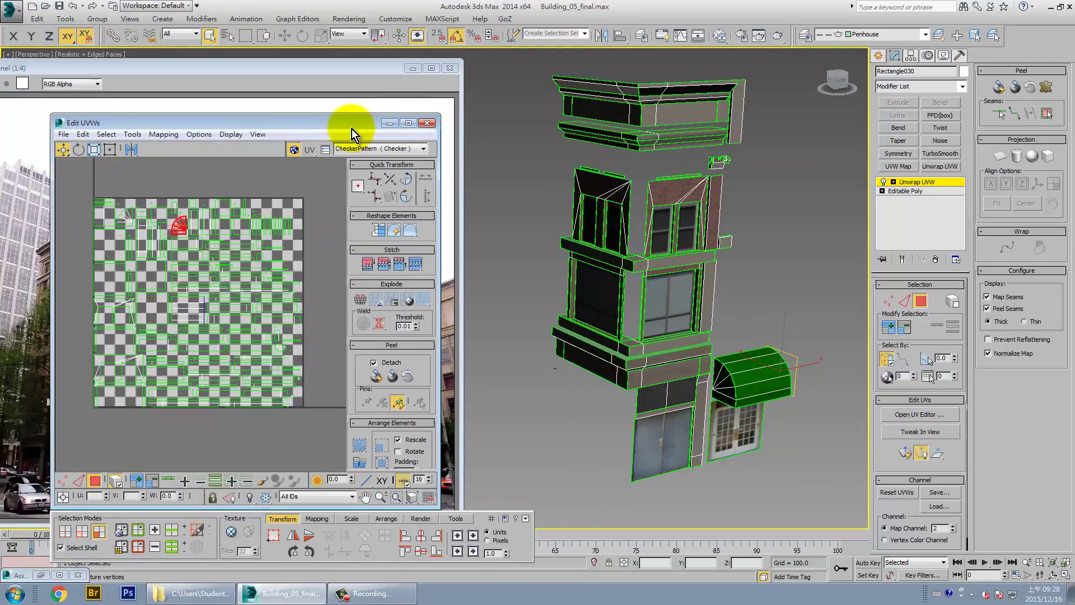
left_click_drag(352, 129, 398, 82)
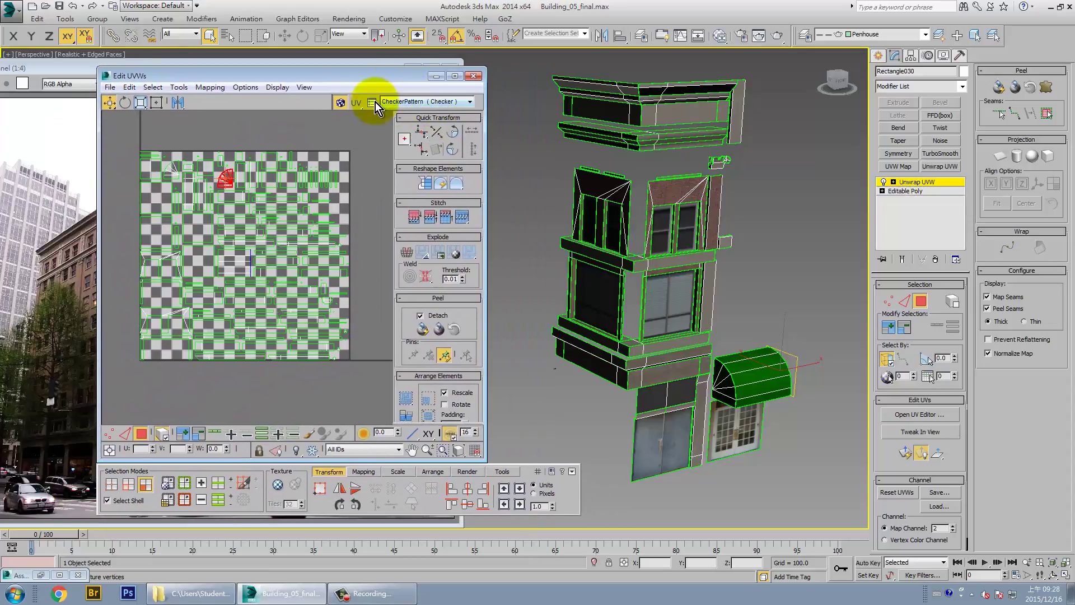
scroll(355, 221, "up", 2)
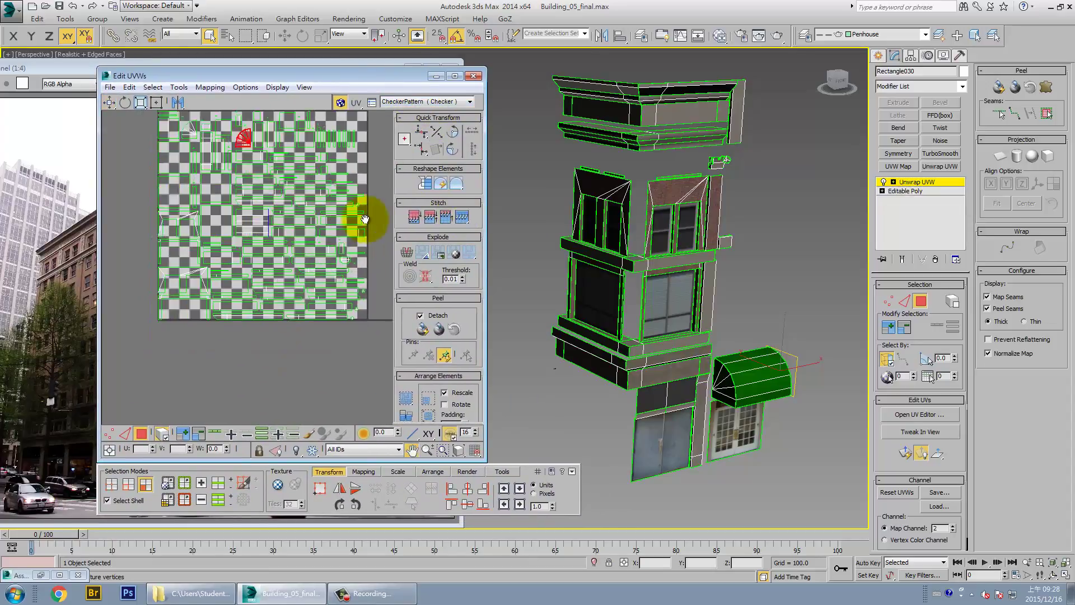
scroll(348, 240, "up", 2)
scroll(293, 278, "down", 1)
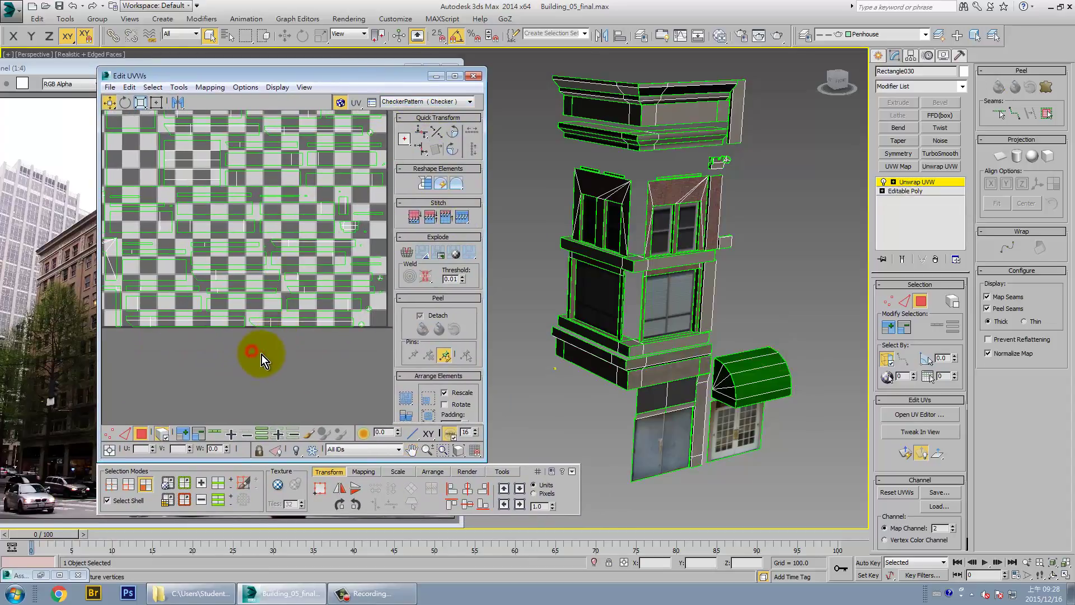
left_click_drag(256, 347, 326, 325)
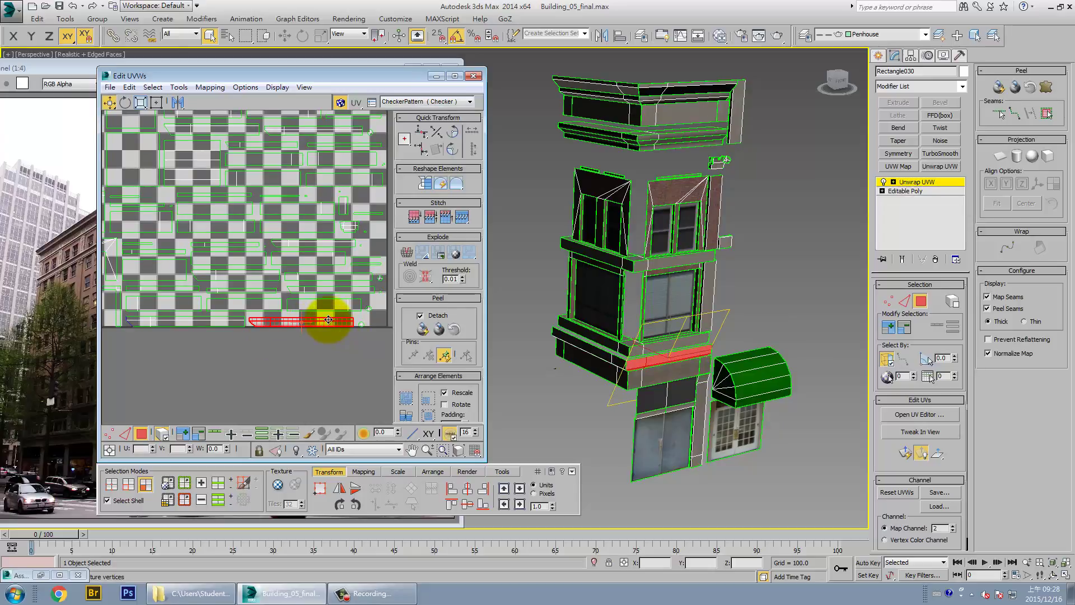
left_click(323, 327)
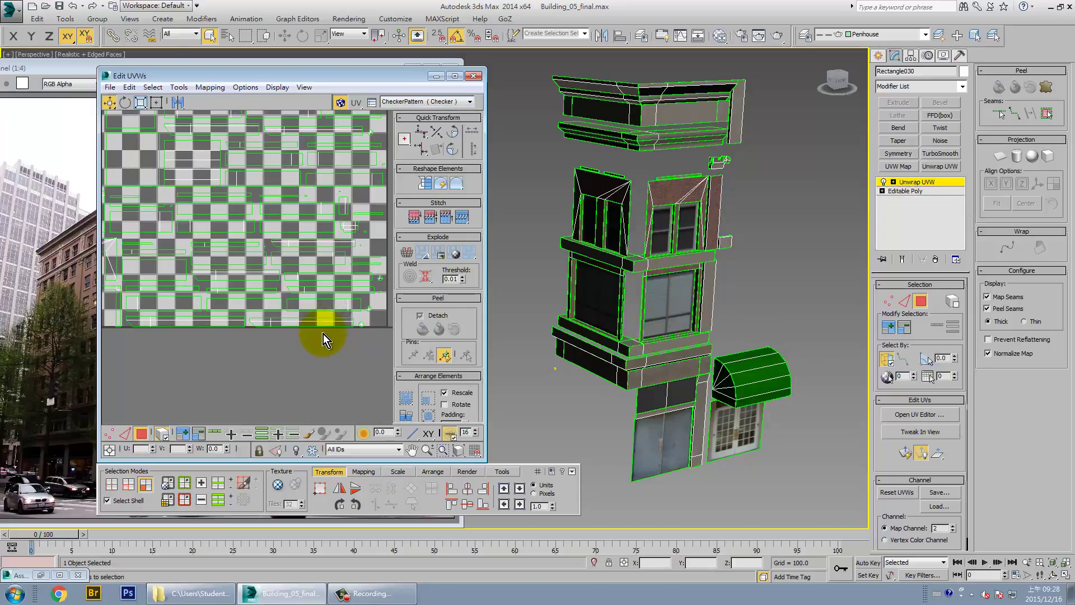
key("ctrl+a")
mouse_move(325, 353)
middle_mouse_down()
mouse_move(288, 293)
mouse_move(276, 329)
mouse_move(185, 222)
mouse_move(288, 275)
middle_mouse_up()
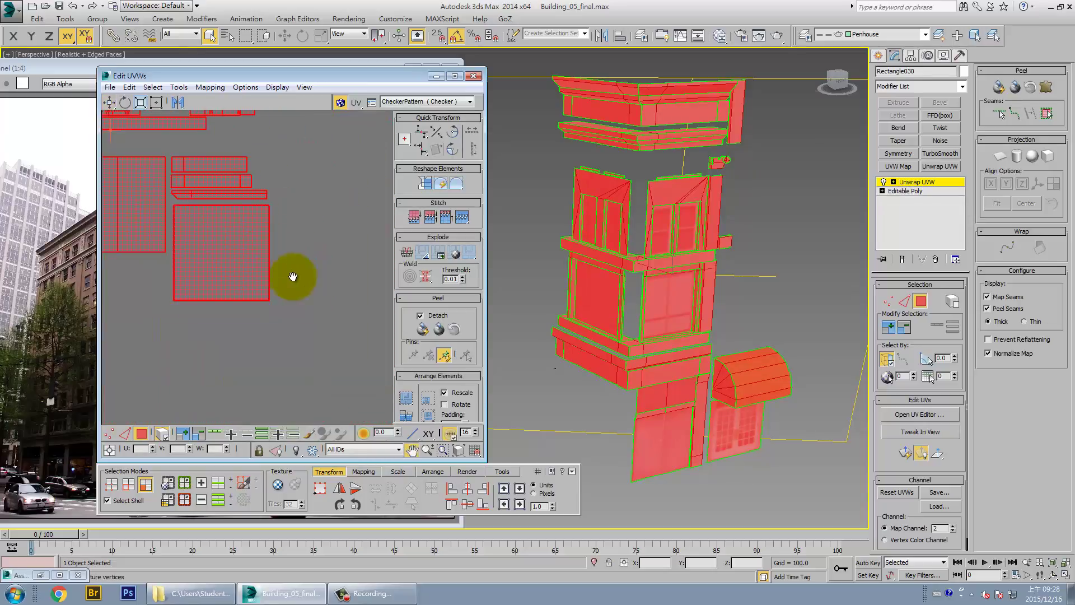
- Select the three thin strip UV shells and combine them with Group Selected
scroll(263, 269, "down", 2)
left_click(323, 294)
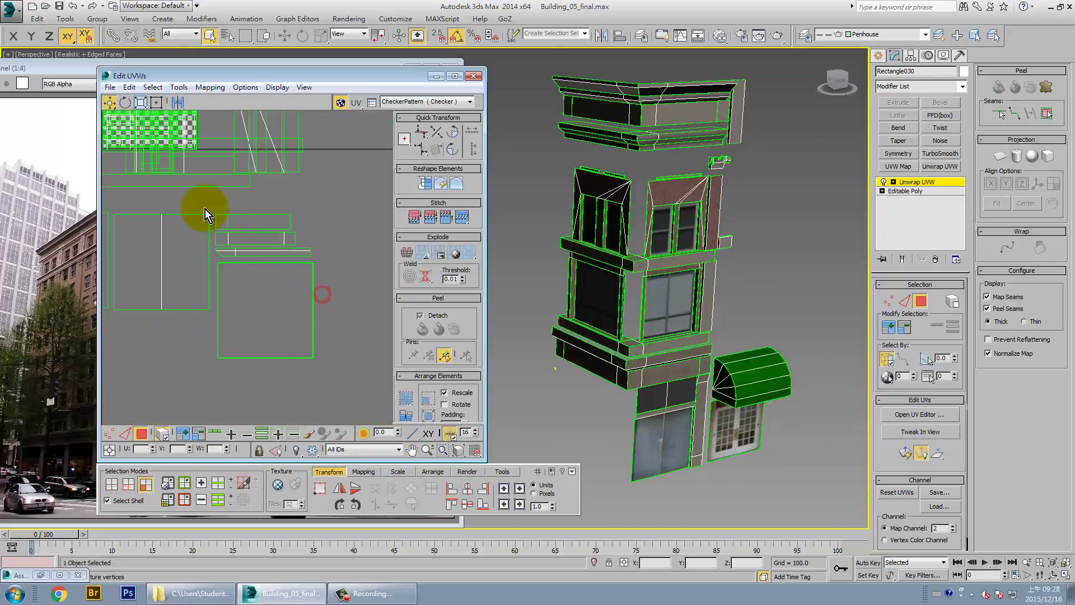
left_click_drag(321, 259, 322, 259)
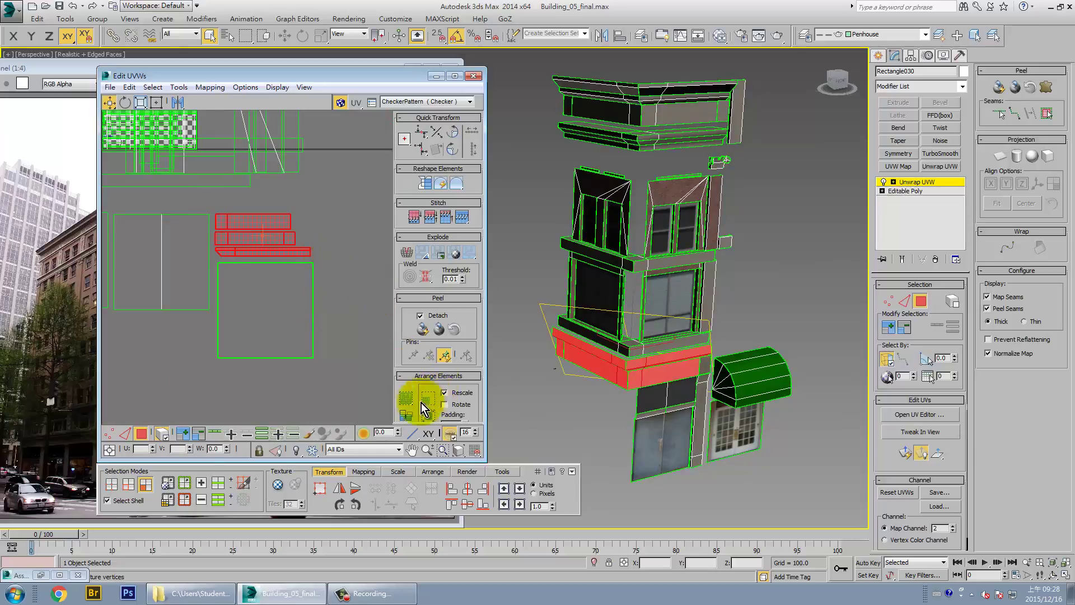
left_click_drag(405, 388, 405, 303)
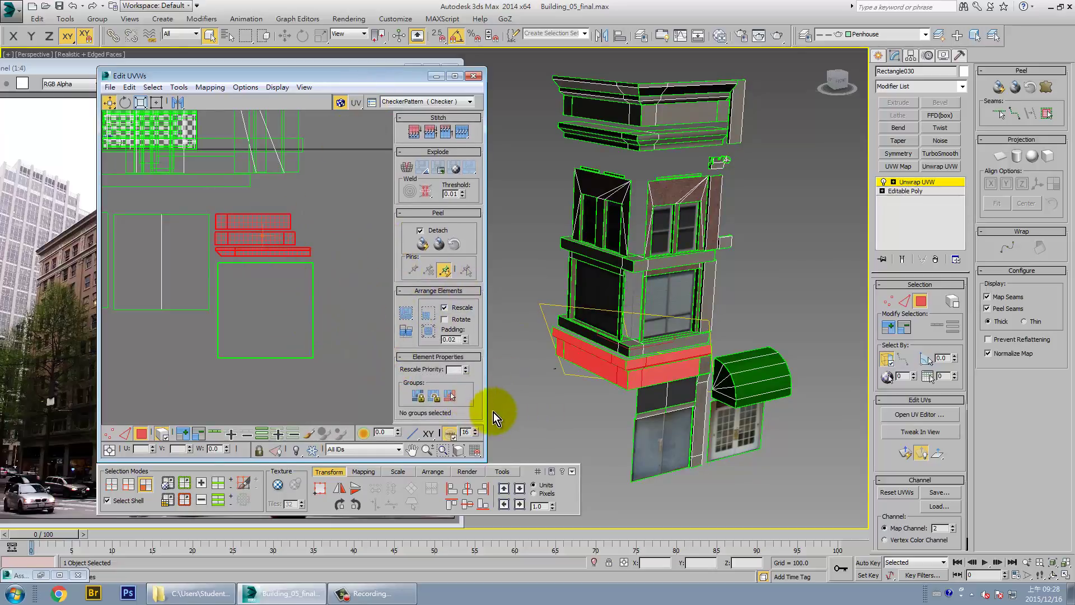
left_click(416, 397)
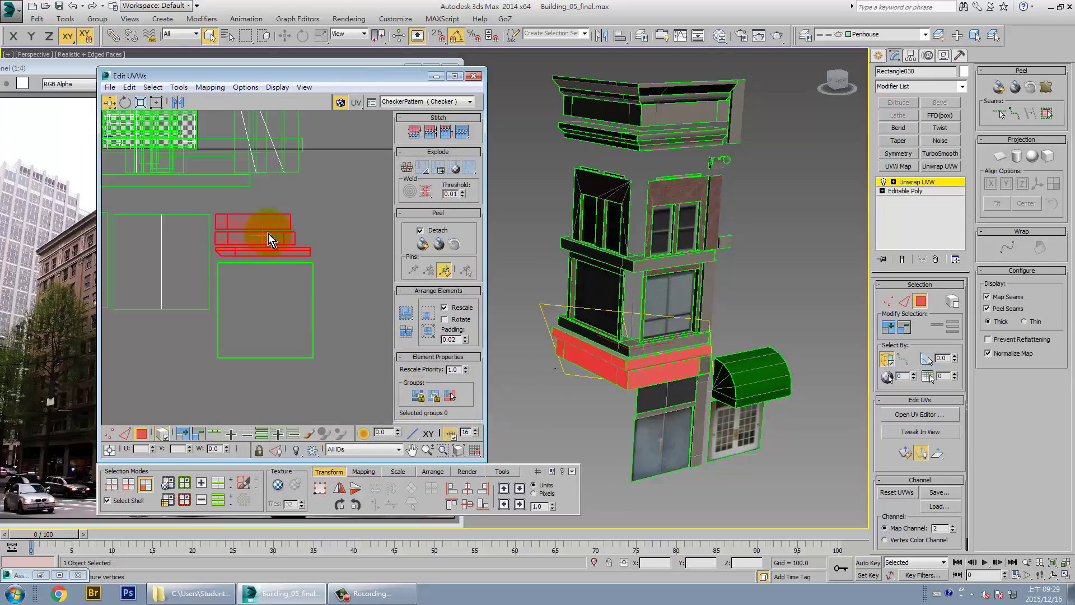
left_click_drag(336, 290, 307, 370)
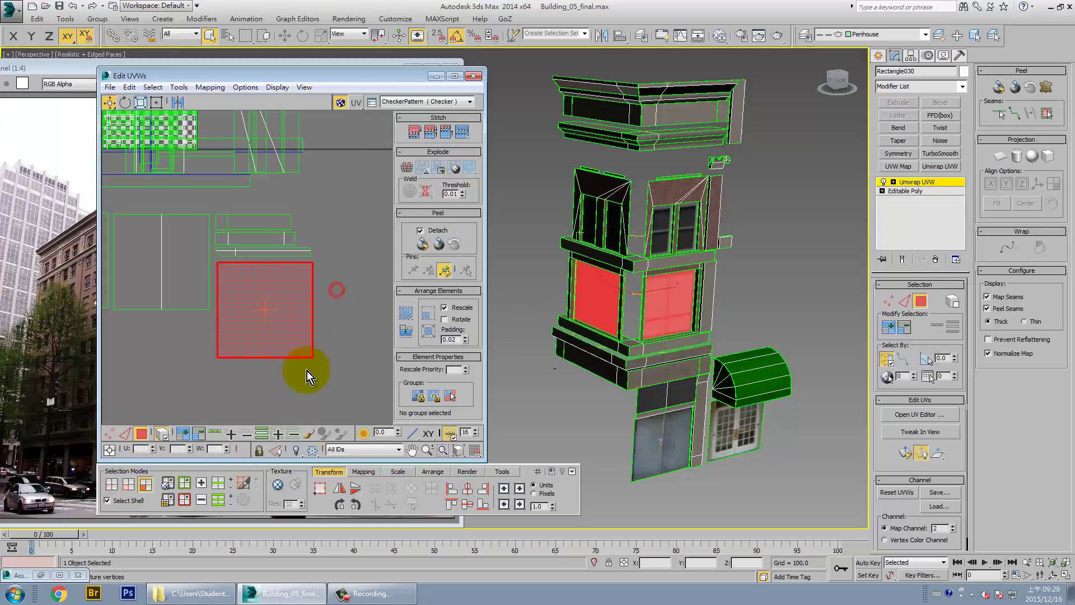
left_click(106, 433)
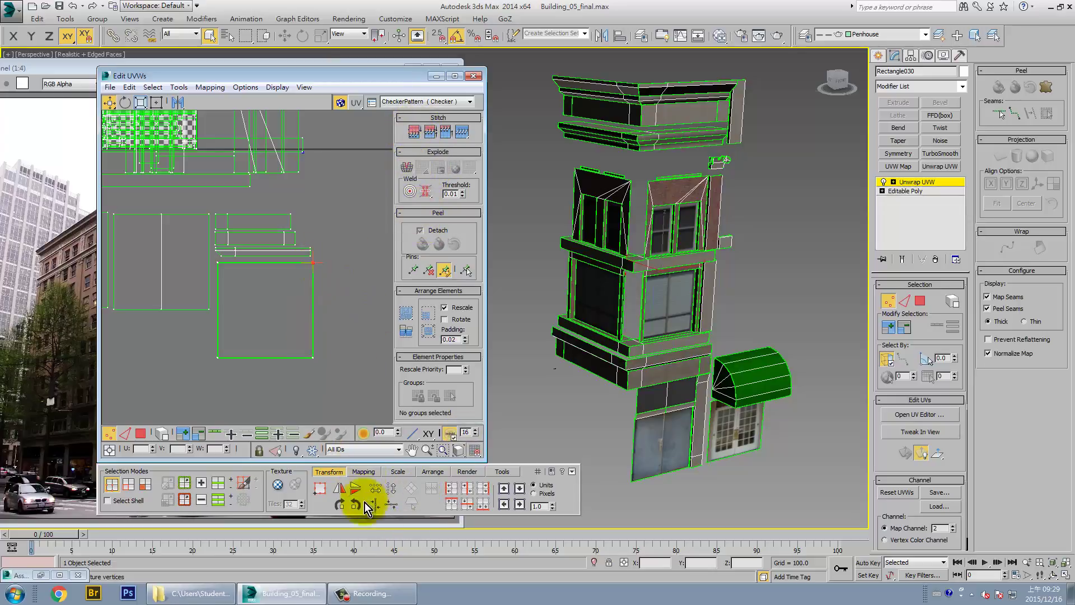
- Select a corner vertex of the square UV element and minimize the street reference photo window
left_click(394, 499)
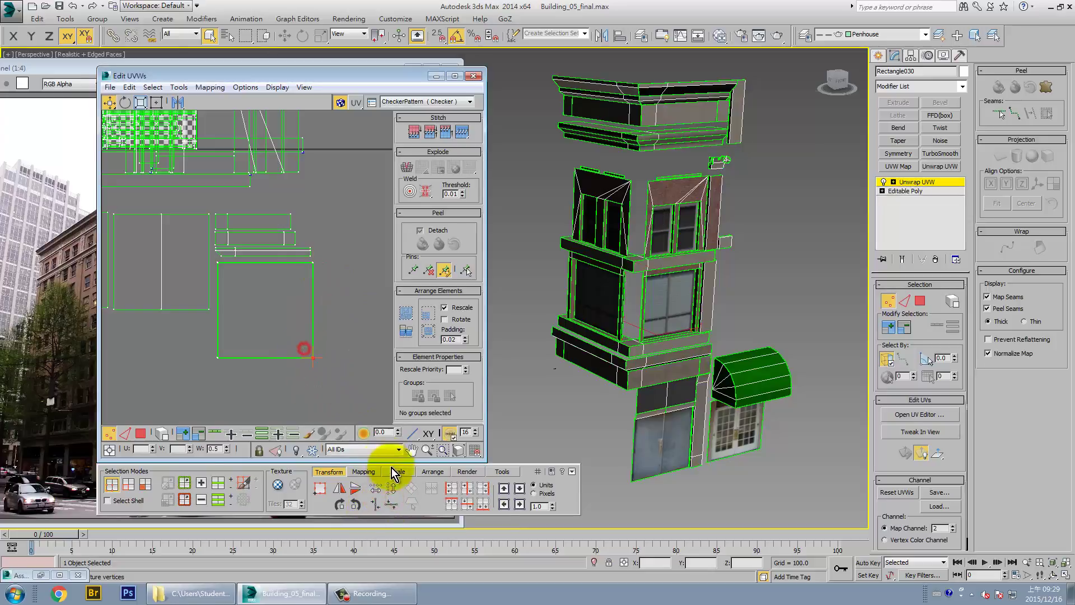
left_click_drag(210, 357, 247, 379)
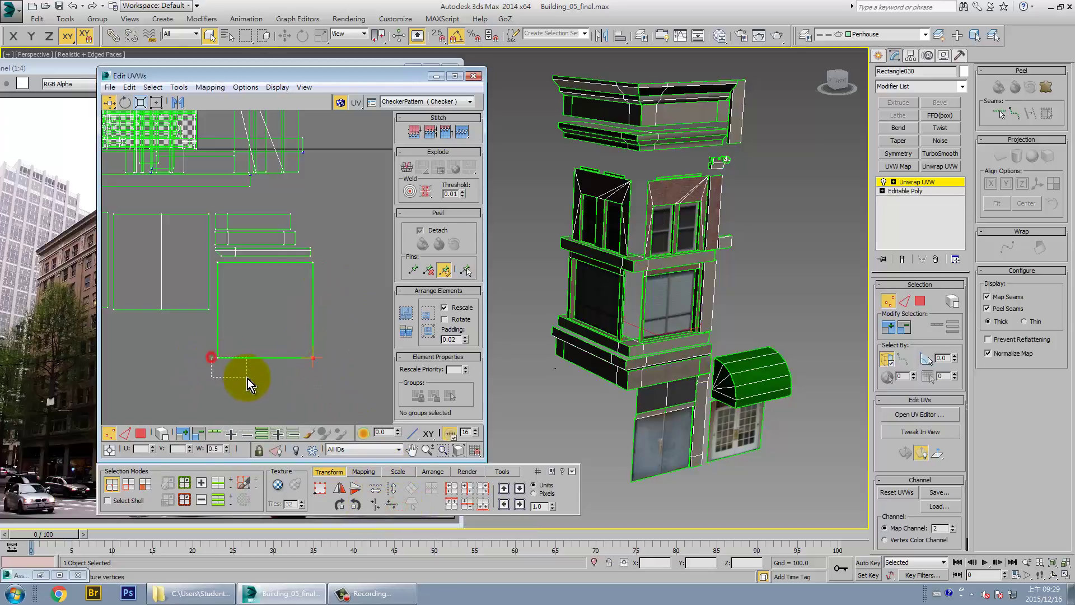
left_click(370, 521)
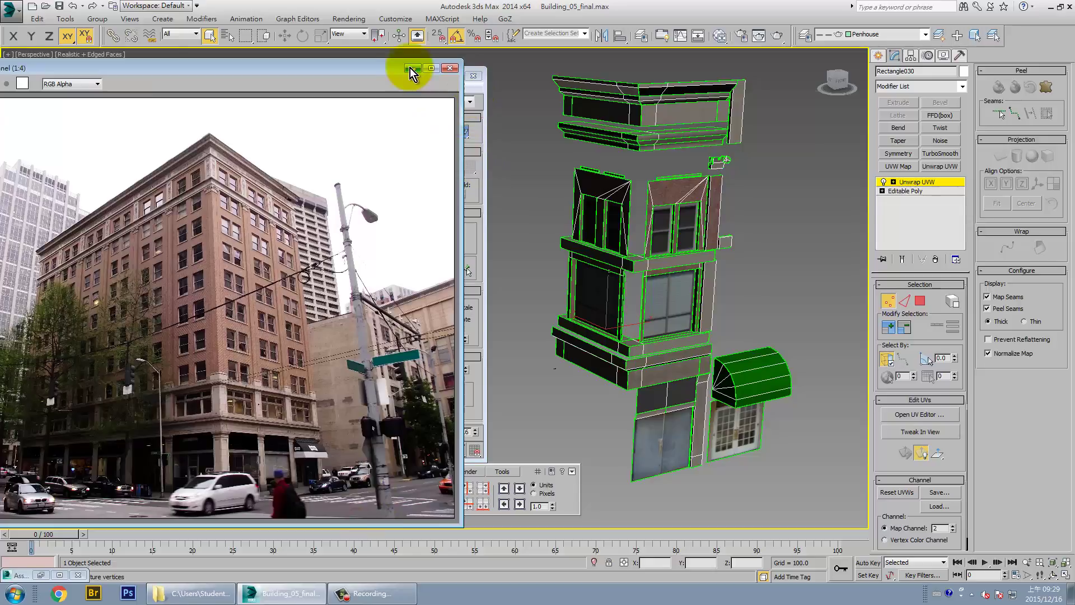
left_click(411, 72)
left_click(395, 503)
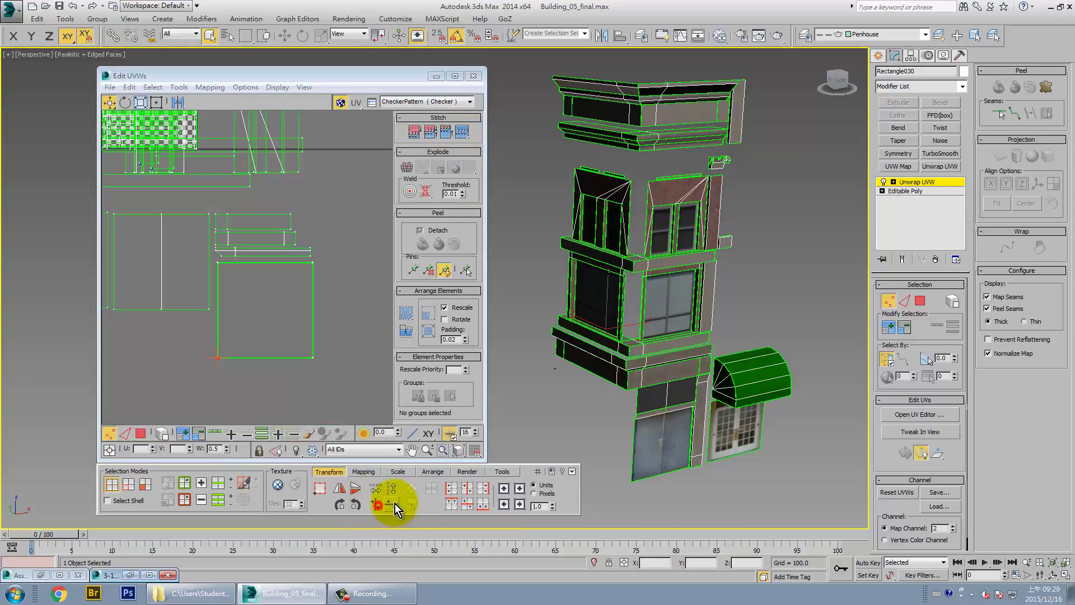
left_click(213, 274)
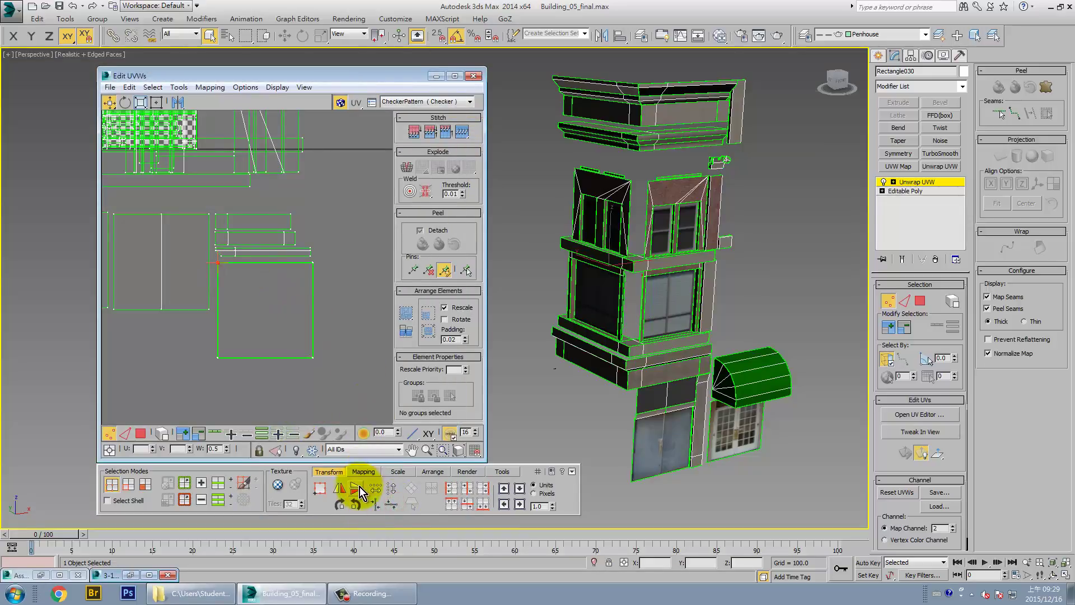
left_click(391, 507)
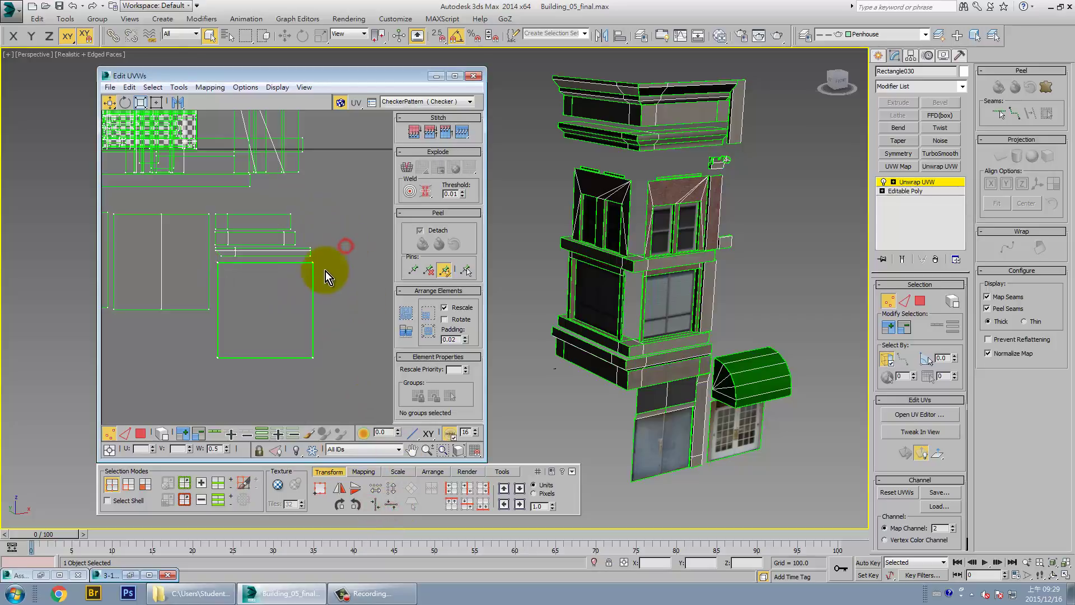
- In face mode, select every UV element and Pack Normalize them into one texture square
left_click_drag(325, 275, 210, 380)
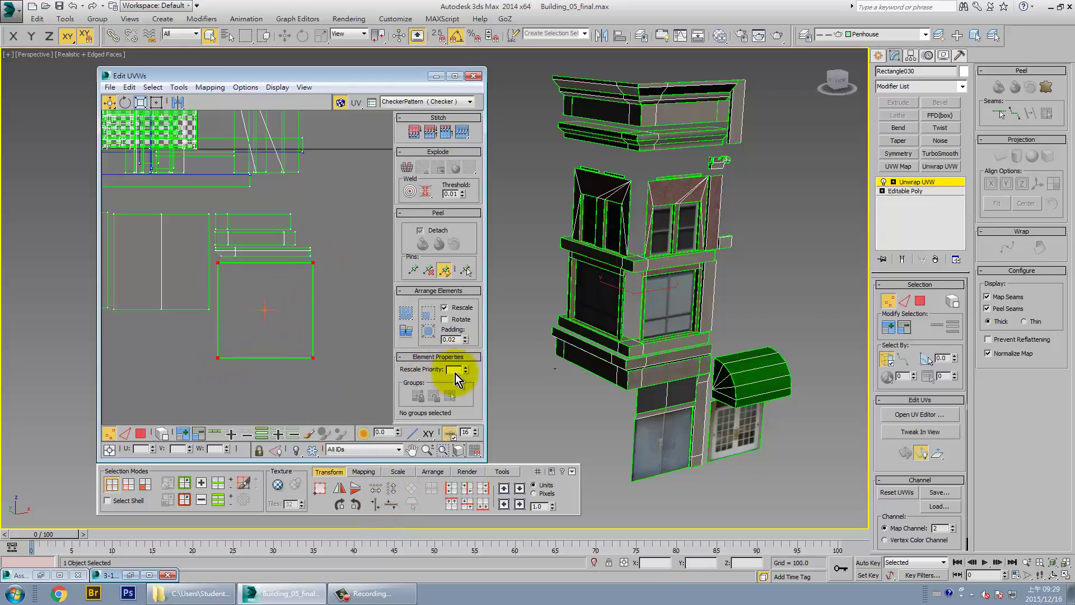
left_click(141, 434)
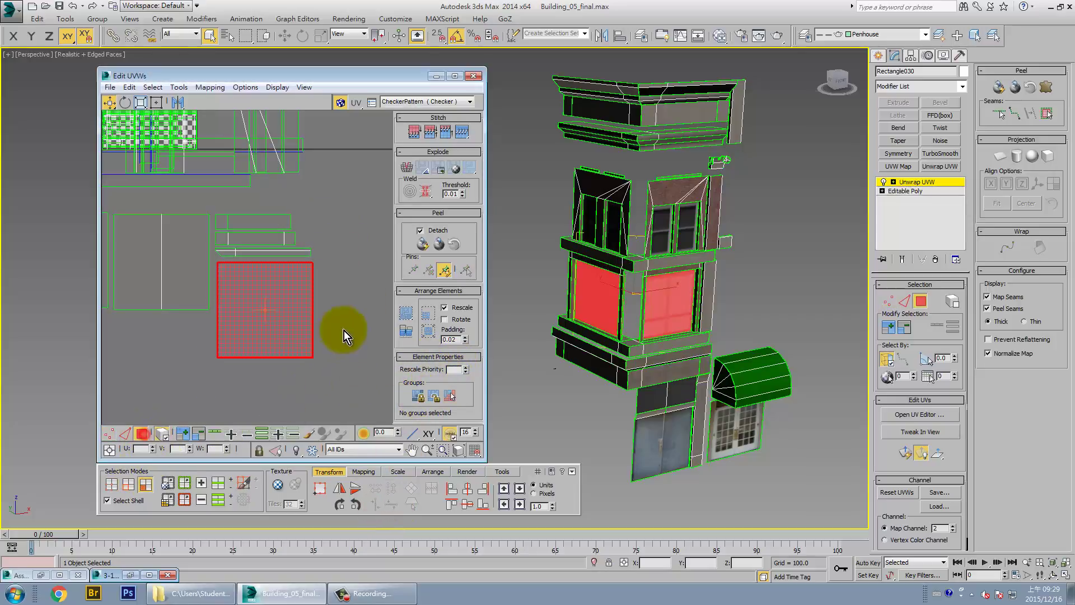
left_click(318, 229)
scroll(366, 283, "down", 3)
middle_click_drag(366, 284, 355, 314)
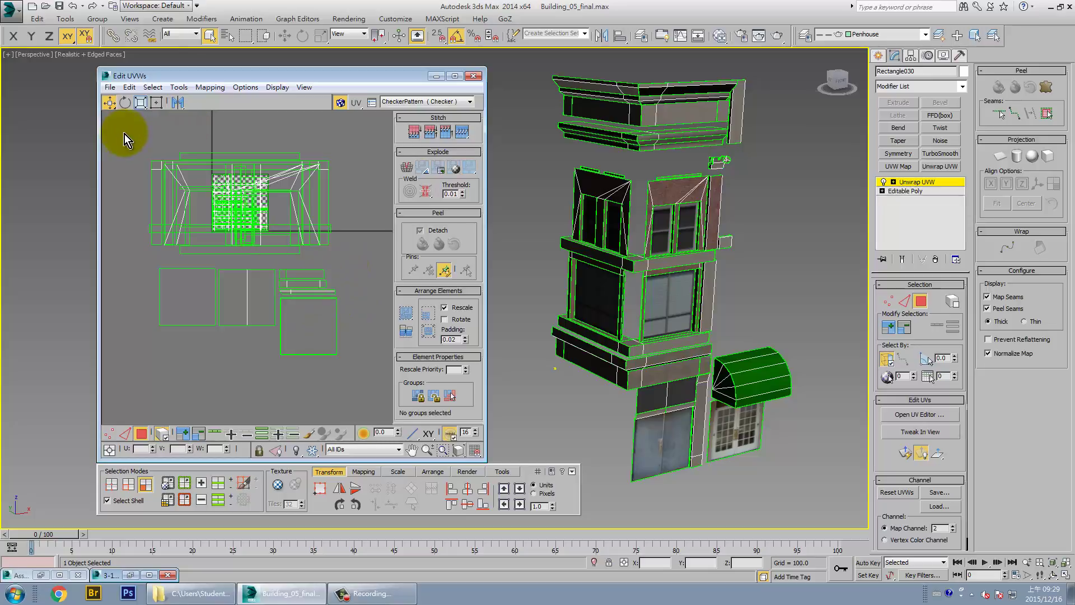
left_click_drag(125, 133, 387, 352)
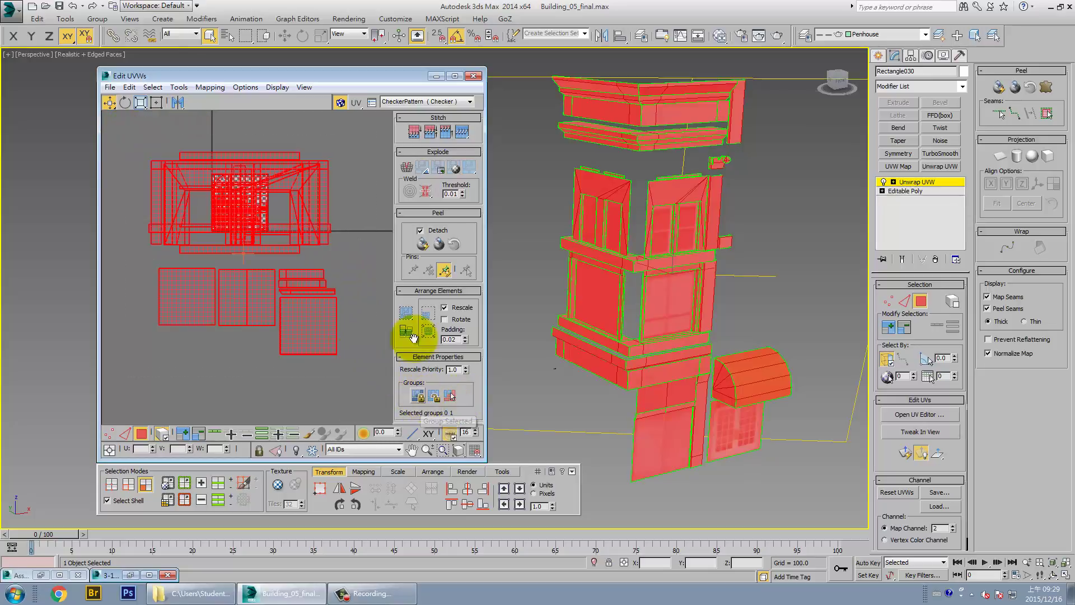
left_click(408, 311)
left_click(284, 237)
- Select the balcony ledge strip and cornice underside band to locate them in the packed UVs
scroll(327, 265, "up", 2)
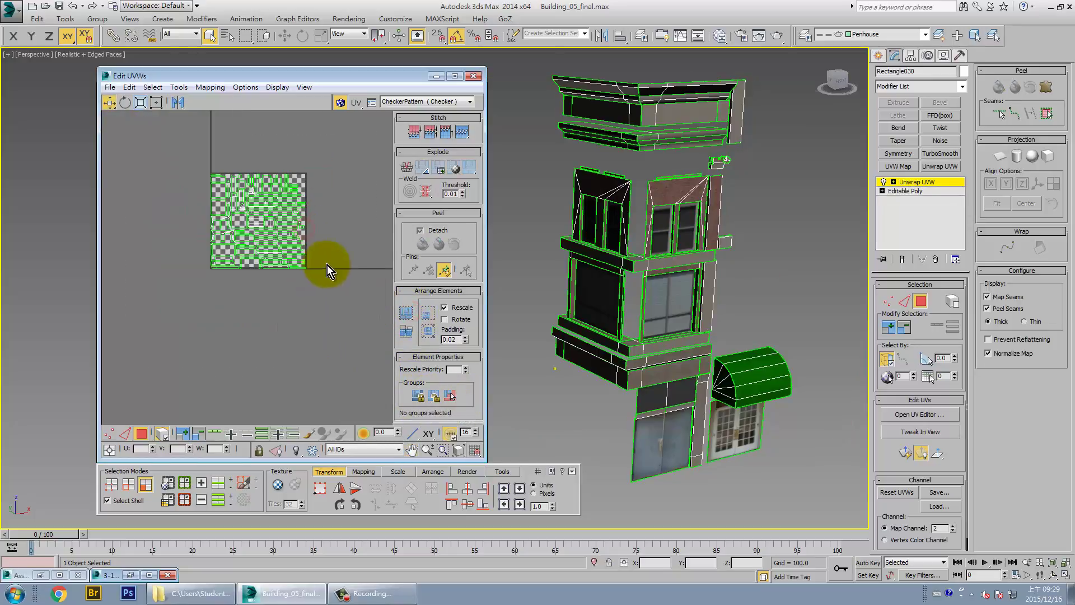
left_click(655, 363)
scroll(324, 323, "up", 2)
scroll(188, 304, "up", 3)
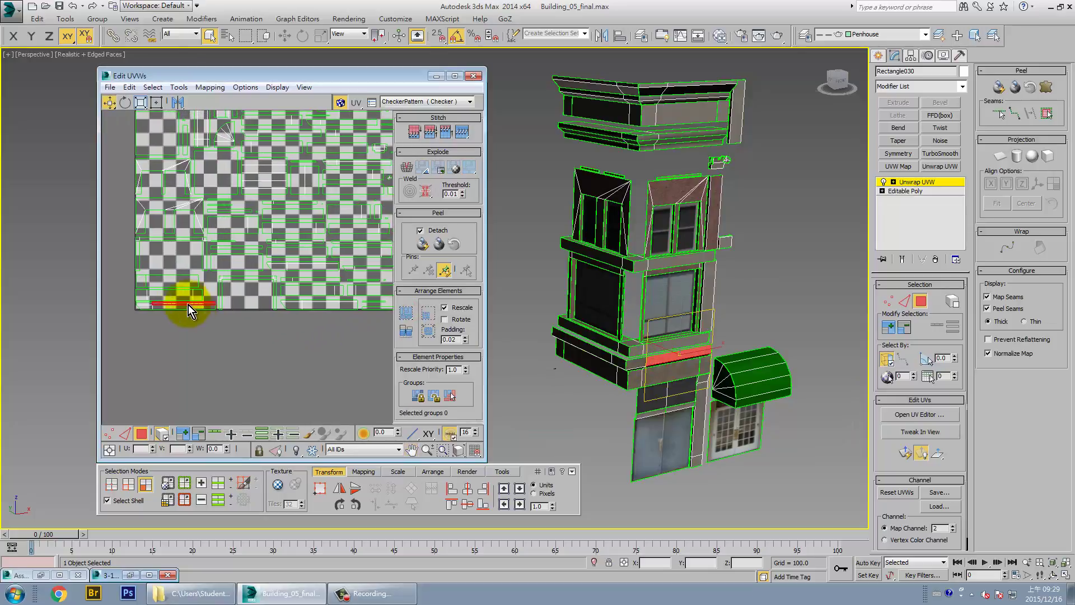
scroll(288, 288, "up", 2)
scroll(208, 350, "up", 2)
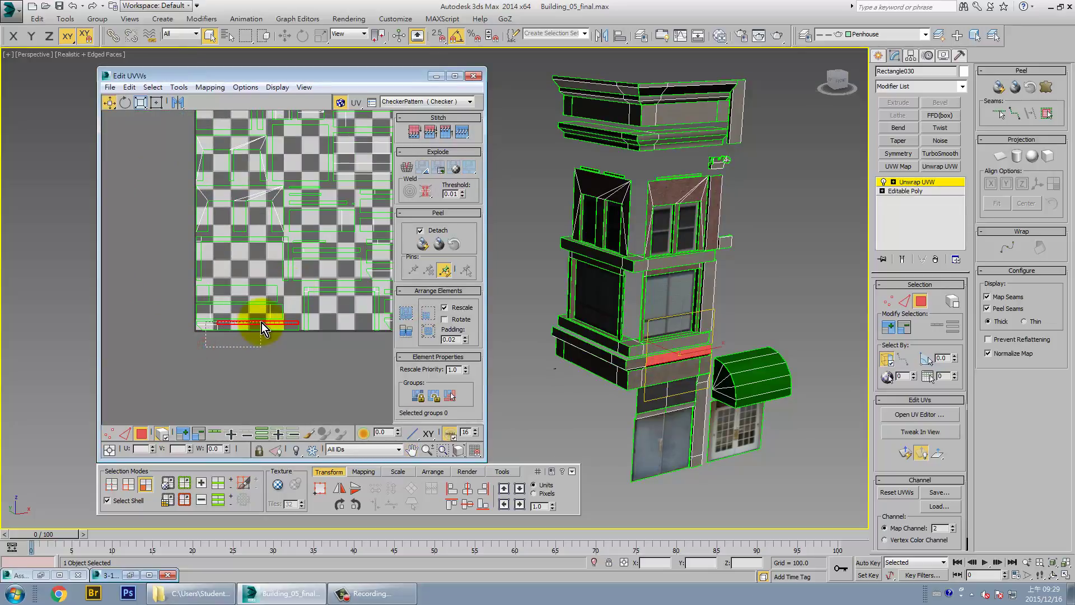
left_click_drag(206, 347, 261, 323)
mouse_move(700, 336)
middle_mouse_down("alt")
mouse_move(713, 336)
mouse_move(686, 327)
middle_mouse_up("alt")
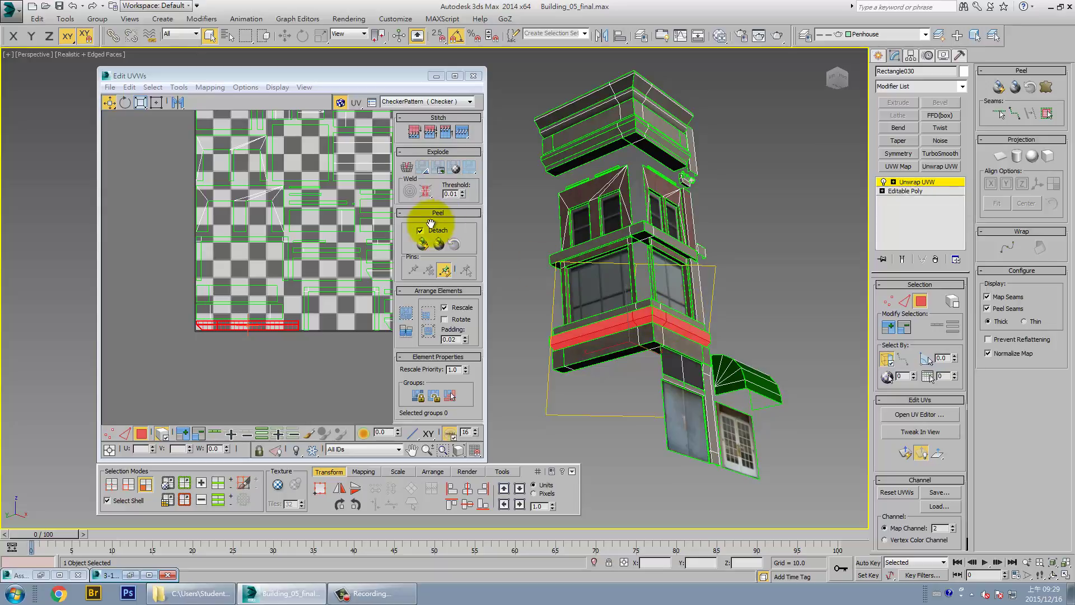
left_click(633, 137)
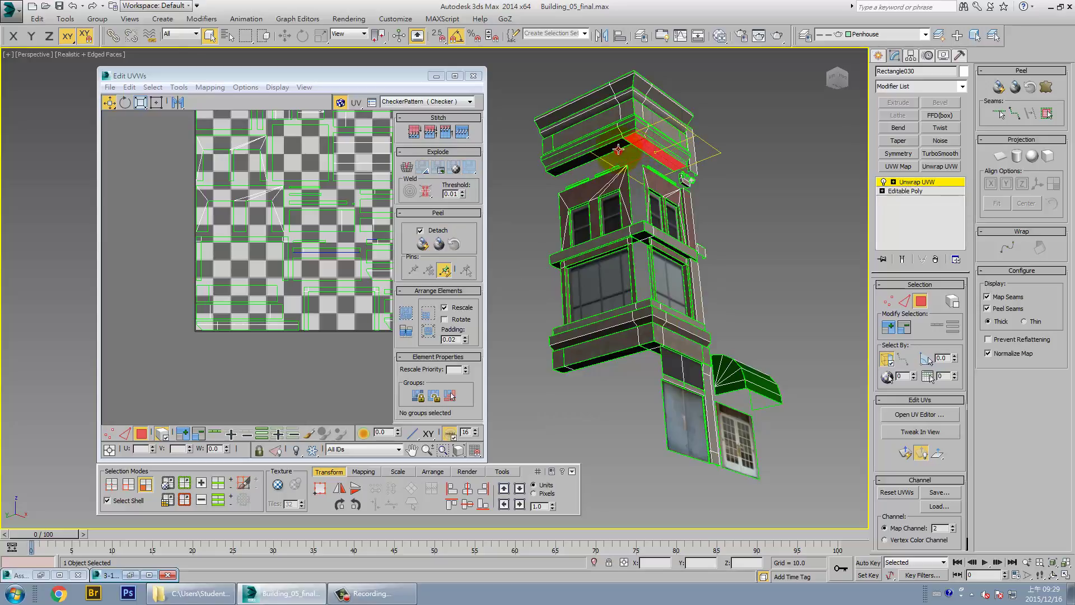
left_click(637, 139)
scroll(365, 239, "up", 2)
scroll(365, 239, "down", 3)
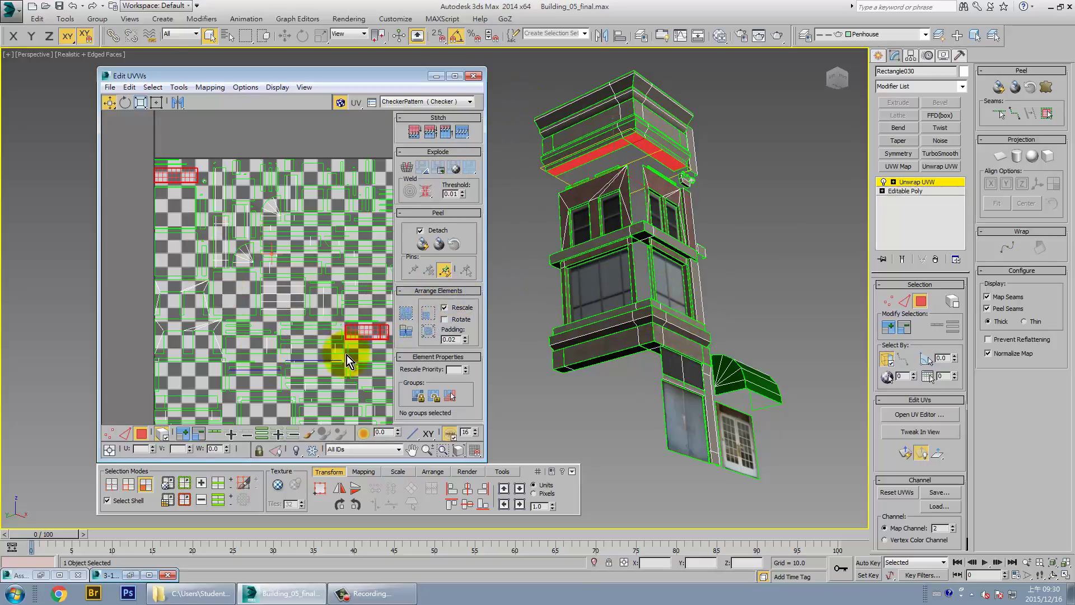
- Check the lower balcony band's UV shells, then close the Edit UVWs window
middle_click_drag(347, 355, 310, 255)
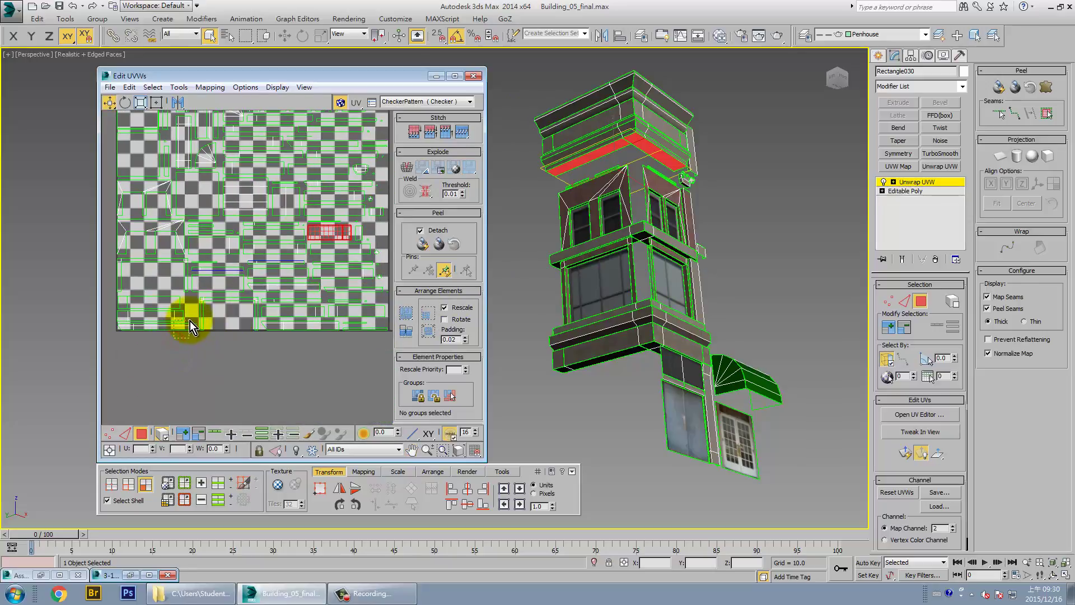
mouse_move(146, 307)
left_mouse_down()
mouse_move(120, 297)
mouse_move(161, 321)
mouse_move(103, 306)
left_mouse_up()
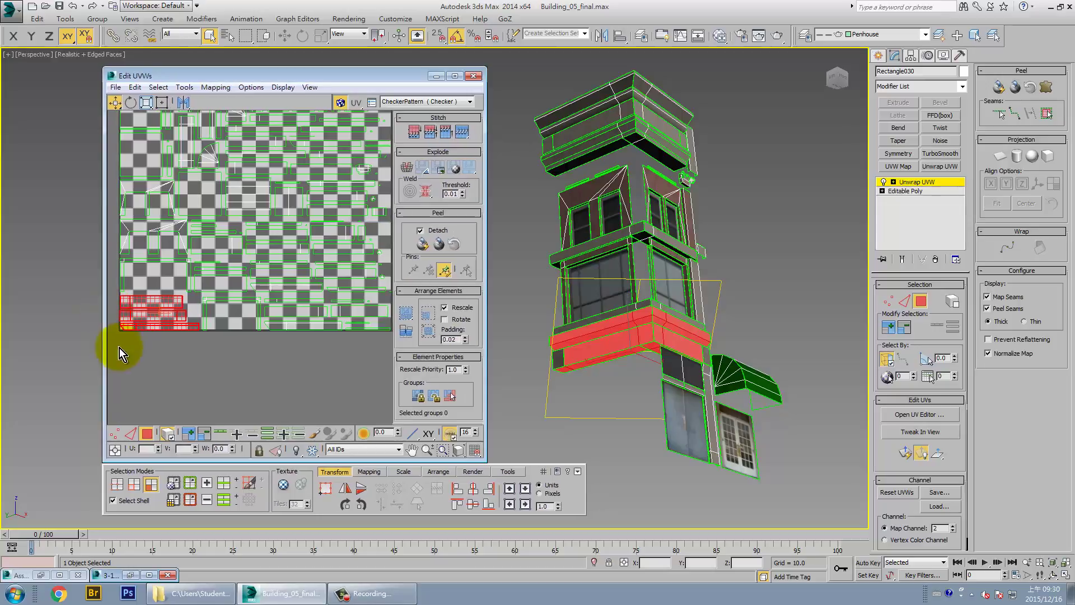
left_click_drag(119, 348, 177, 303)
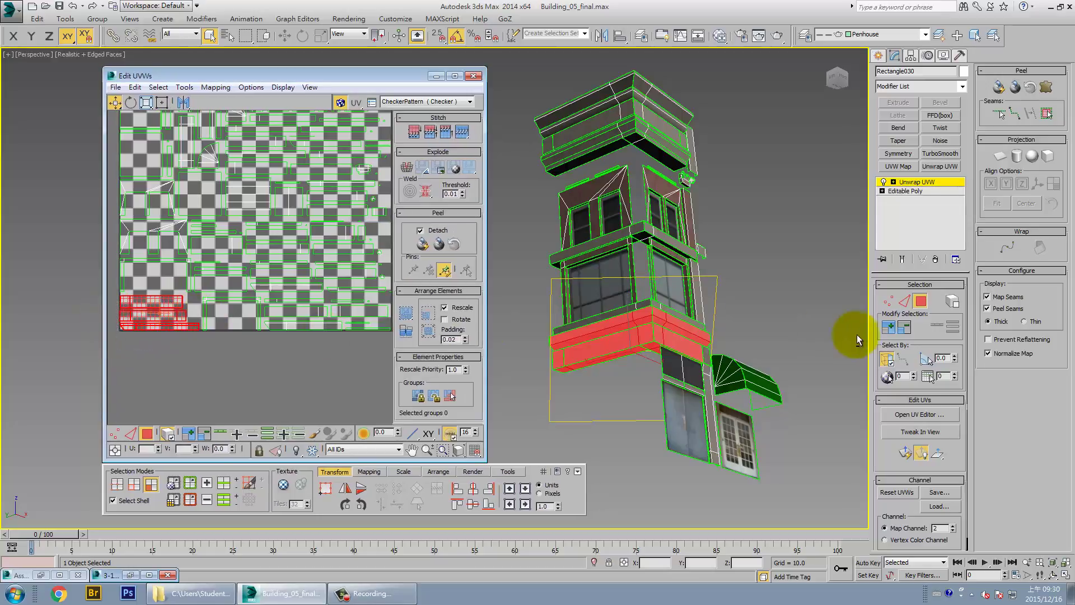
mouse_move(856, 335)
middle_mouse_down("alt")
mouse_move(765, 358)
mouse_move(644, 350)
middle_mouse_up("alt")
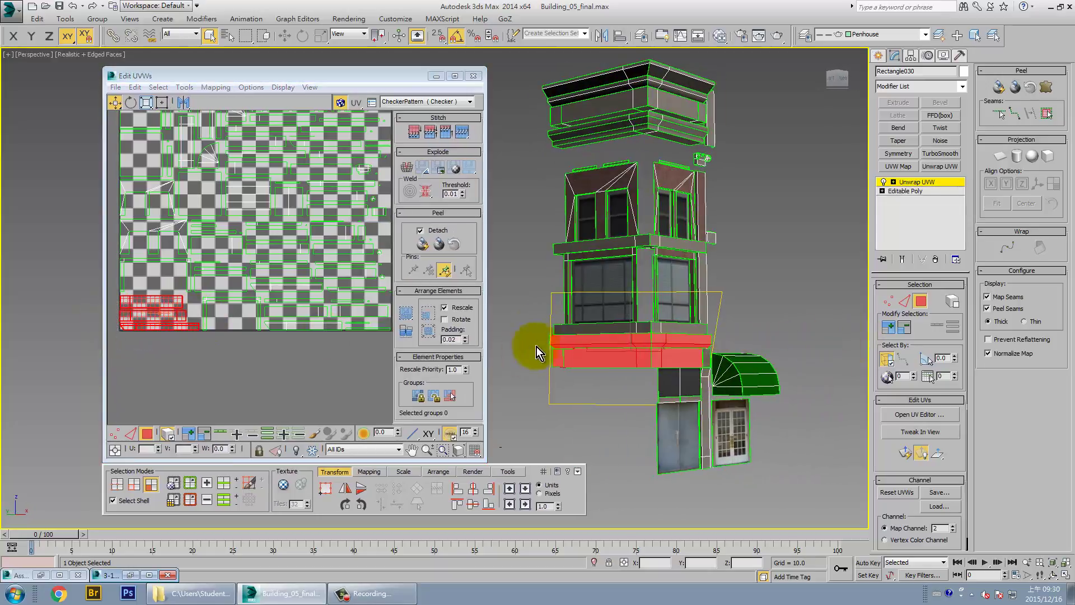
left_click(475, 75)
middle_click_drag(715, 248, 768, 254, "alt")
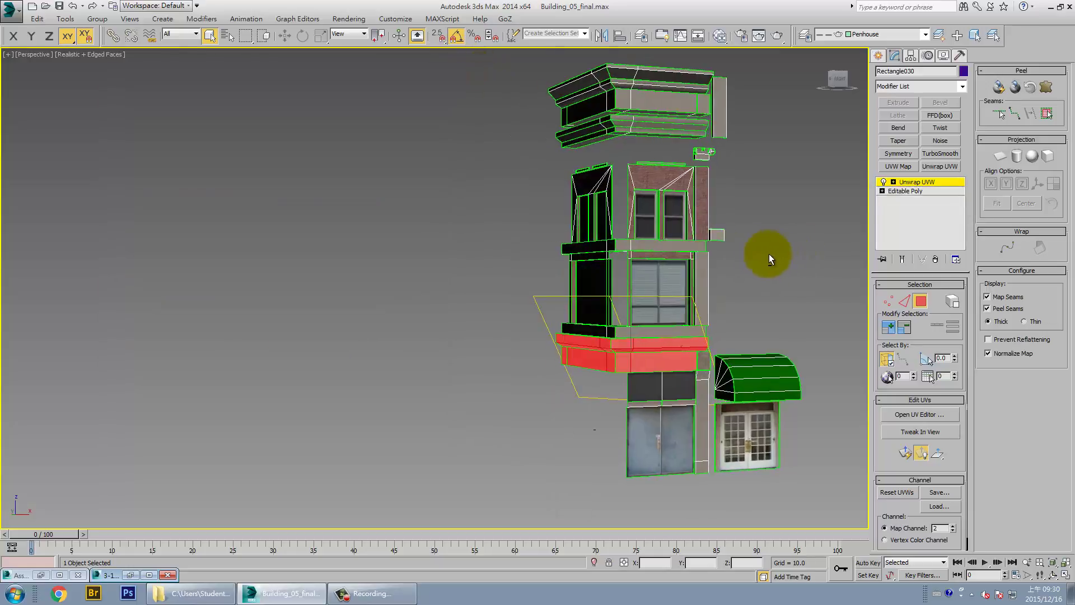
- Exit Unwrap UVW sub-object mode and open the Rendering menu
left_click(941, 186)
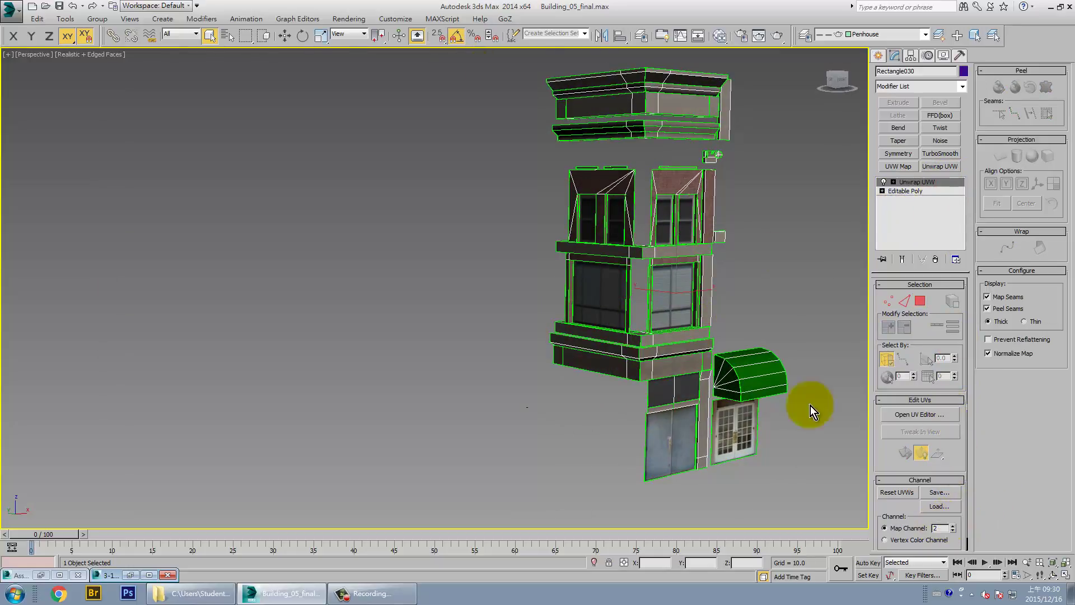
left_click(355, 20)
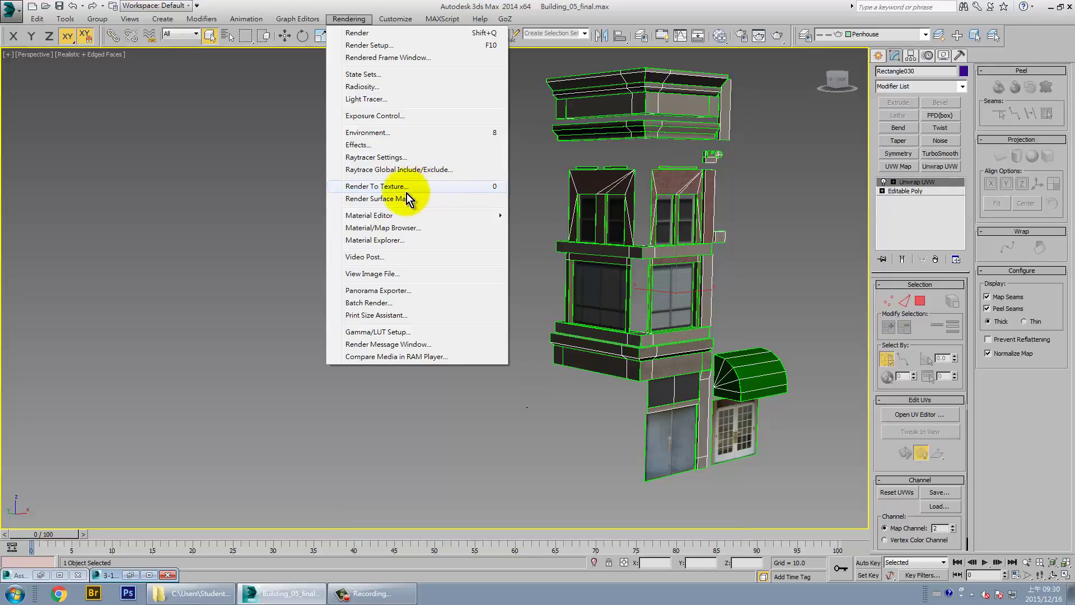
- In Render To Texture, bake to channel 2 with a 1024x1024 DiffuseMap element and browse its output file
left_click(404, 189)
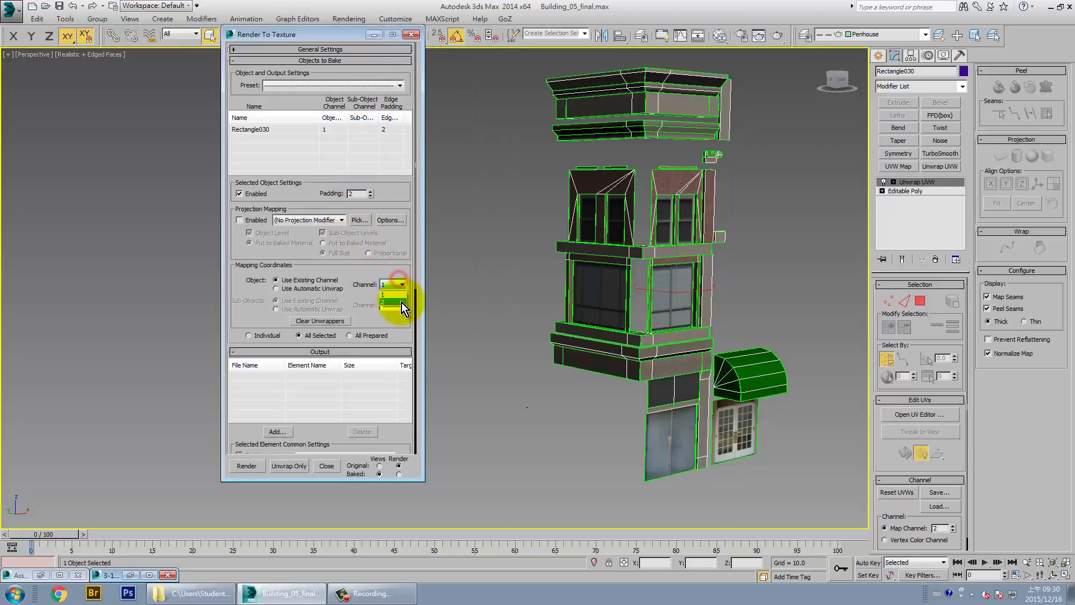
left_click(398, 301)
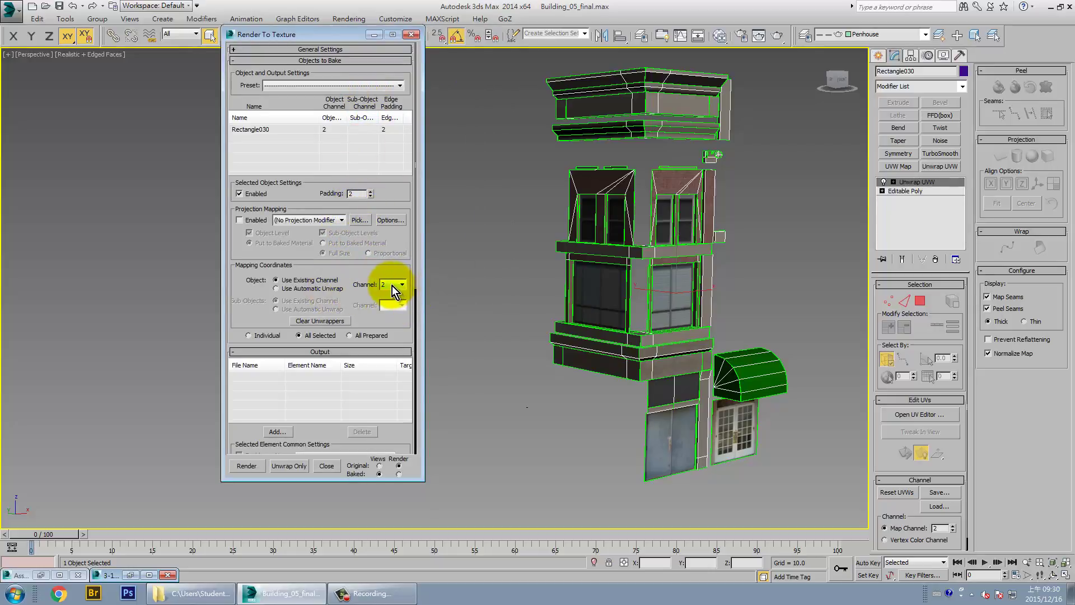
left_click_drag(407, 325, 408, 204)
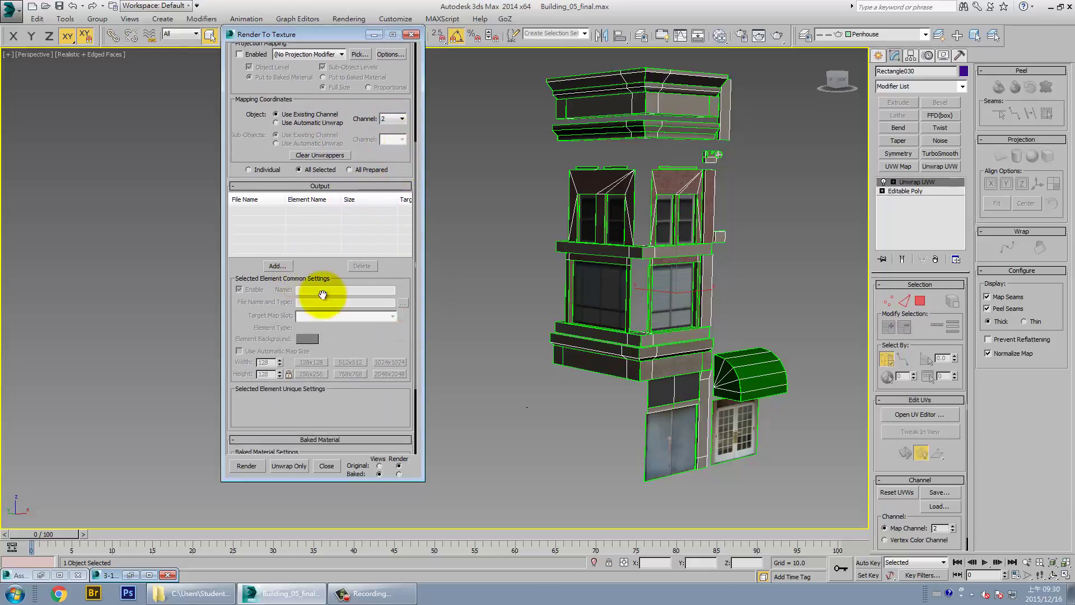
left_click(277, 266)
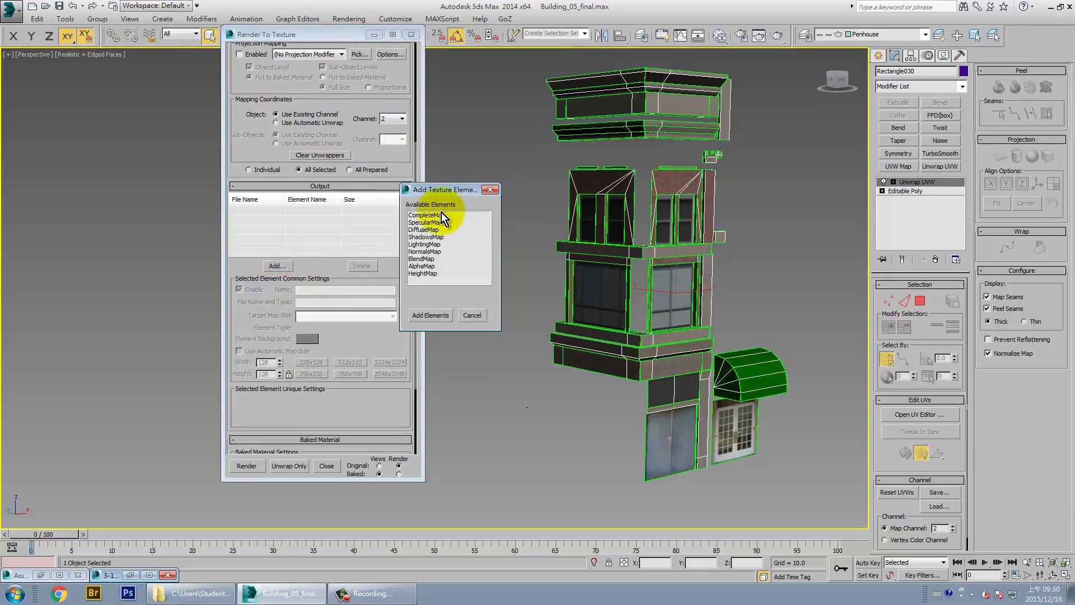
double_click(432, 231)
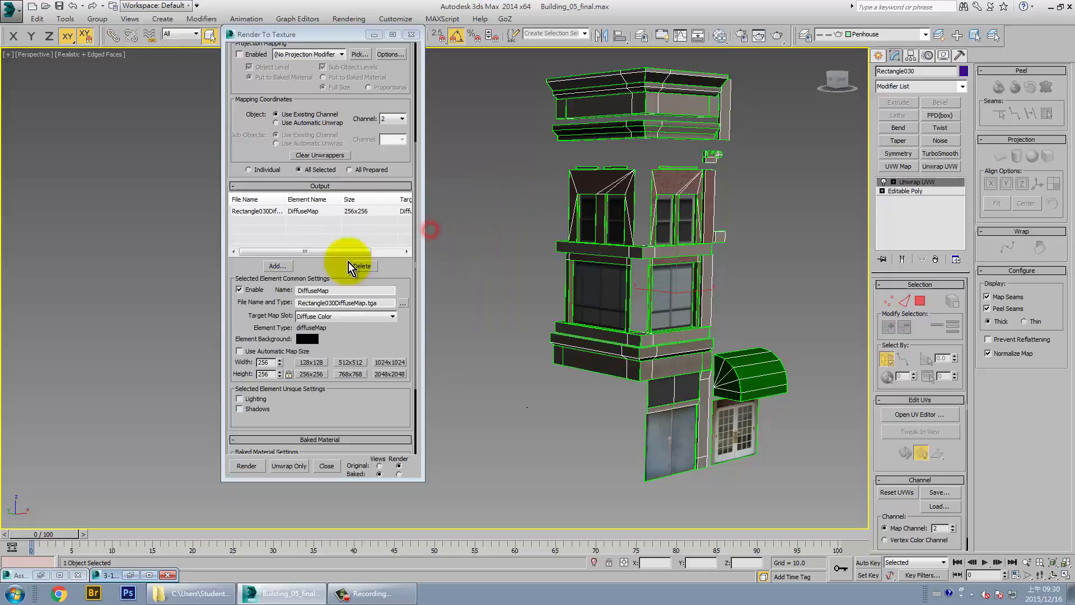
left_click(297, 211)
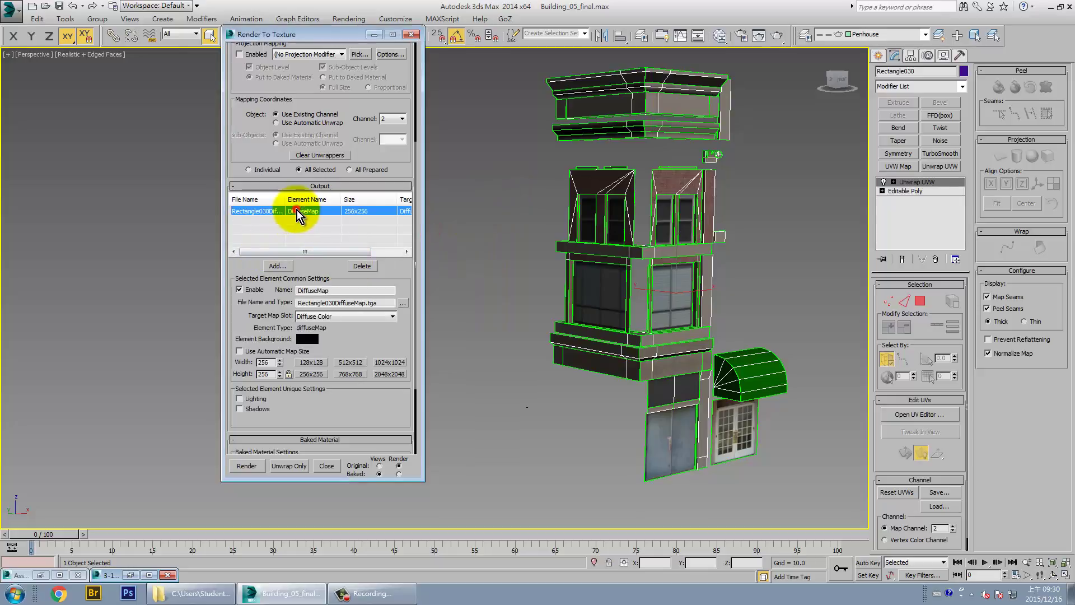
left_click(389, 364)
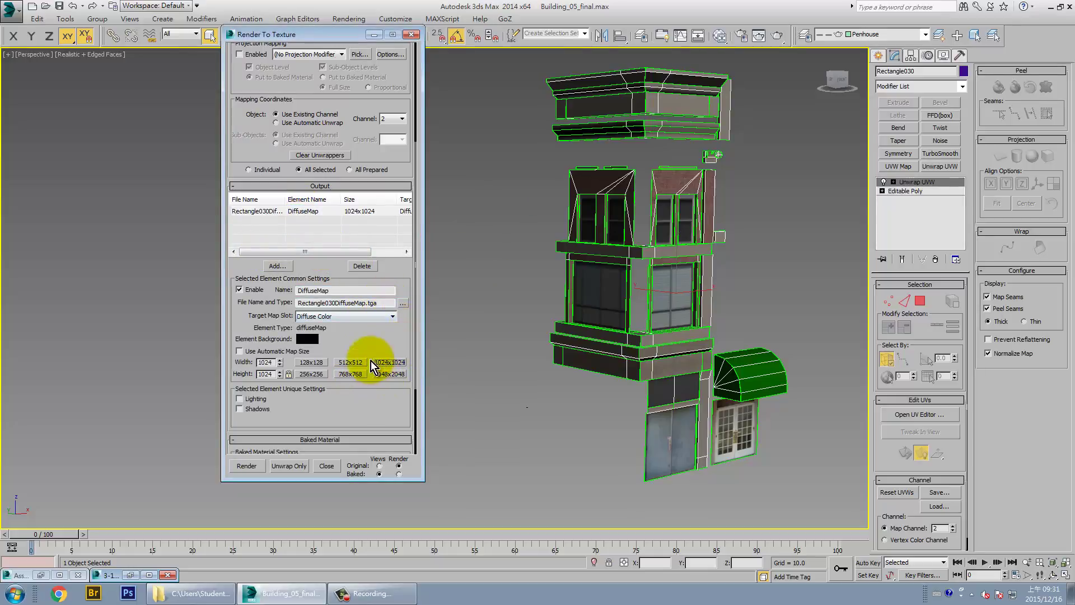
left_click(403, 303)
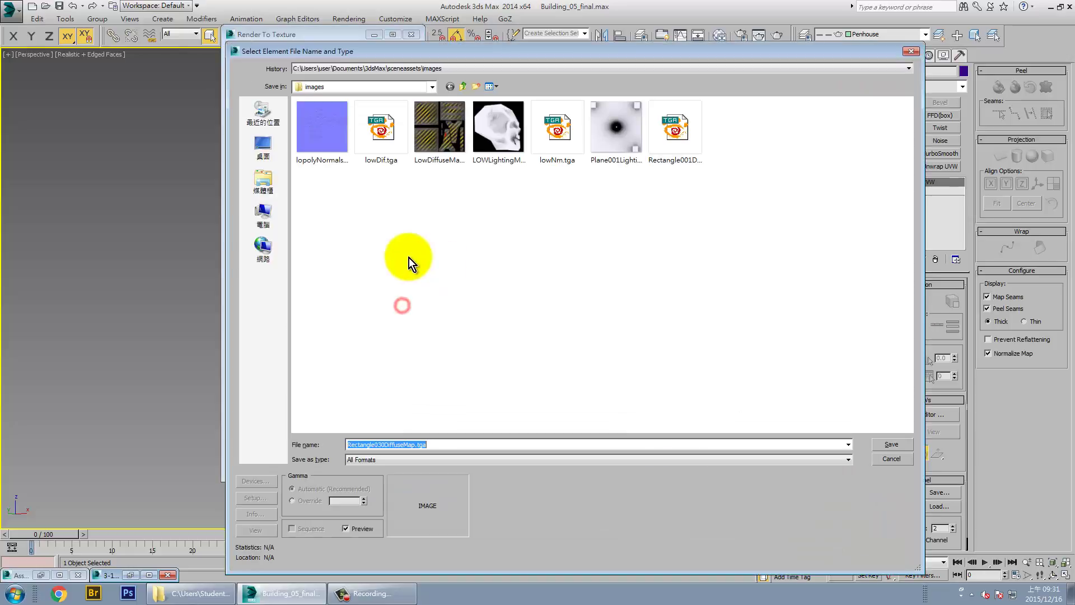
- Point the bake output to the Building02 folder with the file name Building_Dif
left_click(436, 72)
left_click(431, 86)
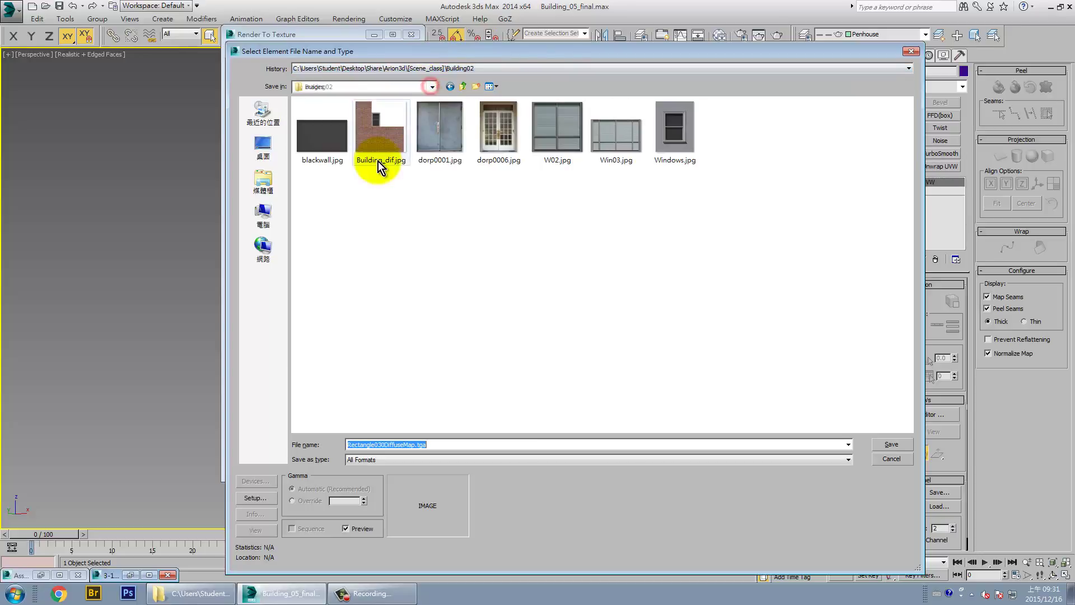
left_click(404, 445)
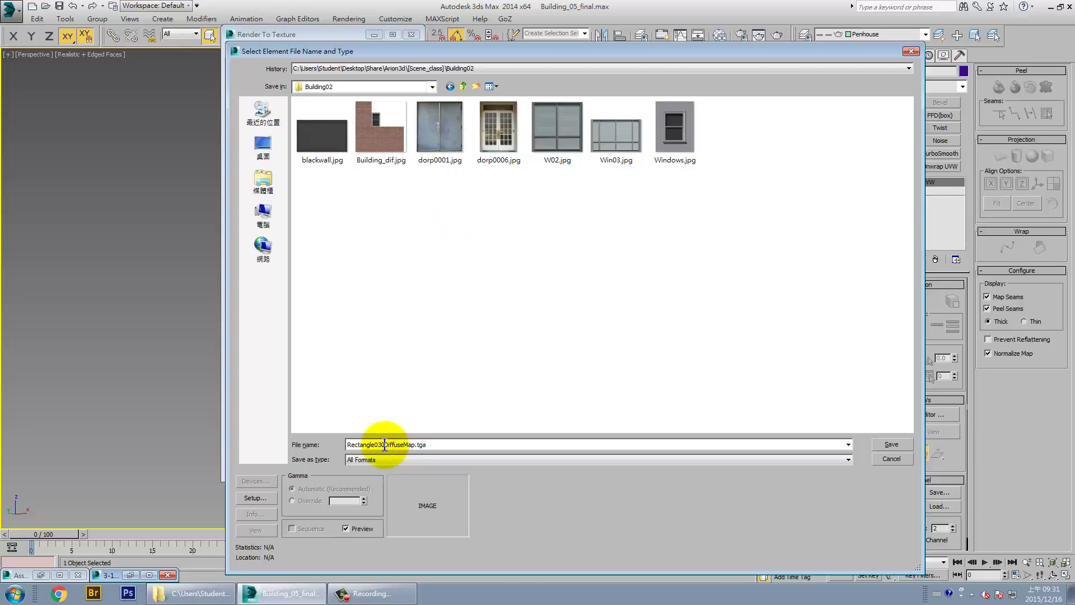
left_click_drag(386, 445, 261, 442)
type("B")
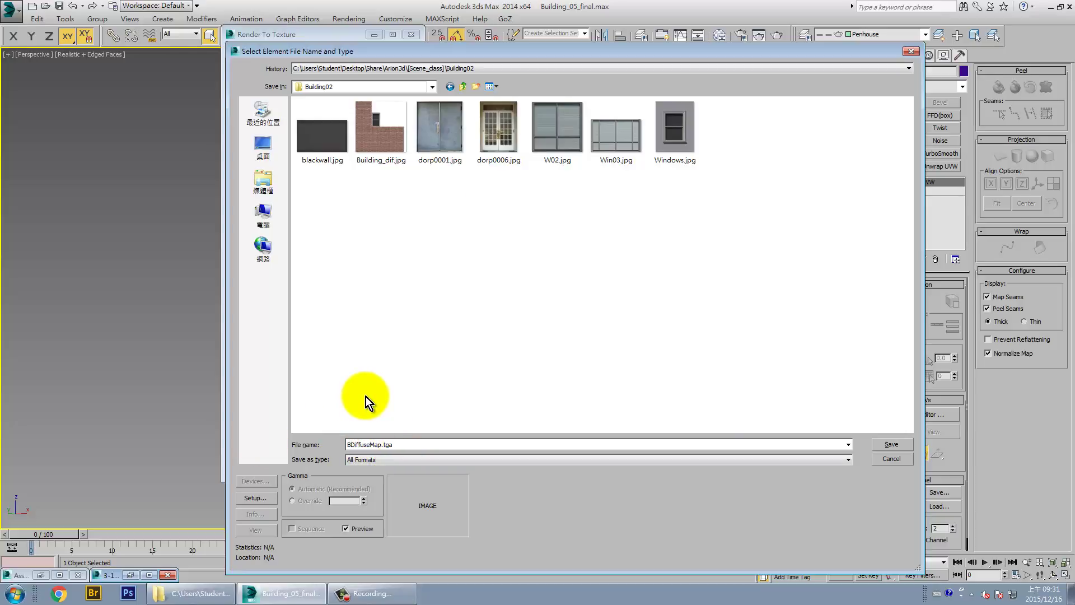
type("u")
key("BackSpace")
key("BackSpace")
key("Delete")
key("Delete")
key("Delete")
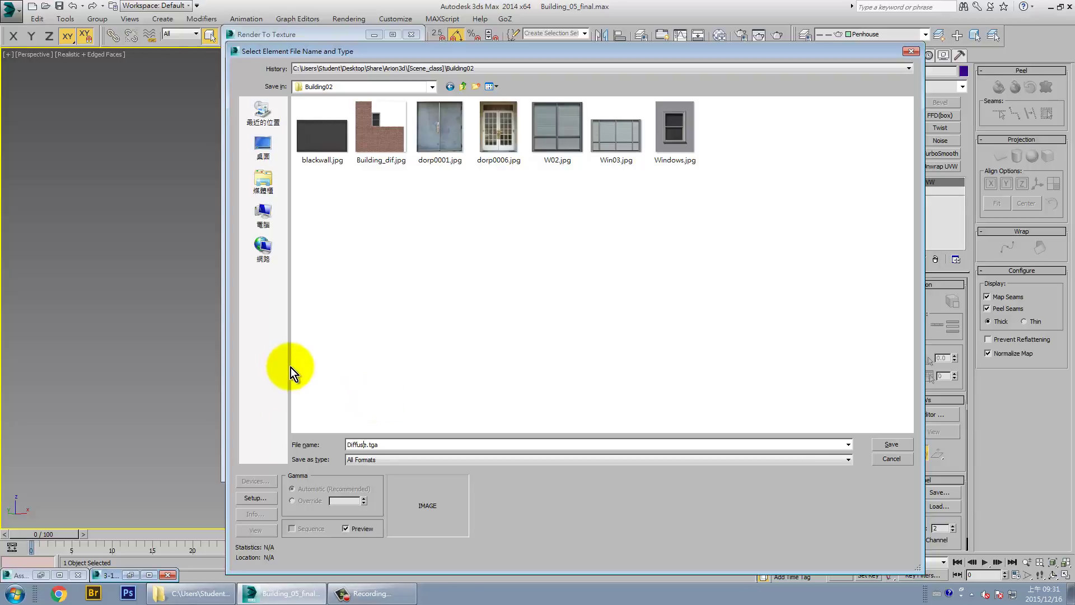
type("Bui")
type("ldin")
type("g_")
key("Delete")
key("Delete")
key("Delete")
key("Delete")
key("Delete")
- Save it as a quality-100 JPEG, overwriting the existing file, and open the Slate Material Editor
left_click(417, 459)
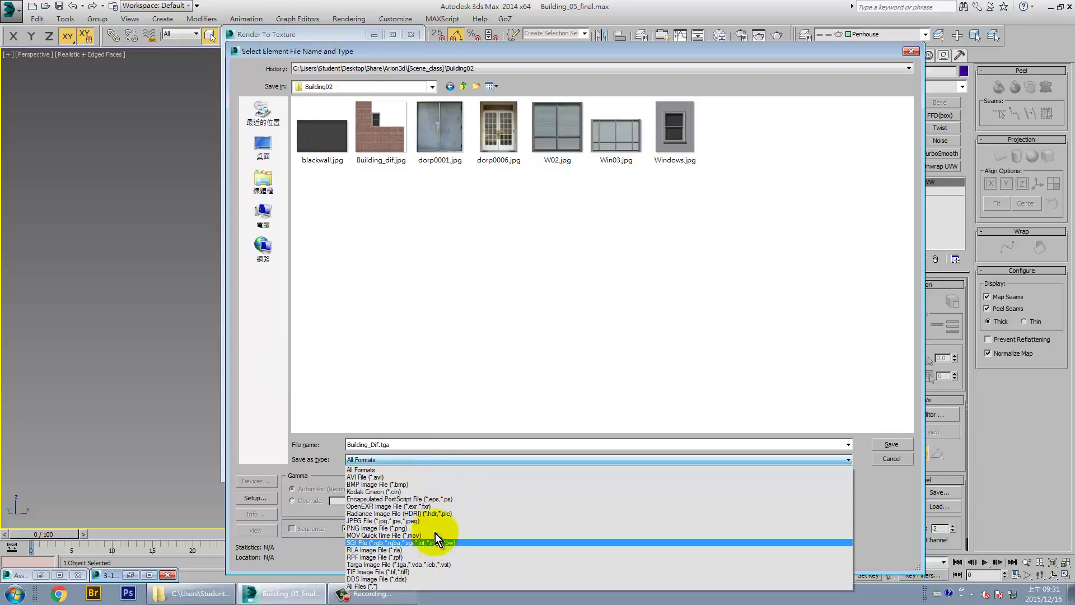
left_click(435, 521)
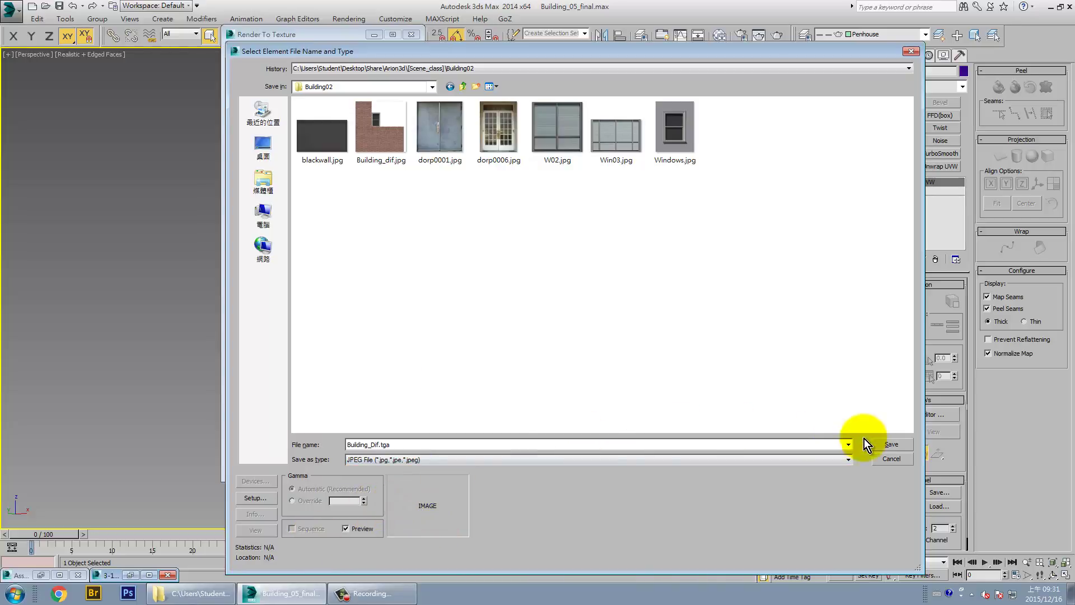
left_click(892, 444)
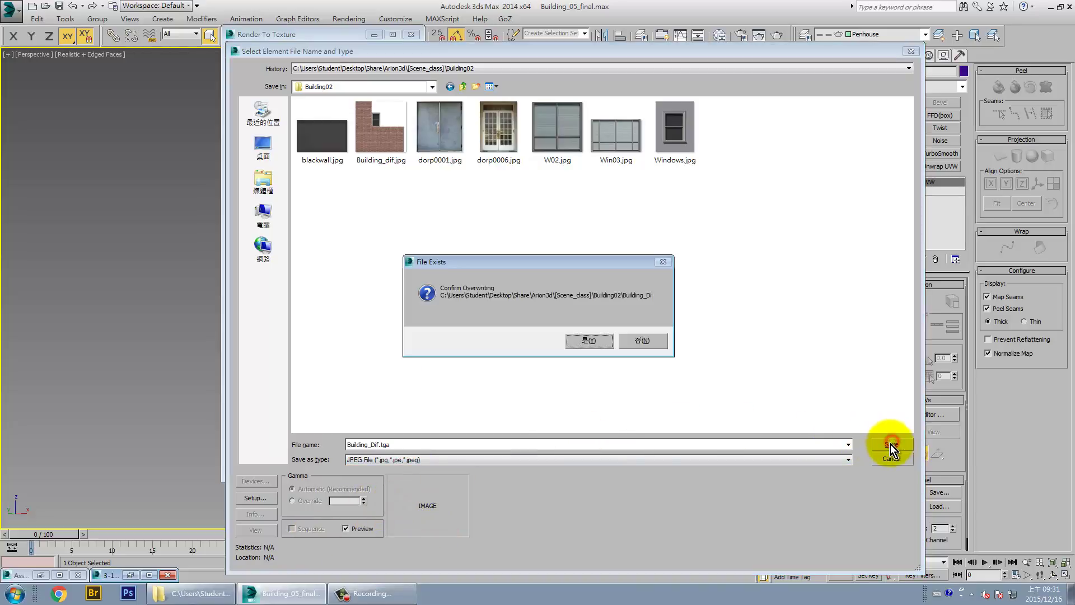
left_click(594, 342)
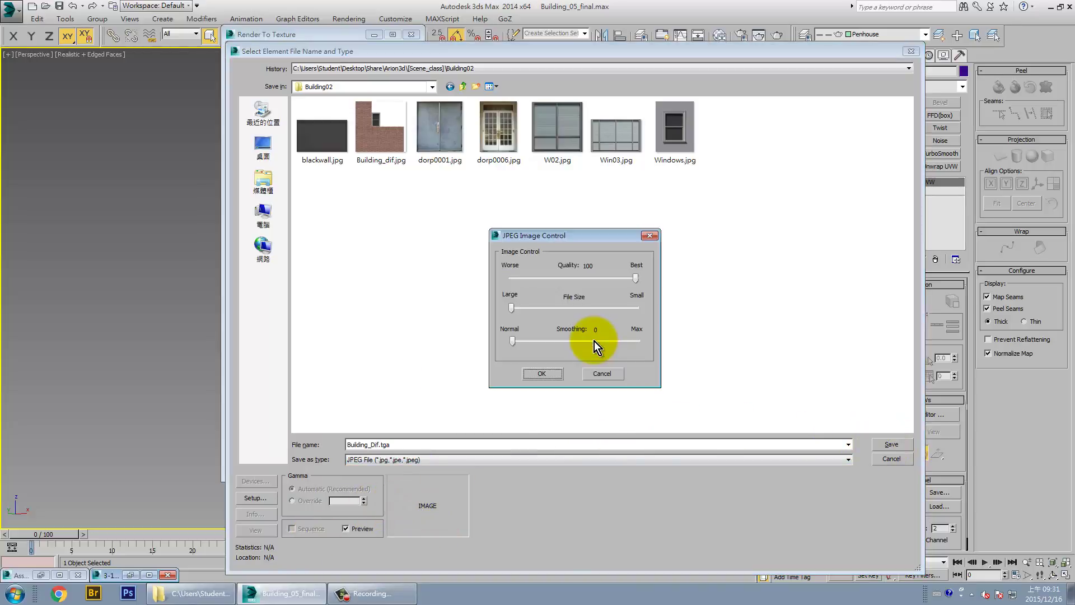
left_click(540, 373)
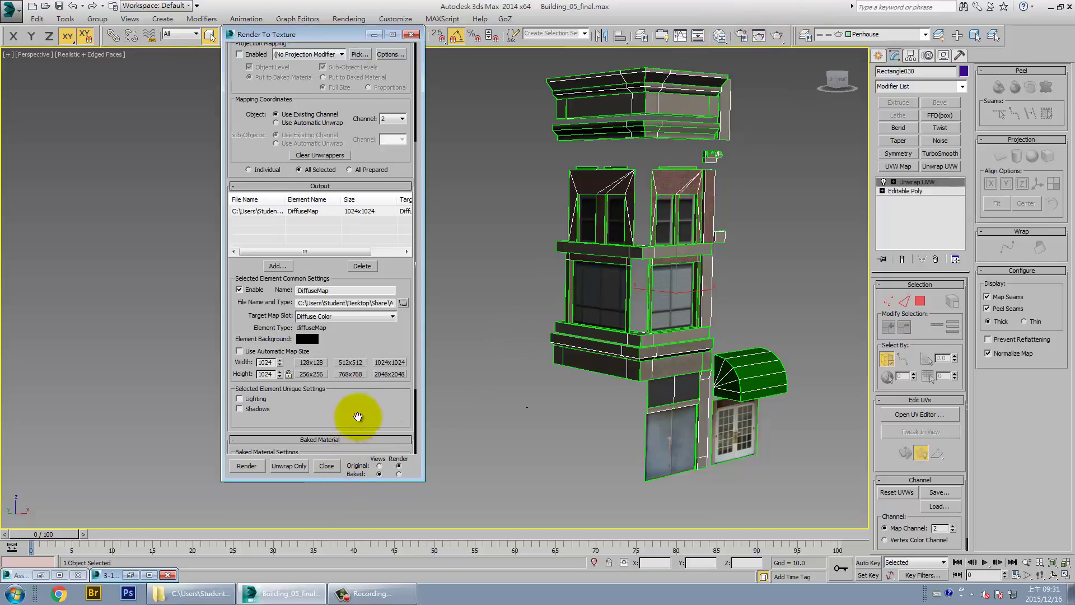
left_click_drag(355, 409, 360, 307)
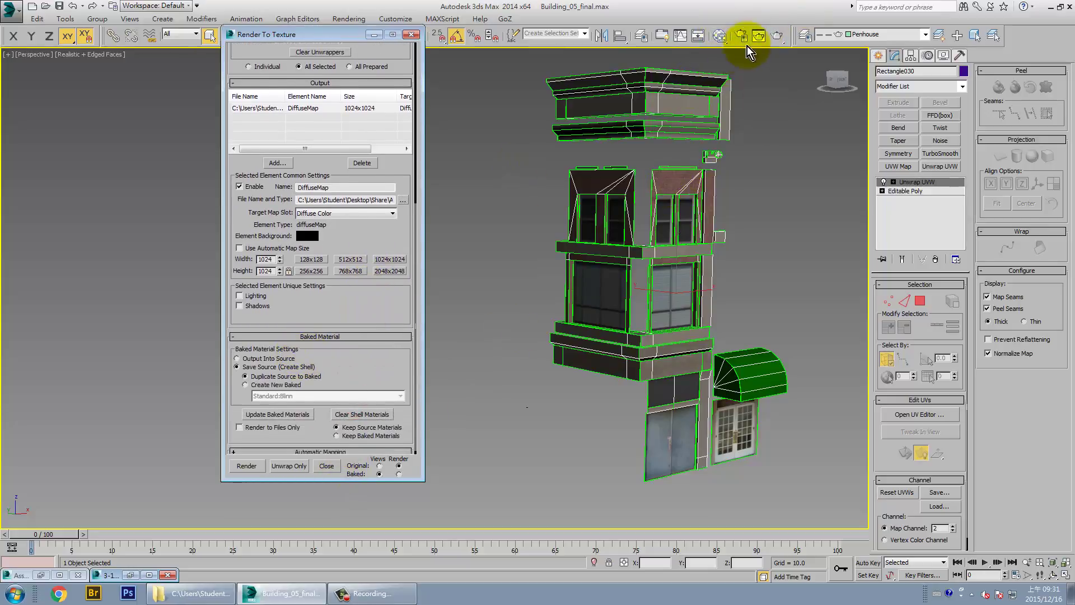
left_click(720, 37)
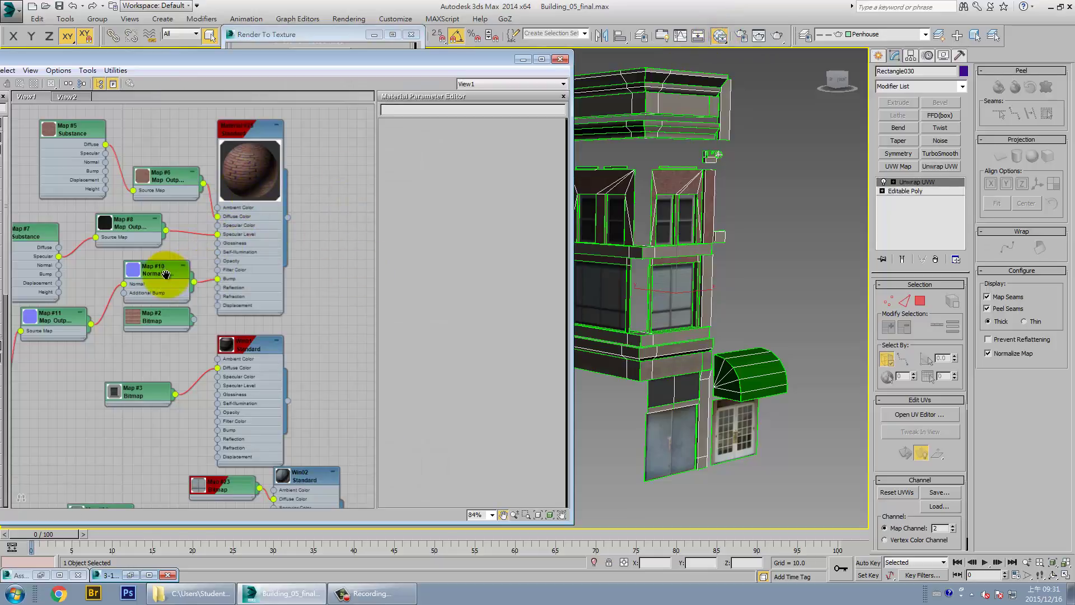
- Raise Material #25's Bump map amount from 30 to 100
middle_click_drag(287, 121, 319, 112)
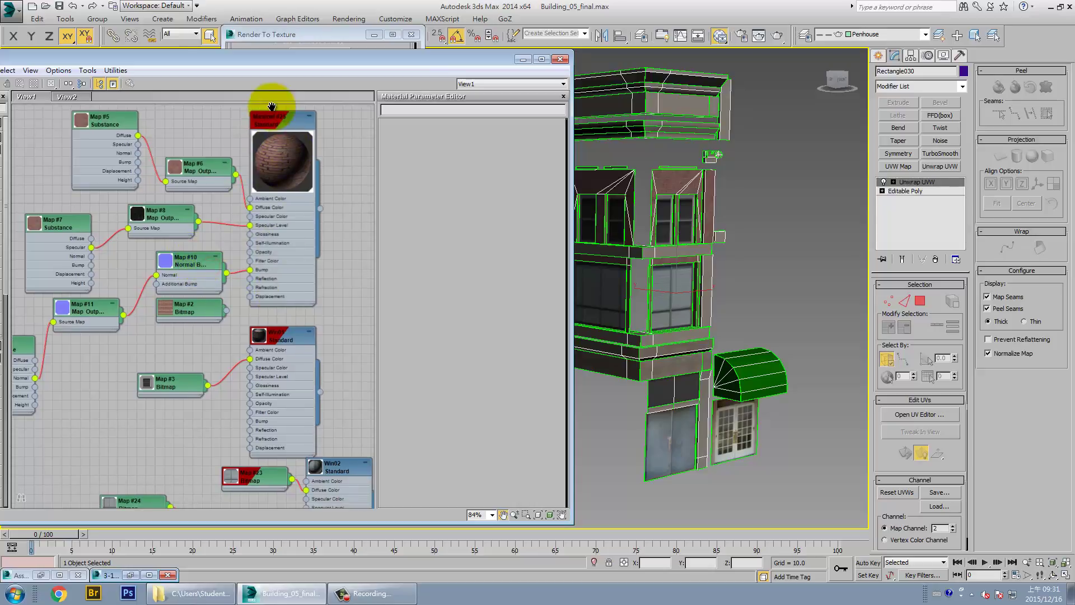
double_click(271, 122)
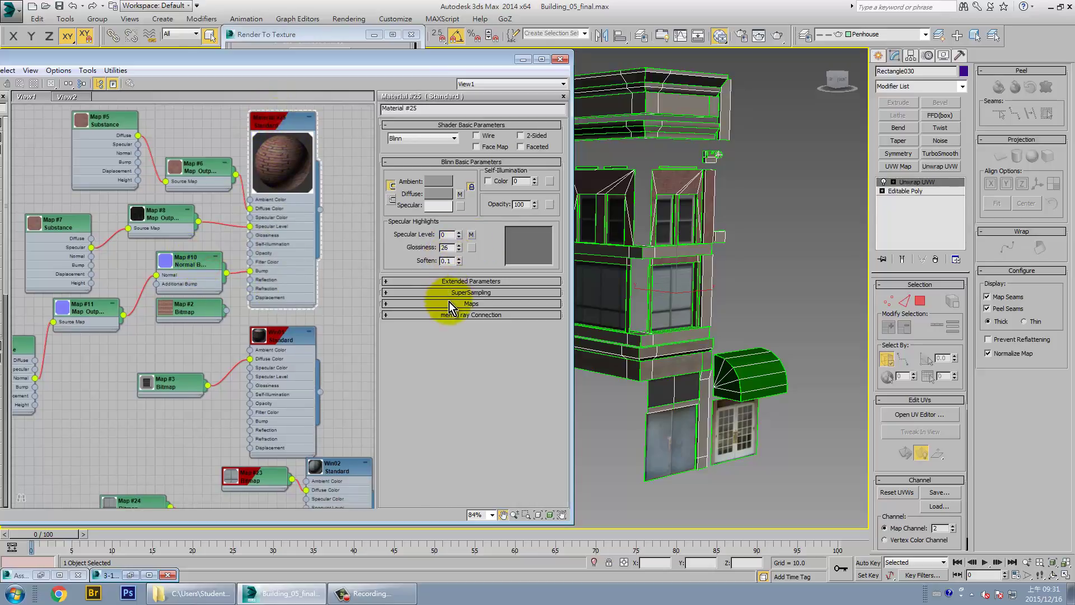
left_click(449, 304)
double_click(448, 333)
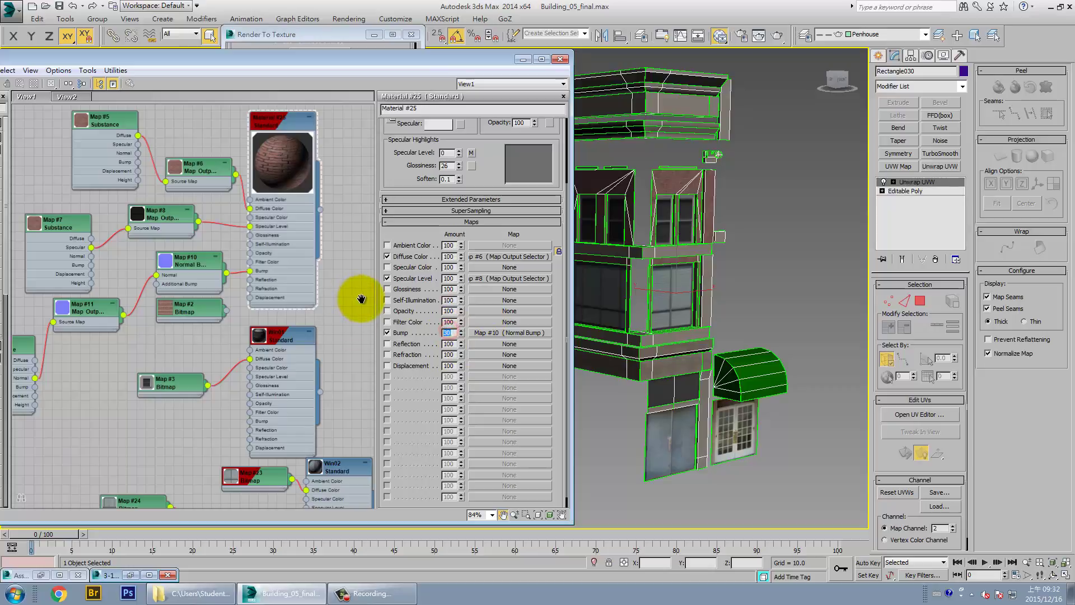
type("100")
- Minimise the Slate editor and bring up the Add Texture Elements list in Render To Texture
left_click(524, 60)
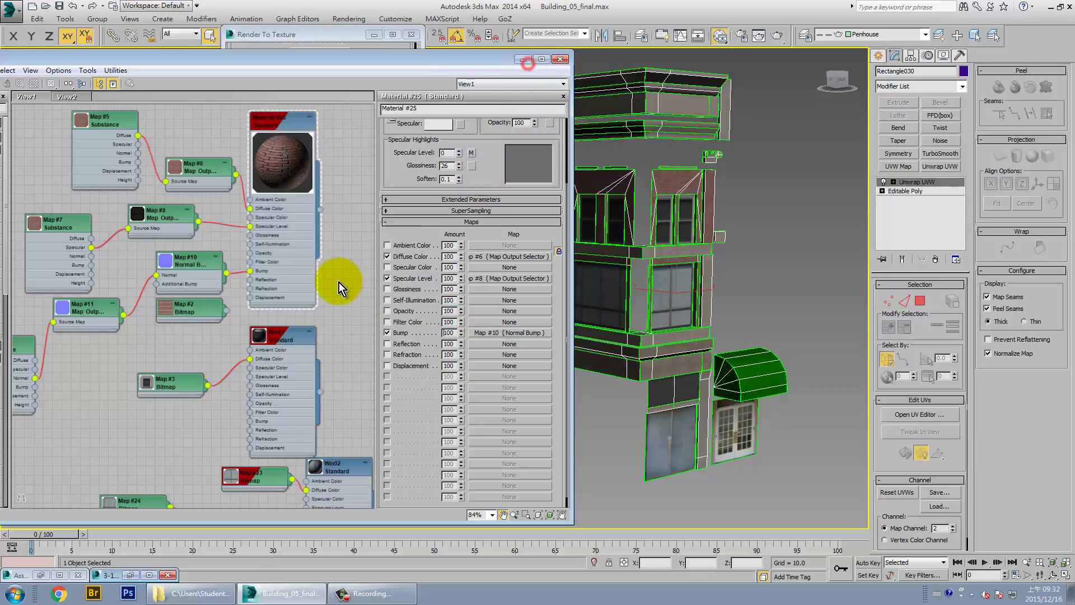
left_click_drag(352, 366, 351, 362)
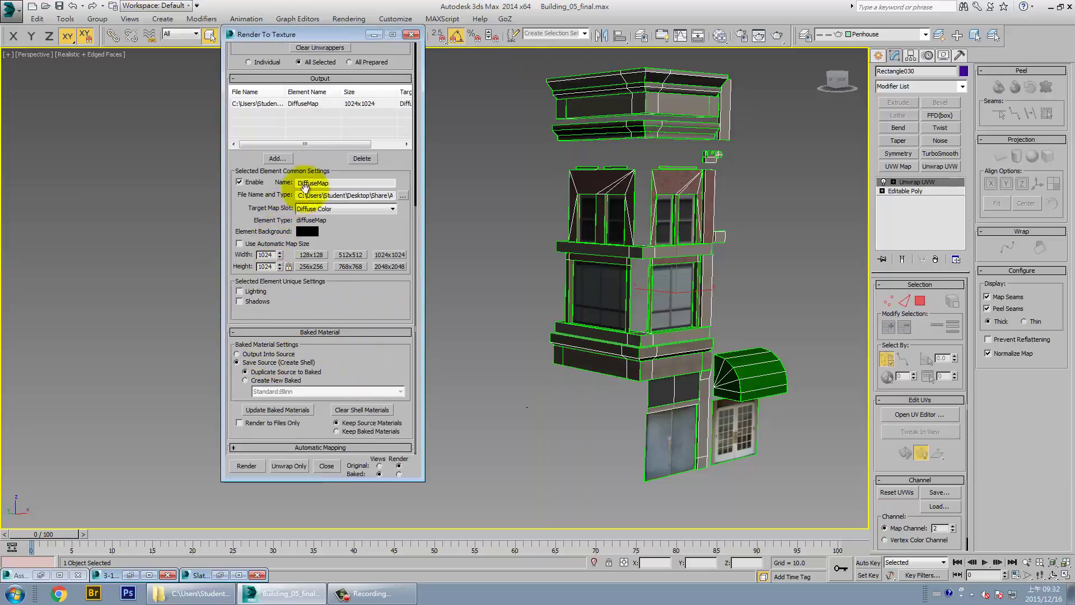
left_click(274, 160)
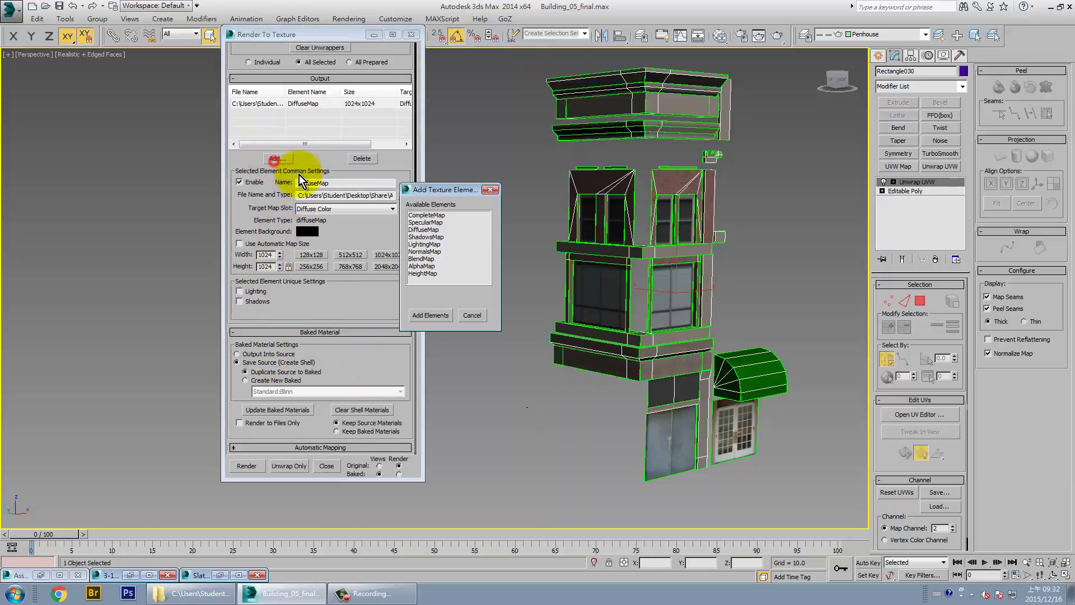
- Add a NormalsMap bake element at 1024x1024
left_click(426, 252)
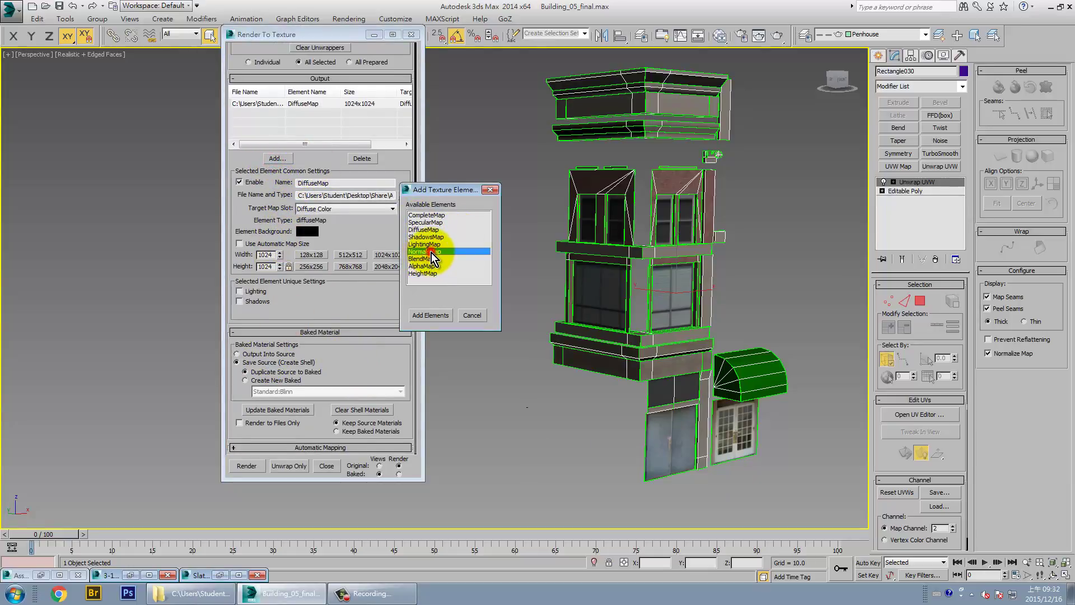
double_click(431, 254)
left_click(392, 256)
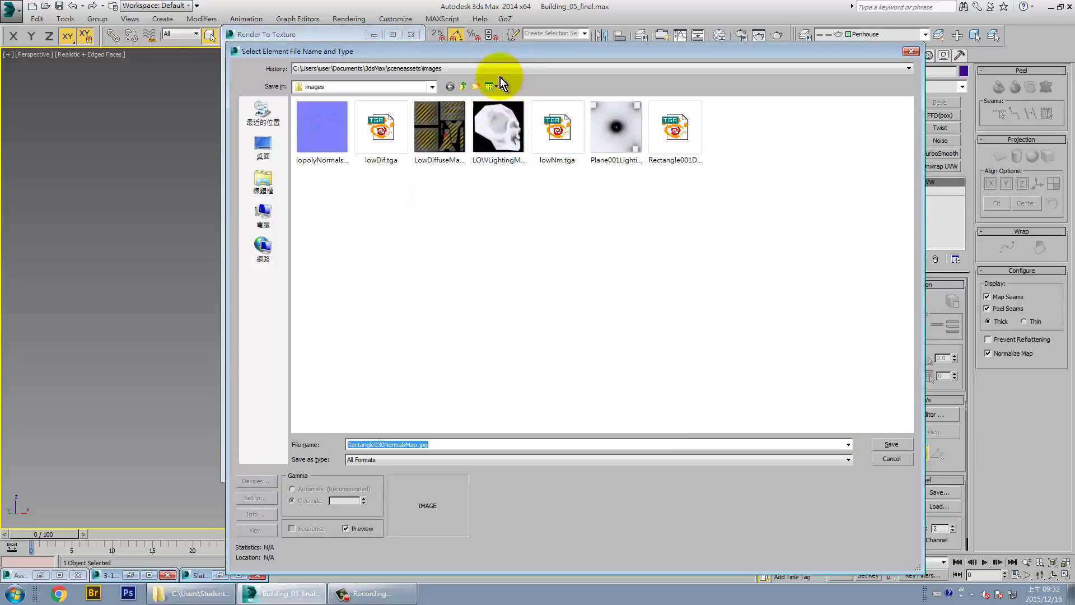
- Browse recent folders, previewing lowDif.tga and Rectangle001DiffuseMap.tga, to reach Building02
left_click(496, 69)
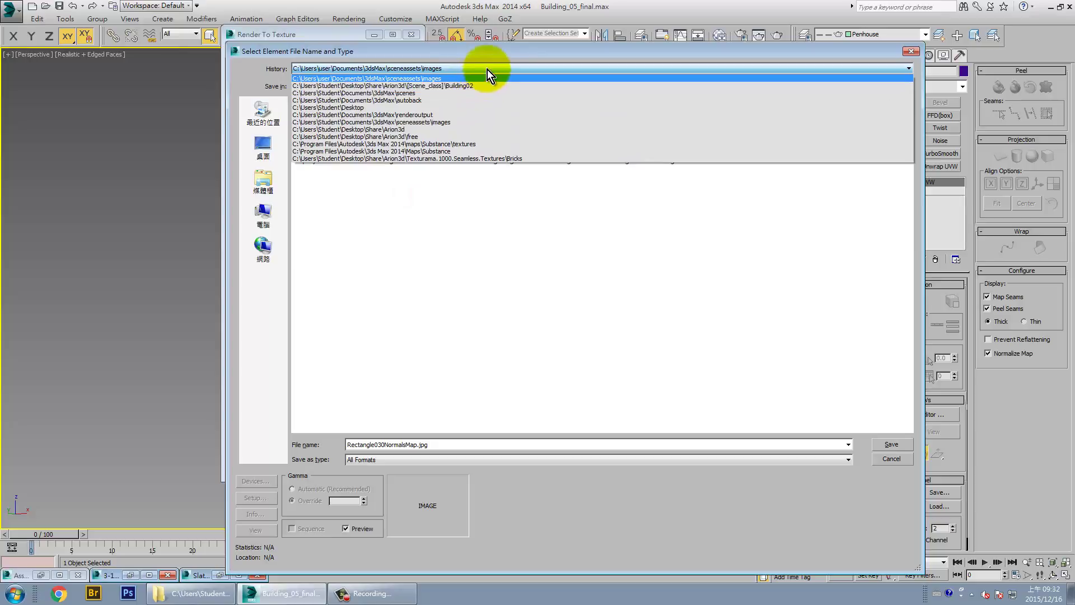
left_click(486, 78)
left_click(388, 136)
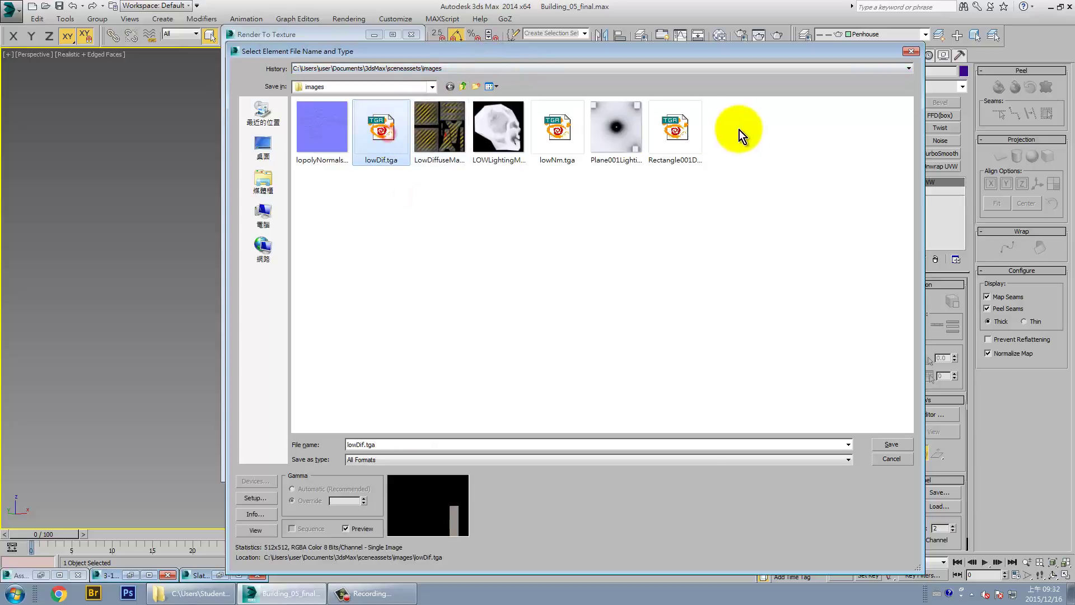
left_click(650, 132)
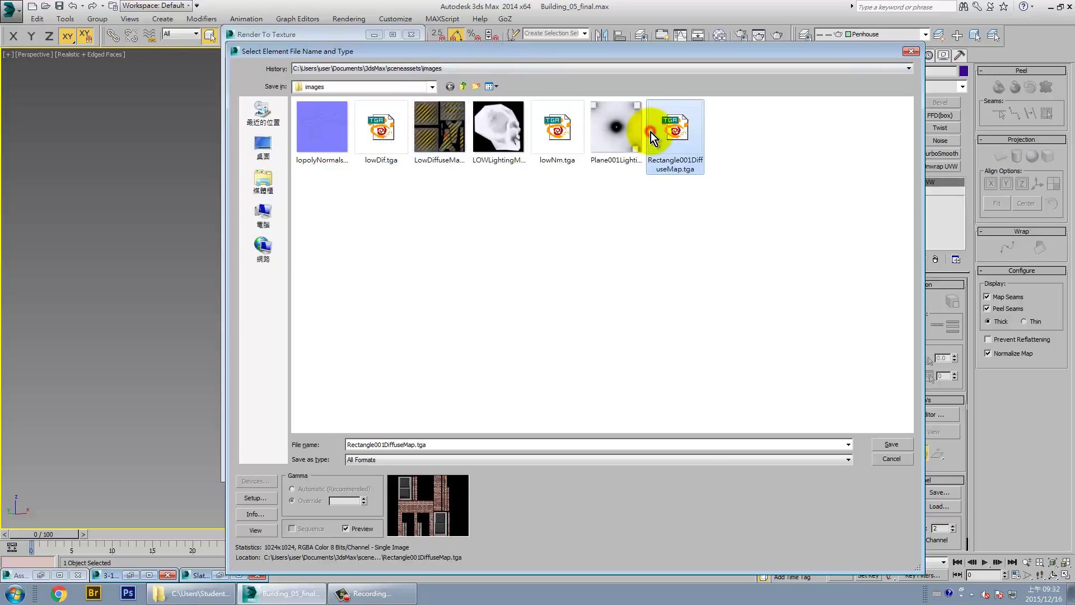
left_click(525, 72)
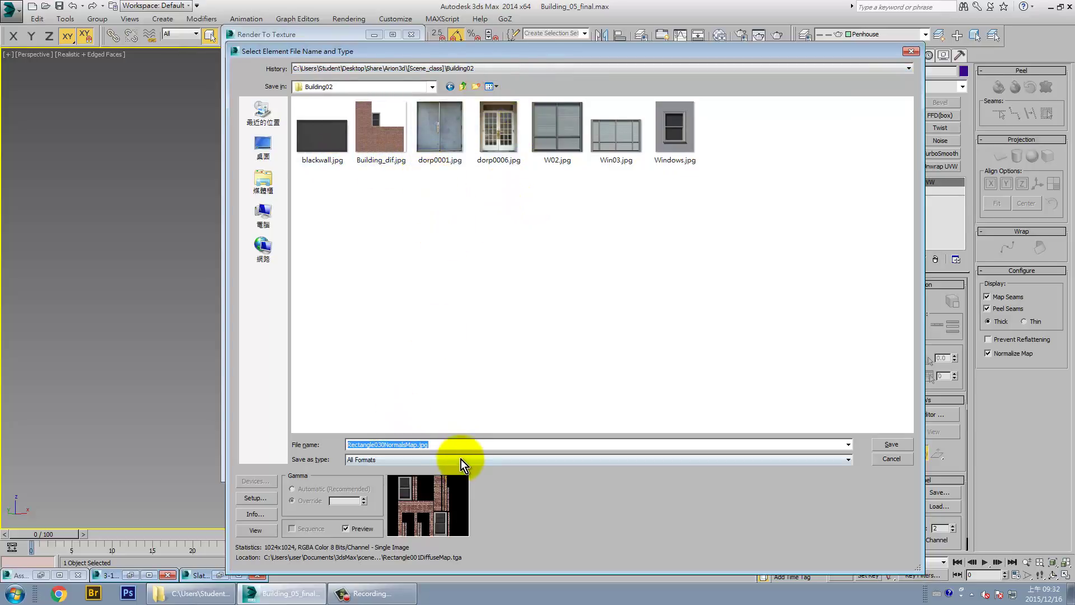
- Retype the normals output file name as Building_nml
left_click(415, 444)
left_click_drag(415, 444, 336, 444)
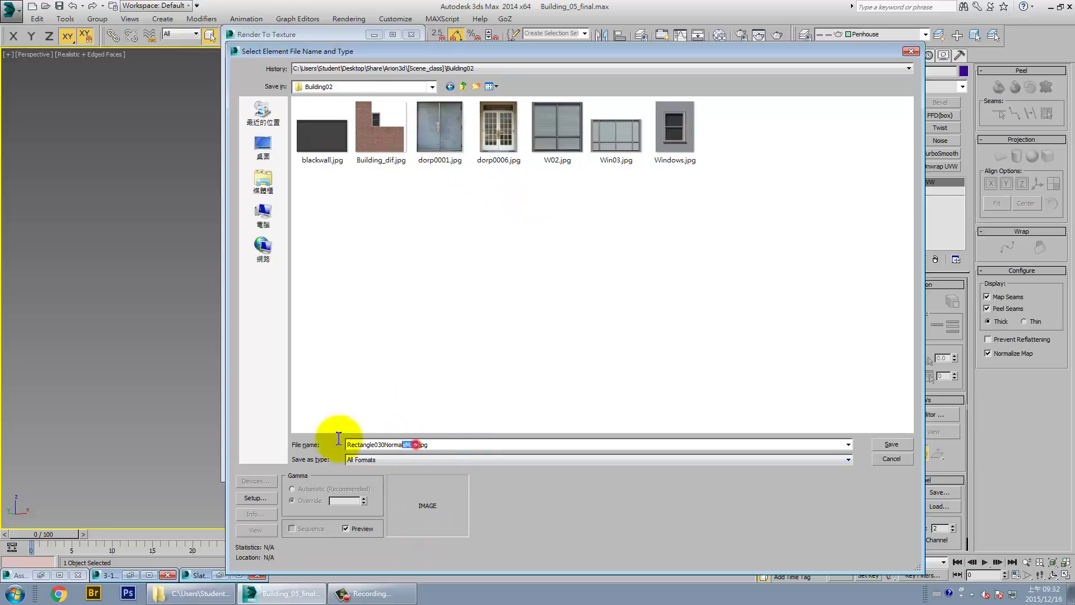
key("BackSpace")
type("Bu")
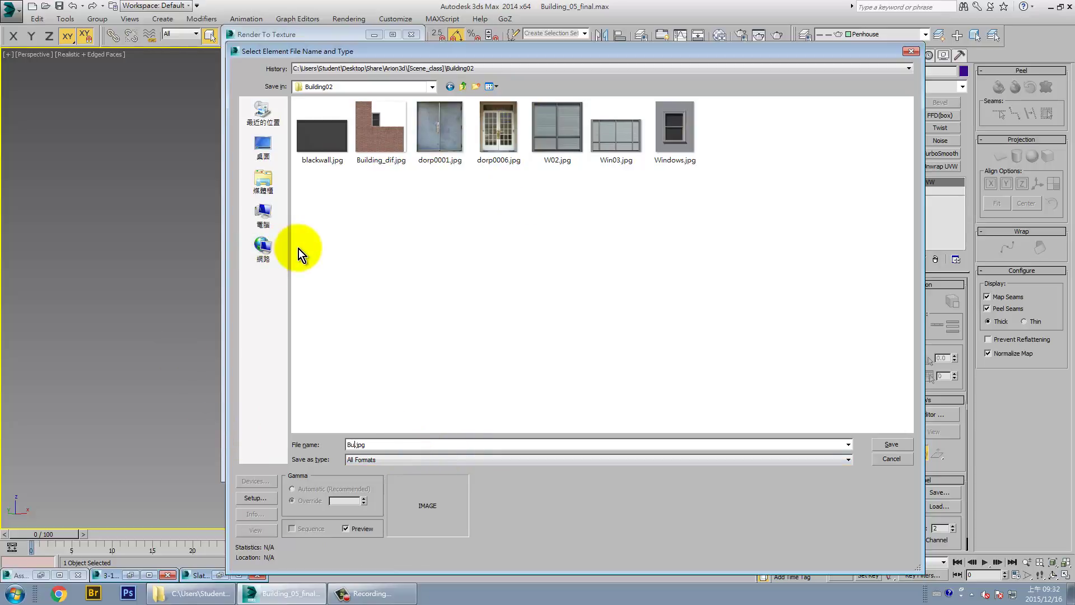
type("ilding")
type("_nml")
- Save Building_nml.jpg with the default JPEG settings and return to Render To Texture
left_click(889, 443)
left_click(540, 376)
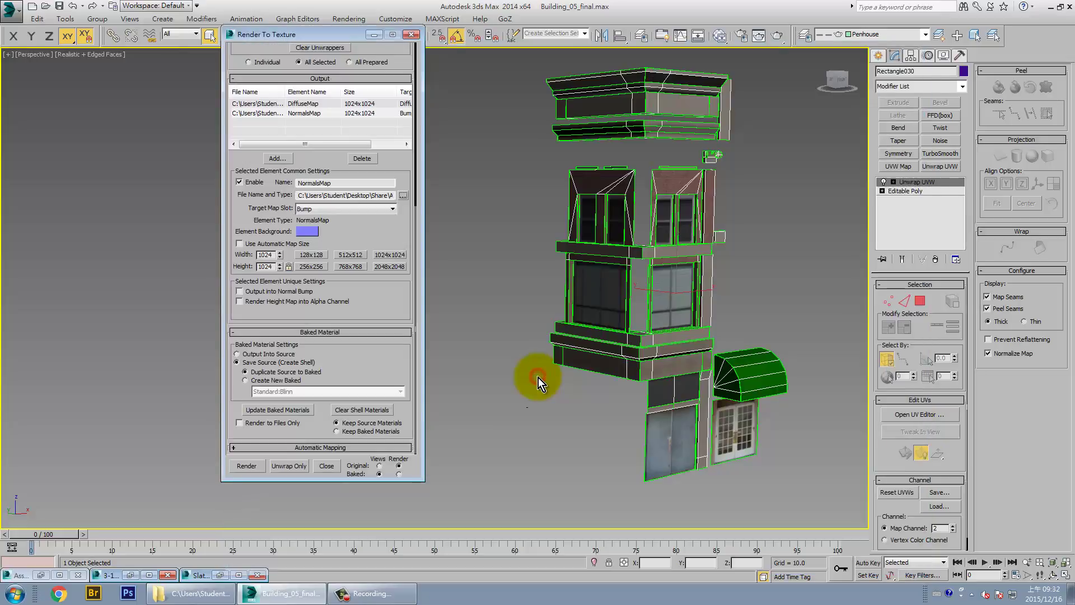
left_click(353, 365)
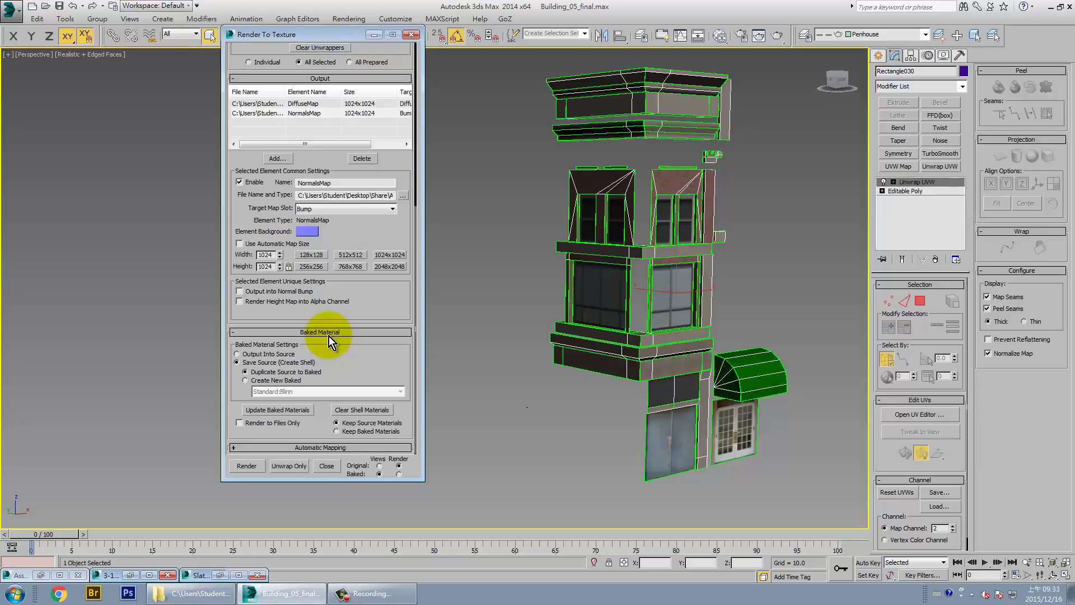
- Switch the bake to Output Into Source material
scroll(338, 332, "up", 1)
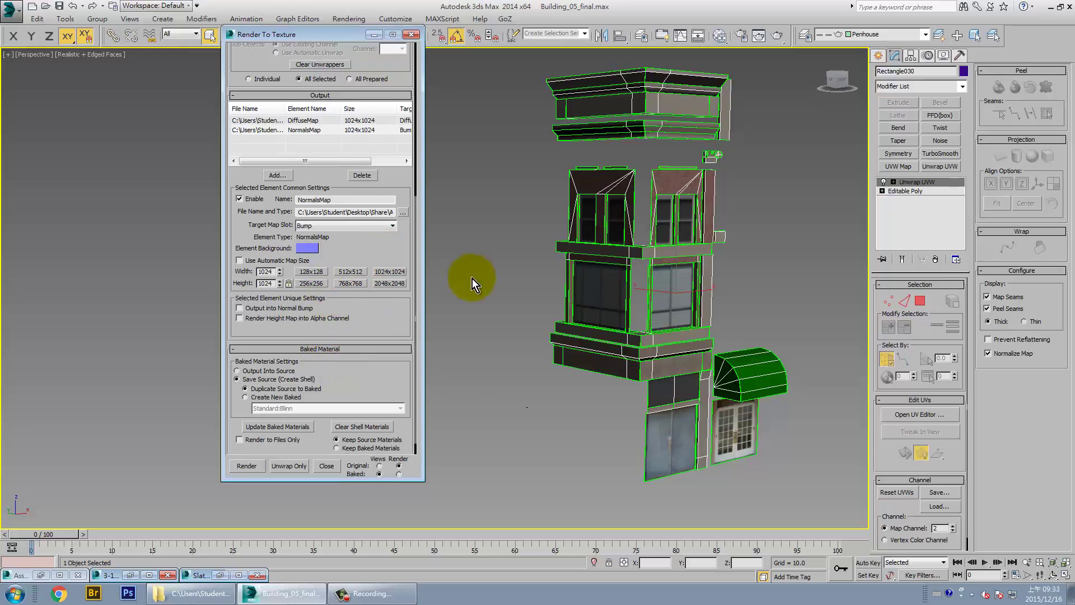
scroll(476, 308, "down", 1)
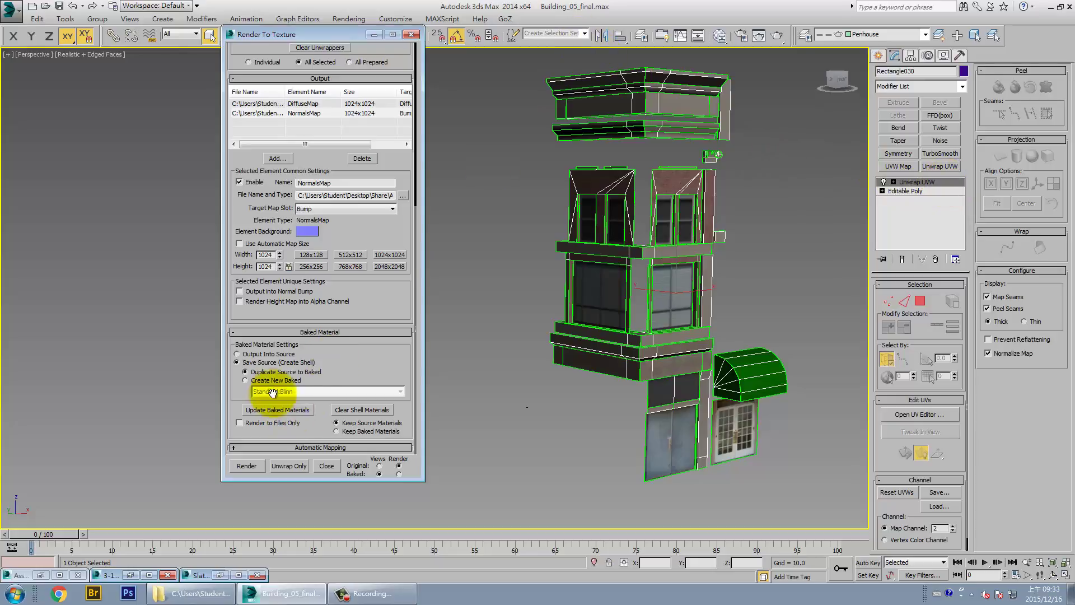
left_click(269, 354)
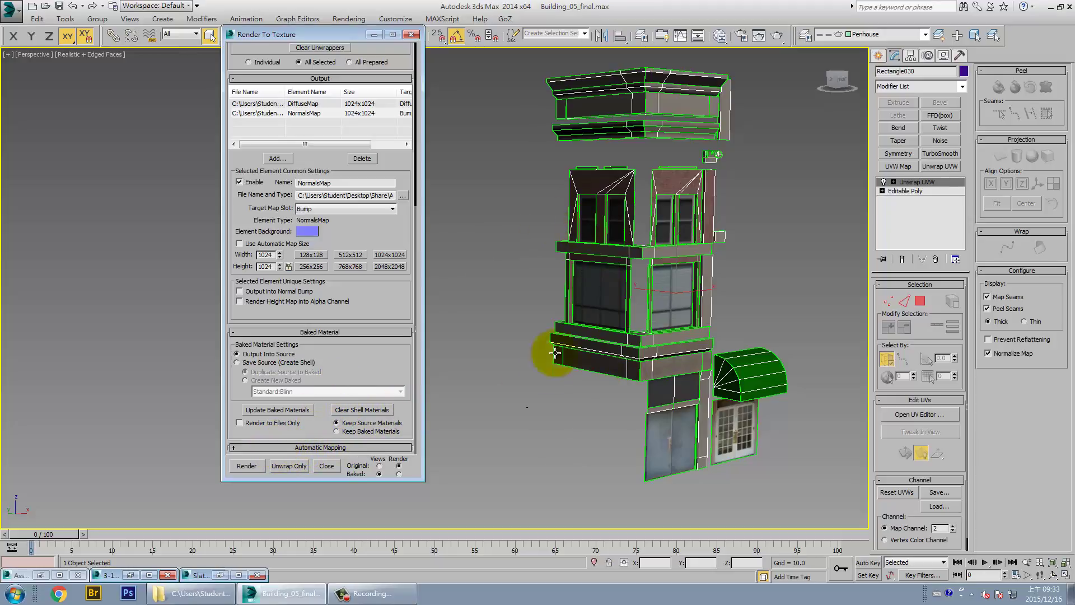
left_click(302, 448)
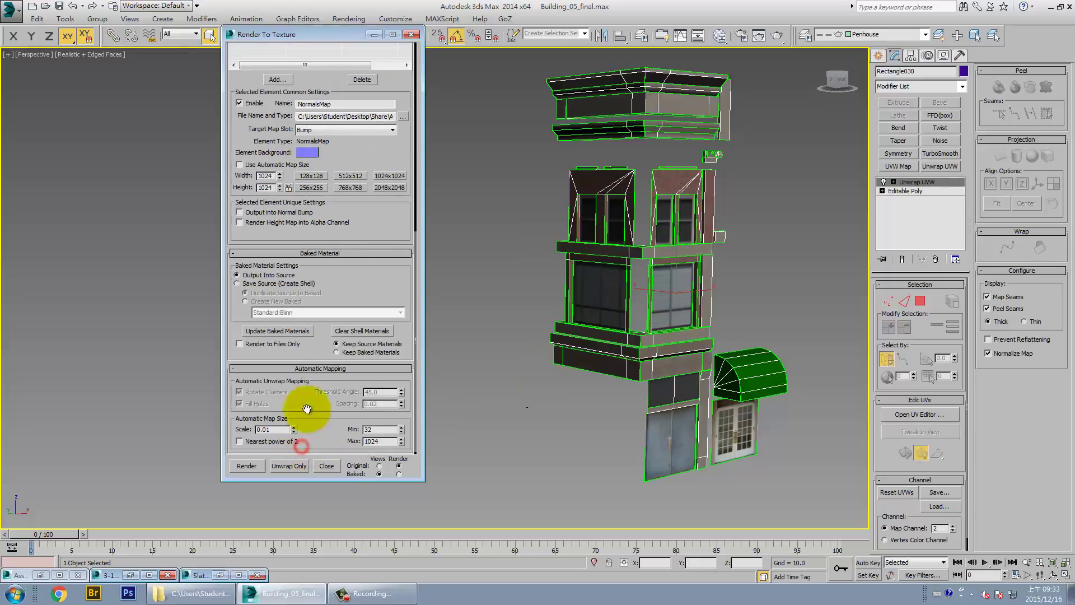
left_click(308, 368)
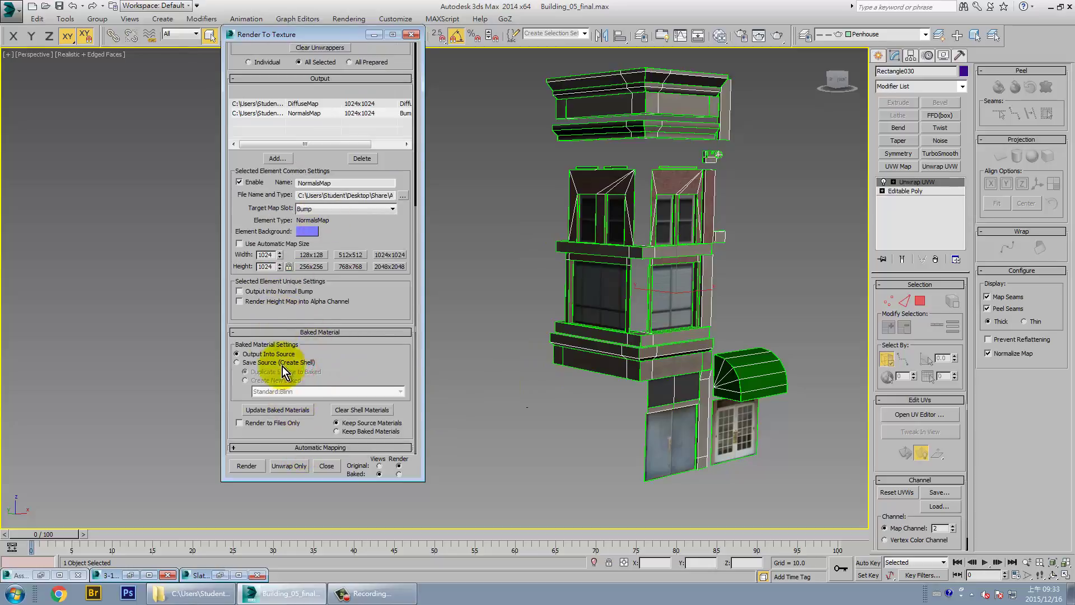
- Send the normals output into Normal Bump and start rendering the bake
left_click(241, 291)
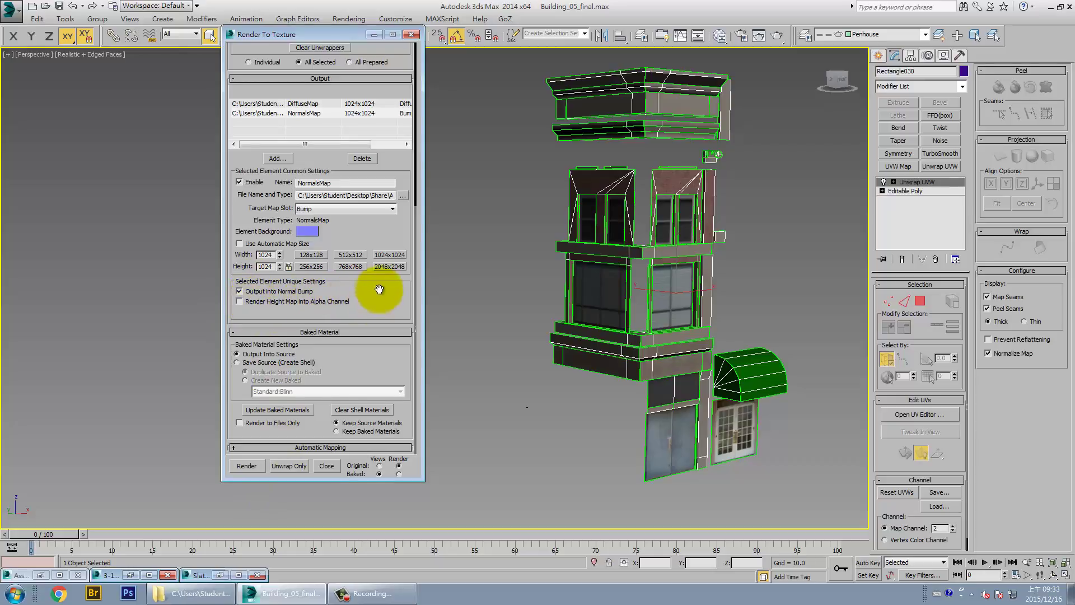
scroll(375, 292, "up", 2)
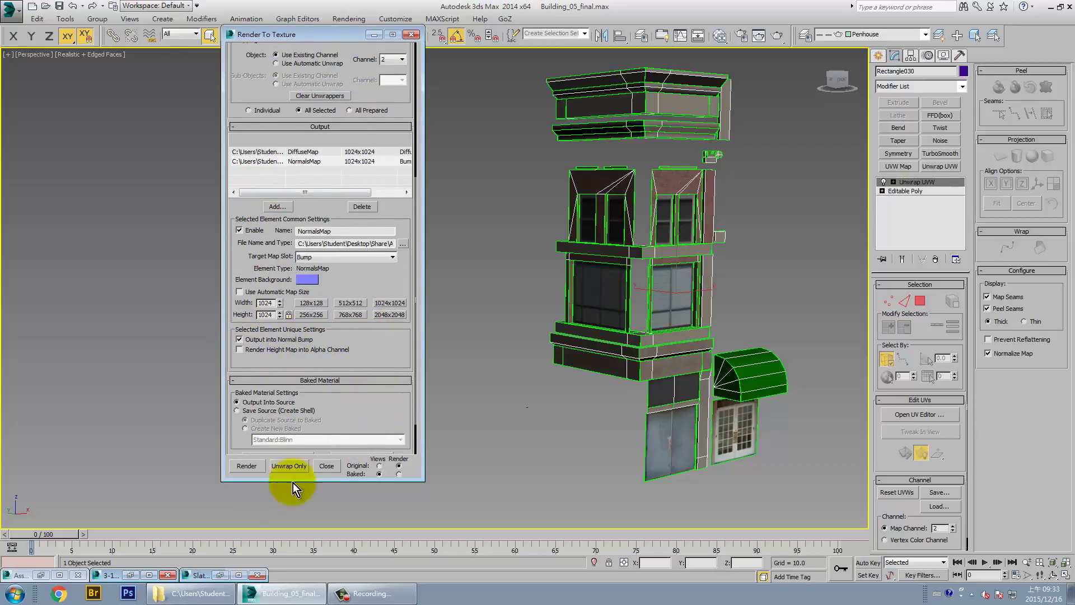
left_click(244, 466)
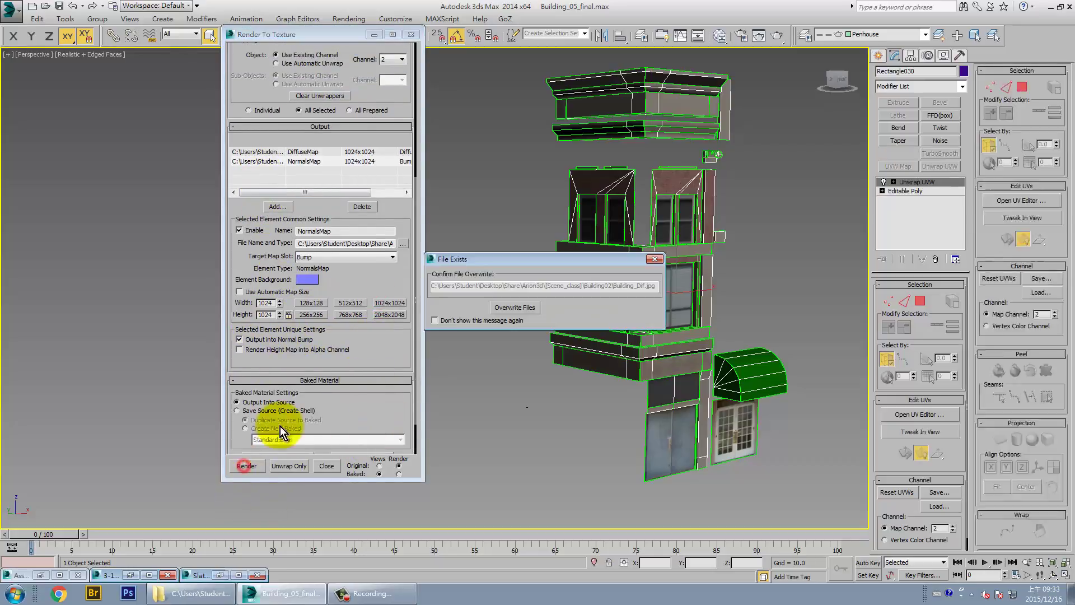
- Overwrite the existing texture files and move the baked atlas window aside to show the building
left_click(515, 307)
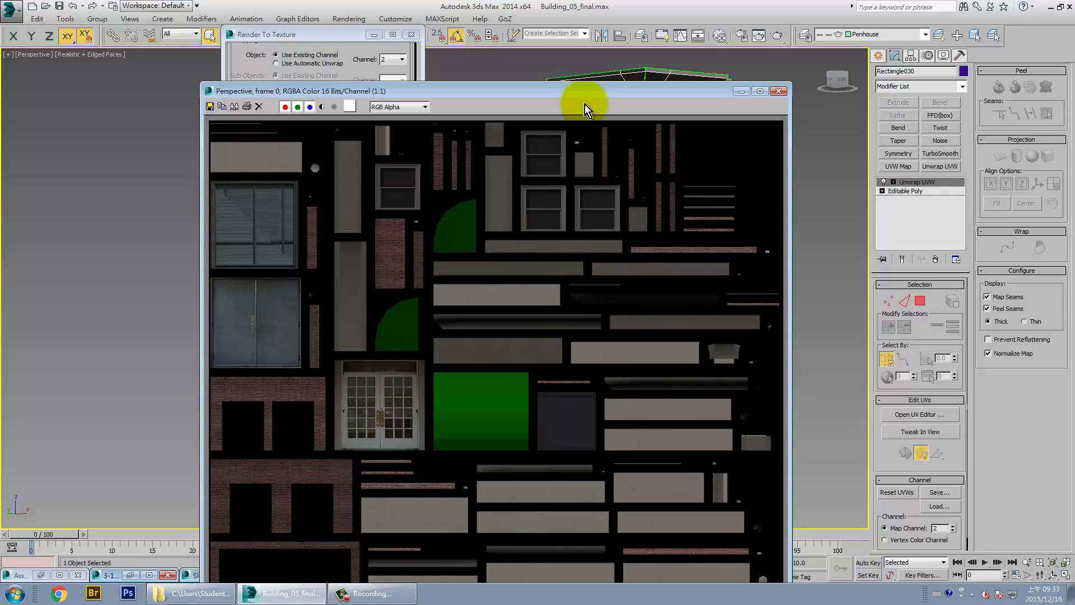
left_click(585, 104)
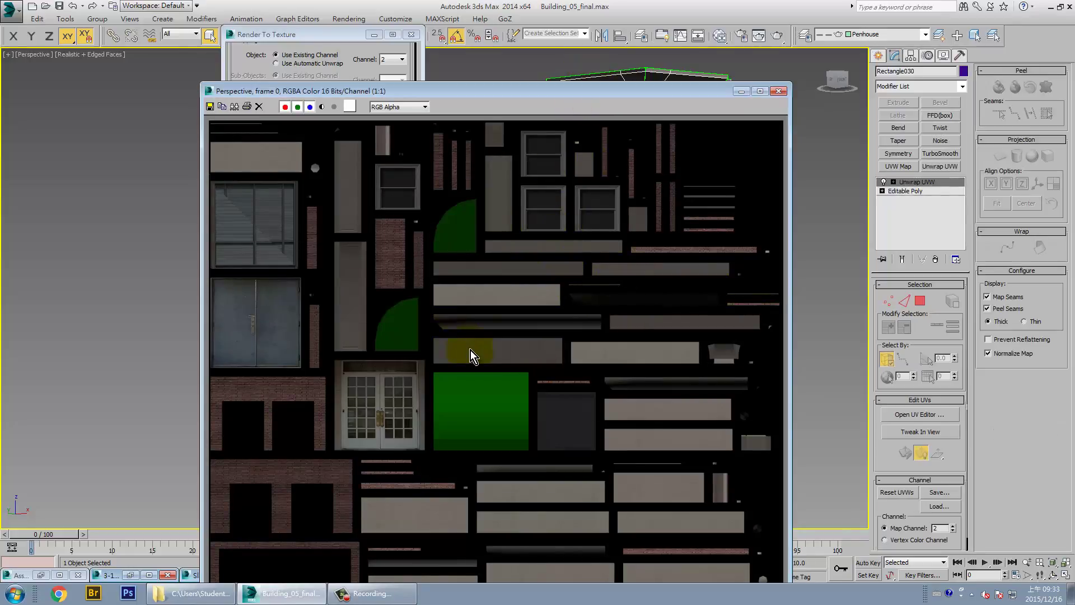
left_click_drag(634, 96, 610, 25)
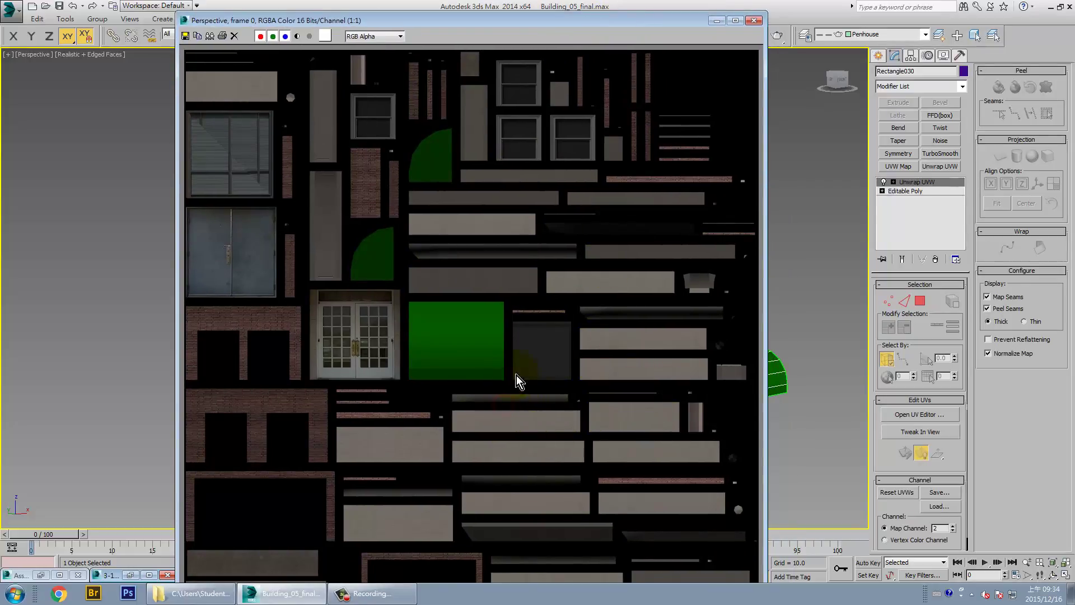
left_click_drag(557, 20, 575, 13)
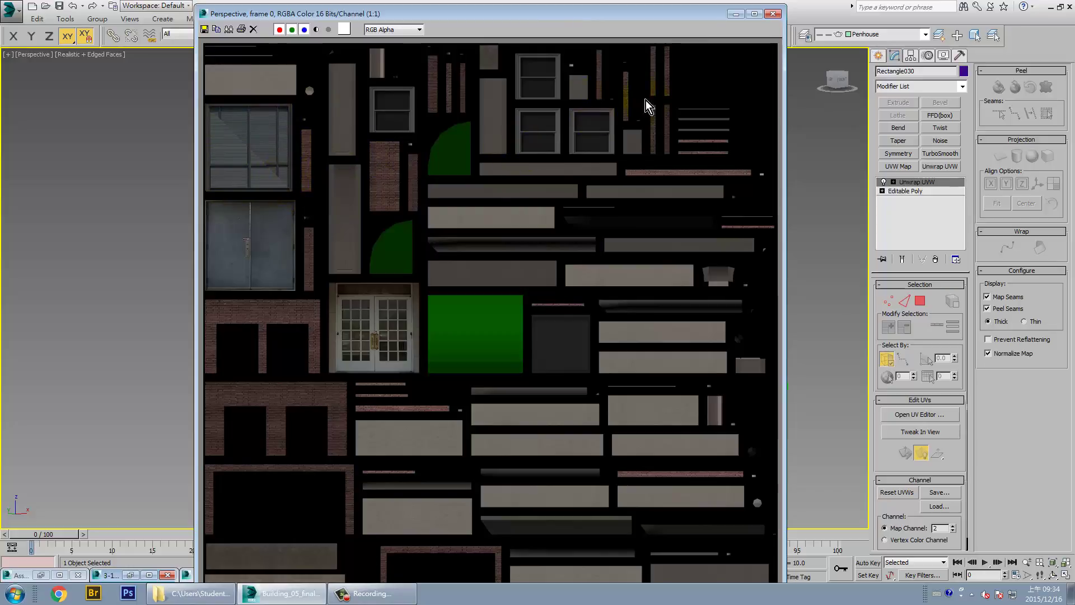
left_click_drag(698, 15, 414, 21)
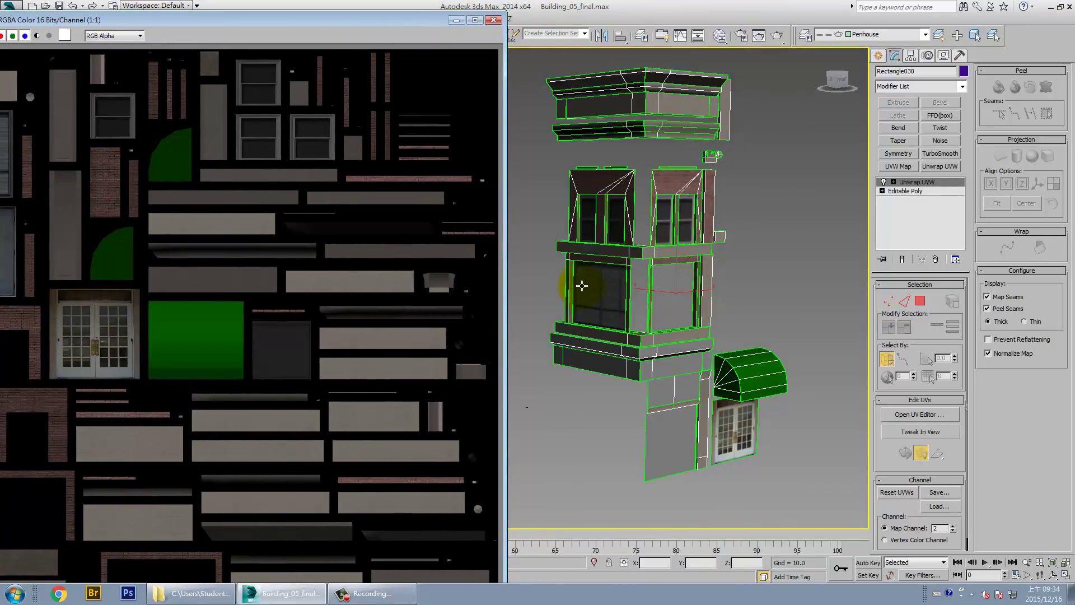
- Compare the baked texture window against the building, then close the preview
mouse_move(716, 312)
middle_mouse_down("alt")
mouse_move(643, 301)
mouse_move(764, 312)
mouse_move(716, 300)
middle_mouse_up("alt")
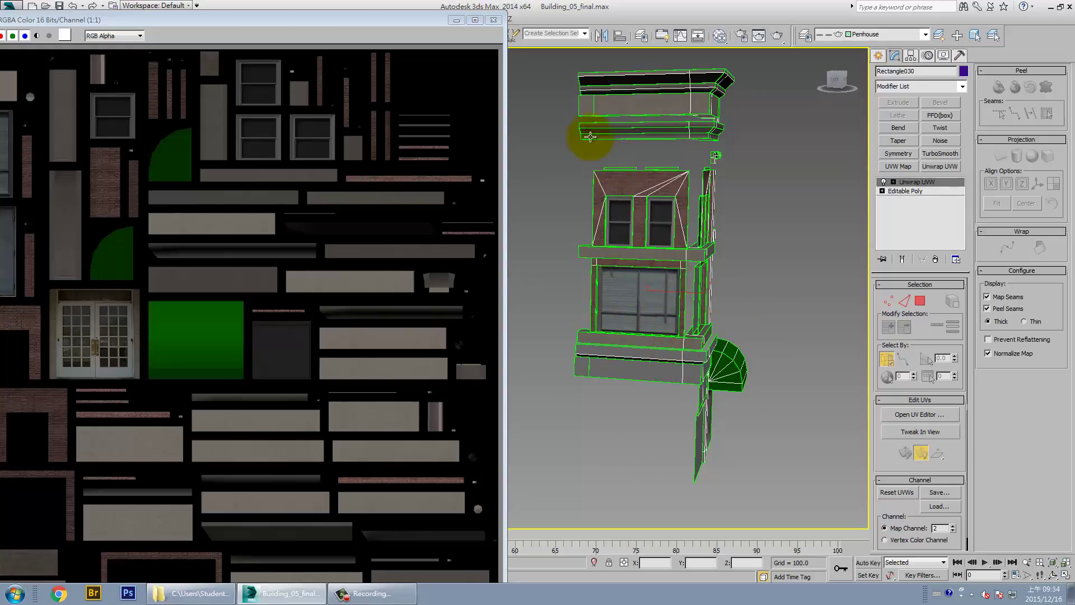
mouse_move(163, 21)
left_mouse_down()
mouse_move(450, 10)
mouse_move(322, 24)
left_mouse_up()
scroll(475, 425, "down", 5)
scroll(498, 413, "up", 3)
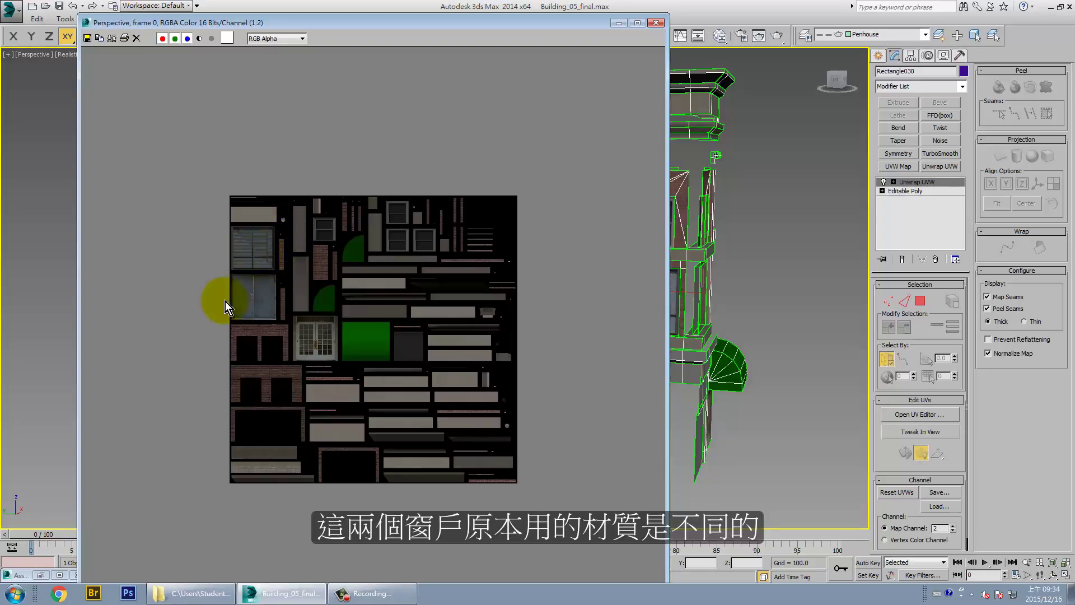
left_click(656, 23)
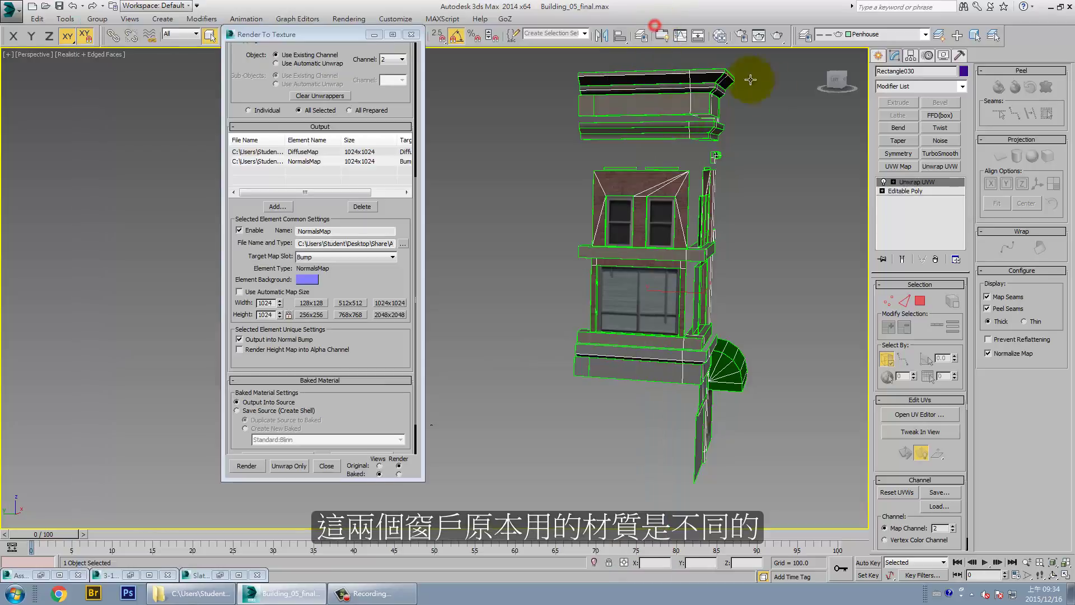
- Orbit and zoom to the building's other side and reopen its UV layout editor
middle_click_drag(752, 353, 748, 320, "alt")
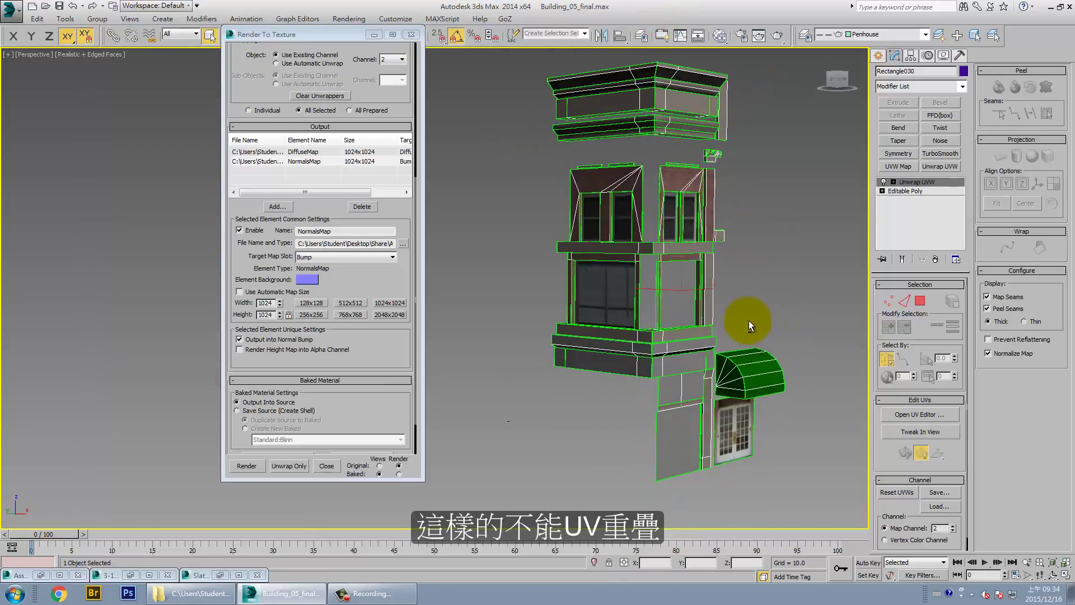
scroll(735, 247, "up", 1)
scroll(739, 245, "up", 2)
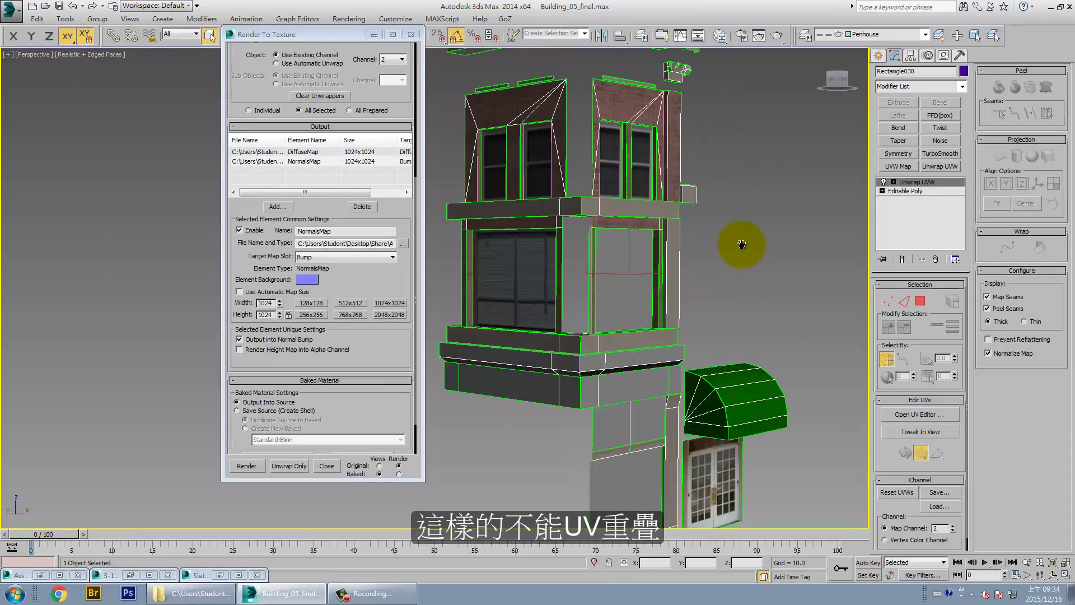
scroll(720, 233, "up", 2)
scroll(757, 236, "up", 2)
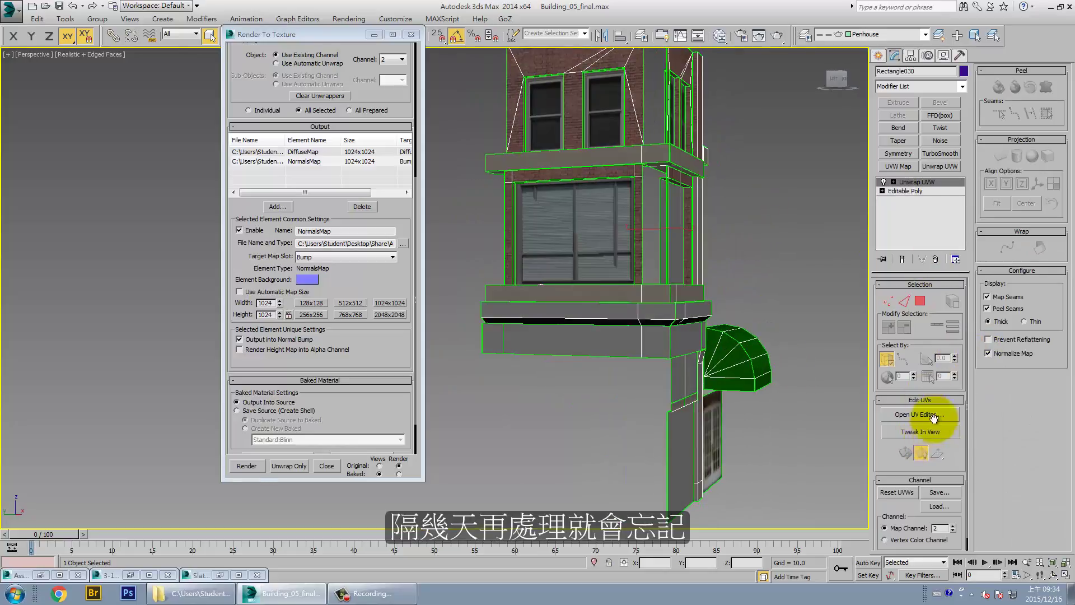
left_click(920, 415)
scroll(300, 403, "down", 2)
scroll(237, 274, "up", 2)
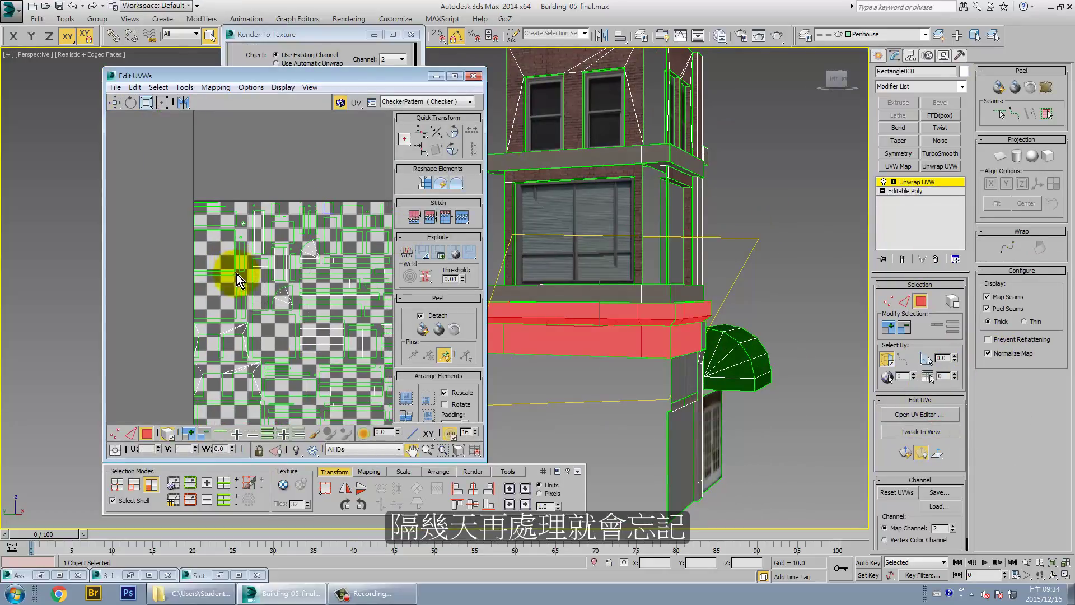
- Select the side face's UV element and move it off the texture area
left_click(218, 283)
left_click(211, 249)
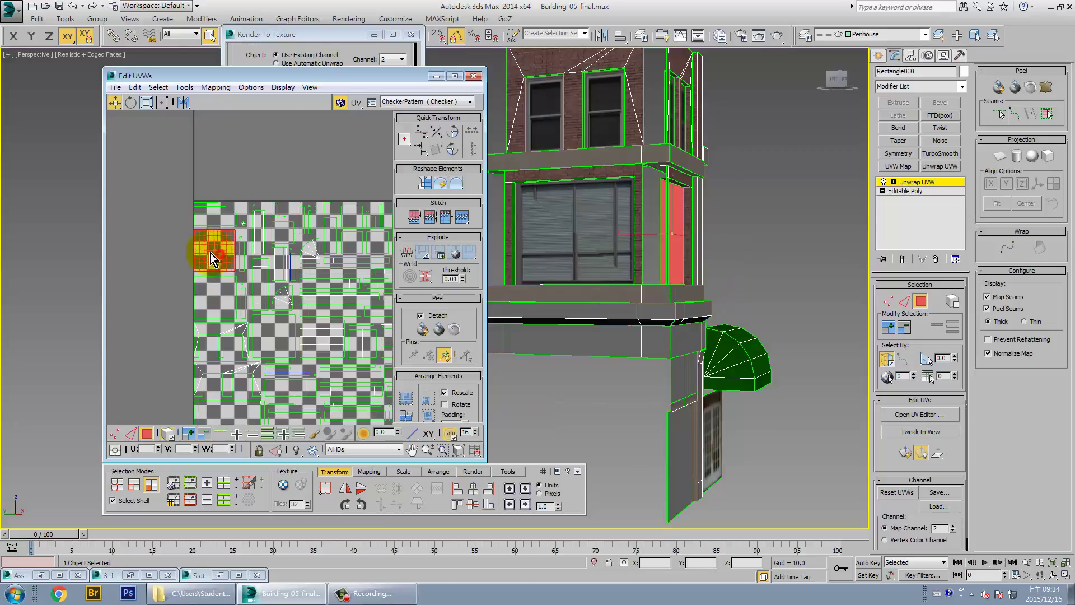
scroll(240, 241, "up", 2)
scroll(254, 221, "up", 1)
key("q")
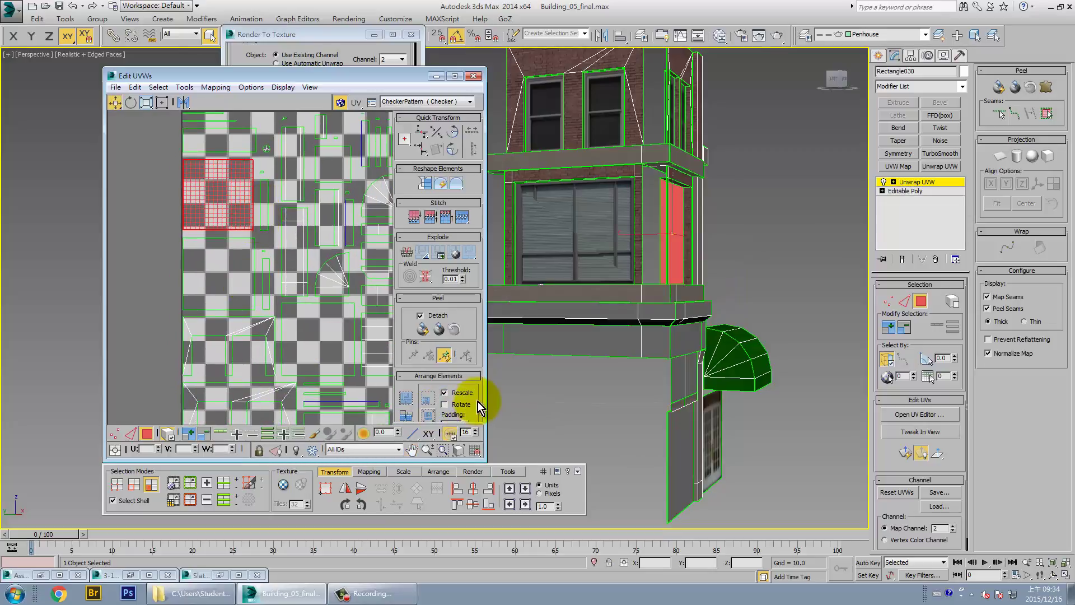
scroll(476, 400, "down", 3)
left_click(435, 395)
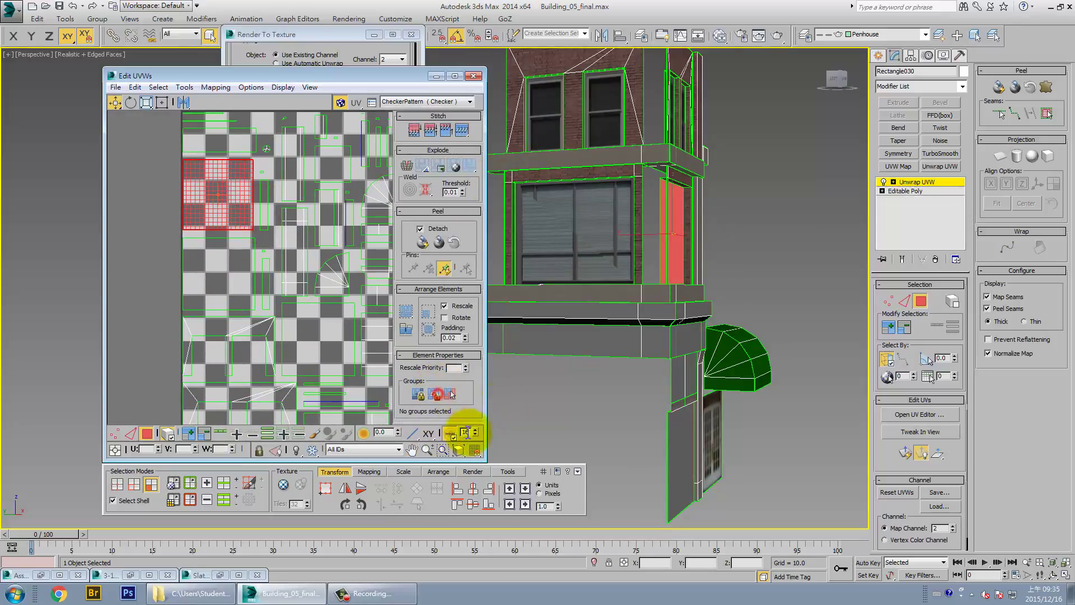
left_click(153, 274)
left_click(239, 202)
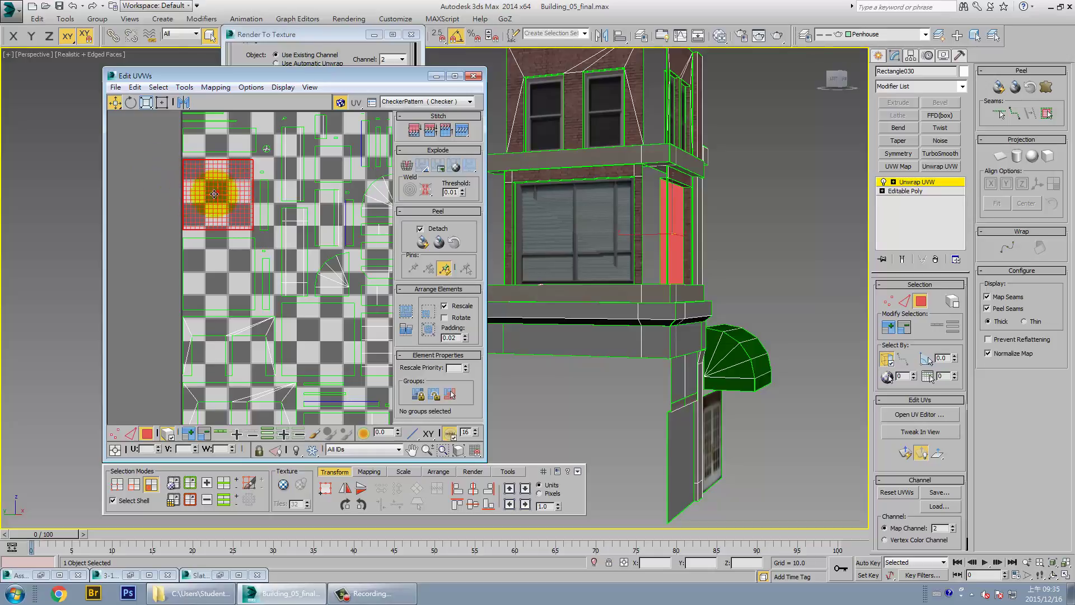
left_click_drag(218, 193, 143, 190)
- Freeform-shrink two selected UV elements and place them inside the checker area
left_click(202, 190, "ctrl")
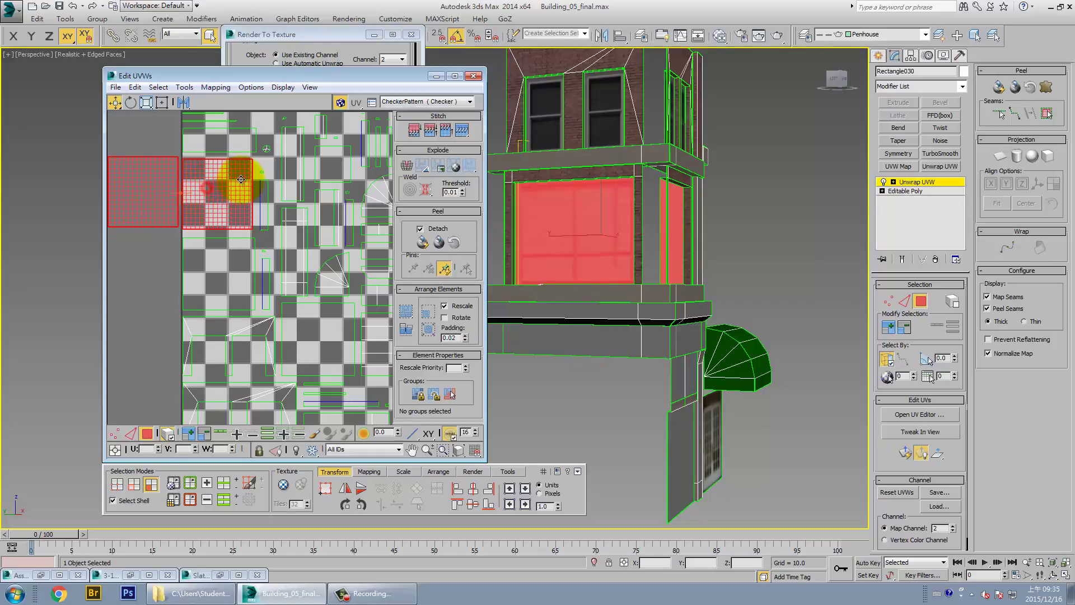
left_click(162, 102)
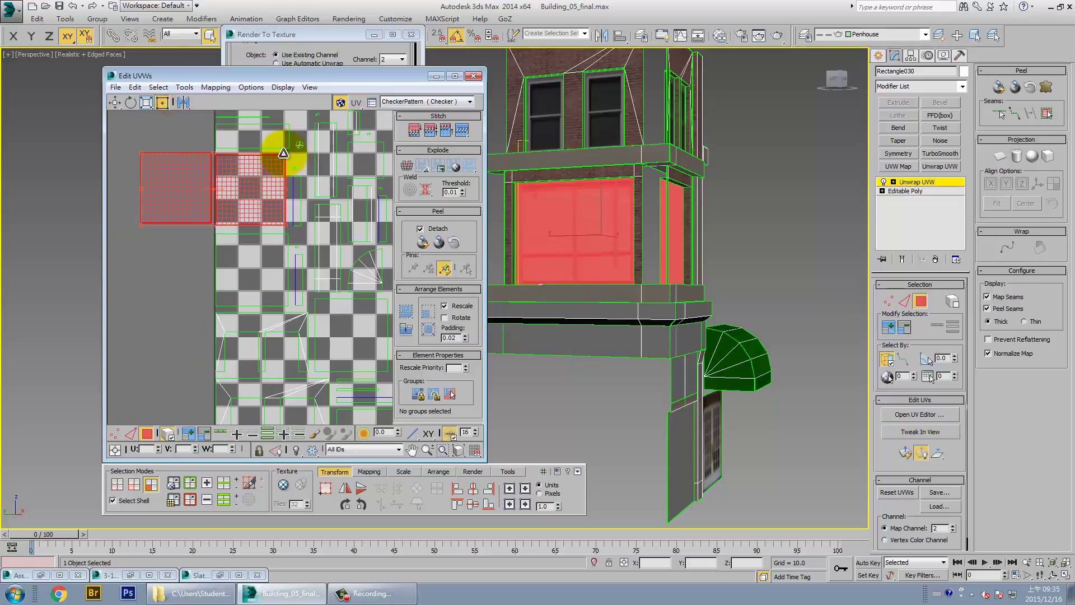
left_click_drag(293, 152, 233, 179)
left_click(176, 254)
left_click(160, 204)
left_click_drag(159, 207, 229, 227)
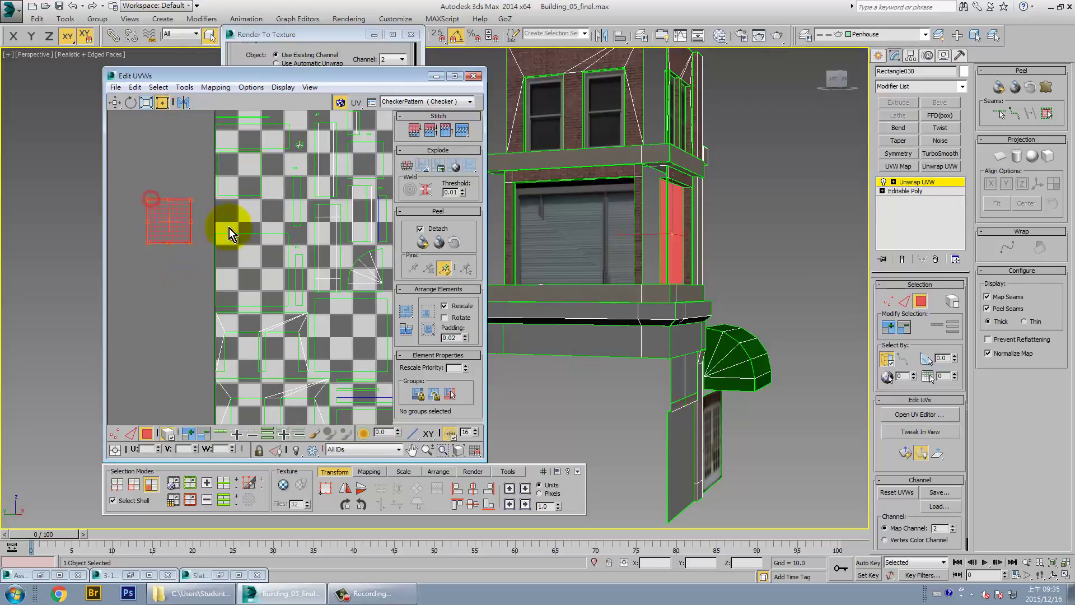
middle_click_drag(229, 228, 267, 199)
- Move the square element and narrow strip into the checker area, rotating the strip horizontal
left_click_drag(269, 195, 272, 246)
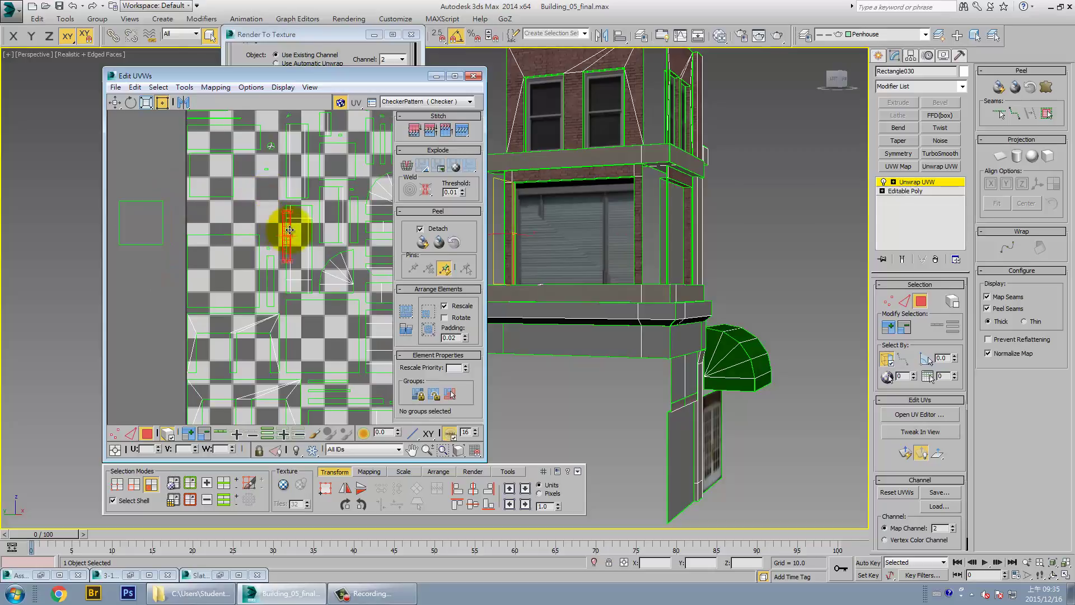
left_click(267, 171)
middle_click_drag(267, 171, 271, 231)
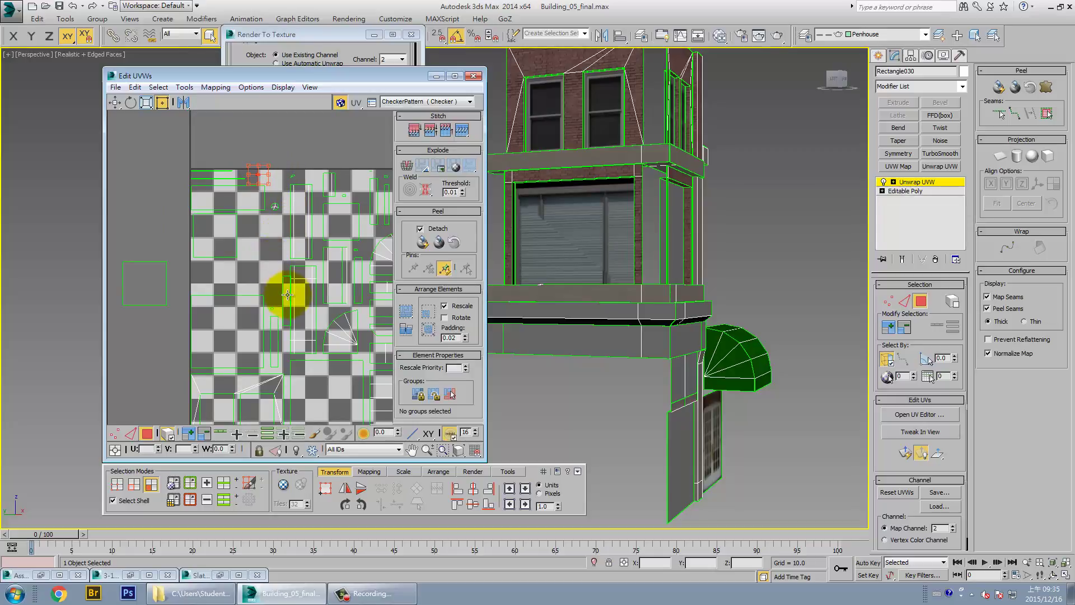
left_click_drag(288, 296, 136, 352)
left_click_drag(151, 284, 271, 238)
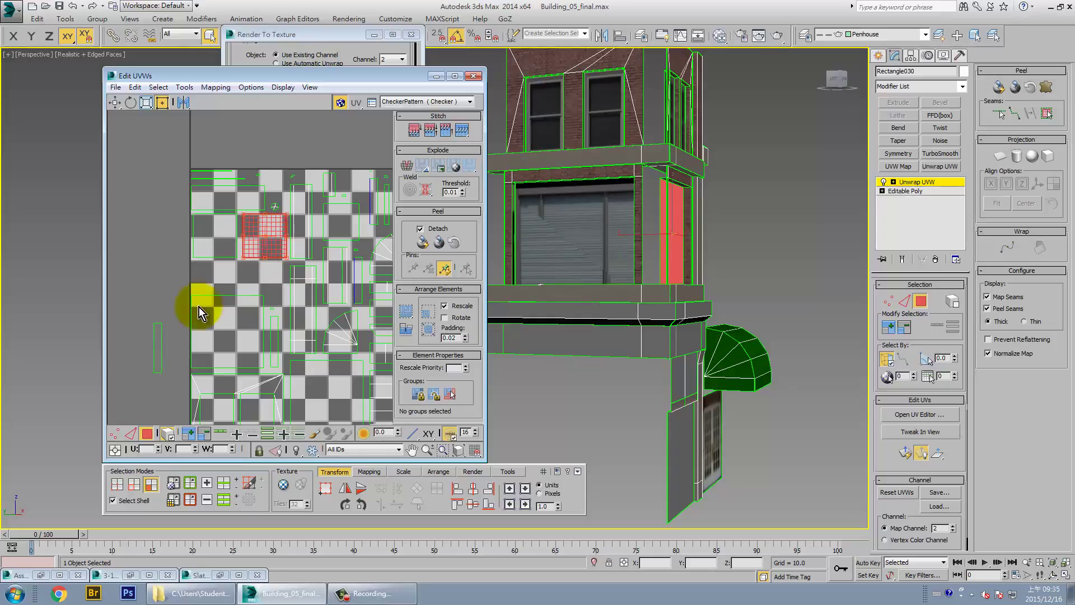
left_click_drag(162, 337, 217, 272)
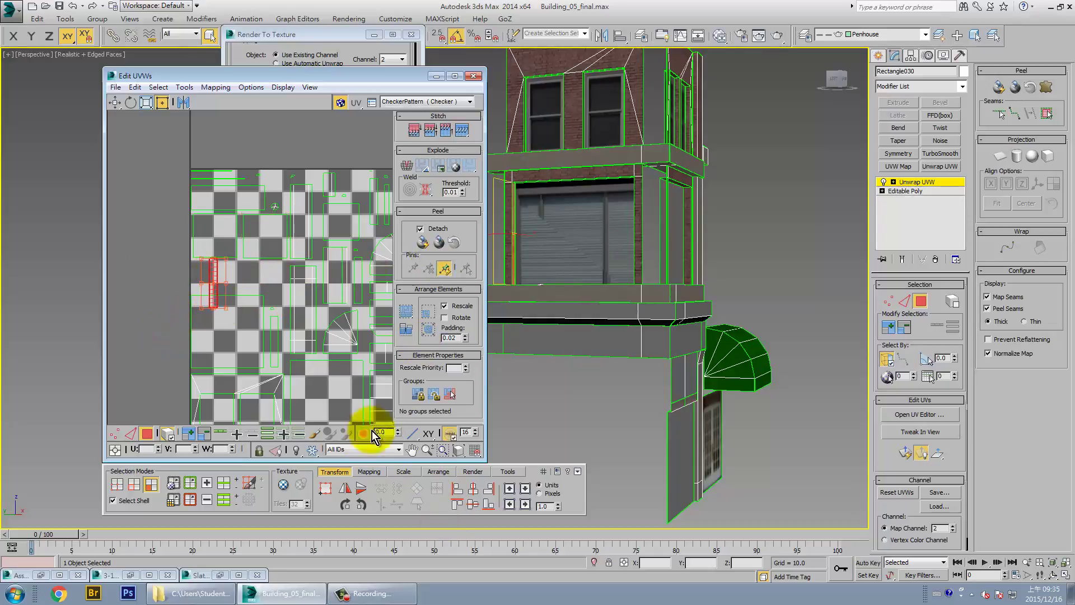
left_click(345, 505)
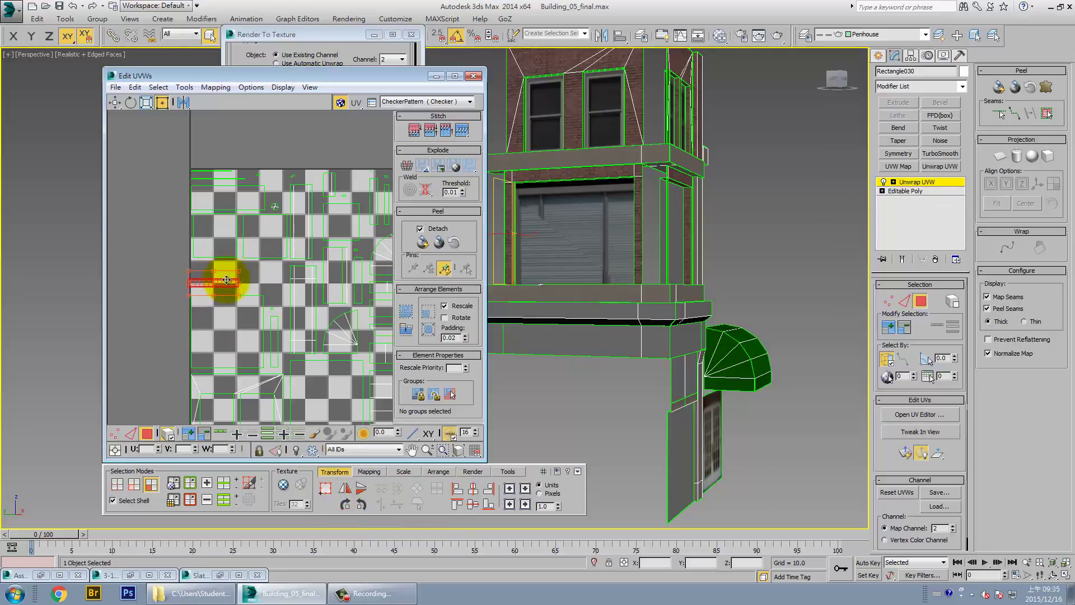
- Close the UV editor and re-bake, overwriting the existing texture files
left_click(474, 77)
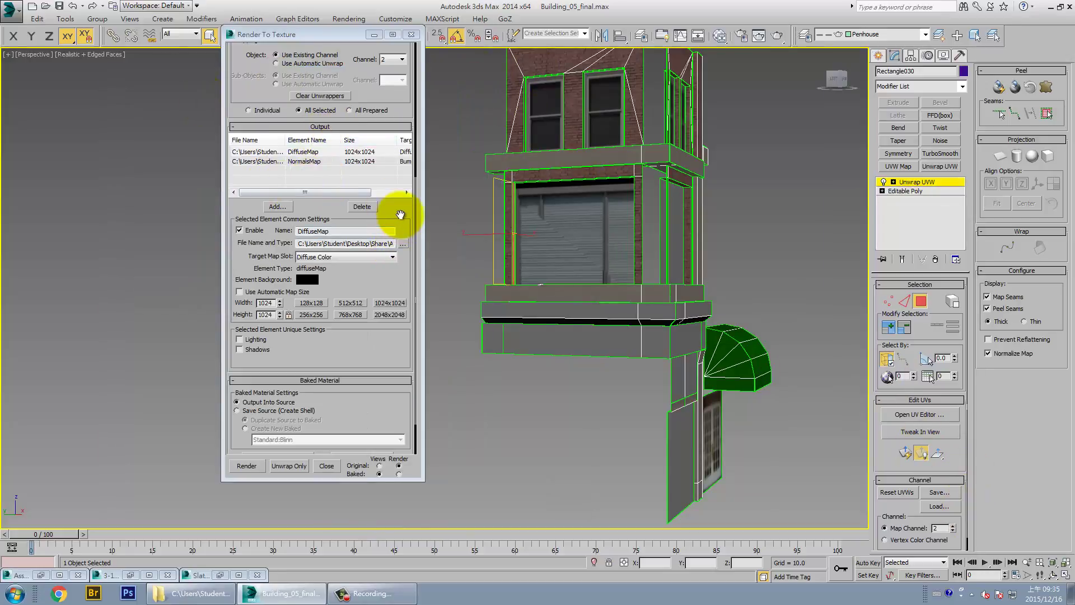
left_click_drag(405, 219, 412, 336)
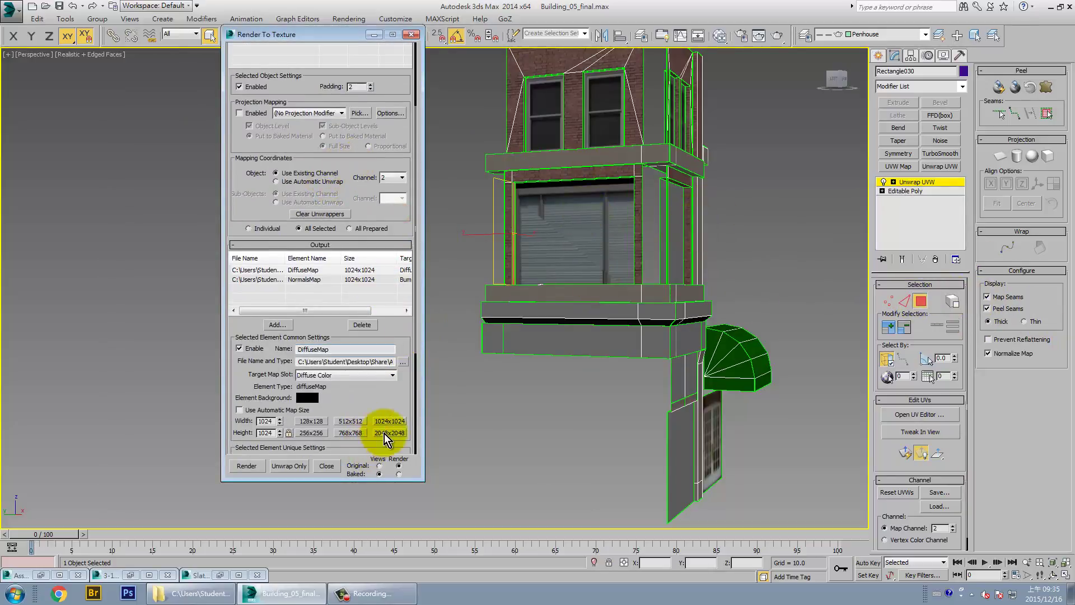
left_click_drag(389, 391, 391, 236)
left_click(247, 466)
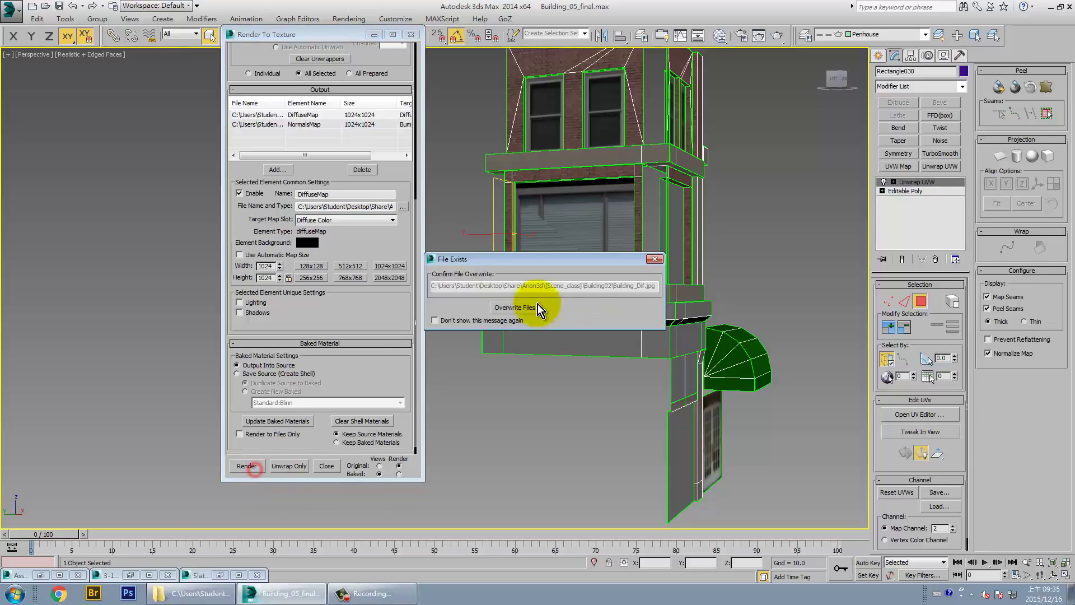
left_click(529, 309)
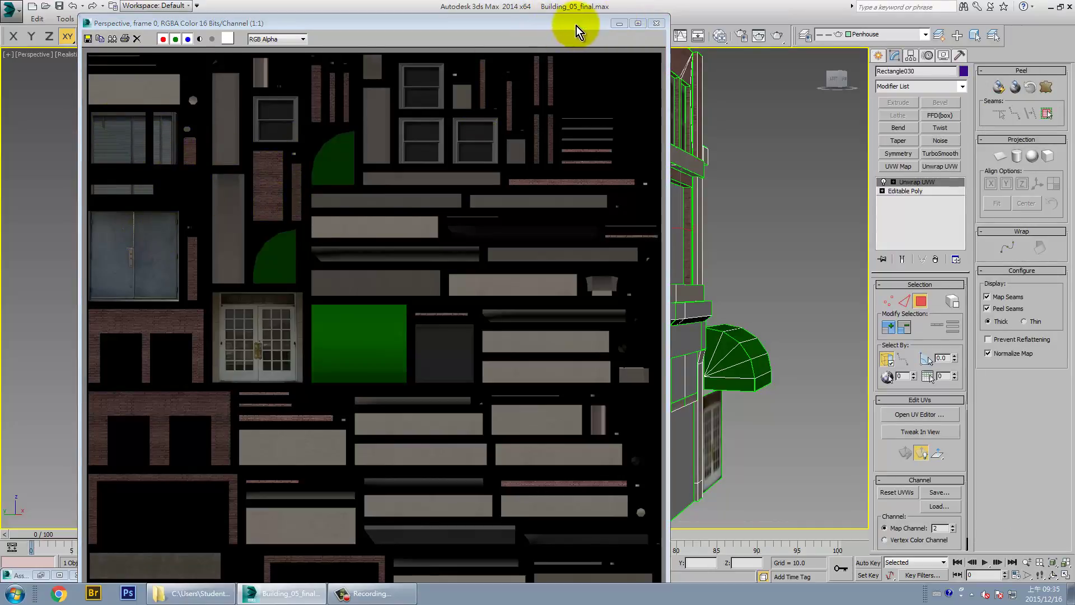
- Compare the new baked texture preview against the building, then close it
left_click_drag(577, 26, 271, 173)
mouse_move(624, 268)
middle_mouse_down("alt")
mouse_move(572, 247)
mouse_move(641, 254)
middle_mouse_up("alt")
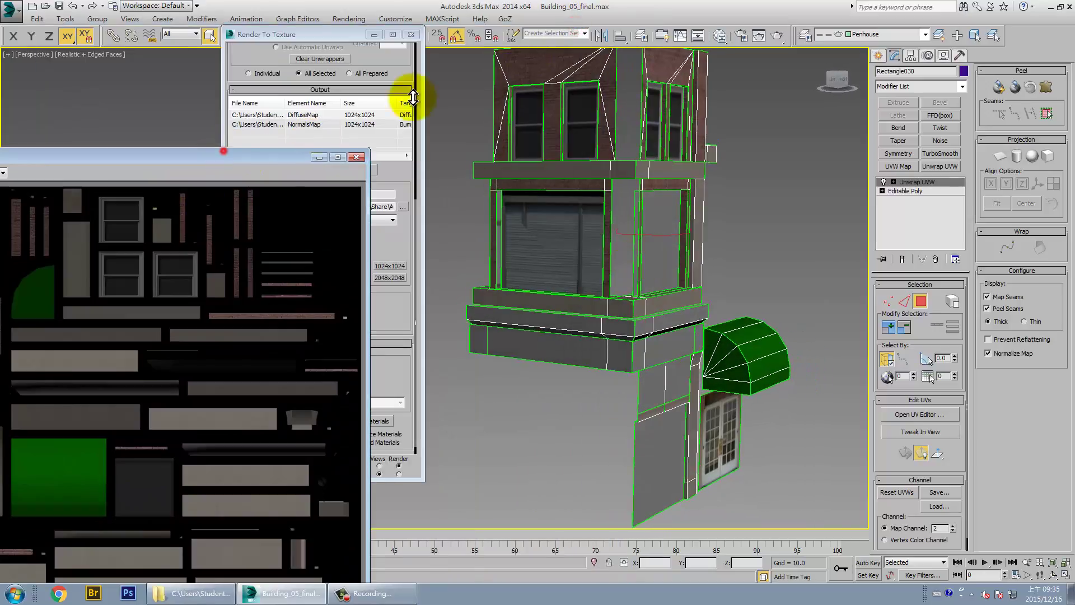
mouse_move(239, 149)
left_mouse_down()
mouse_move(240, 159)
mouse_move(538, 67)
mouse_move(528, 25)
mouse_move(513, 37)
mouse_move(587, 83)
left_mouse_up()
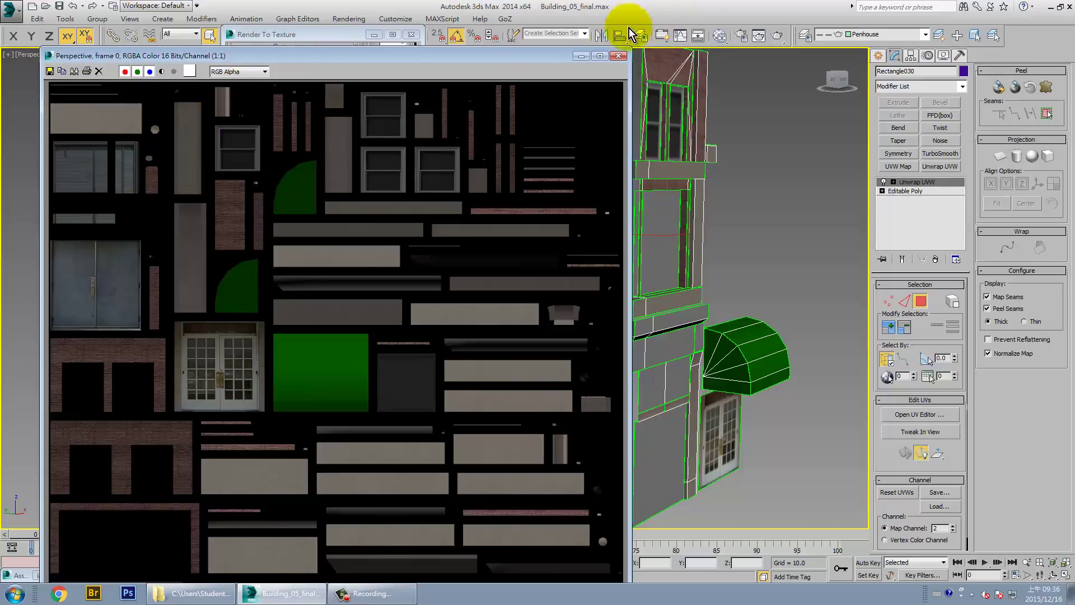
left_click(618, 56)
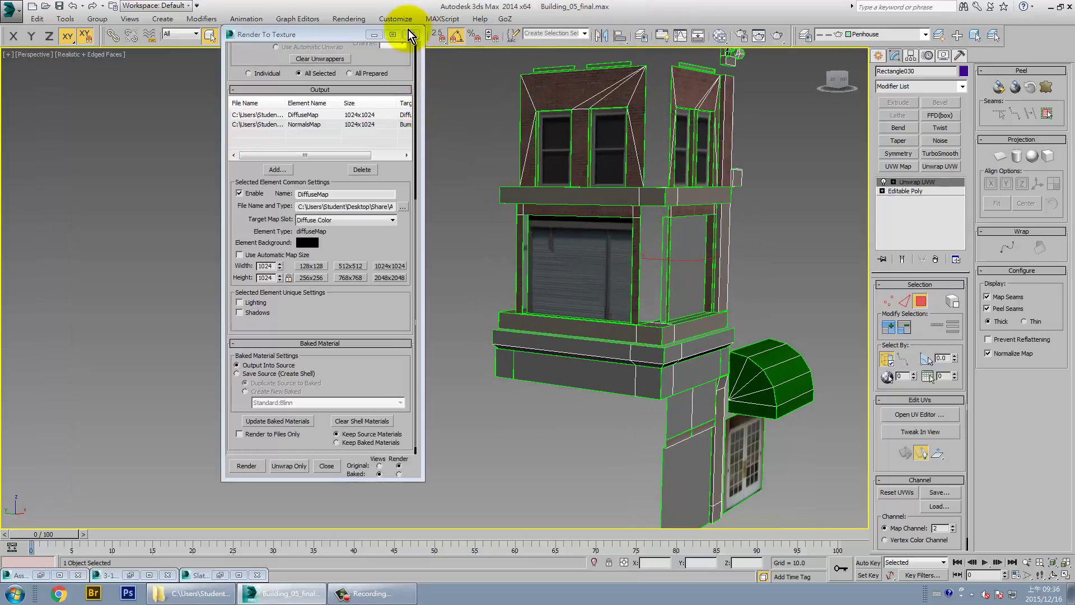
- Close Render To Texture and bring back the Slate Material Editor
left_click(412, 36)
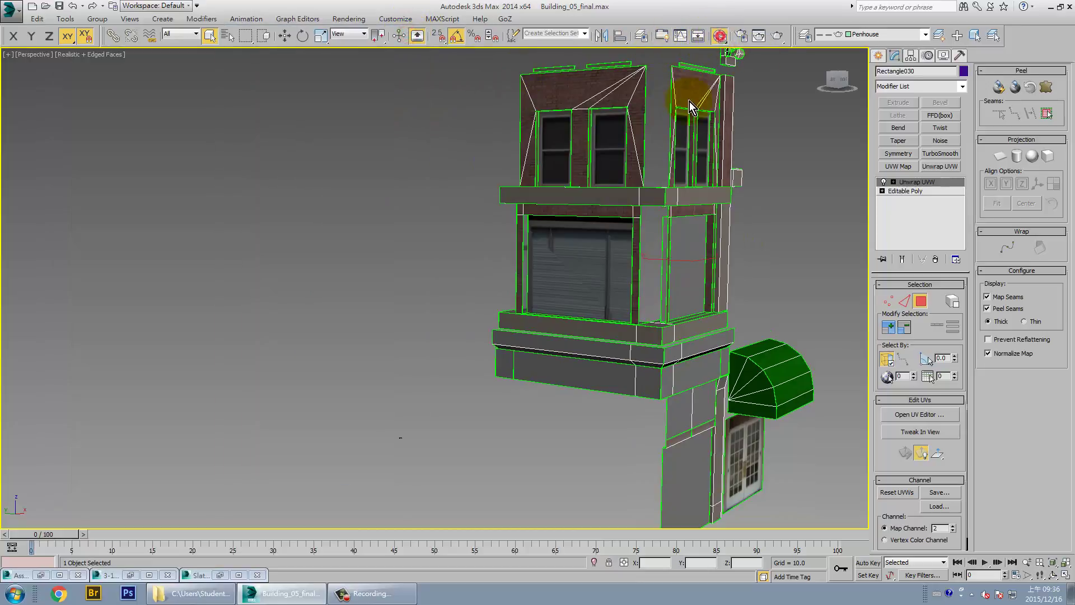
key("m")
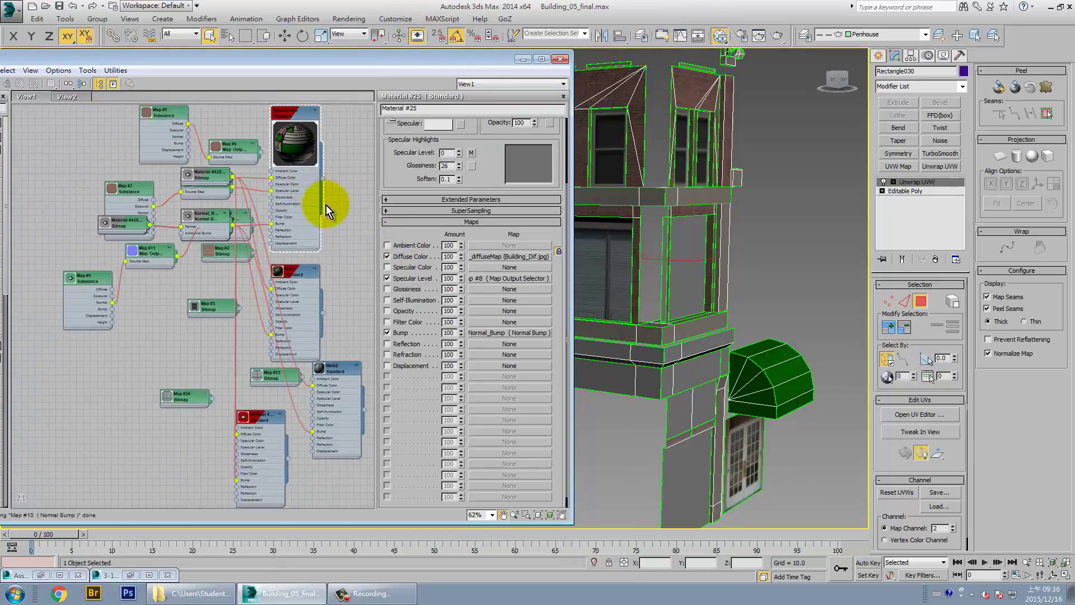
scroll(326, 205, "down", 2)
scroll(259, 197, "up", 2)
middle_click_drag(259, 197, 319, 175)
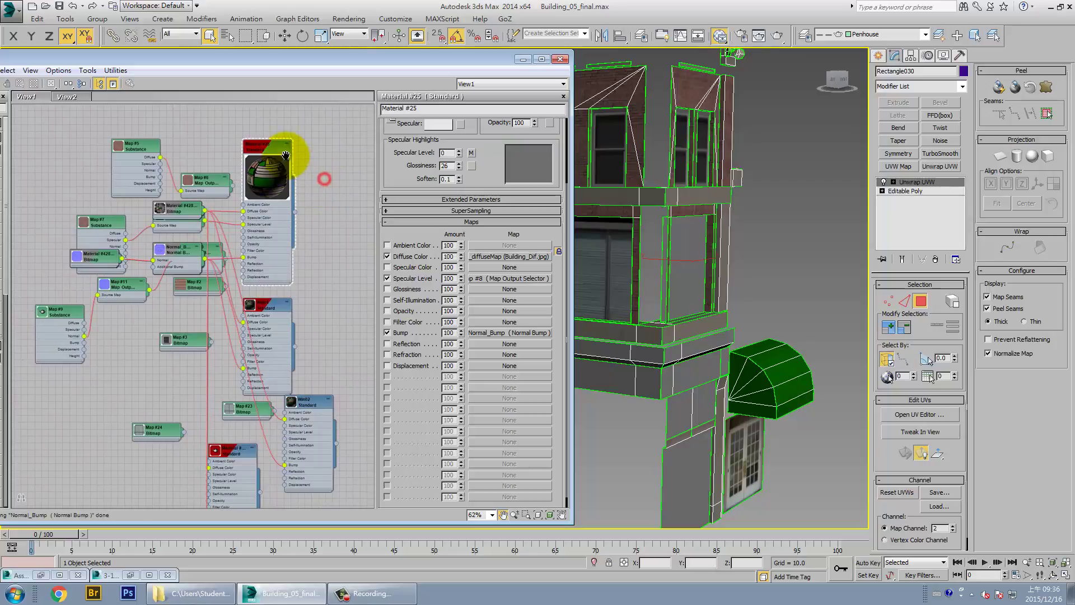
- Create a new View3 node view and load the object's Multi/Sub-Object material into it
right_click(108, 96)
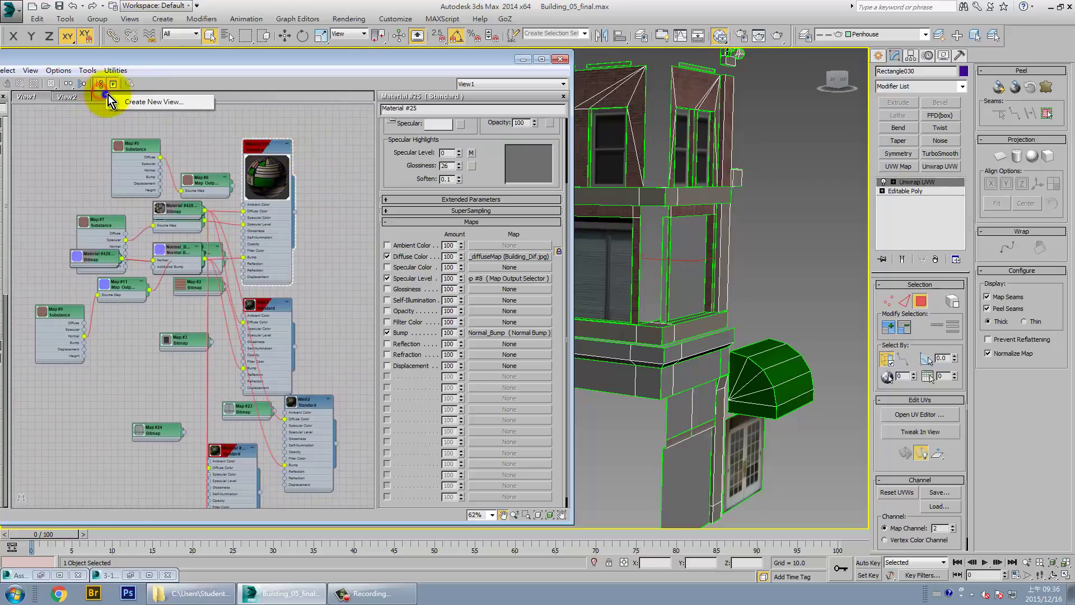
left_click(137, 103)
left_click(153, 117)
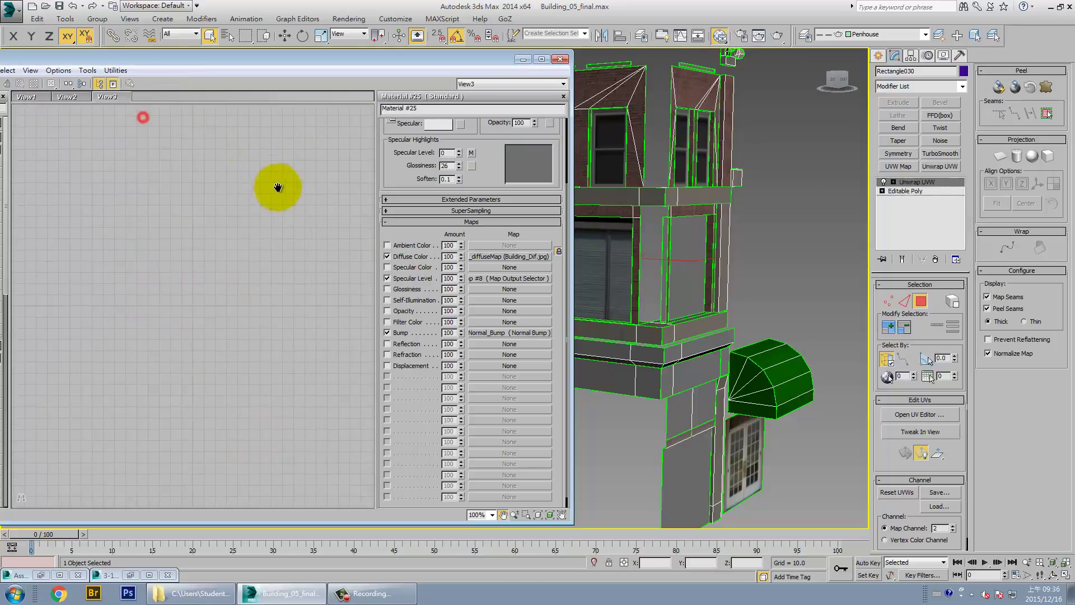
left_click_drag(140, 59, 291, 35)
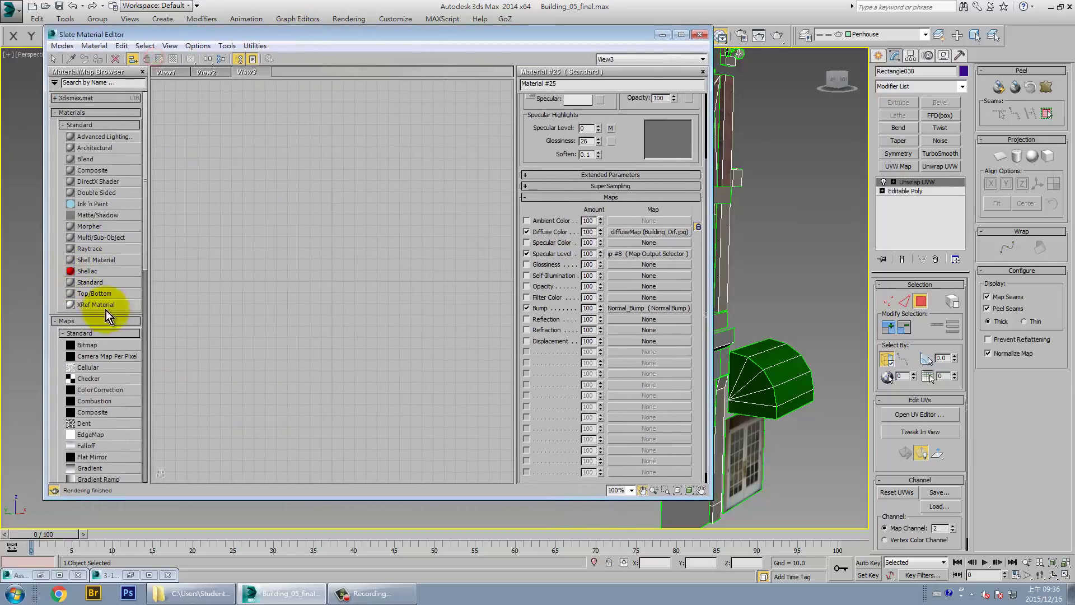
double_click(98, 283)
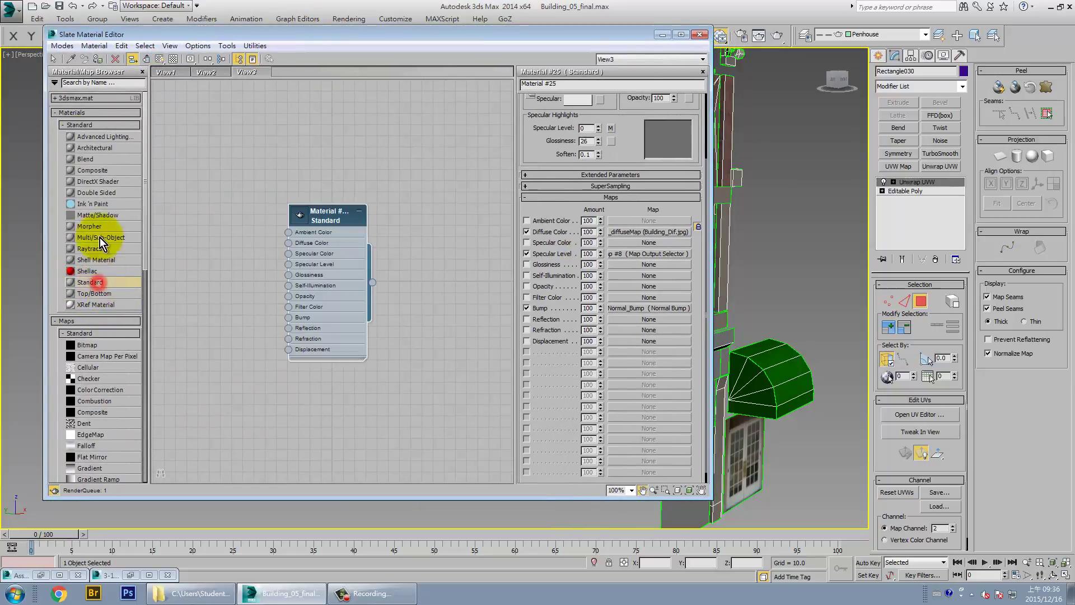
left_click(74, 59)
left_click(768, 392)
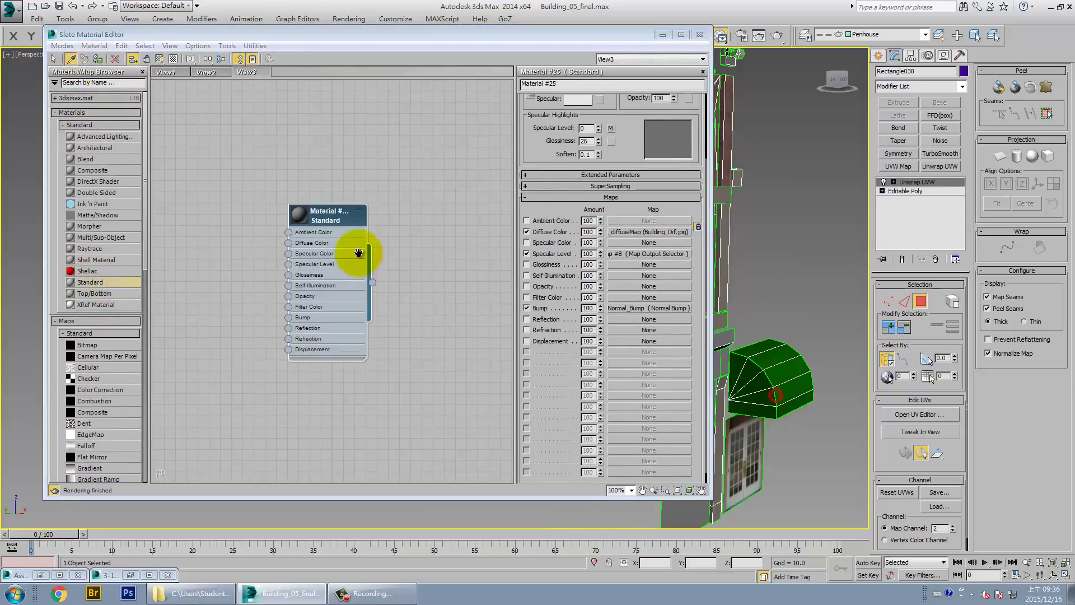
- Pan and zoom the node graph to show the Standard sub-material nodes
middle_click_drag(361, 226, 444, 285)
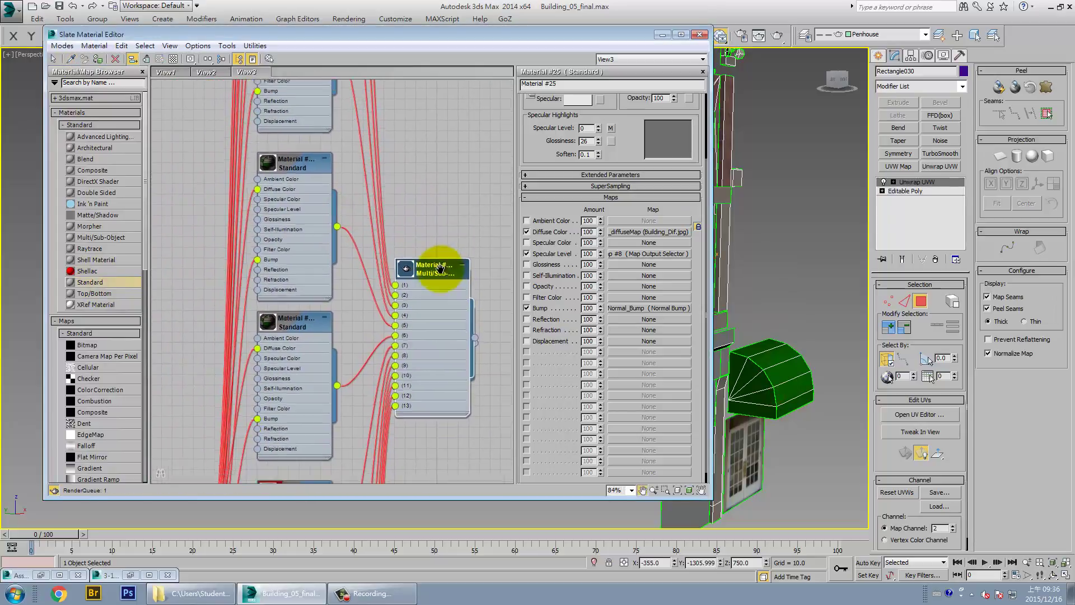
scroll(432, 258, "down", 5)
scroll(442, 270, "down", 3)
scroll(442, 270, "up", 2)
scroll(432, 293, "up", 2)
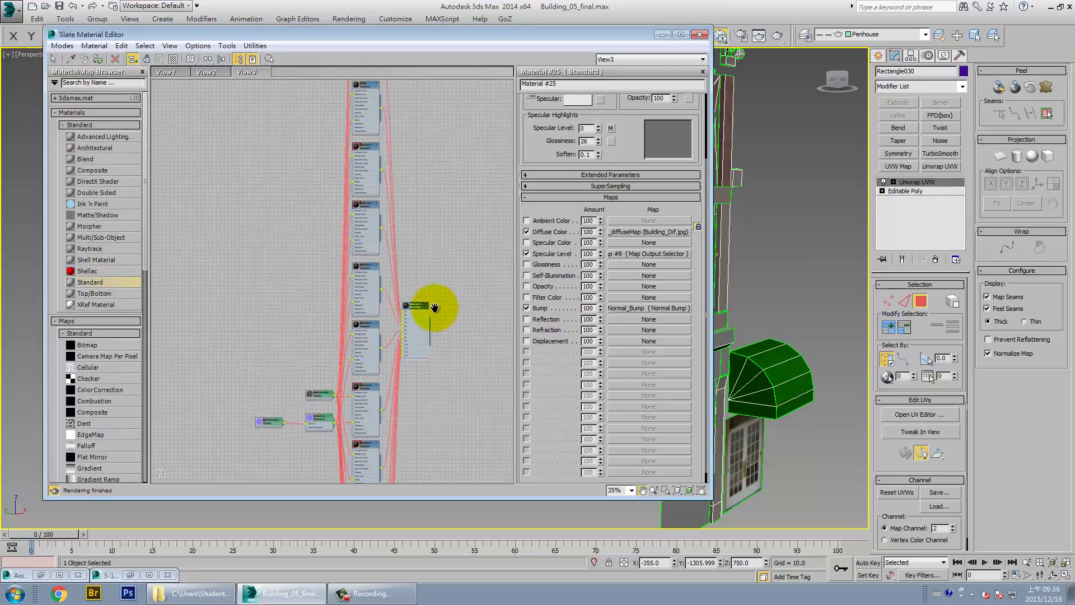
scroll(432, 307, "up", 2)
scroll(422, 243, "up", 2)
middle_click_drag(444, 240, 464, 372)
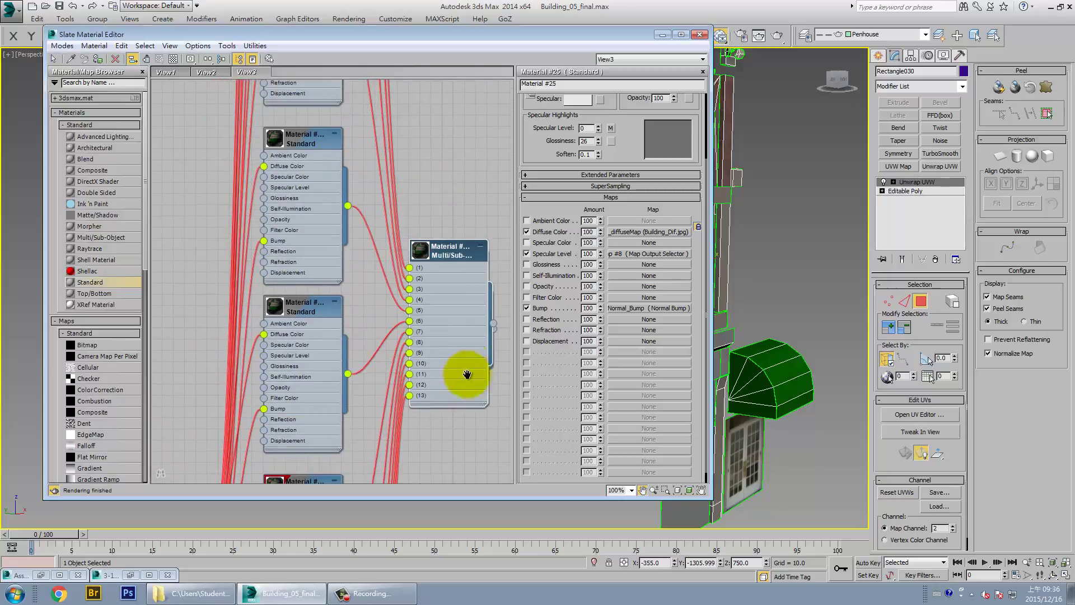
scroll(463, 372, "up", 2)
mouse_move(427, 301)
middle_mouse_down()
mouse_move(422, 481)
mouse_move(396, 439)
mouse_move(420, 385)
middle_mouse_up()
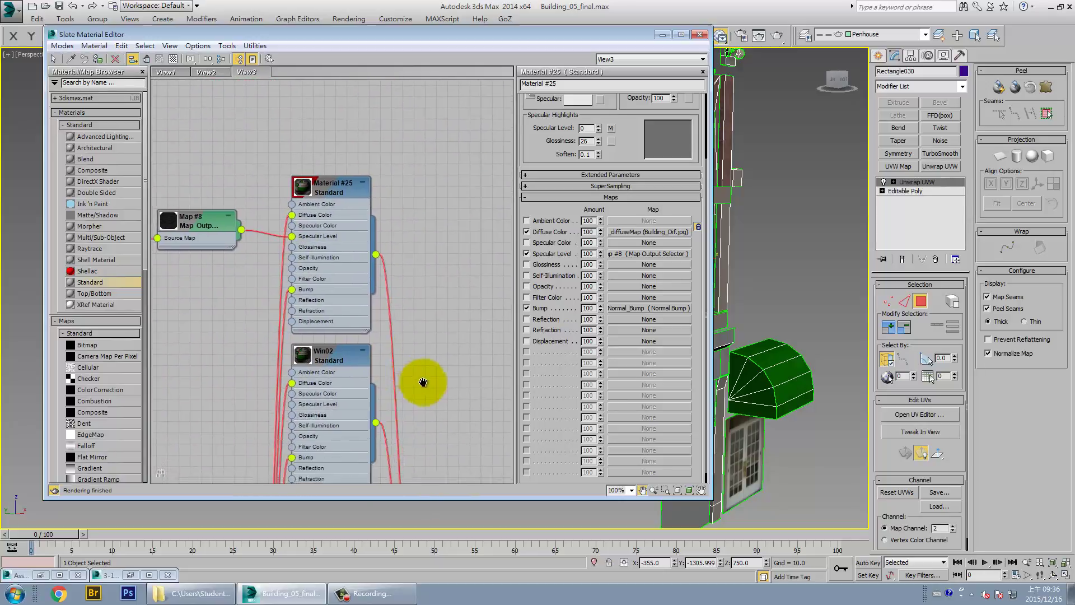
- Review Map #8, Material #25, Multi/Sub, bitmap and Normal Bump nodes; exit polygon level
middle_click_drag(348, 172, 400, 156)
scroll(415, 224, "down", 2)
mouse_move(427, 283)
middle_mouse_down()
mouse_move(512, 252)
mouse_move(204, 132)
middle_mouse_up()
mouse_move(307, 385)
middle_mouse_down()
mouse_move(344, 101)
mouse_move(377, 280)
mouse_move(367, 307)
mouse_move(397, 148)
middle_mouse_up()
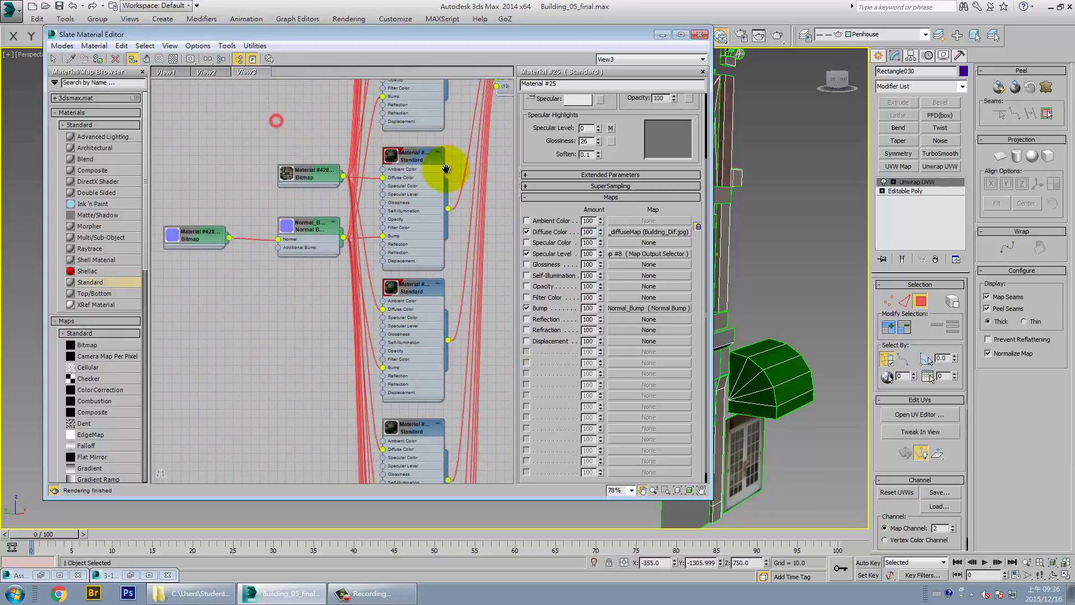
left_click(905, 291)
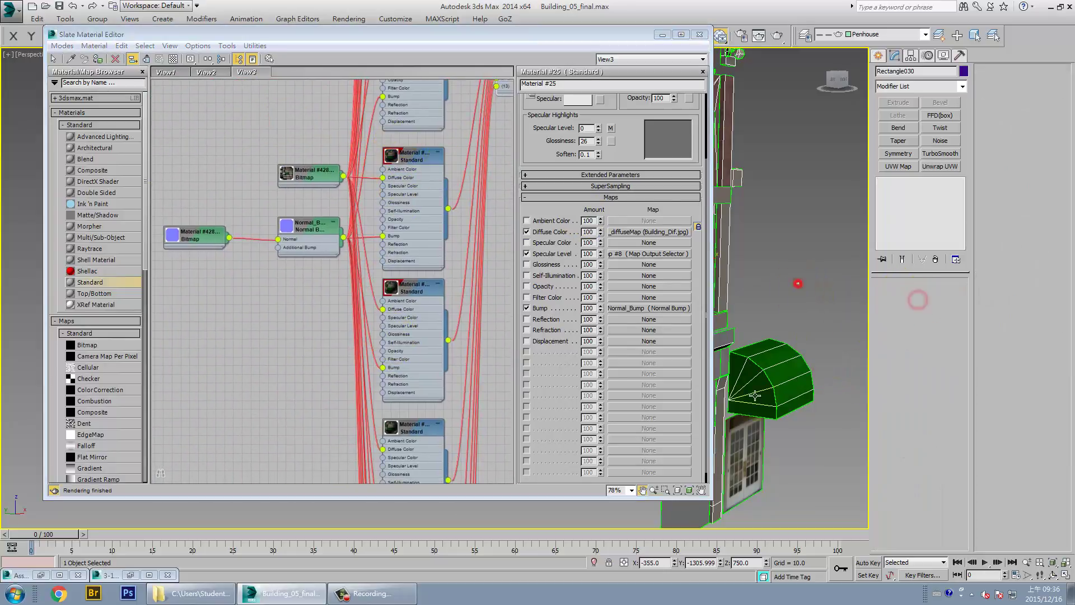
middle_click_drag(442, 314, 398, 324)
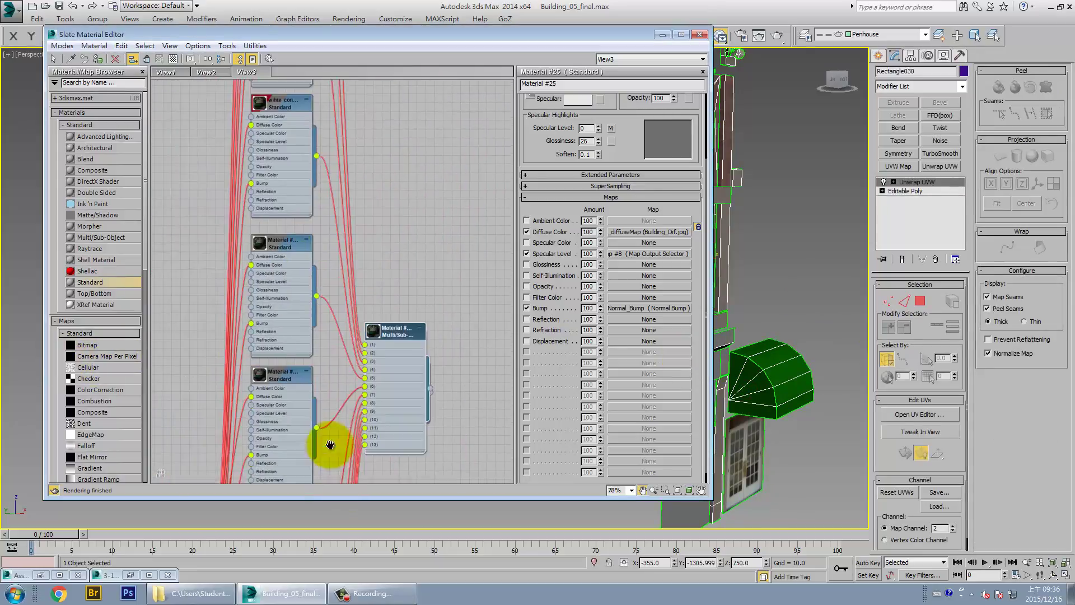
scroll(396, 307, "down", 5)
scroll(390, 303, "down", 5)
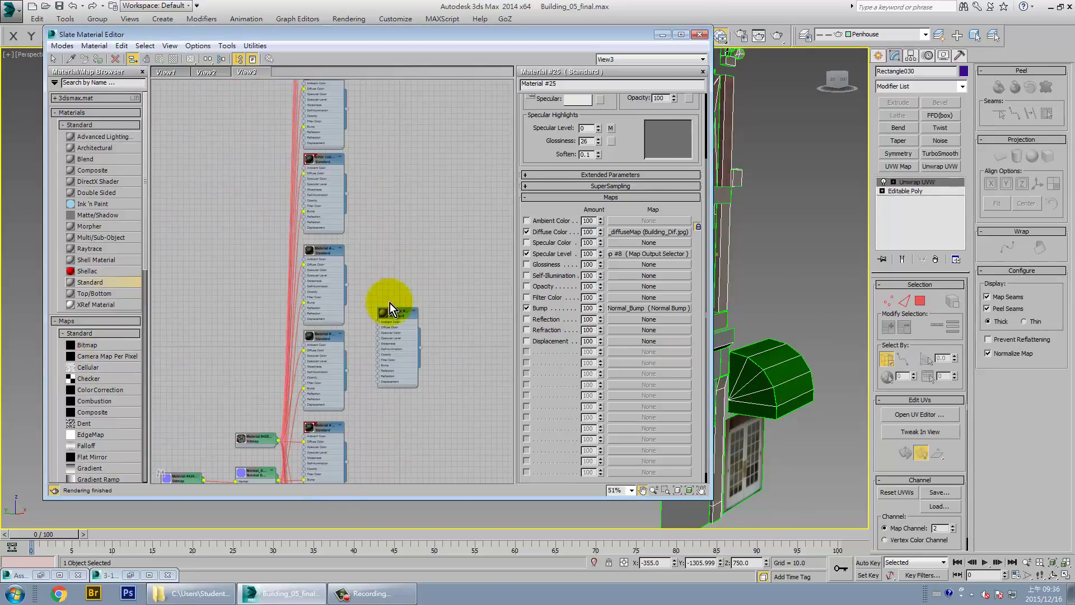
scroll(358, 280, "down", 5)
- Delete the View3 node view and move the material editor out of the way
right_click(249, 74)
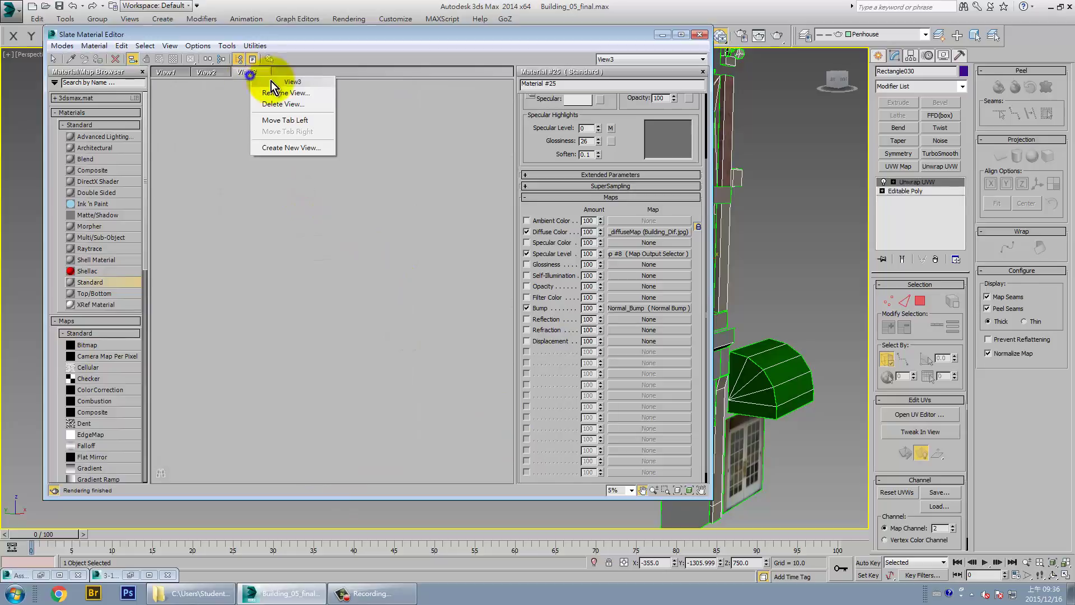
left_click(286, 105)
left_click(563, 339)
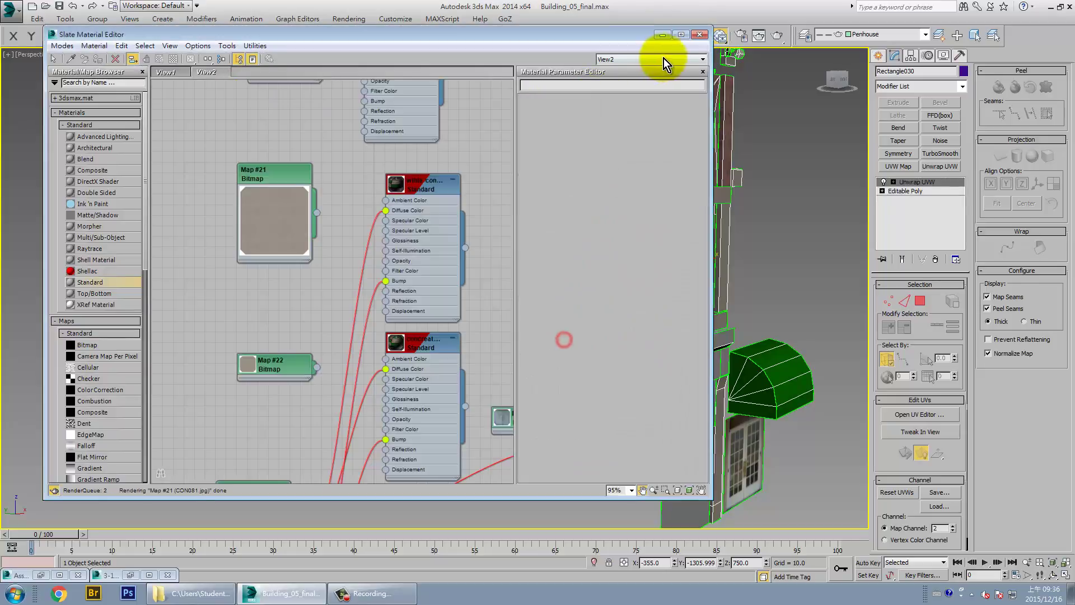
mouse_move(871, 383)
middle_mouse_down()
mouse_move(727, 352)
mouse_move(629, 347)
mouse_move(614, 358)
mouse_move(694, 329)
mouse_move(638, 321)
middle_mouse_up()
scroll(617, 340, "down", 3)
- Set the Unwrap UVW map channel to 1, moving the existing UVs across
scroll(547, 331, "up", 3)
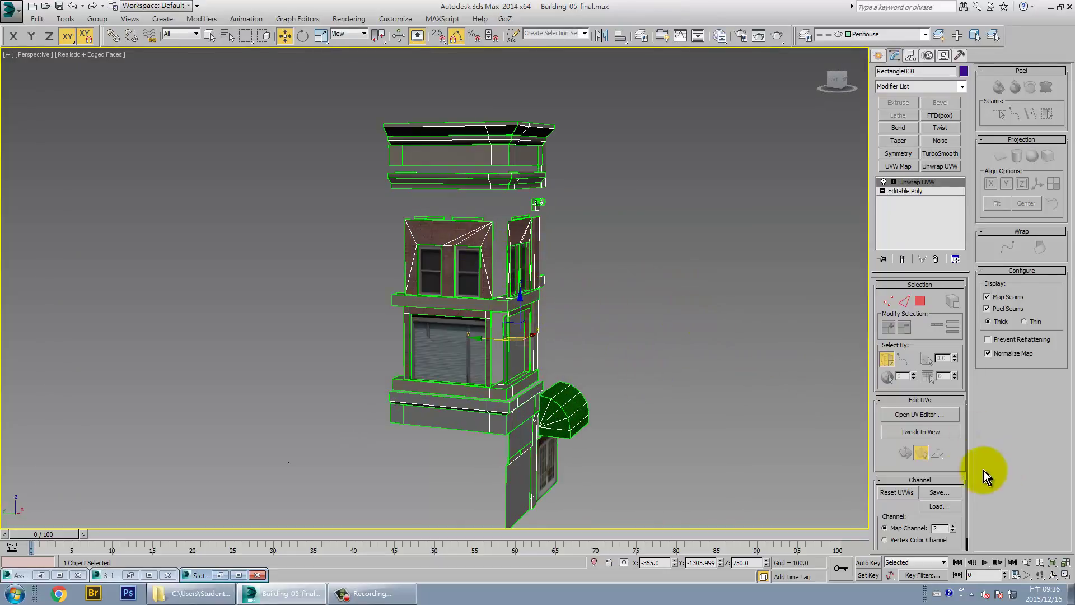
left_click_drag(962, 465, 960, 312)
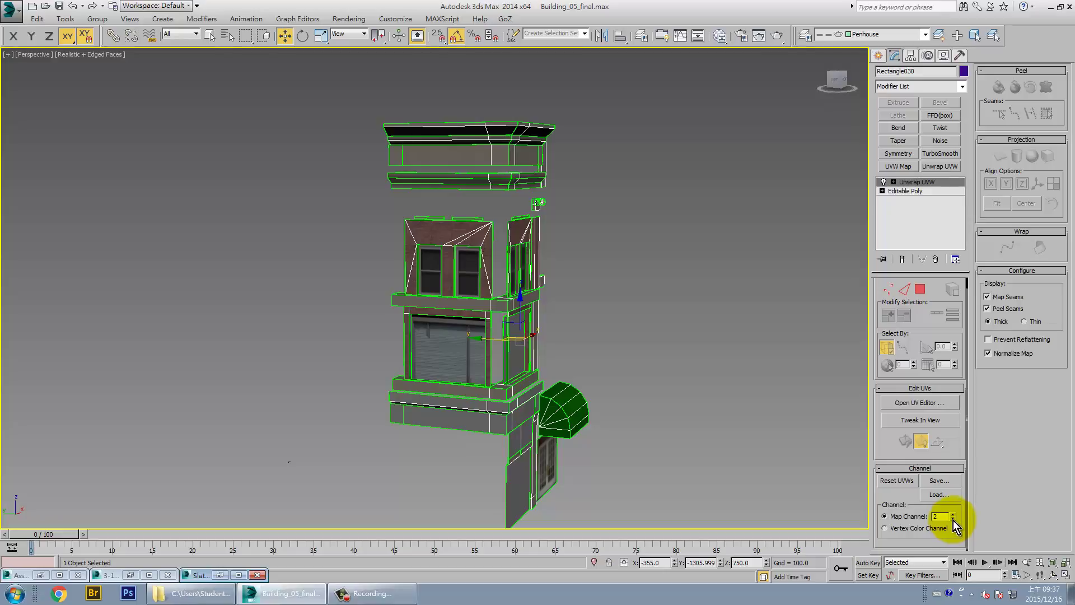
key("Return")
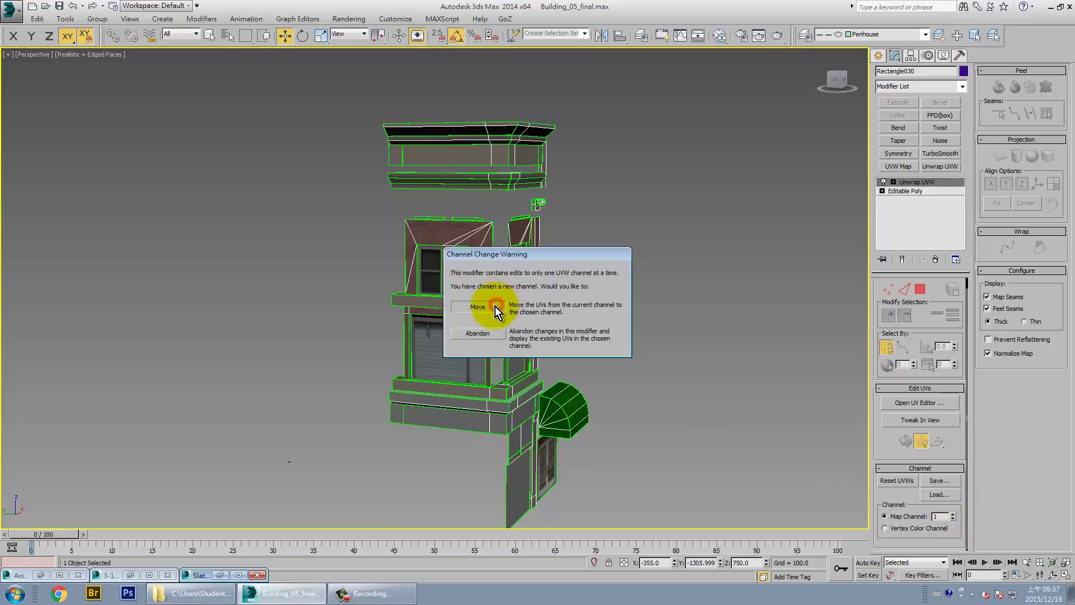
left_click(496, 307)
- Collapse Rectangle030's entire modifier stack to Editable Poly
middle_click_drag(630, 318, 593, 320, "alt")
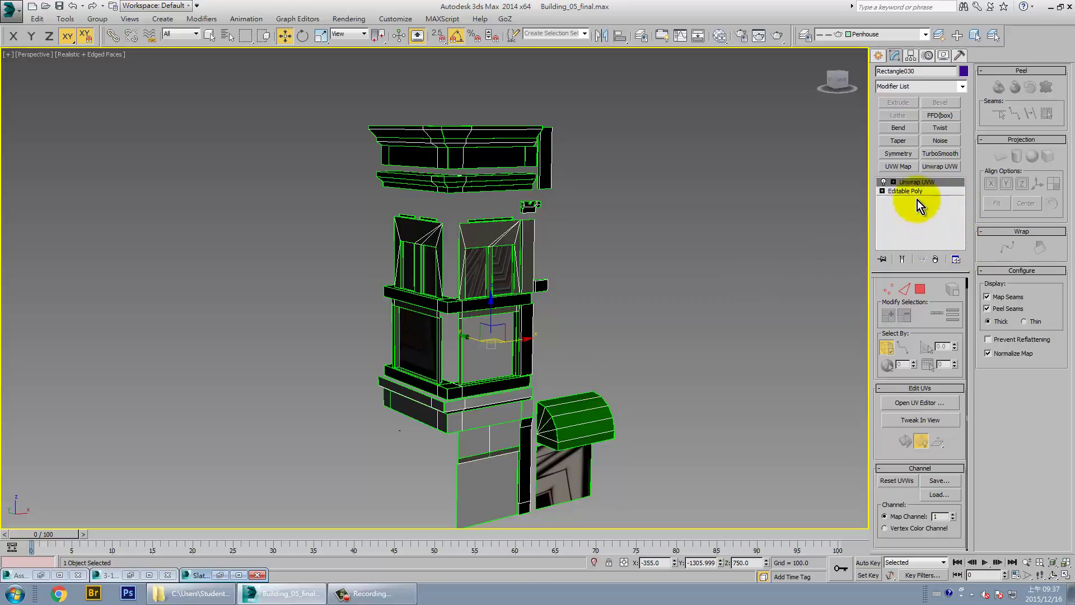
right_click(913, 186)
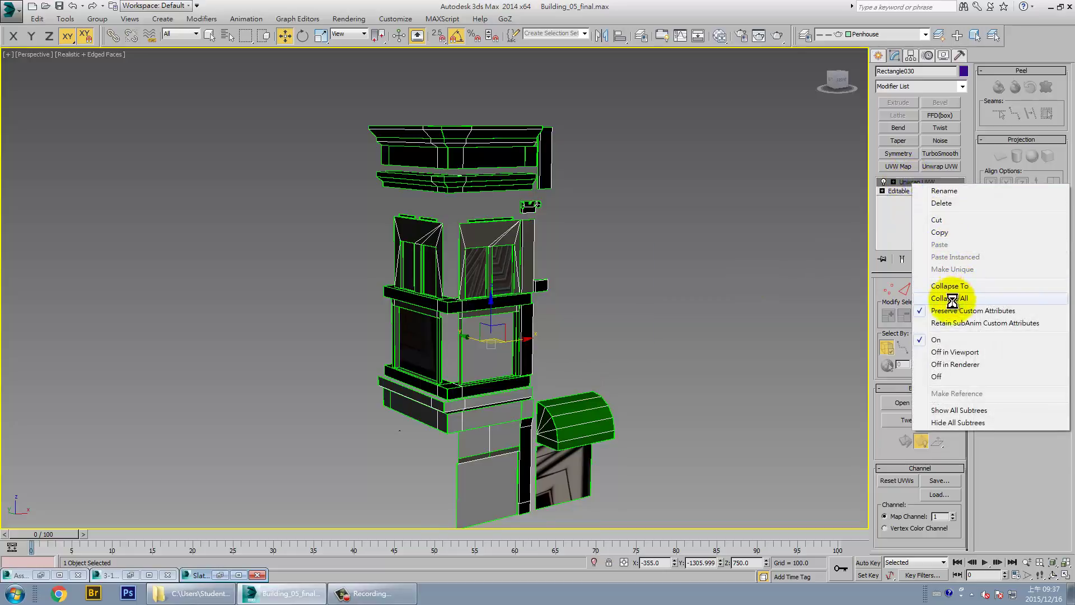
left_click(955, 292)
left_click(720, 38)
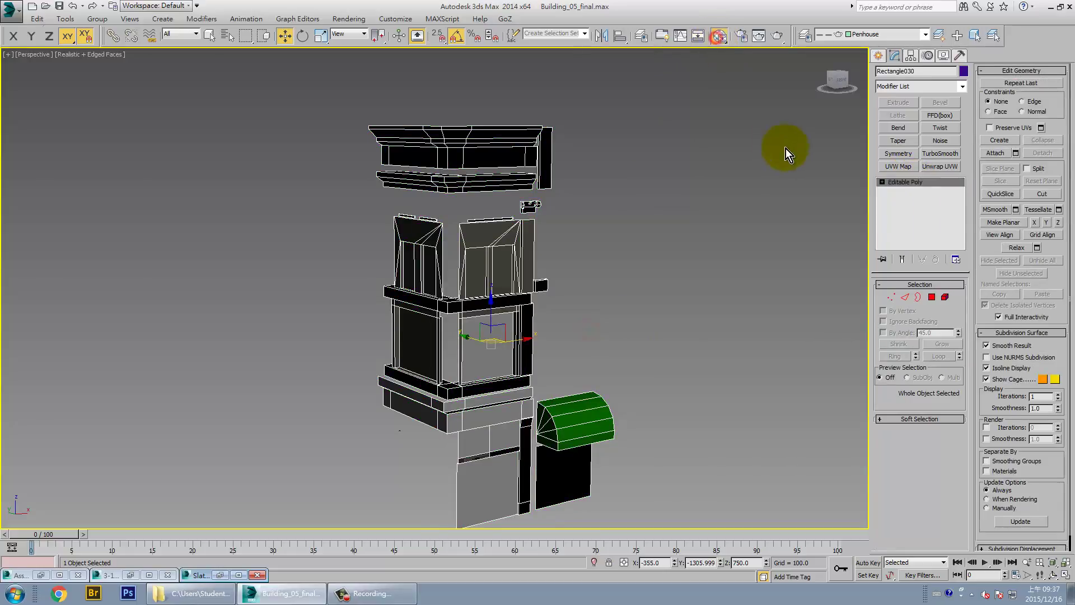
- Create a new View3 node view in Slate and add a Standard material to it
right_click(257, 72)
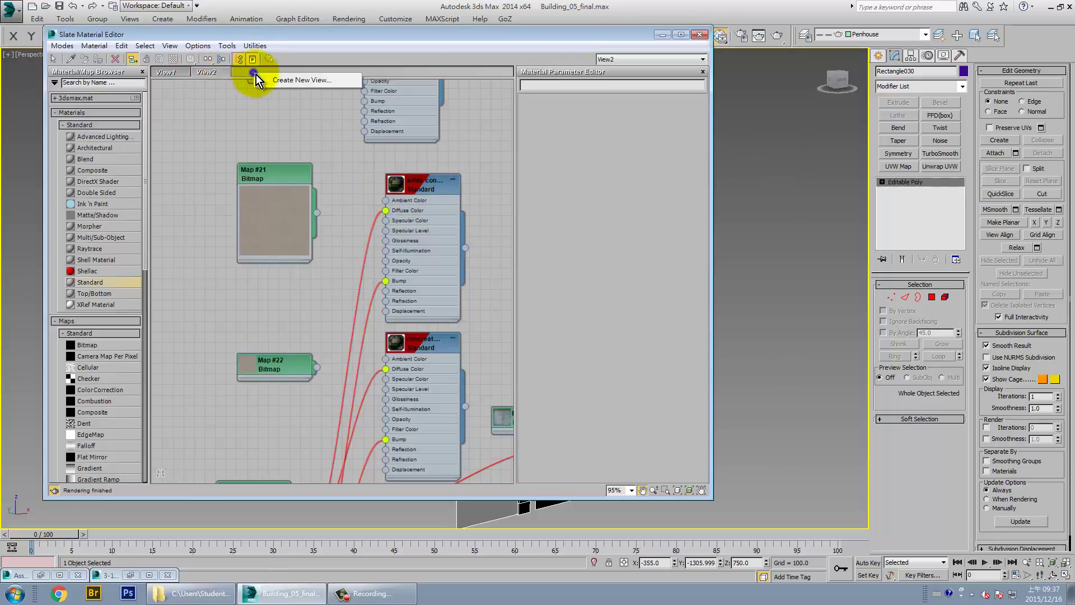
left_click(290, 82)
left_click(282, 102)
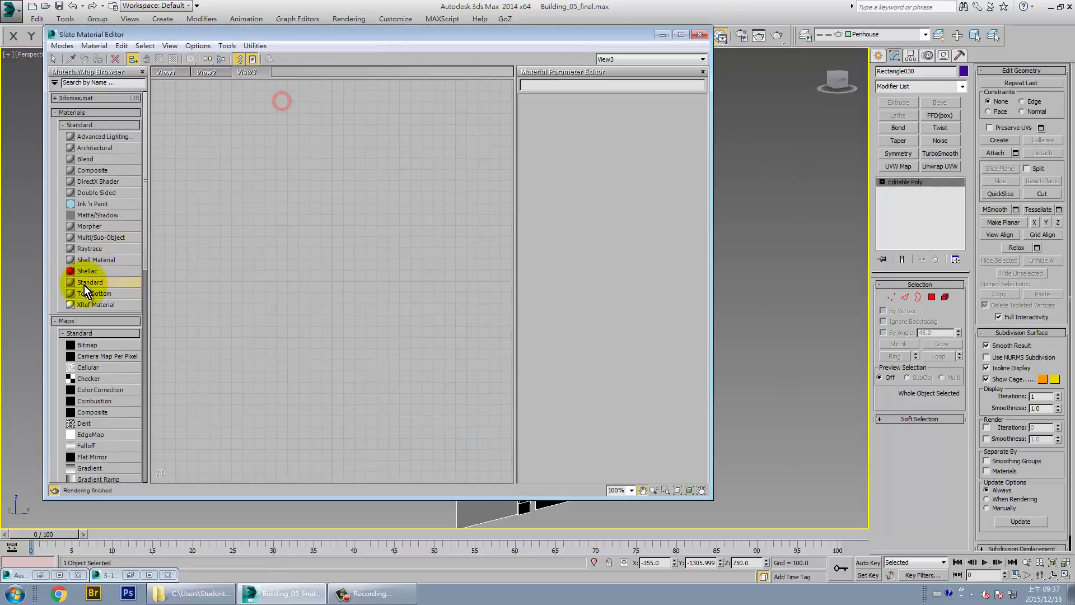
left_click_drag(87, 282, 325, 176)
- Wire a Bitmap loading Building_dif.jpg from the Building02 folder into Diffuse Color
left_click_drag(287, 209, 230, 112)
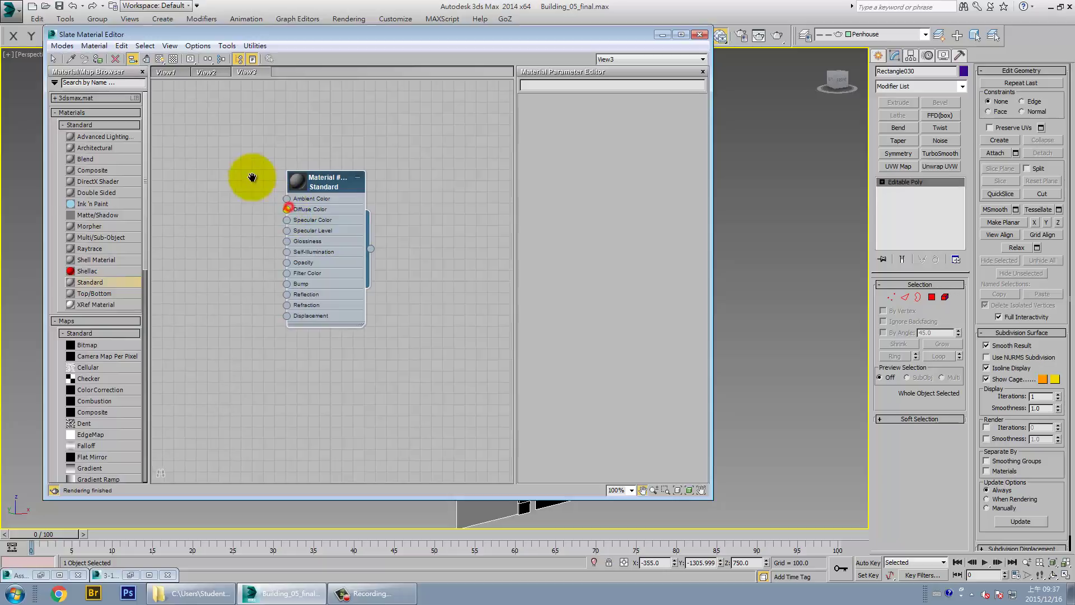
mouse_move(255, 127)
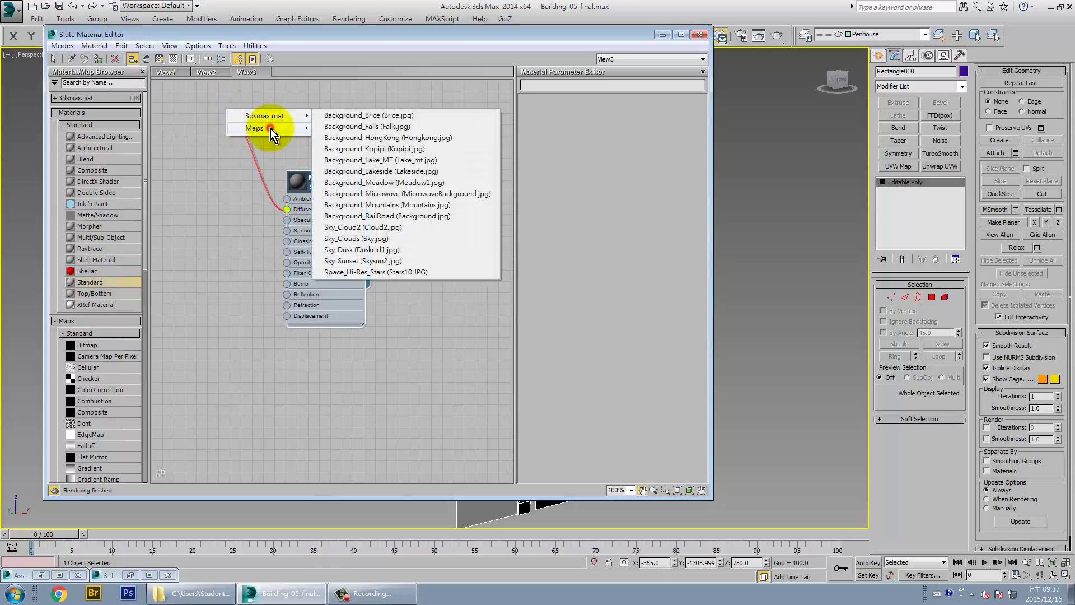
left_click(354, 128)
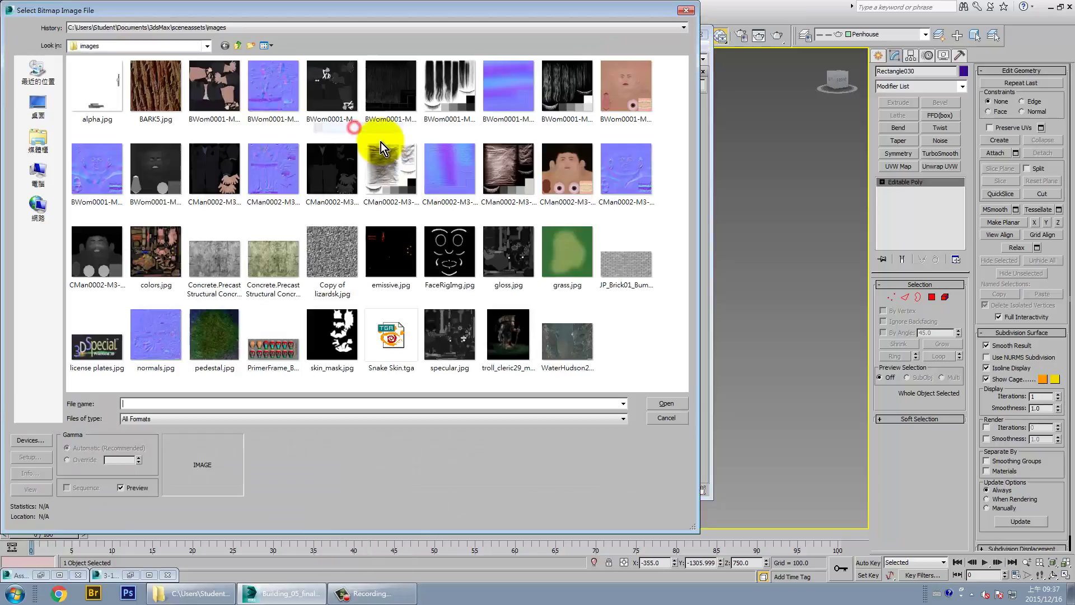
left_click(311, 27)
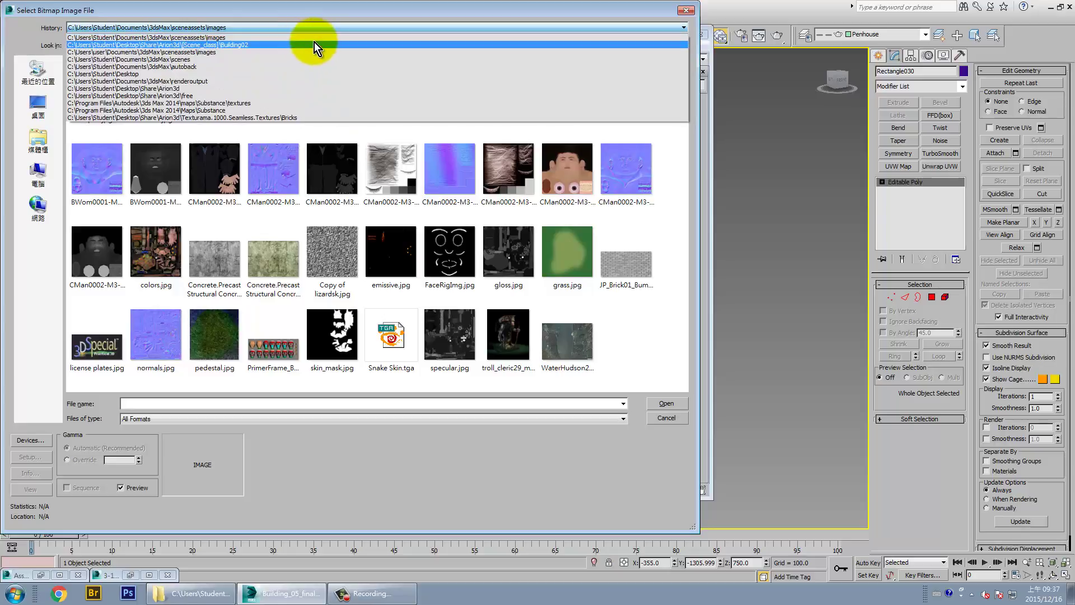
left_click(313, 44)
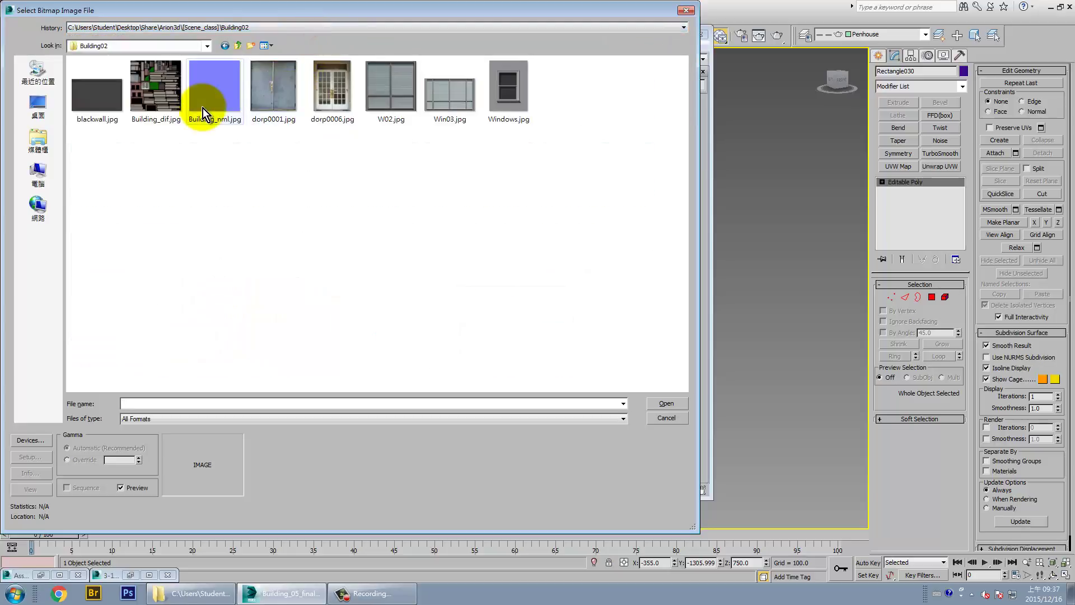
left_click(179, 102)
double_click(169, 95)
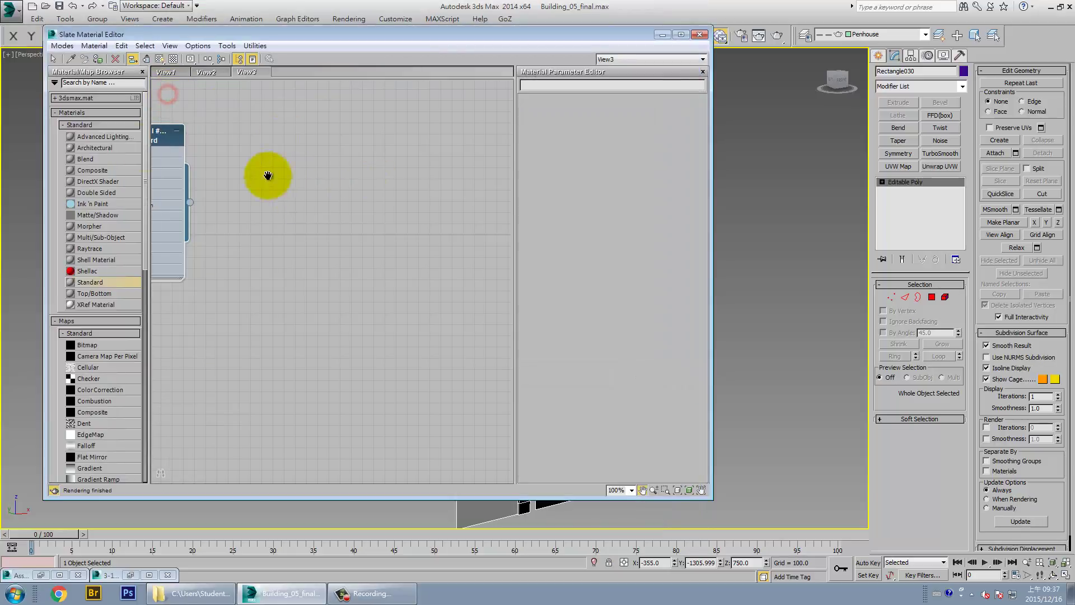
middle_click_drag(166, 135, 350, 140)
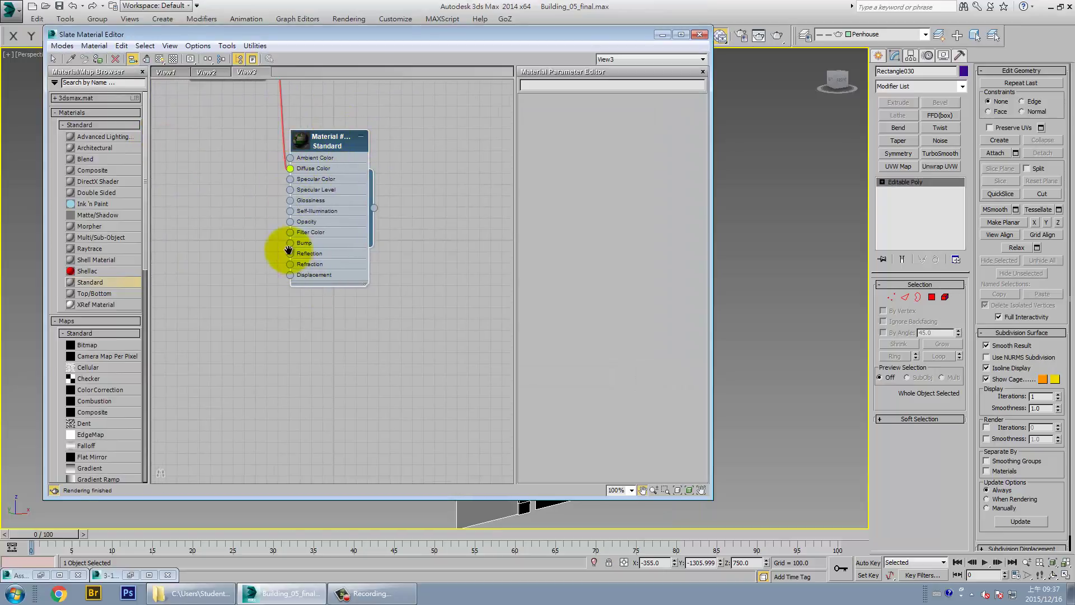
- Wire a second Bitmap loading Building_nml.jpg into the material's Bump slot
left_click_drag(294, 247, 255, 242)
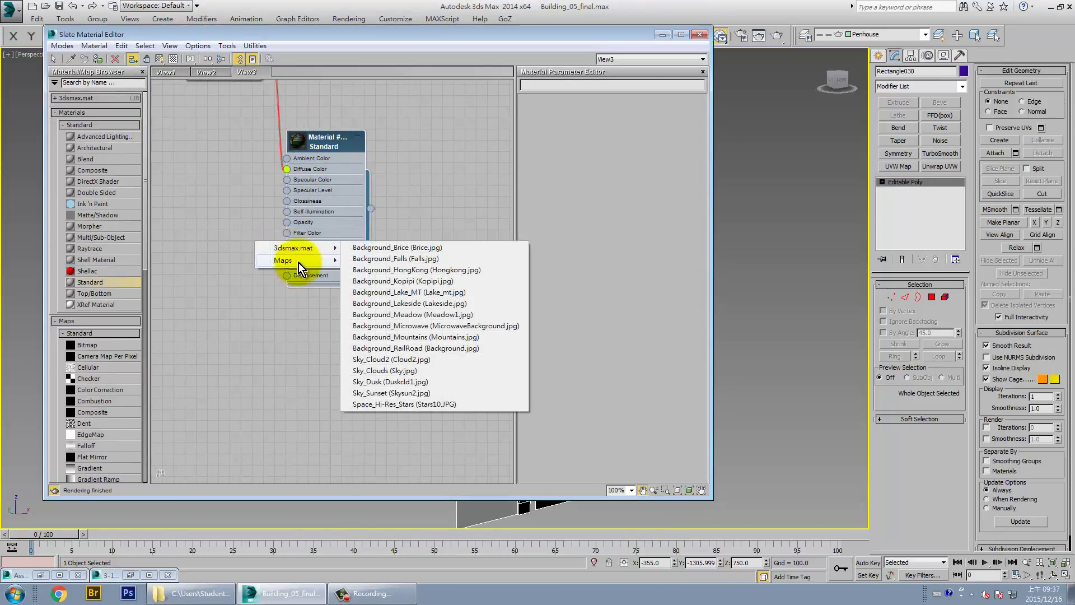
left_click(298, 261)
left_click(378, 160)
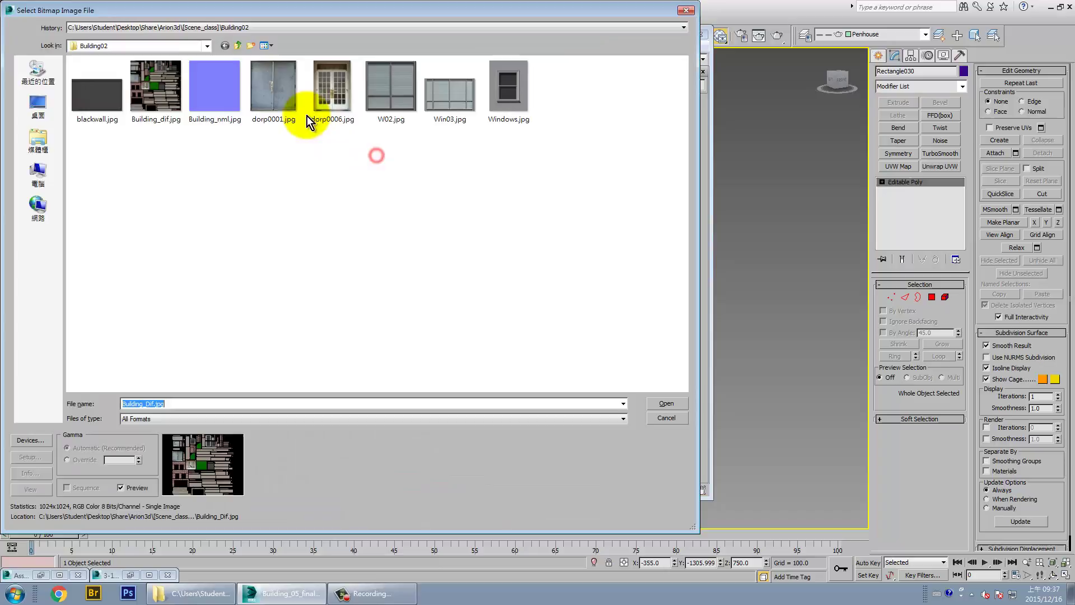
double_click(230, 100)
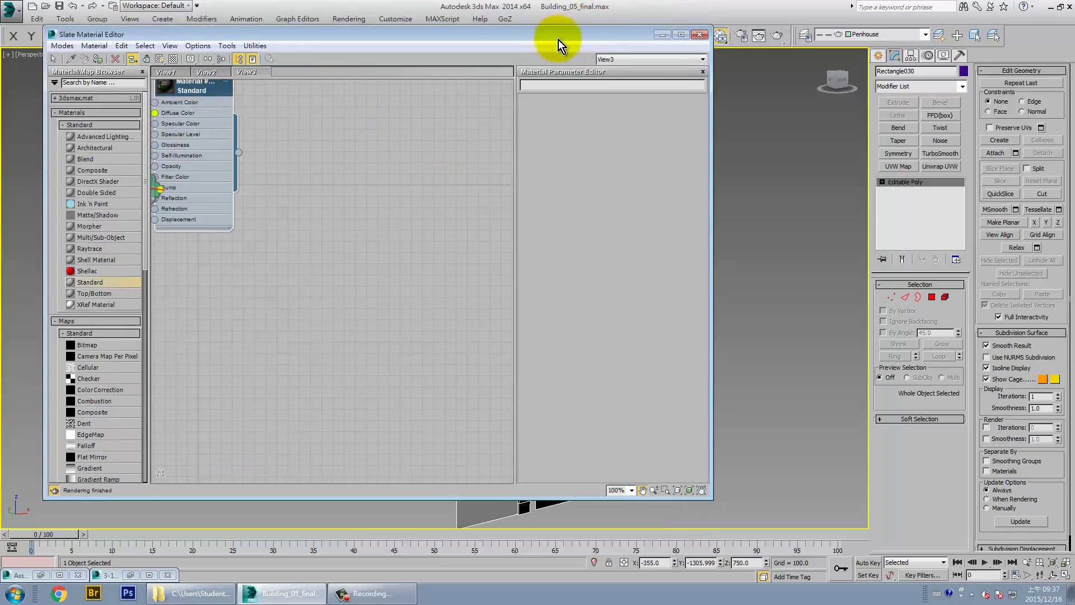
- Tidy the node layout and assign the new material to the selected panel
left_click_drag(559, 39, 19, 161)
mouse_move(86, 164)
middle_mouse_down()
mouse_move(437, 342)
mouse_move(224, 240)
middle_mouse_up()
mouse_move(222, 244)
left_mouse_down()
mouse_move(612, 437)
mouse_move(385, 353)
mouse_move(304, 354)
mouse_move(322, 331)
mouse_move(320, 409)
mouse_move(379, 516)
mouse_move(337, 346)
mouse_move(173, 289)
mouse_move(213, 314)
left_mouse_up()
left_click(281, 220)
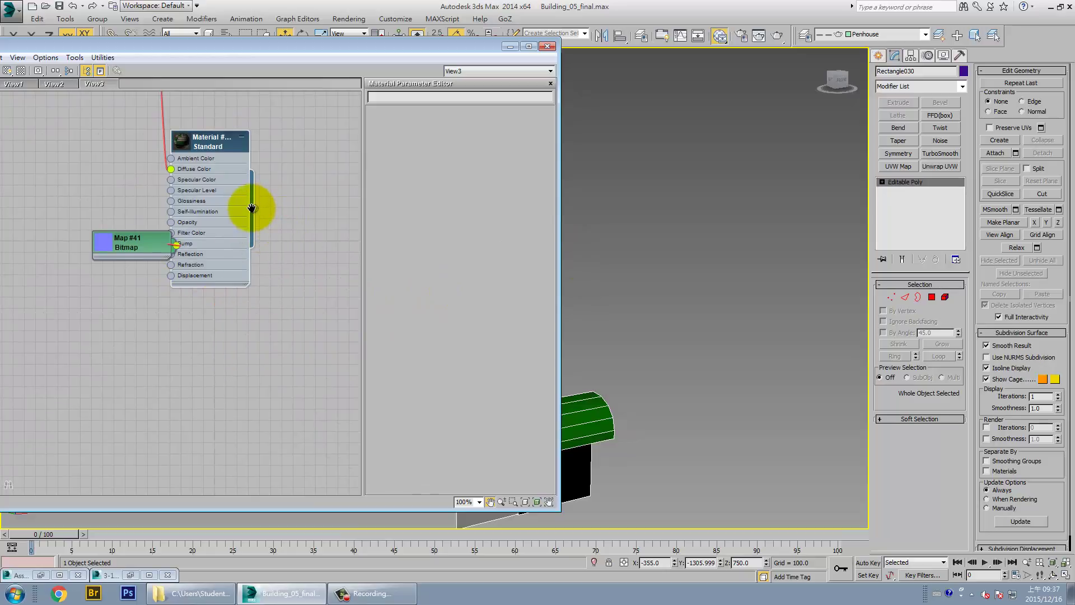
middle_click_drag(260, 192, 362, 99)
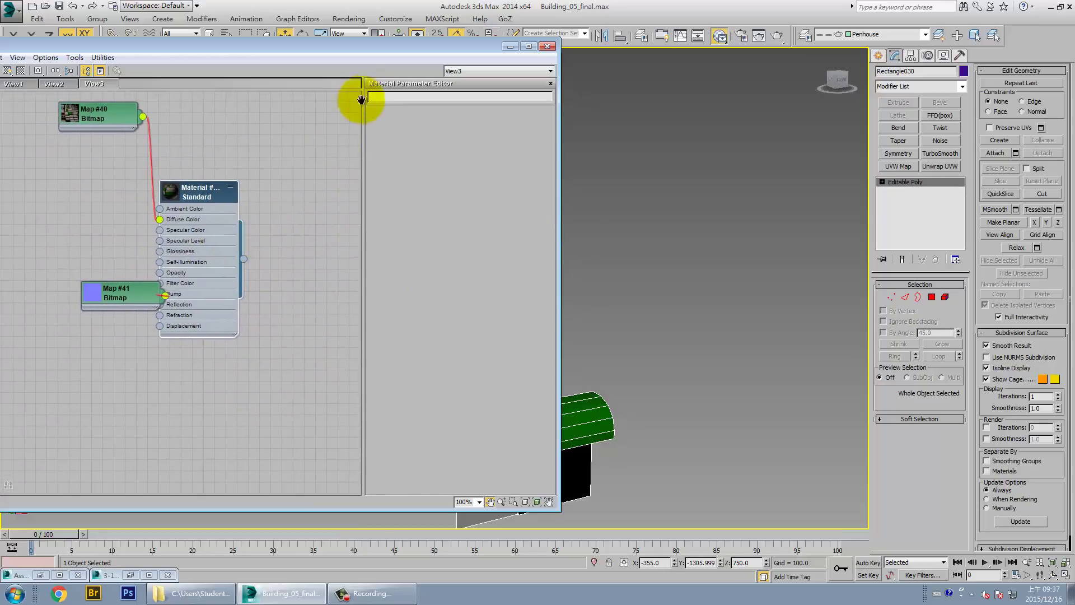
scroll(623, 224, "down", 5)
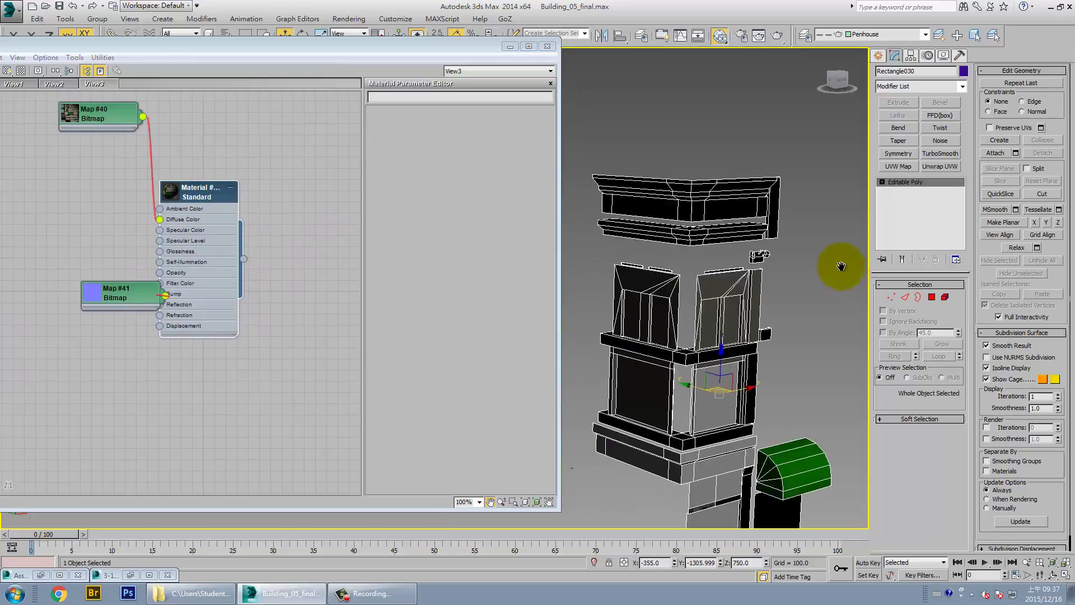
left_click_drag(242, 260, 321, 287)
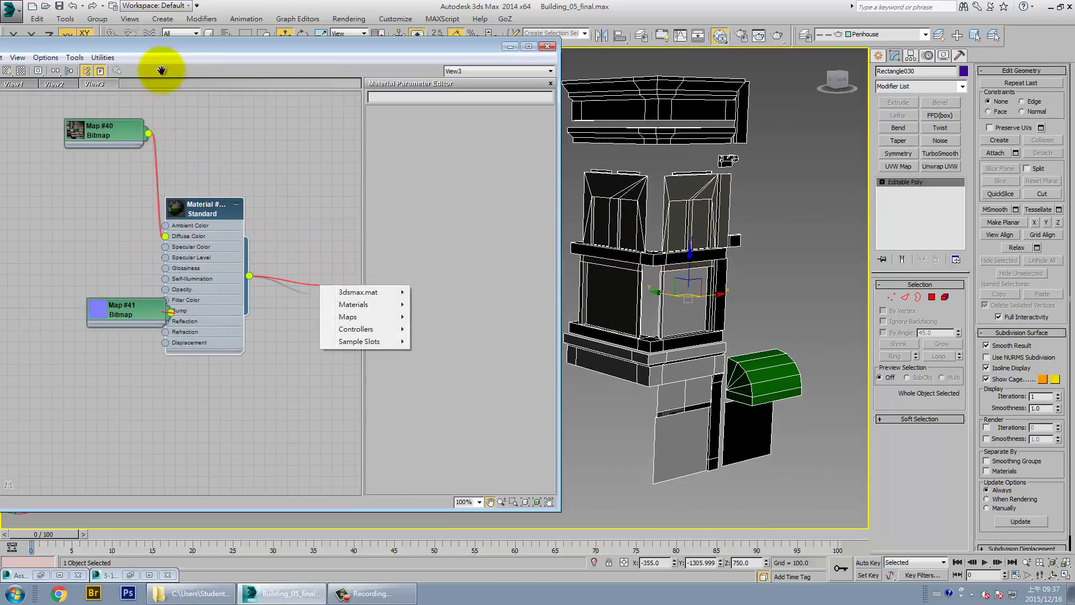
mouse_move(188, 46)
left_mouse_down()
mouse_move(291, 92)
mouse_move(3, 132)
left_mouse_up()
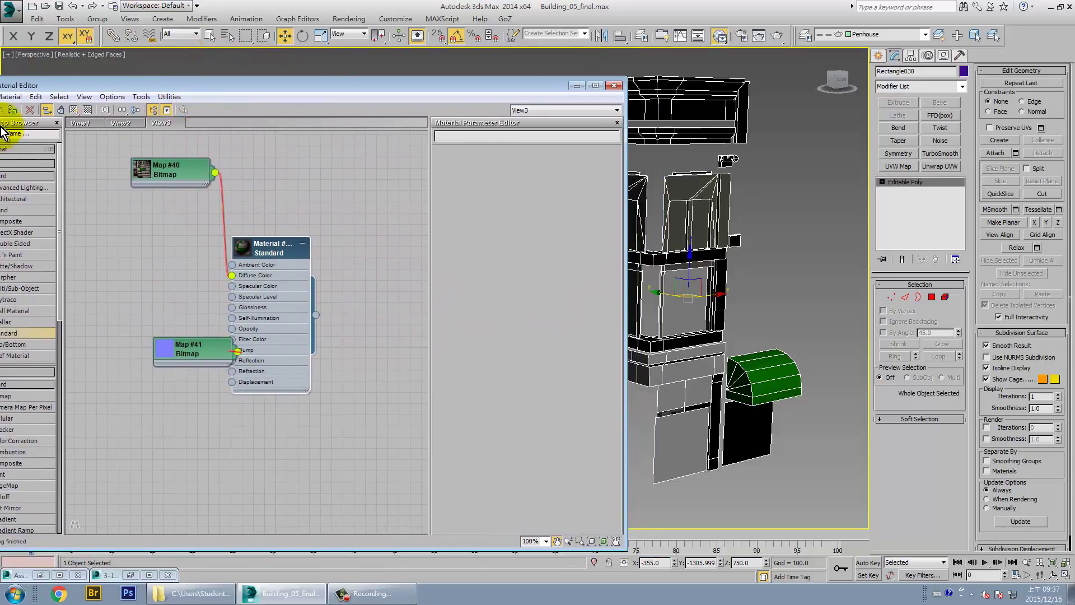
left_click(10, 111)
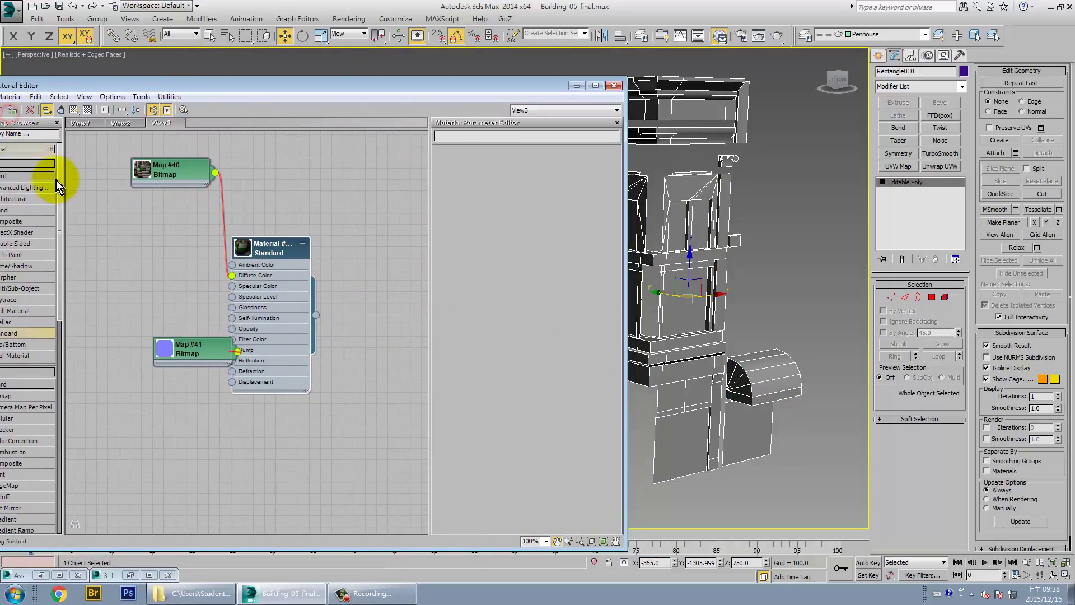
left_click(74, 109)
mouse_move(781, 307)
middle_mouse_down("alt")
mouse_move(745, 307)
mouse_move(852, 306)
mouse_move(643, 252)
mouse_move(629, 259)
mouse_move(660, 251)
mouse_move(751, 271)
mouse_move(710, 271)
mouse_move(807, 278)
mouse_move(735, 243)
middle_mouse_up("alt")
scroll(806, 278, "up", 2)
scroll(770, 269, "up", 3)
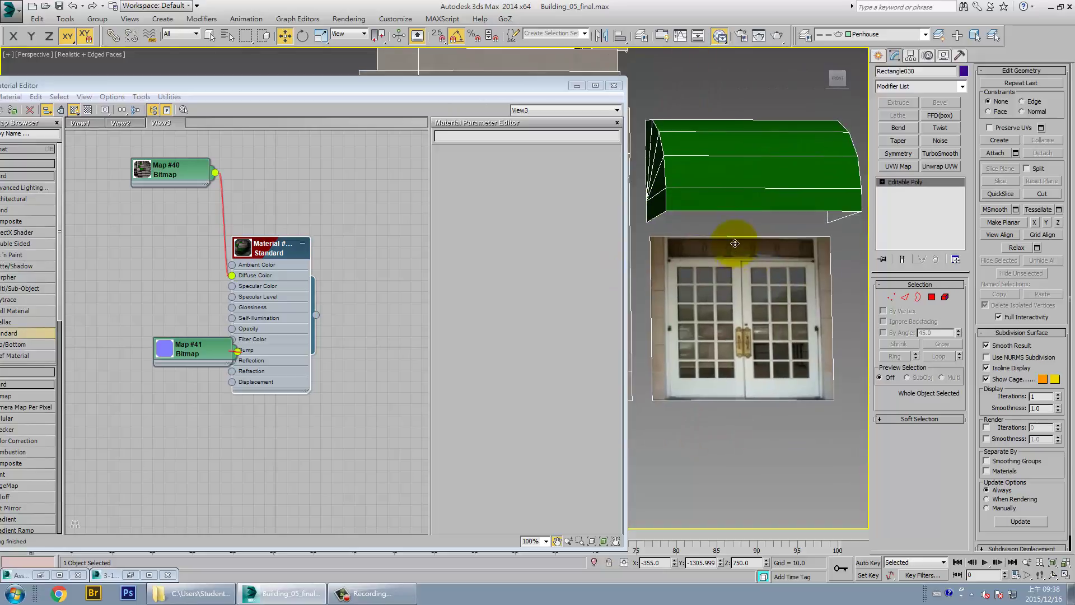
mouse_move(710, 198)
middle_mouse_down("alt")
mouse_move(751, 213)
mouse_move(706, 218)
middle_mouse_up("alt")
scroll(706, 218, "up", 3)
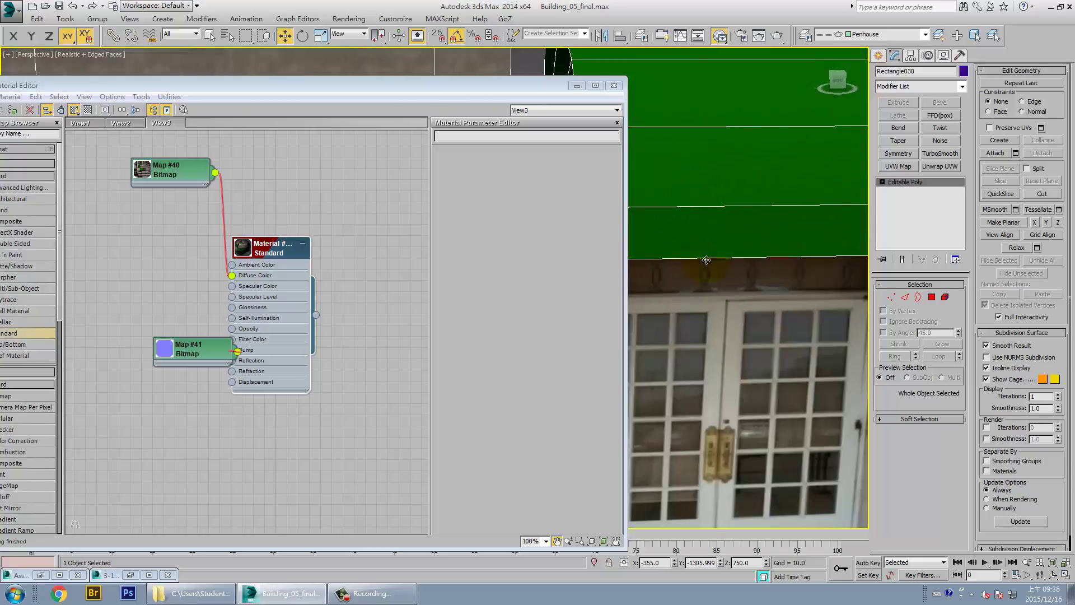
left_click(194, 176)
middle_click_drag(194, 176, 190, 186)
scroll(706, 271, "up", 3)
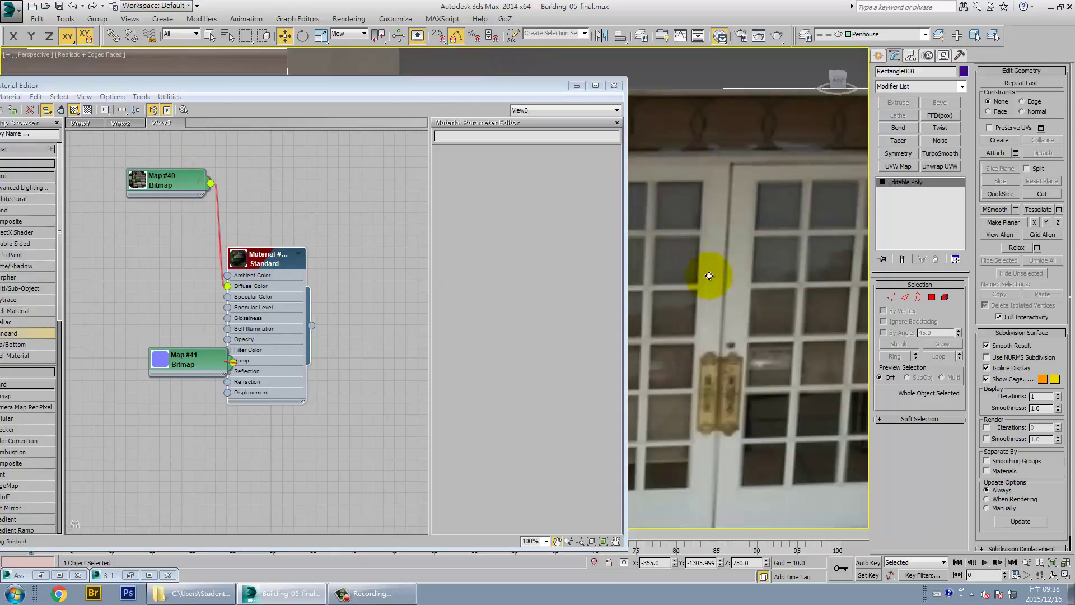
mouse_move(710, 271)
middle_mouse_down()
mouse_move(803, 329)
mouse_move(879, 281)
mouse_move(813, 314)
mouse_move(897, 139)
mouse_move(768, 99)
mouse_move(728, 380)
mouse_move(644, 212)
mouse_move(711, 310)
middle_mouse_up()
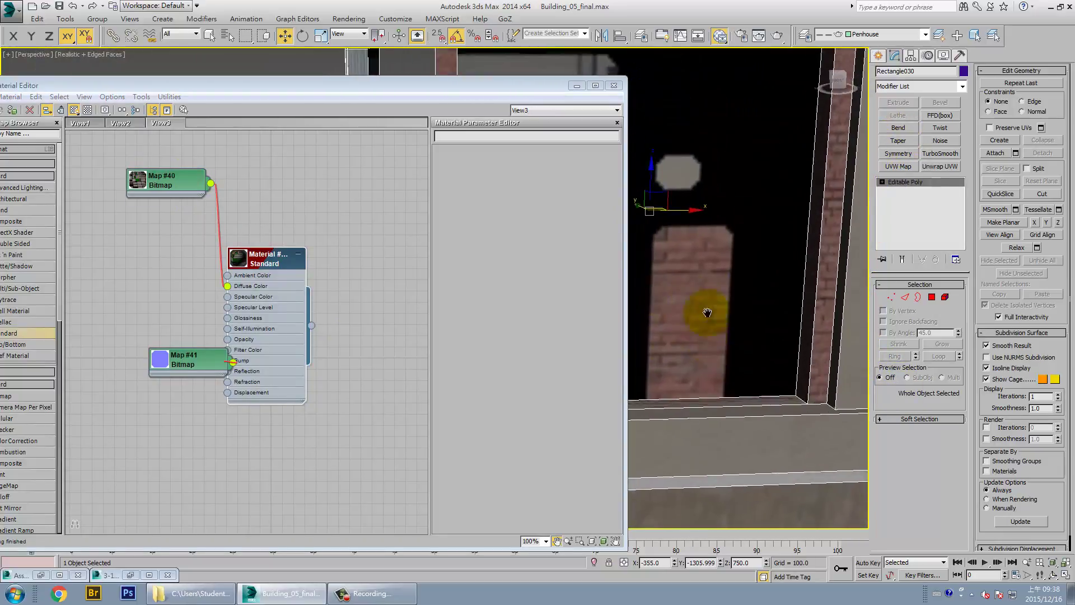
scroll(715, 260, "down", 3)
mouse_move(715, 260)
middle_mouse_down("alt")
mouse_move(796, 291)
mouse_move(755, 279)
middle_mouse_up("alt")
scroll(745, 269, "up", 3)
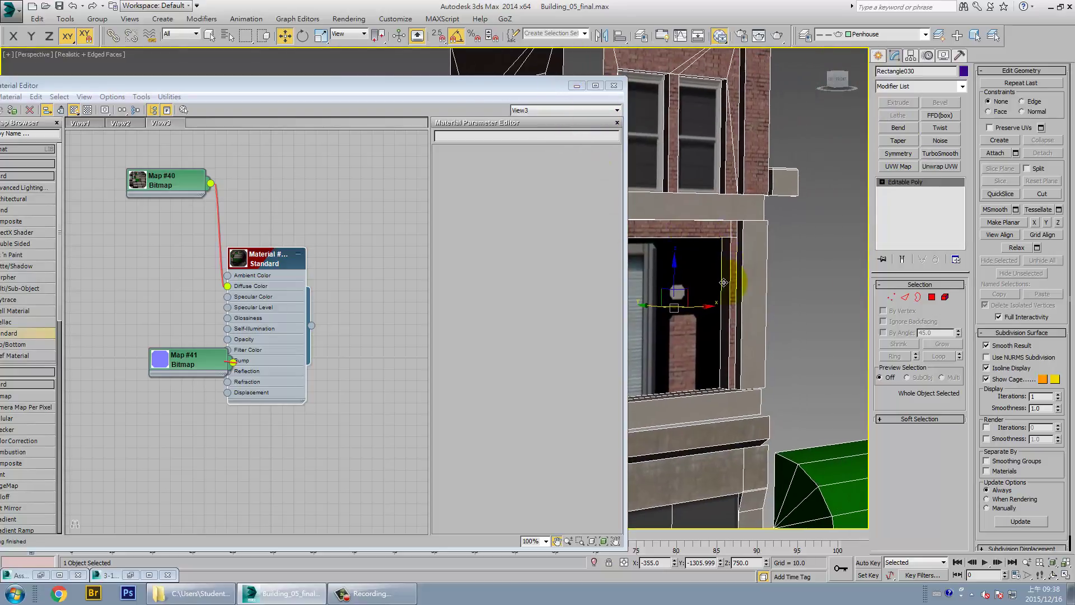
scroll(735, 261, "up", 4)
scroll(737, 261, "down", 10)
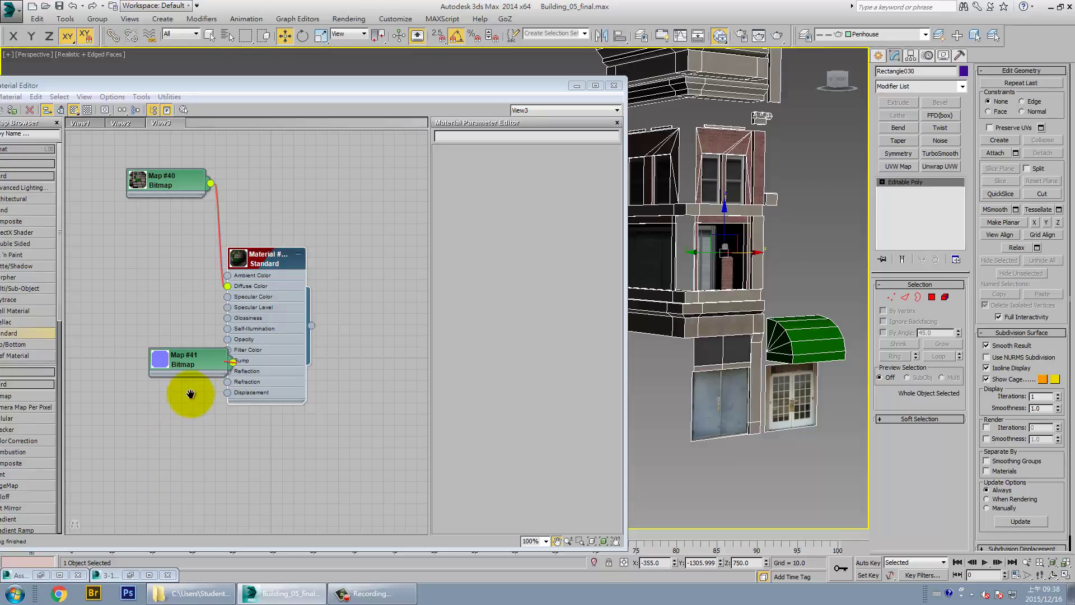
middle_click_drag(191, 397, 199, 364)
left_click(148, 461)
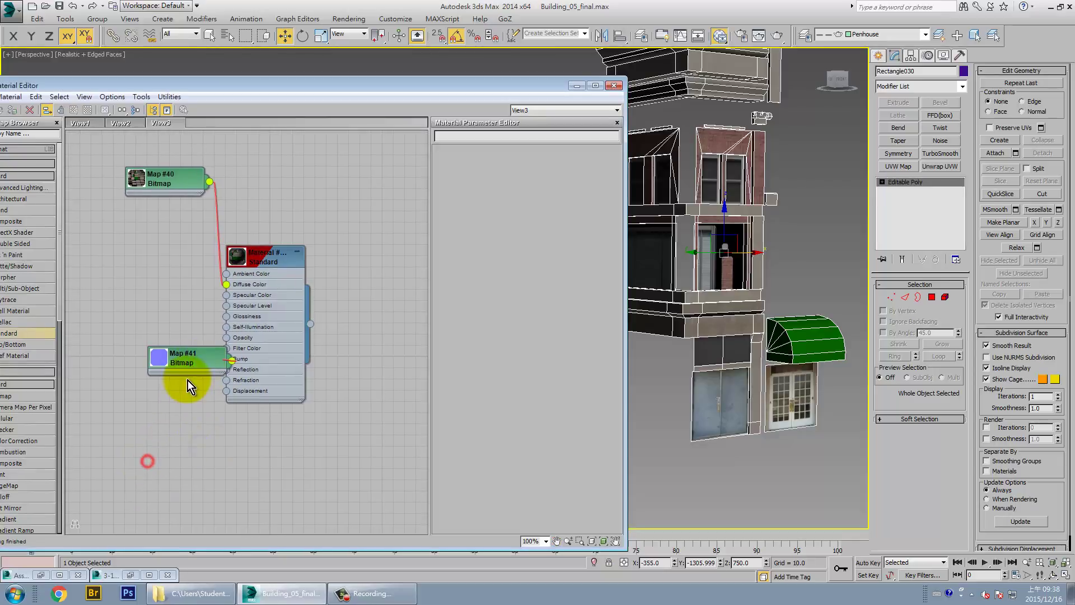
- Insert a Normal Bump map in the Bump slot, feeding Map #41 into its Normal input
left_click_drag(310, 325, 348, 388)
left_click(177, 355)
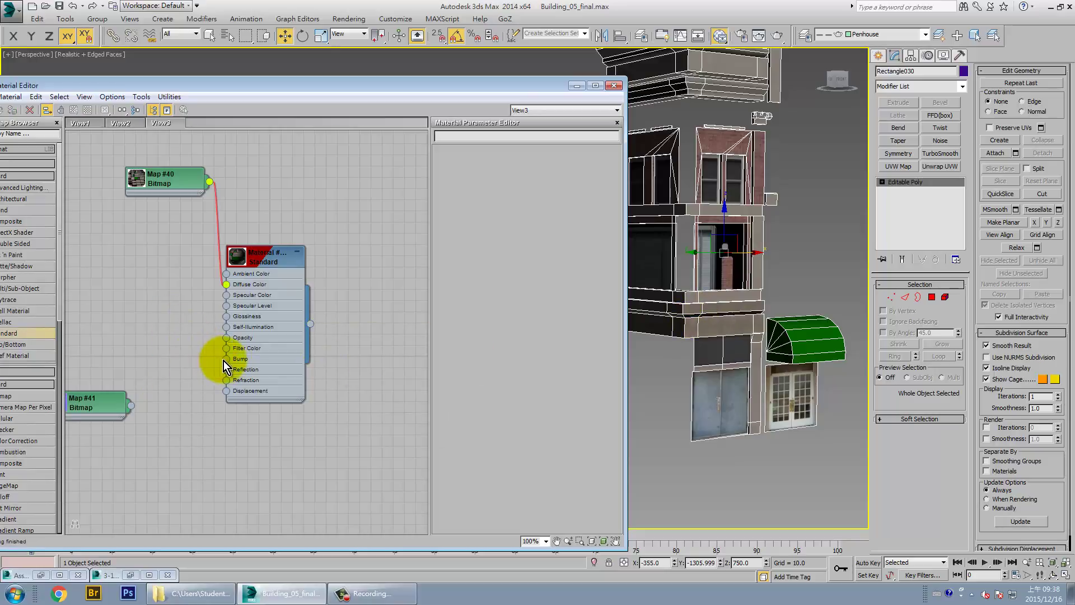
left_click_drag(225, 360, 179, 325)
left_click(223, 343)
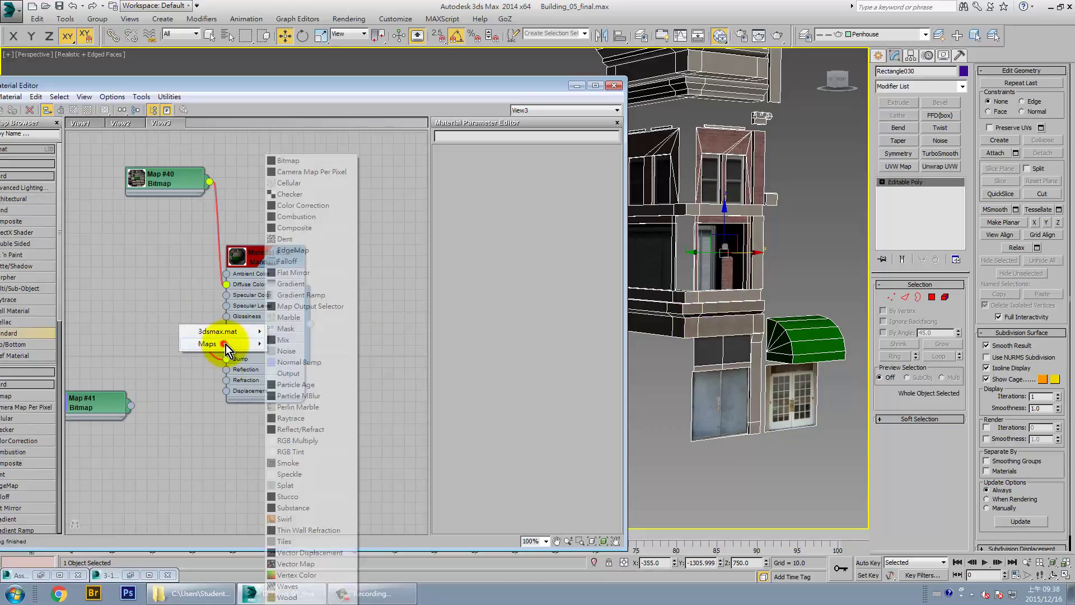
left_click(298, 361)
left_click_drag(132, 405, 137, 340)
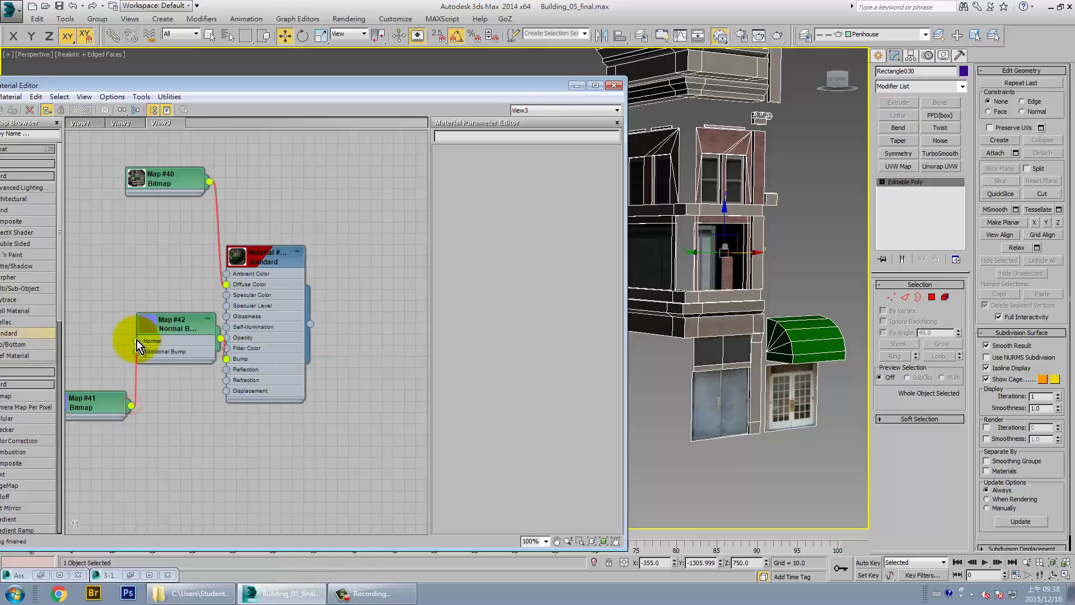
- Set the material's Bump amount to 100 and show its shaded material in the viewport
double_click(275, 255)
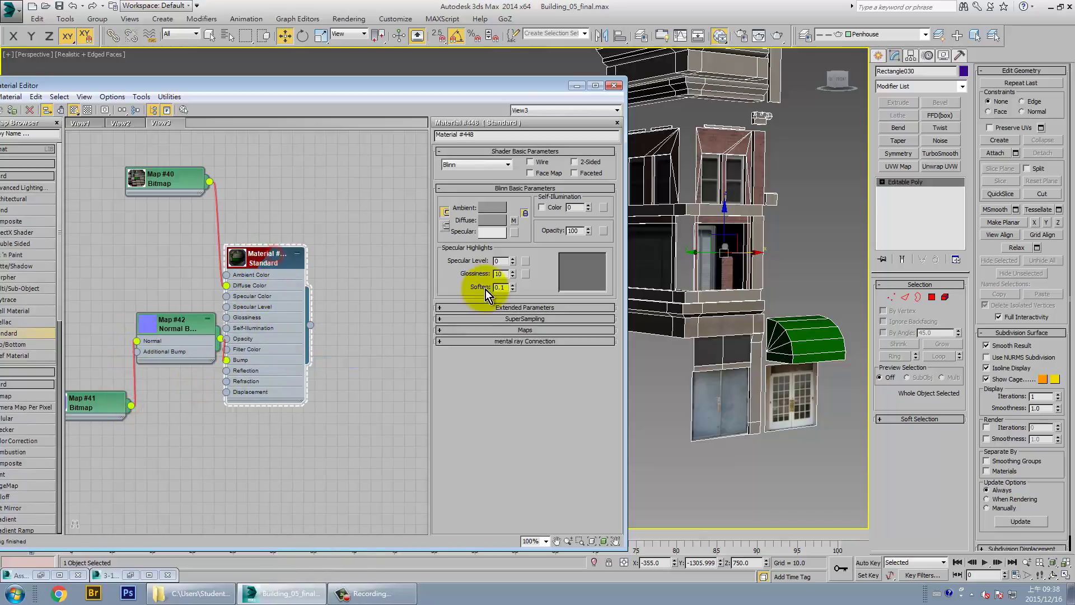
left_click(491, 331)
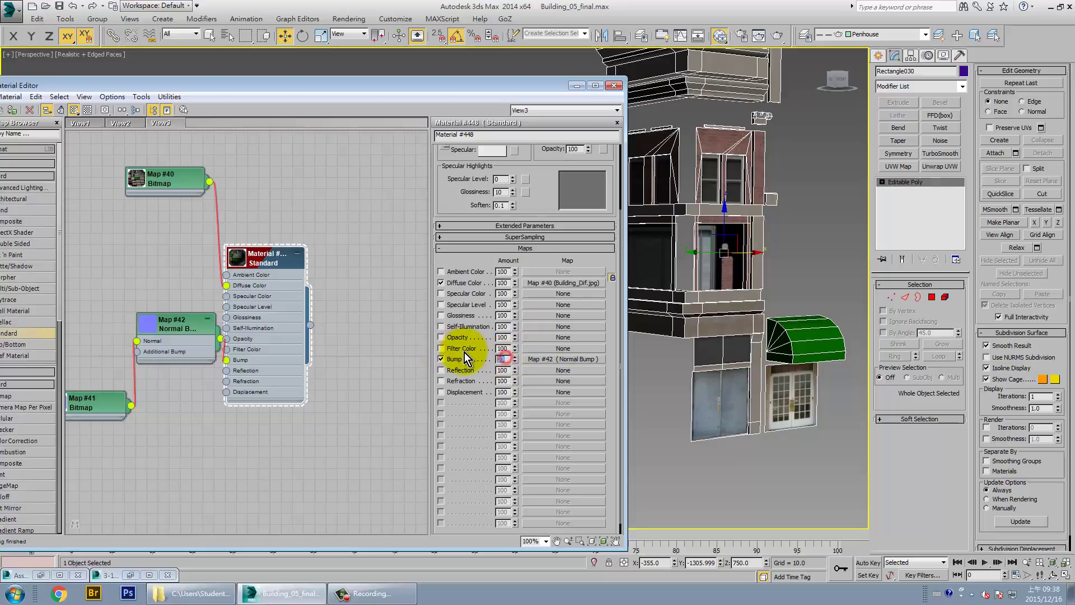
type("100")
key("Return")
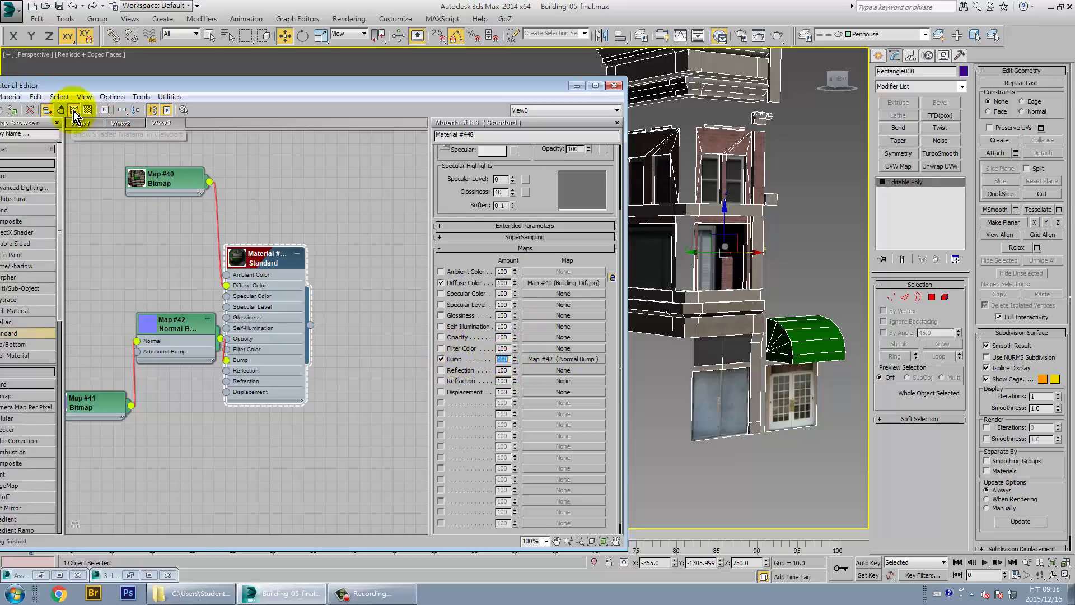
left_click(74, 110)
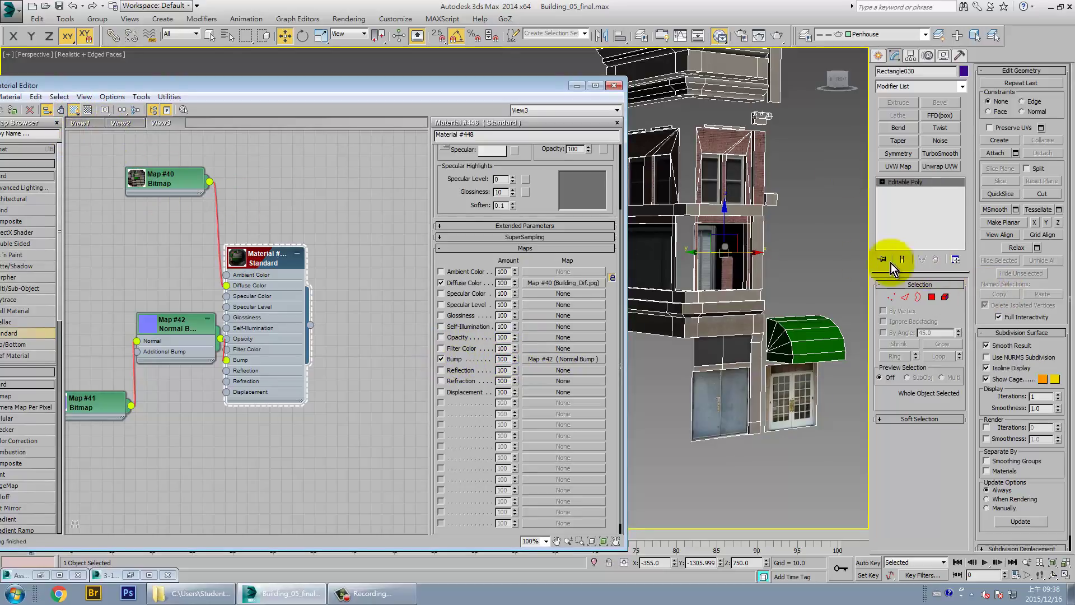
- Deselect the building and pan the view to frame the whole facade
left_click(804, 161)
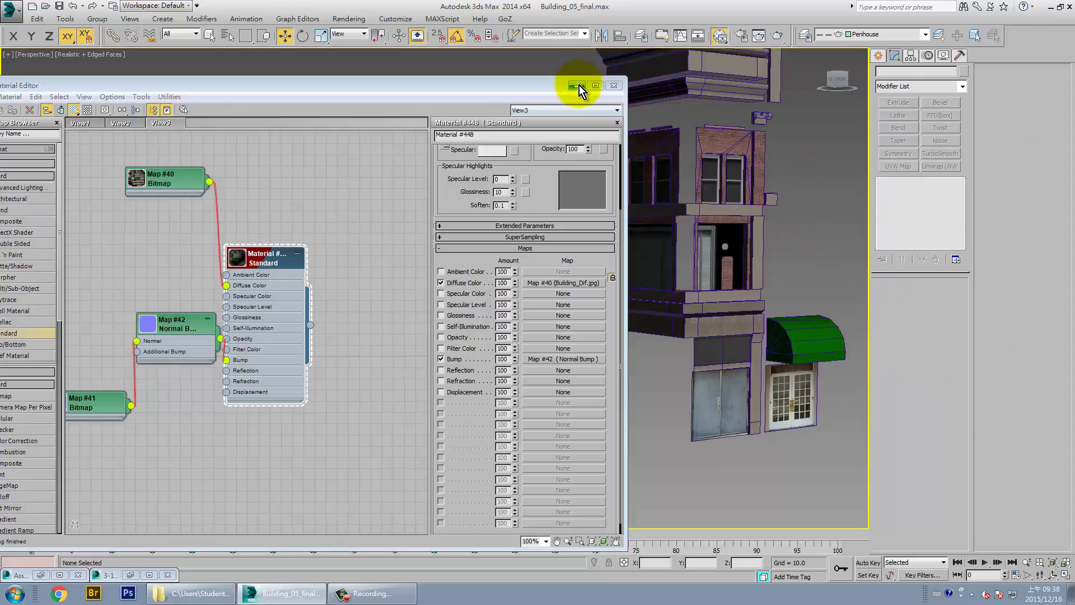
scroll(727, 179, "down", 3)
scroll(646, 197, "up", 8)
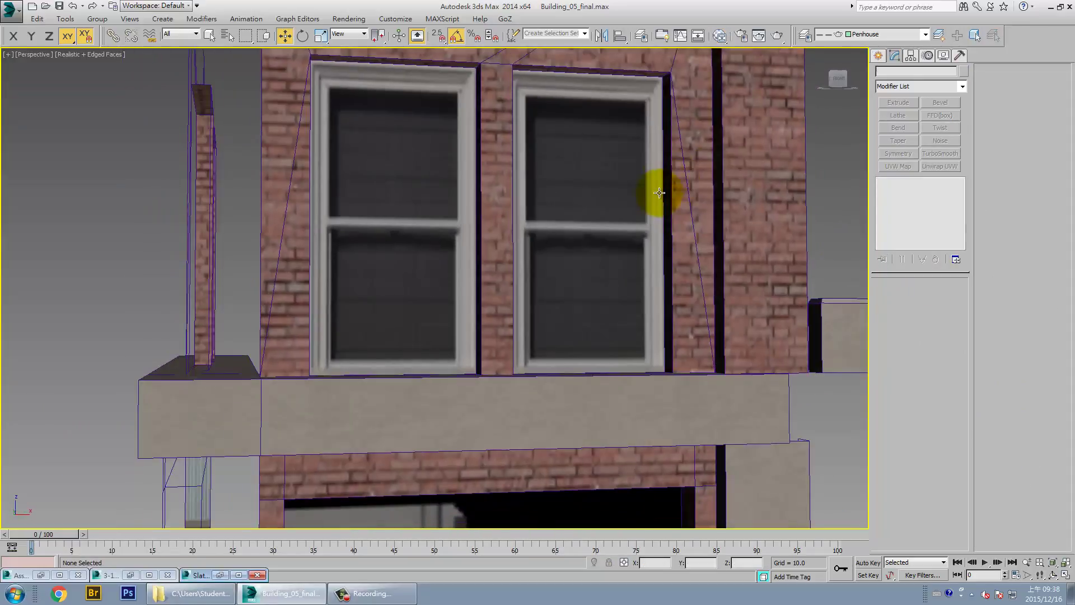
scroll(659, 193, "down", 5)
scroll(571, 156, "down", 3)
mouse_move(572, 156)
middle_mouse_down()
mouse_move(617, 243)
mouse_move(595, 274)
mouse_move(563, 270)
mouse_move(554, 282)
mouse_move(583, 293)
mouse_move(556, 408)
mouse_move(521, 452)
mouse_move(537, 385)
middle_mouse_up()
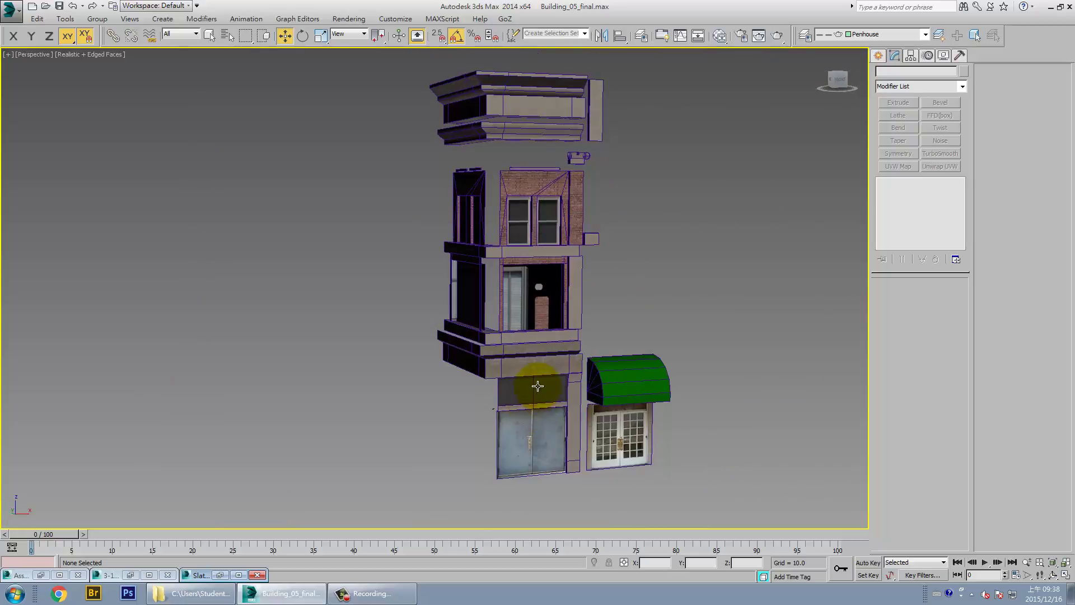
- In Element mode, select the narrow pillar beside the middle-floor window
left_click(538, 386)
left_click(946, 297)
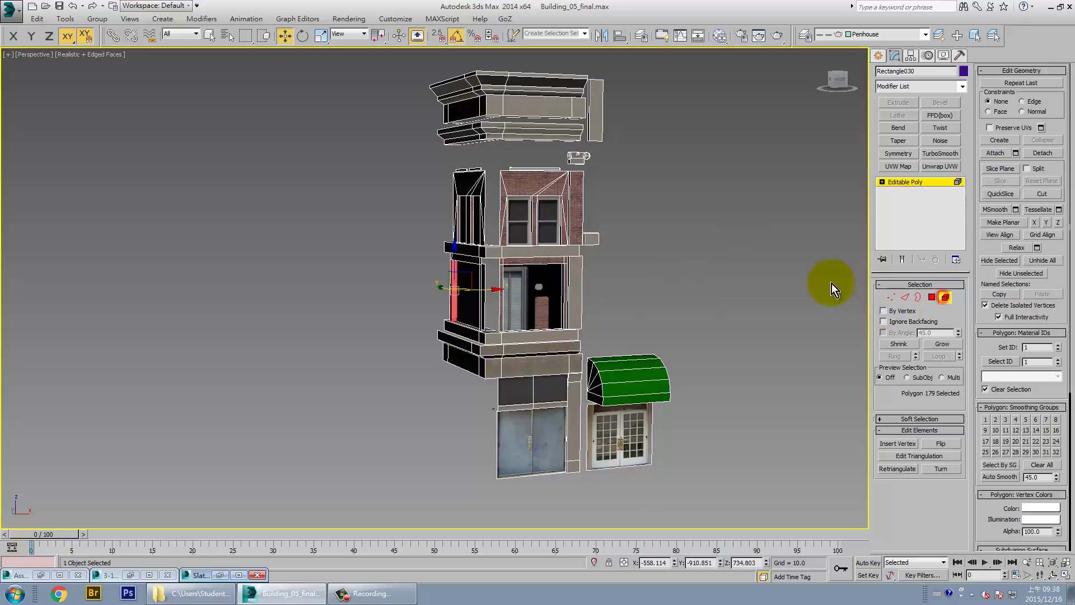
left_click(505, 396)
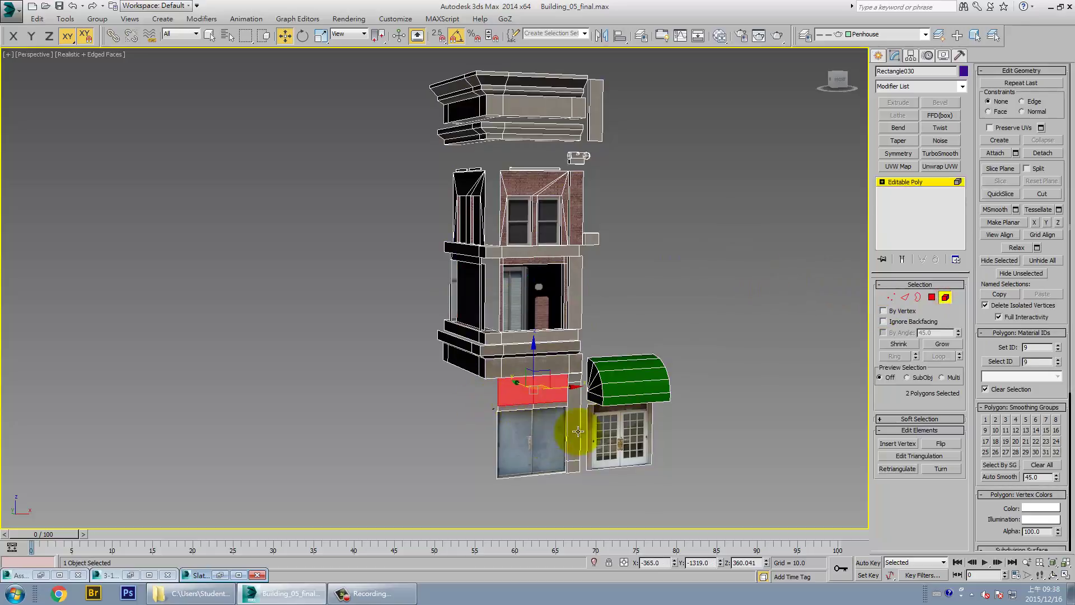
middle_click_drag(576, 433, 555, 442, "alt")
scroll(588, 328, "up", 2)
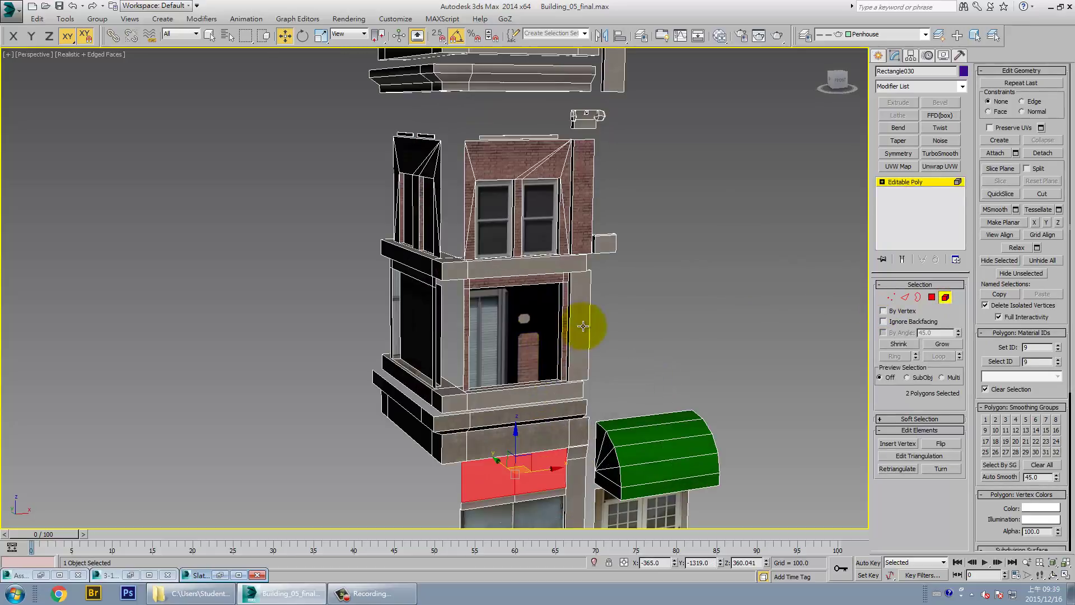
left_click(587, 331)
scroll(592, 347, "up", 2)
middle_click_drag(592, 351, 587, 349, "alt")
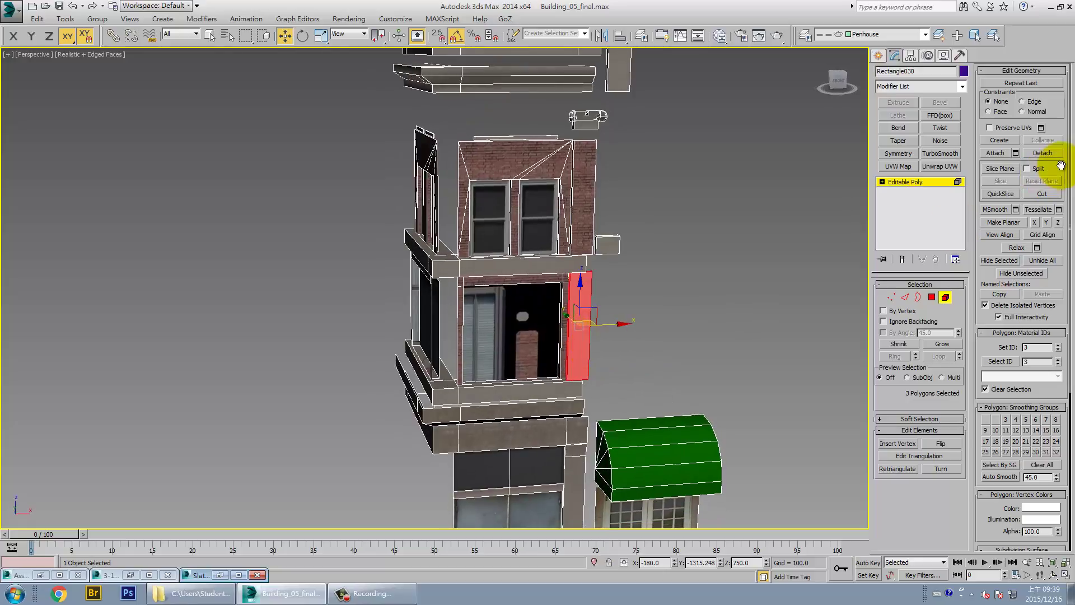
- Detach the pillar as a clone named Object001, undoing a trial move of the polygons
left_click(1033, 152)
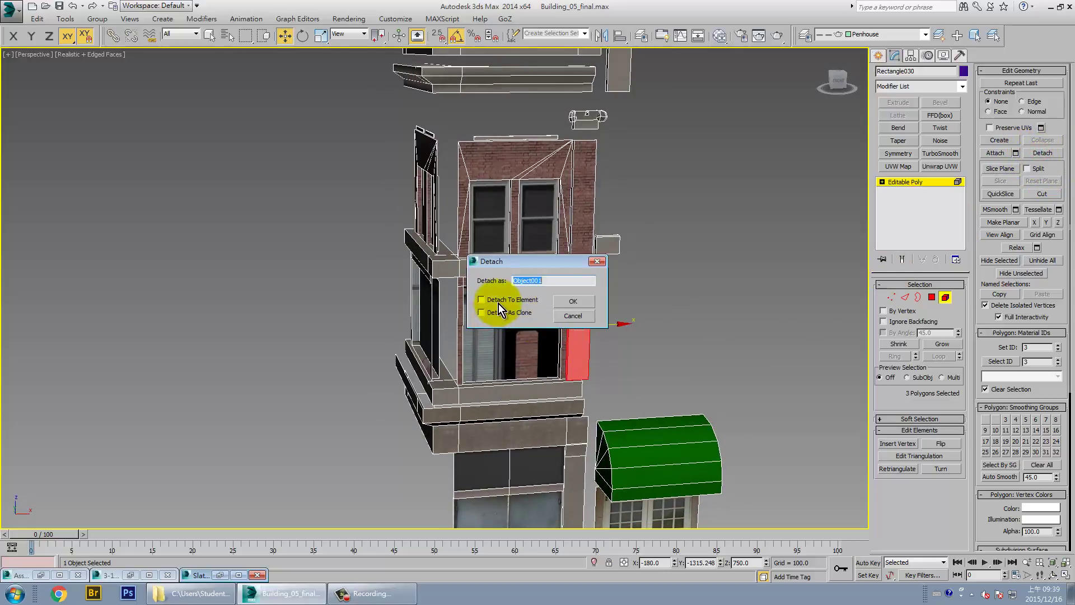
left_click(500, 314)
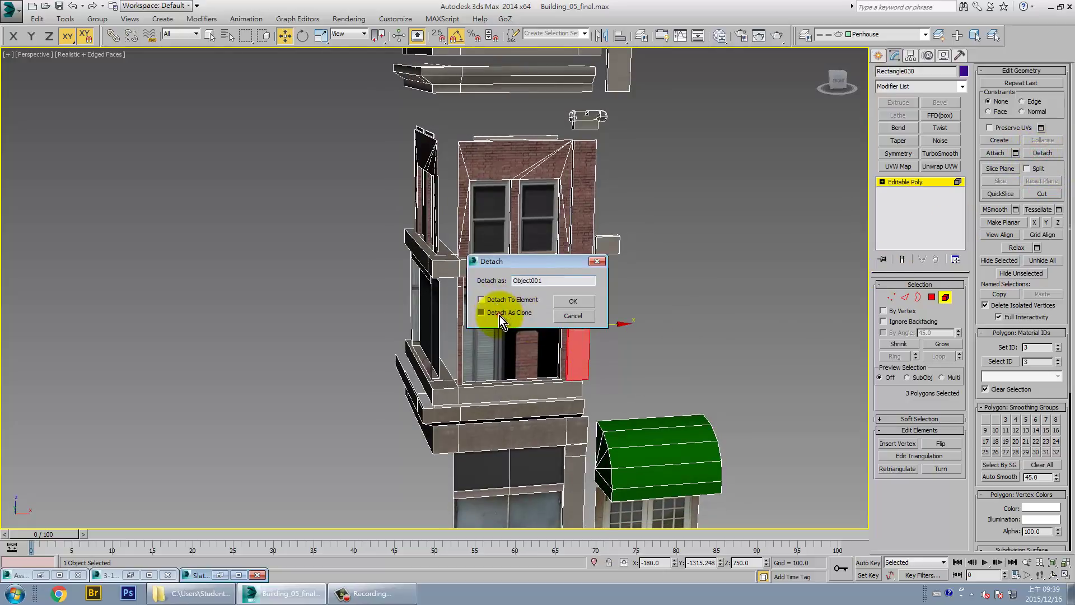
left_click(578, 301)
left_click_drag(609, 324, 501, 347)
mouse_move(502, 348)
middle_mouse_down("alt")
mouse_move(511, 376)
mouse_move(793, 300)
middle_mouse_up("alt")
key("ctrl+z")
- Return to the object level and move Object001 onto the building's left ledge
left_click(938, 184)
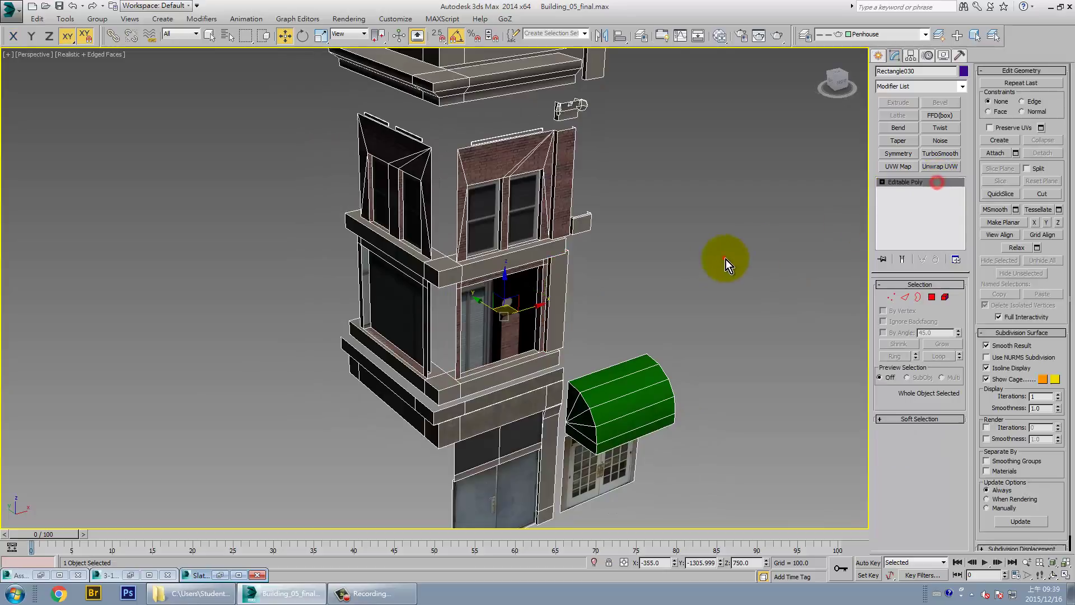
left_click(725, 259)
left_click_drag(529, 314, 378, 357)
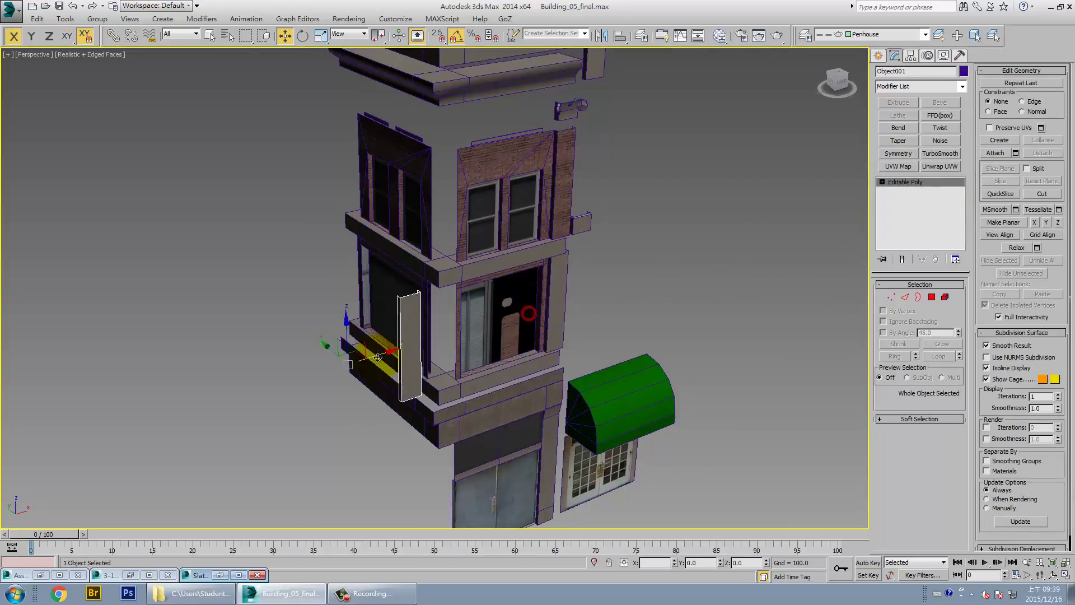
middle_click_drag(391, 364, 512, 343, "alt")
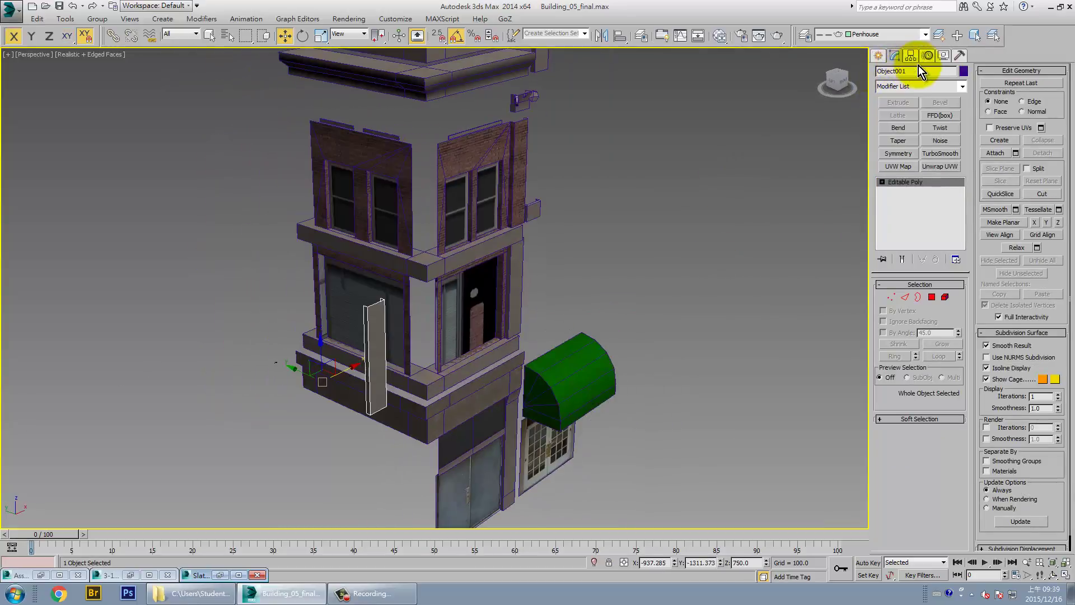
- Centre Object001's pivot on X and Z with the Transform Toolbox's Align Pivot Center
left_click(910, 56)
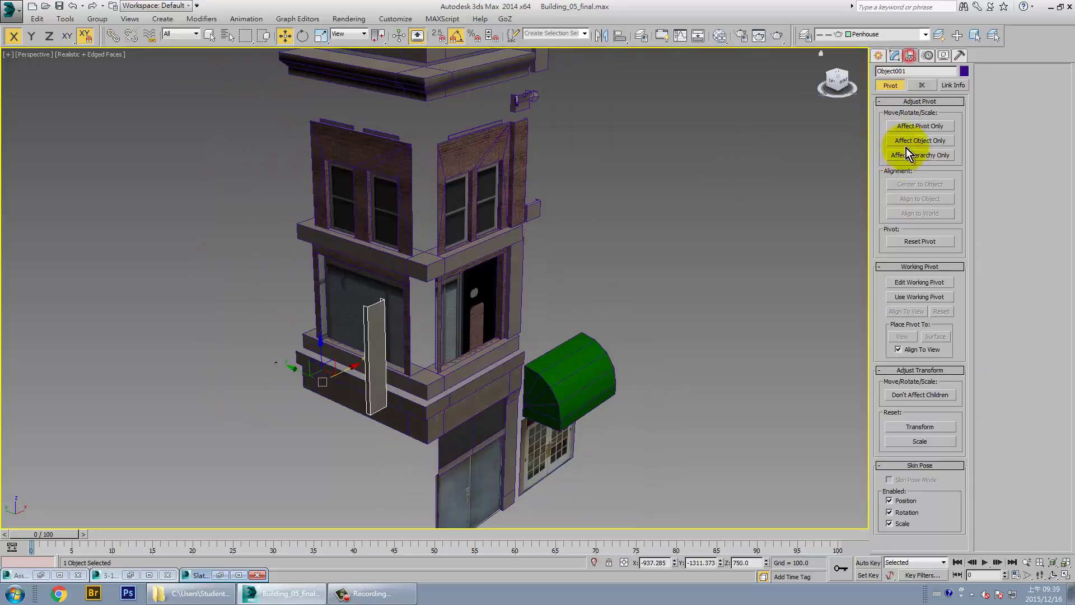
left_click(37, 19)
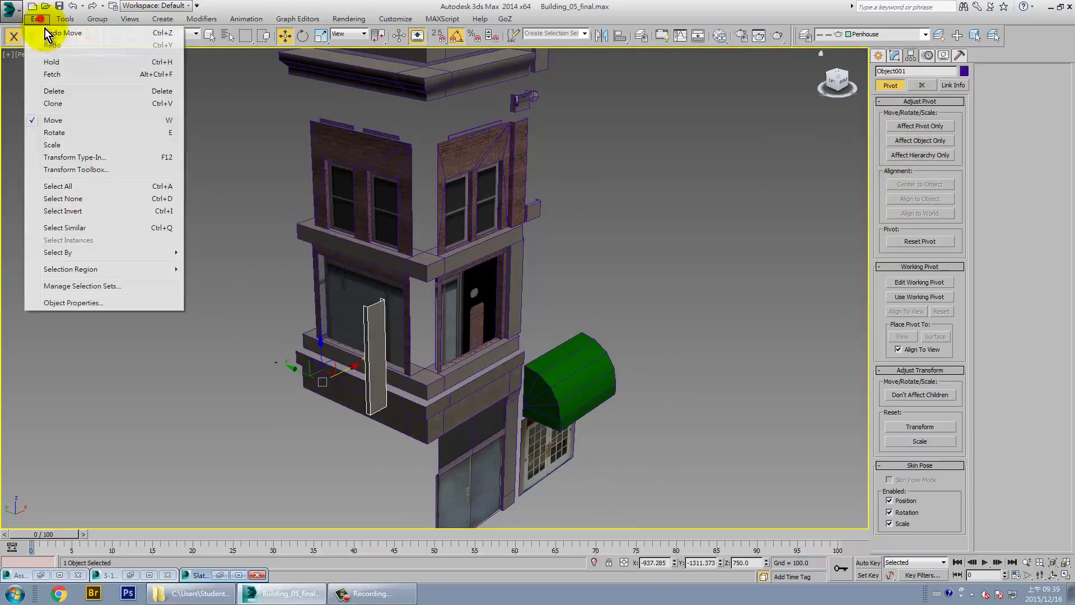
left_click(63, 170)
mouse_move(127, 196)
left_mouse_down()
mouse_move(87, 130)
mouse_move(97, 104)
left_mouse_up()
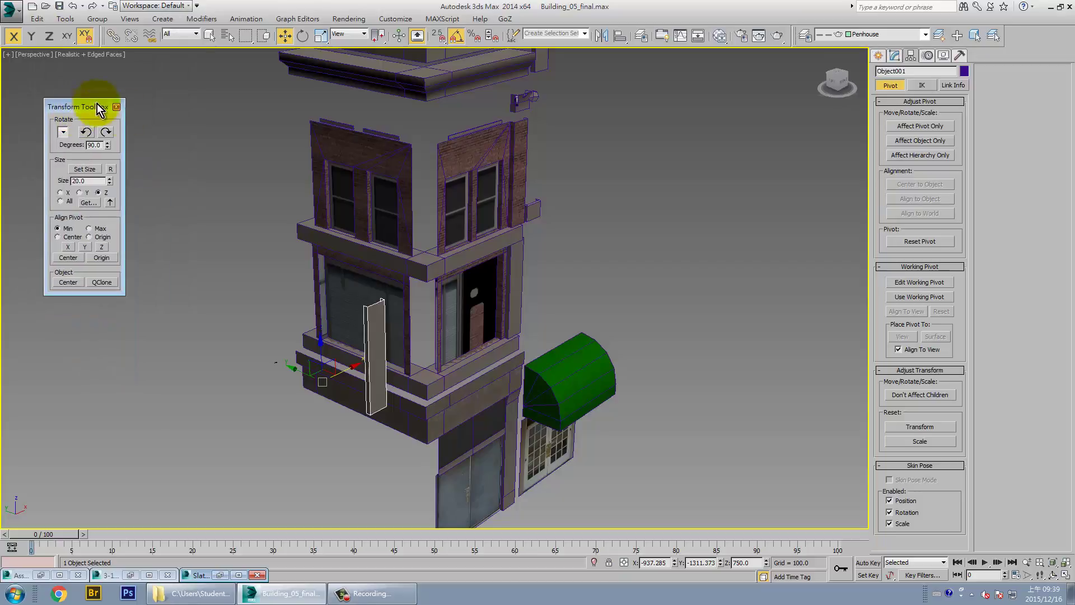
left_click(69, 247)
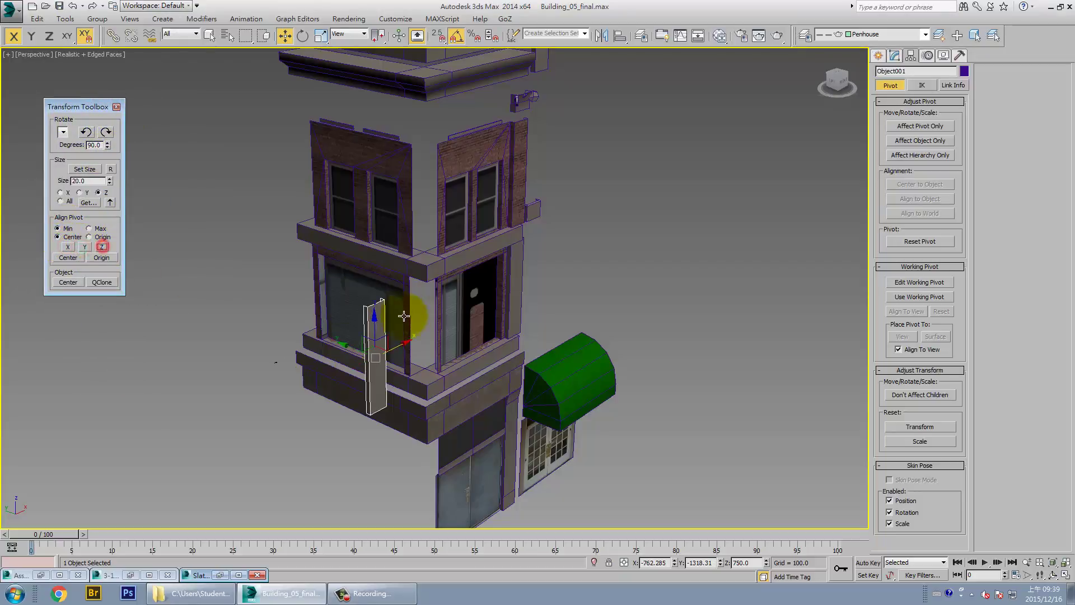
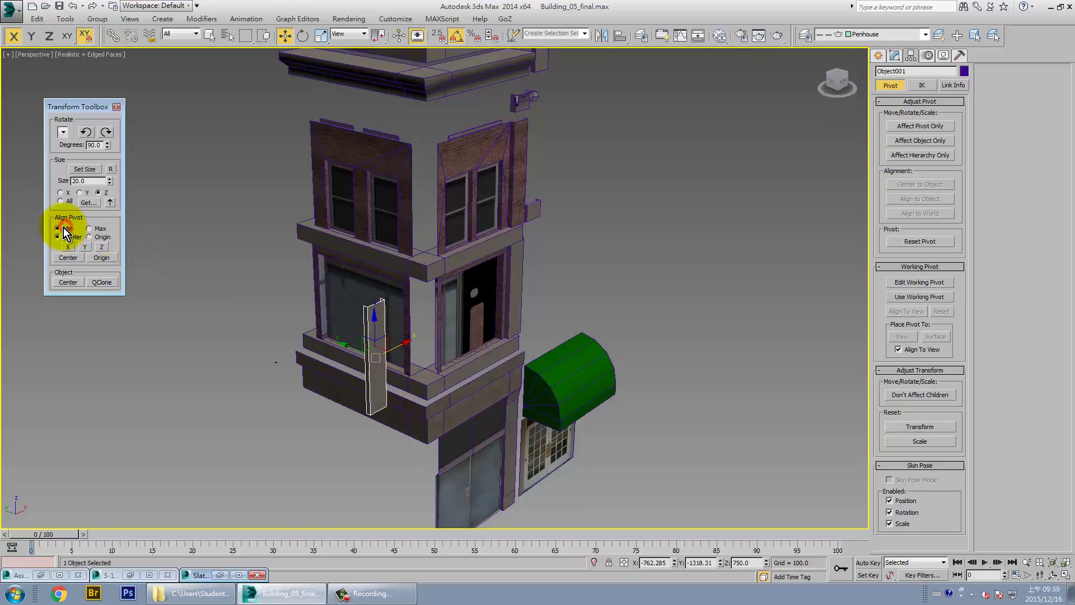
- Align Object001's pivot to its minimum Z and minimum X corner
left_click(102, 248)
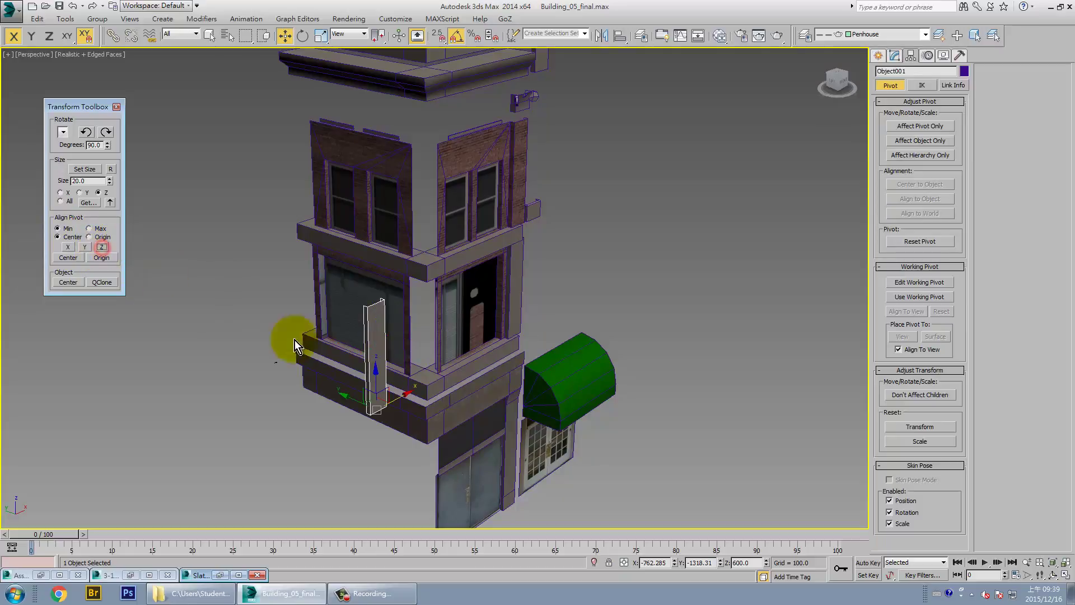
mouse_move(449, 408)
middle_mouse_down("alt")
mouse_move(486, 398)
mouse_move(428, 425)
mouse_move(432, 446)
mouse_move(523, 432)
mouse_move(399, 401)
mouse_move(445, 412)
middle_mouse_up("alt")
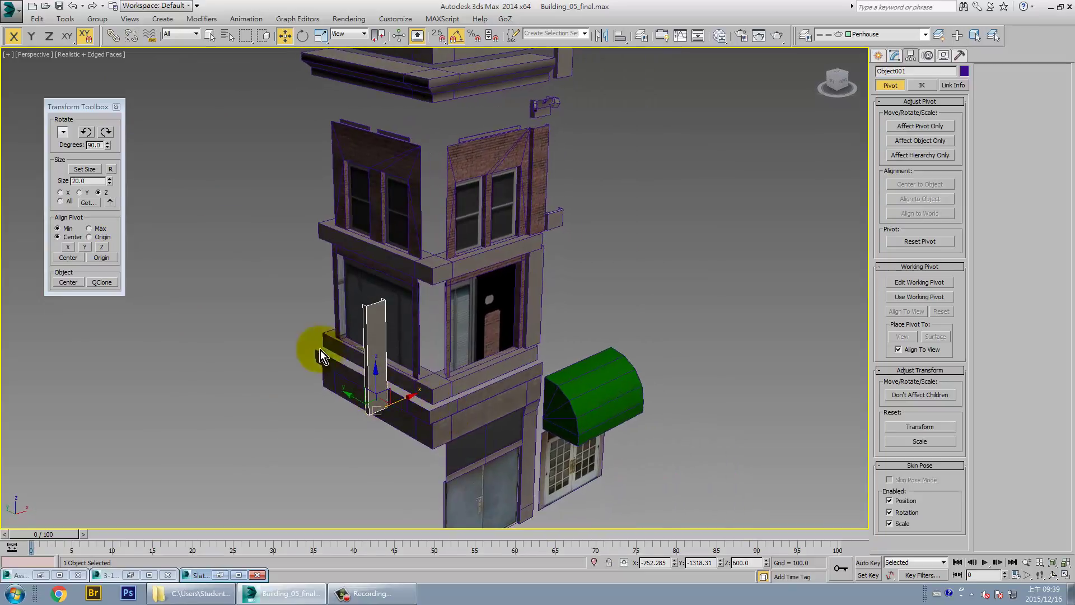
scroll(320, 352, "up", 2)
scroll(319, 313, "up", 2)
left_click(100, 247)
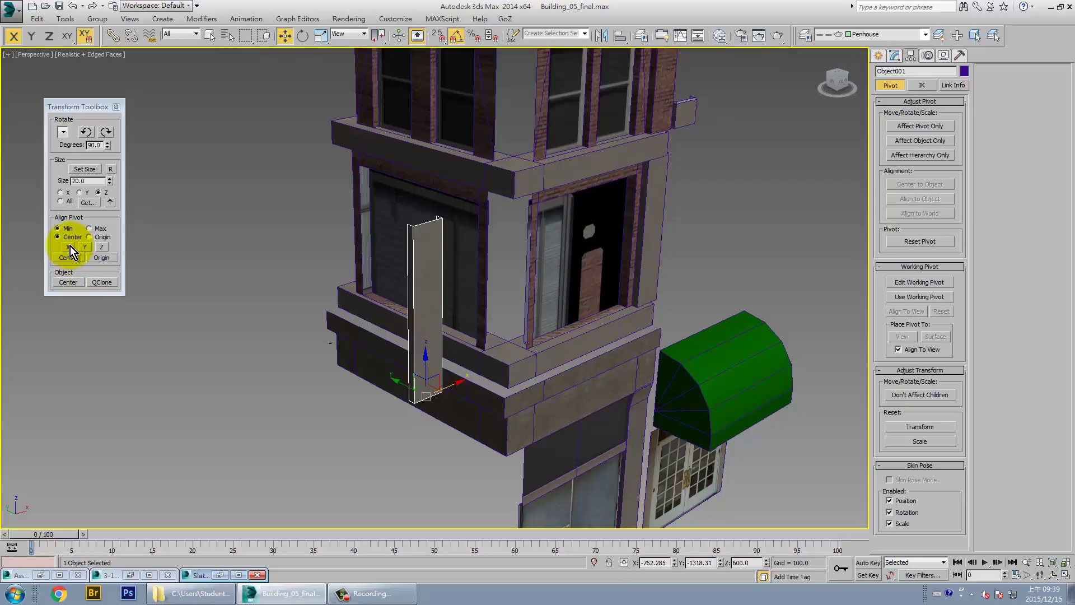
left_click(69, 247)
middle_click_drag(384, 368, 465, 417, "alt")
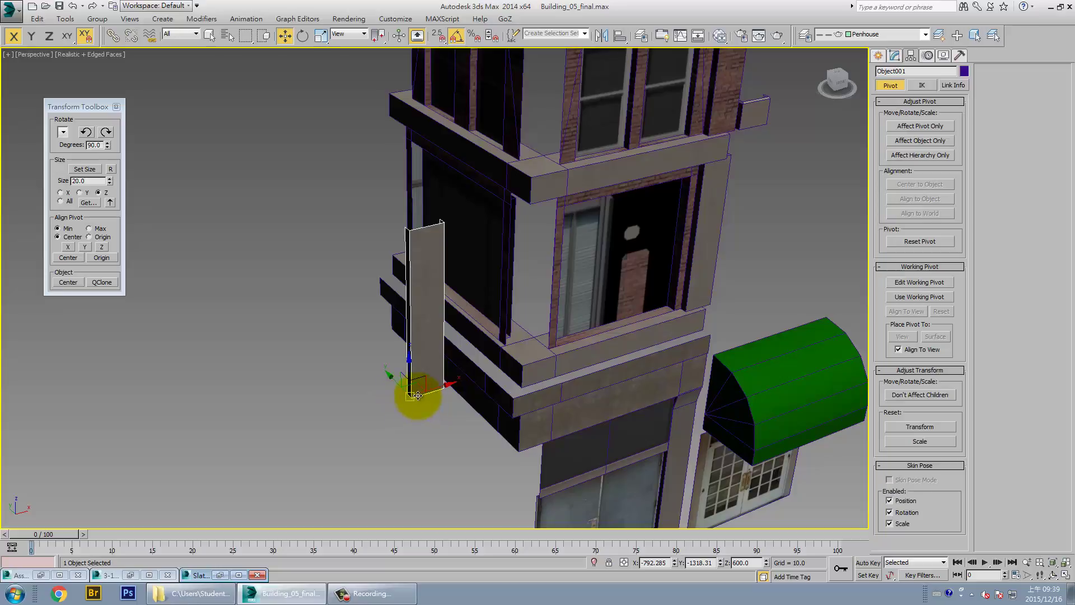
left_click(301, 35)
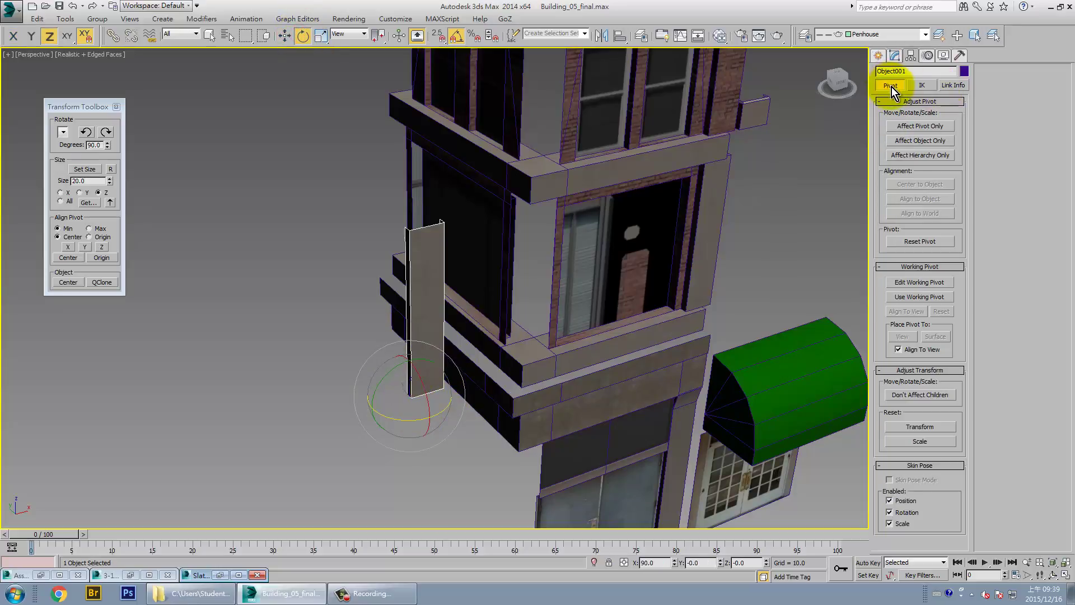
left_click(896, 55)
left_click(963, 87)
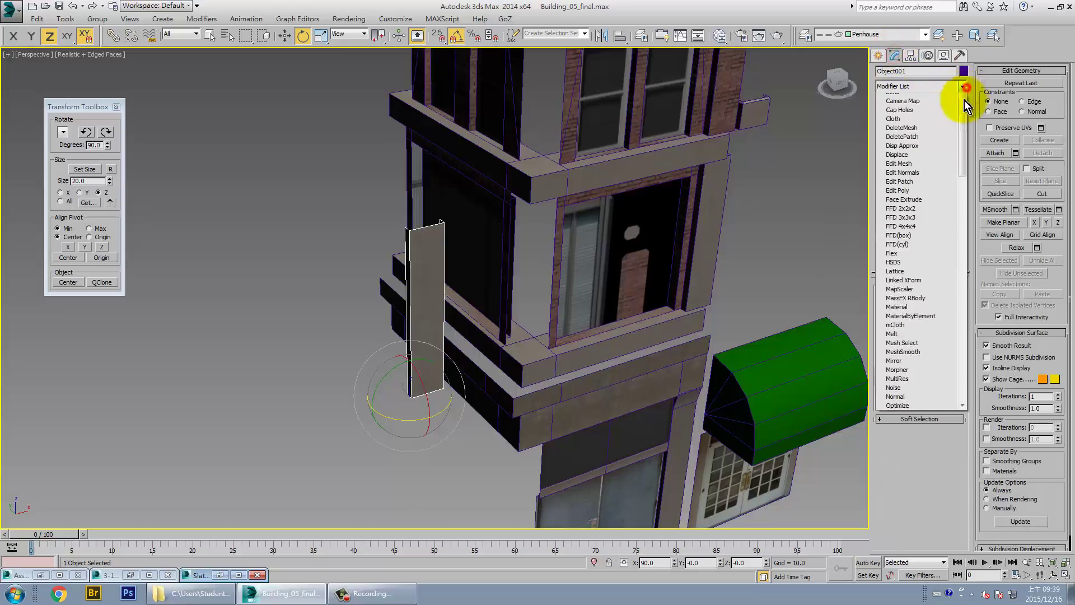
scroll(964, 359, "down", 10)
scroll(947, 442, "down", 5)
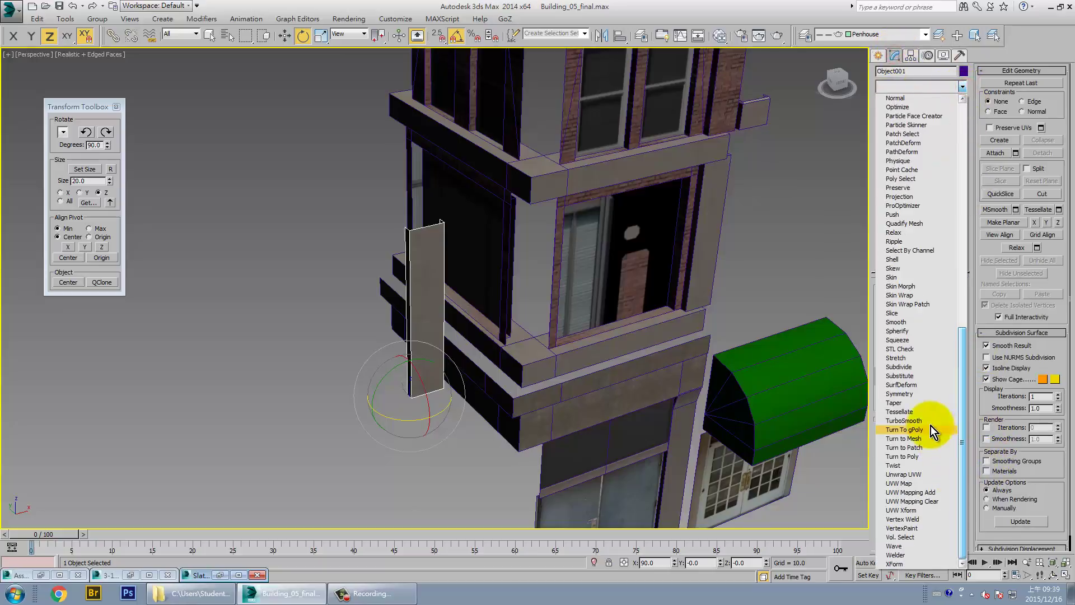
left_click(925, 397)
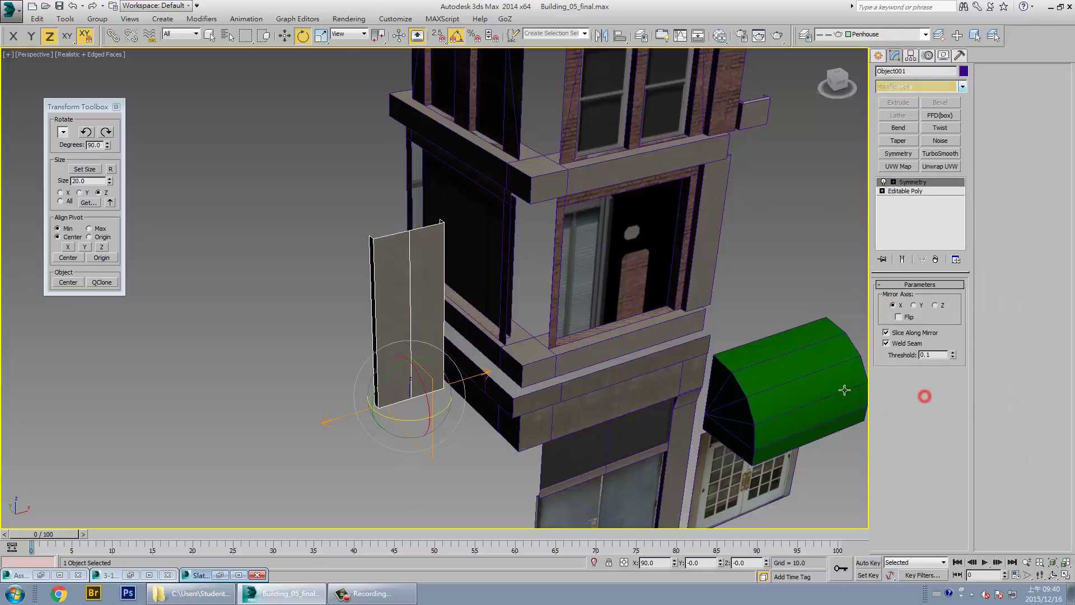
left_click(916, 194)
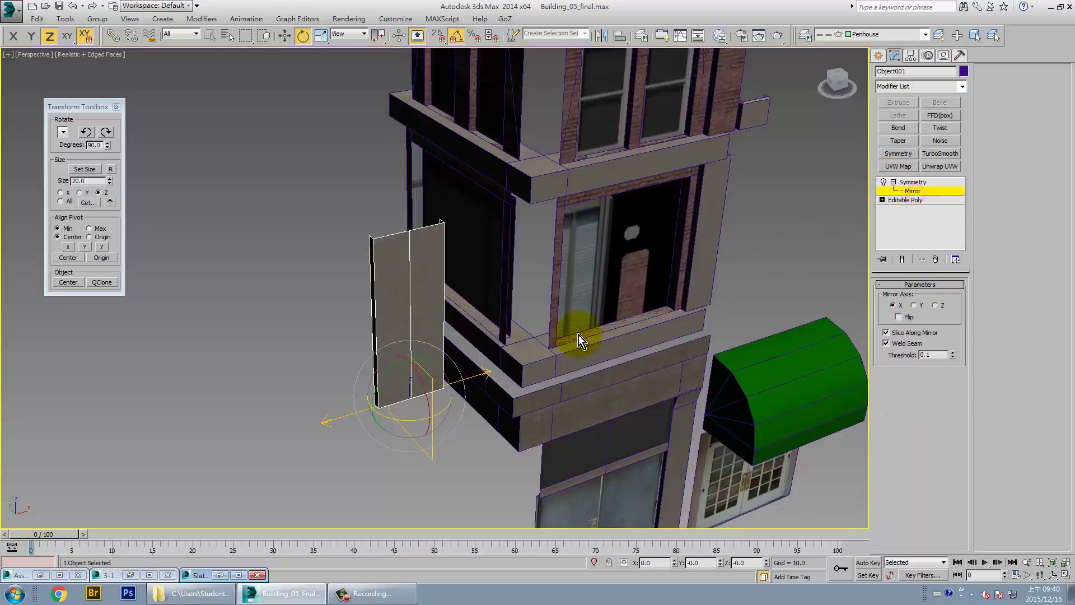
mouse_move(403, 421)
left_mouse_down()
mouse_move(348, 413)
mouse_move(360, 425)
left_mouse_up()
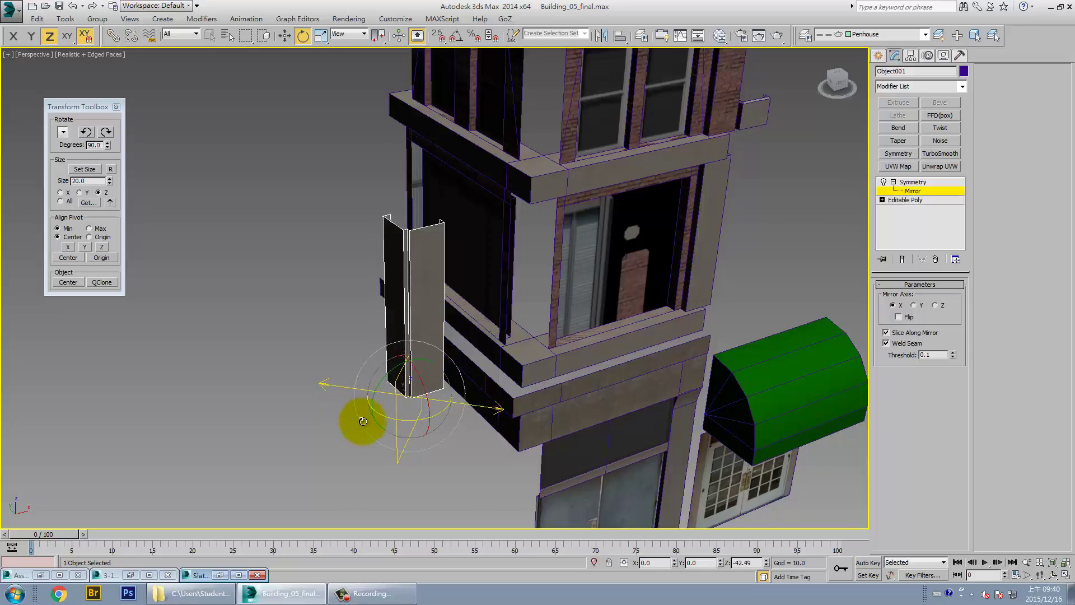
right_click(360, 425)
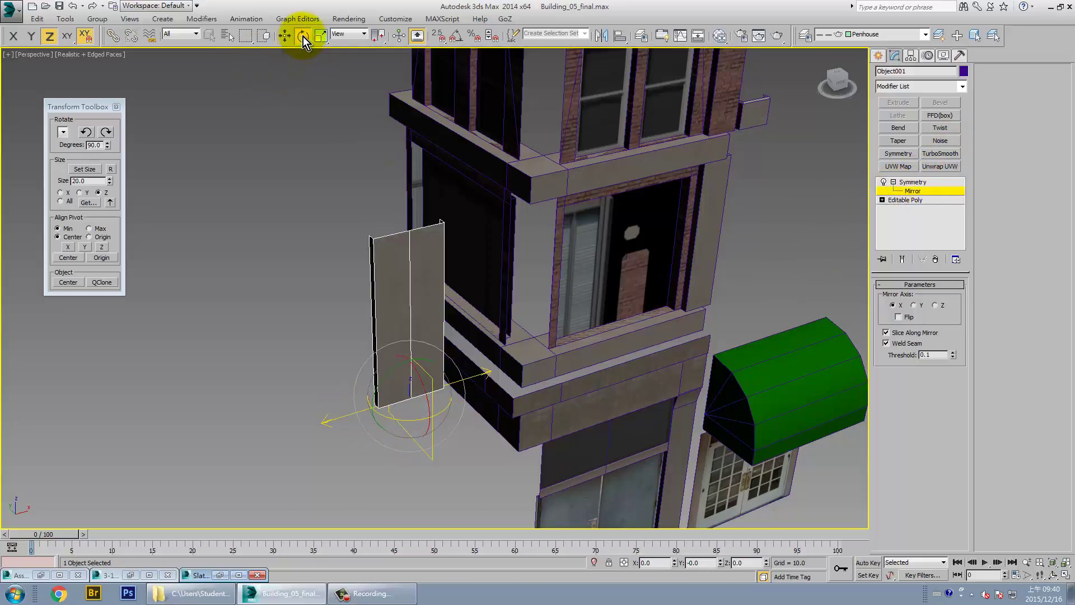
key("a")
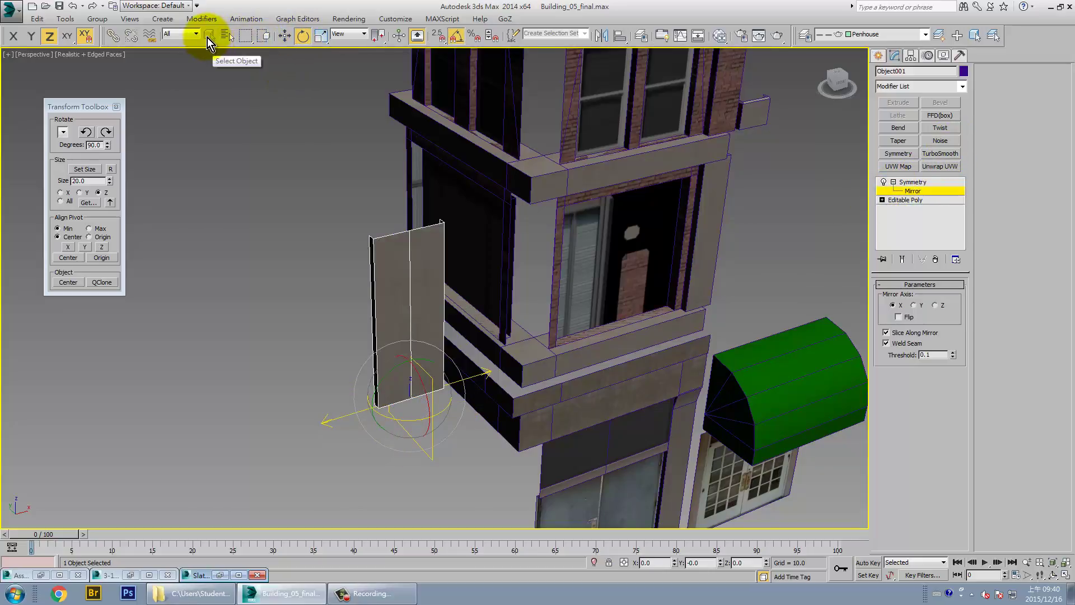
left_click(364, 35)
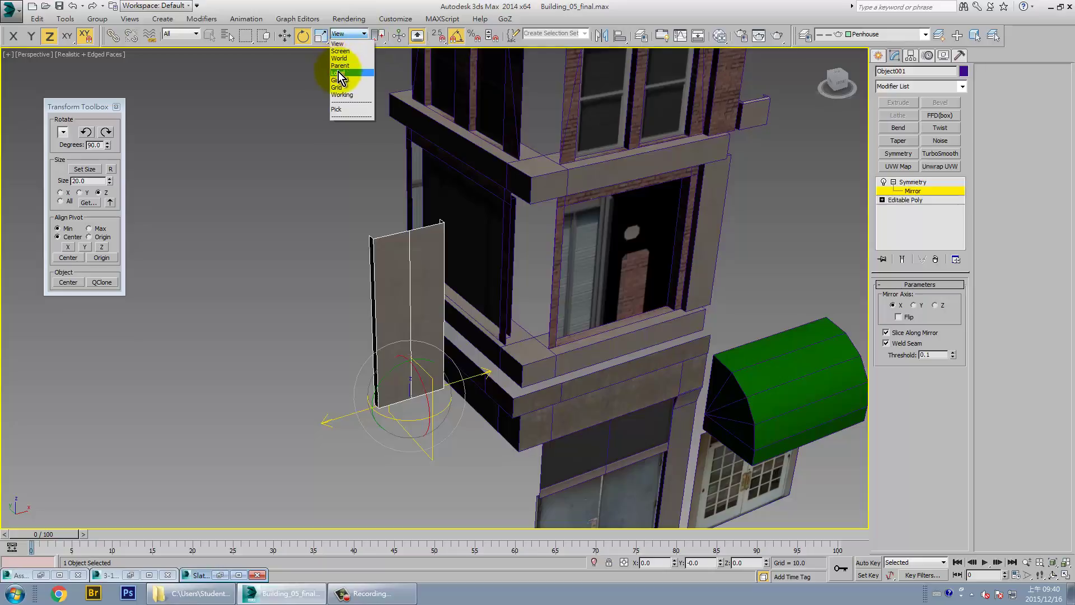
left_click(338, 73)
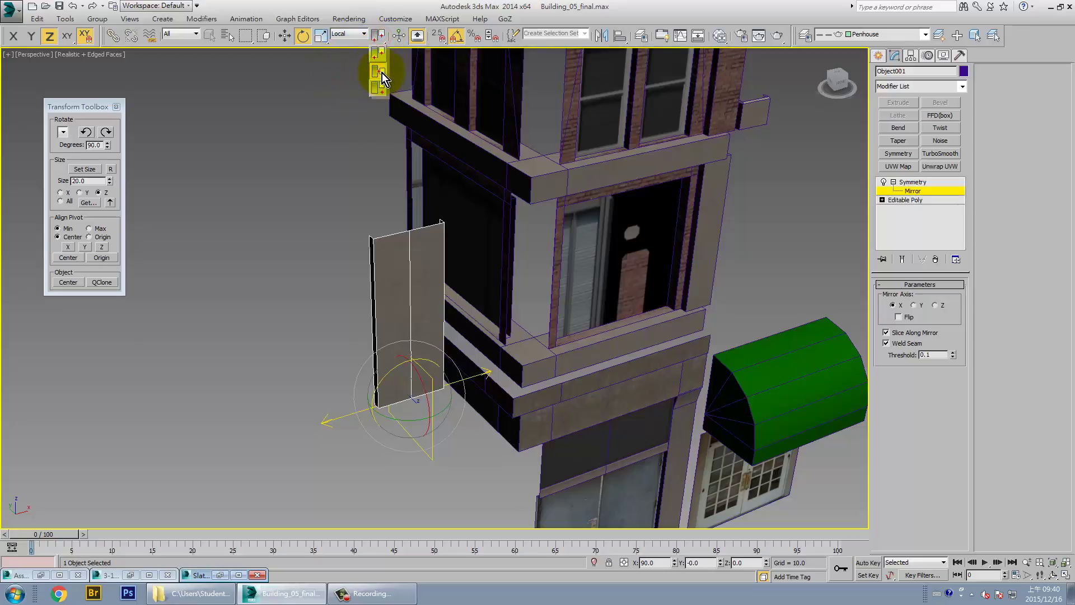
mouse_move(396, 408)
left_mouse_down("shift")
mouse_move(398, 426)
mouse_move(397, 380)
left_mouse_up("shift")
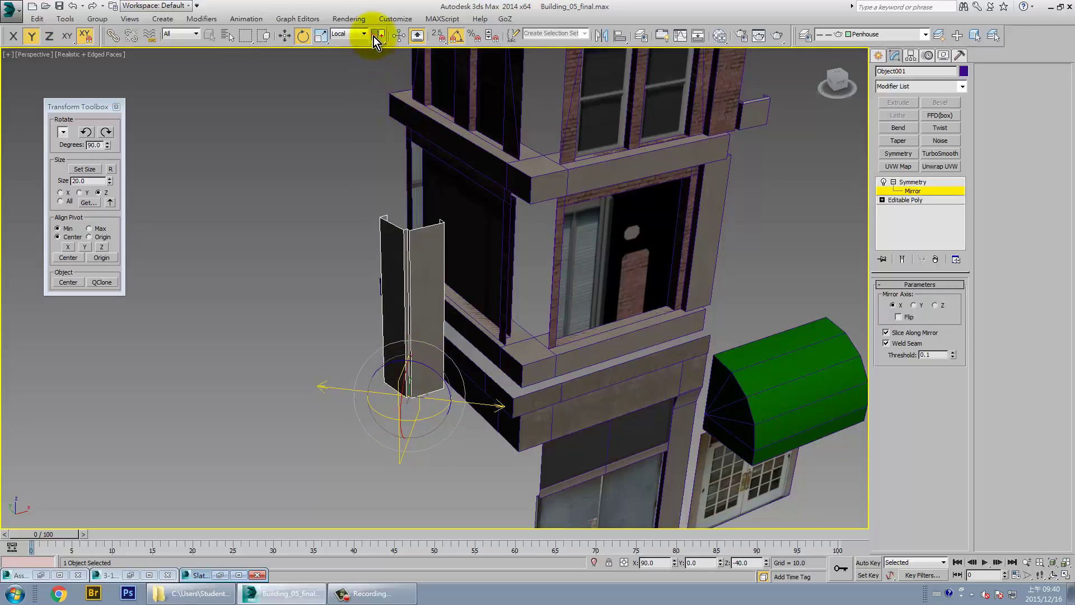
left_click(381, 92)
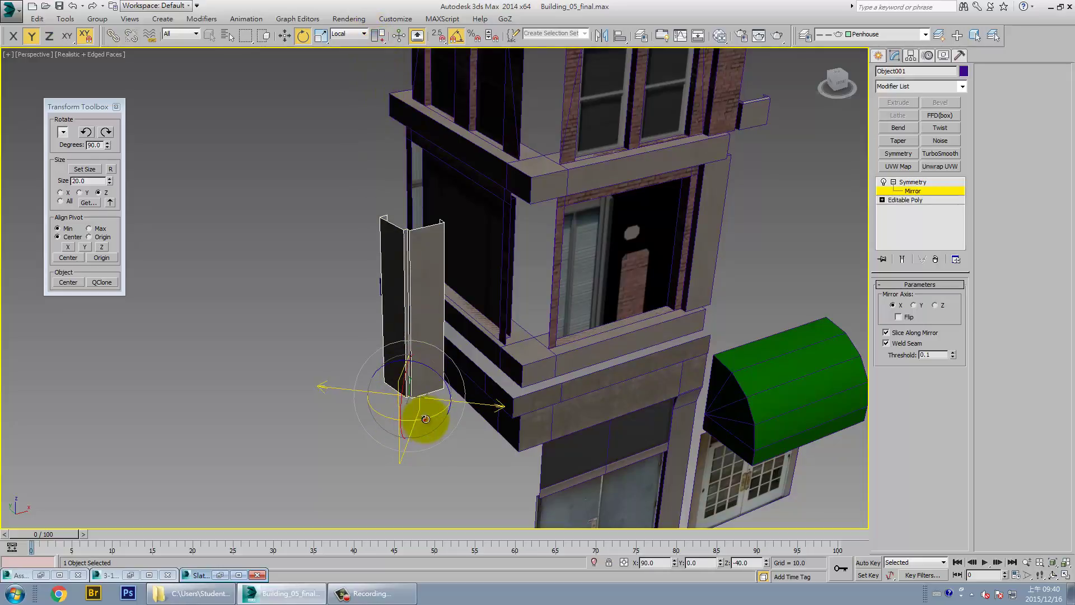
left_click_drag(425, 418, 422, 422)
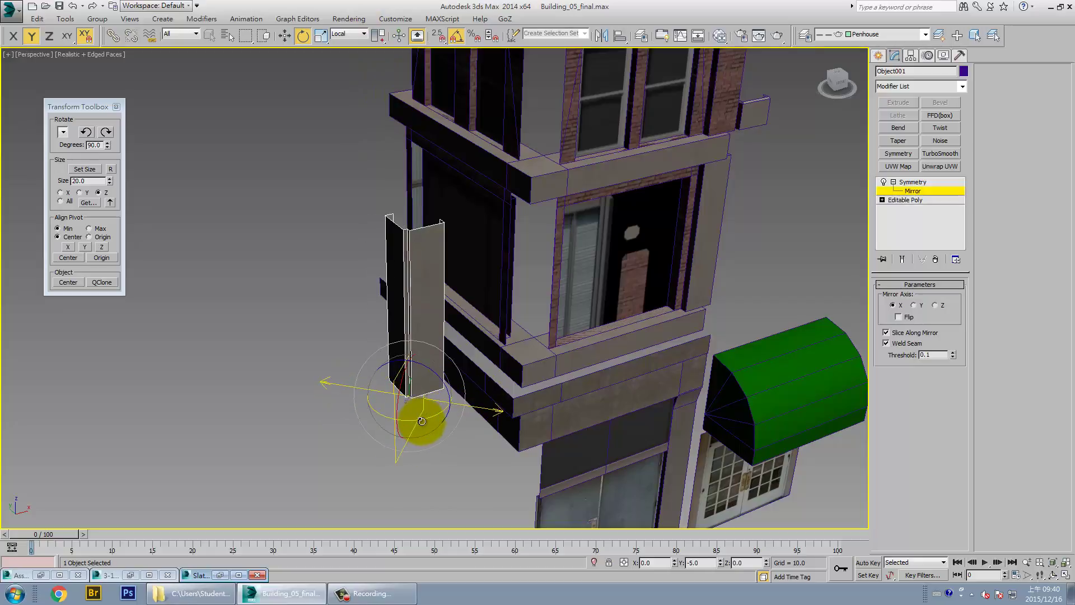
mouse_move(421, 422)
middle_mouse_down("alt")
mouse_move(424, 378)
mouse_move(511, 204)
mouse_move(533, 281)
mouse_move(422, 264)
middle_mouse_up("alt")
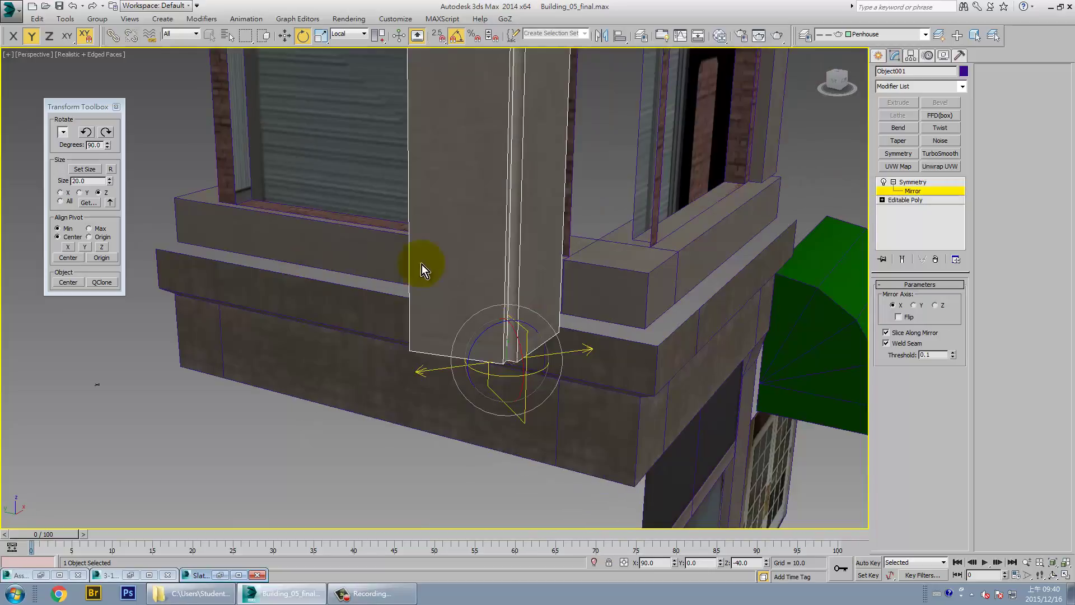
left_click(935, 260)
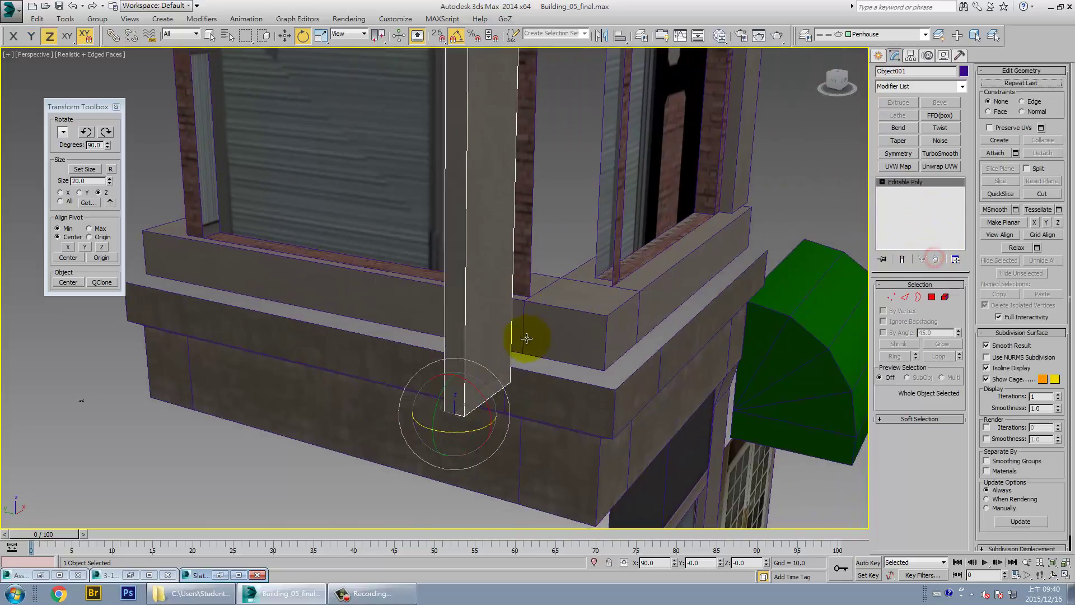
- Align the trim panel's pivot to its minimum Y edge
mouse_move(523, 337)
middle_mouse_down("alt")
mouse_move(523, 355)
mouse_move(38, 221)
middle_mouse_up("alt")
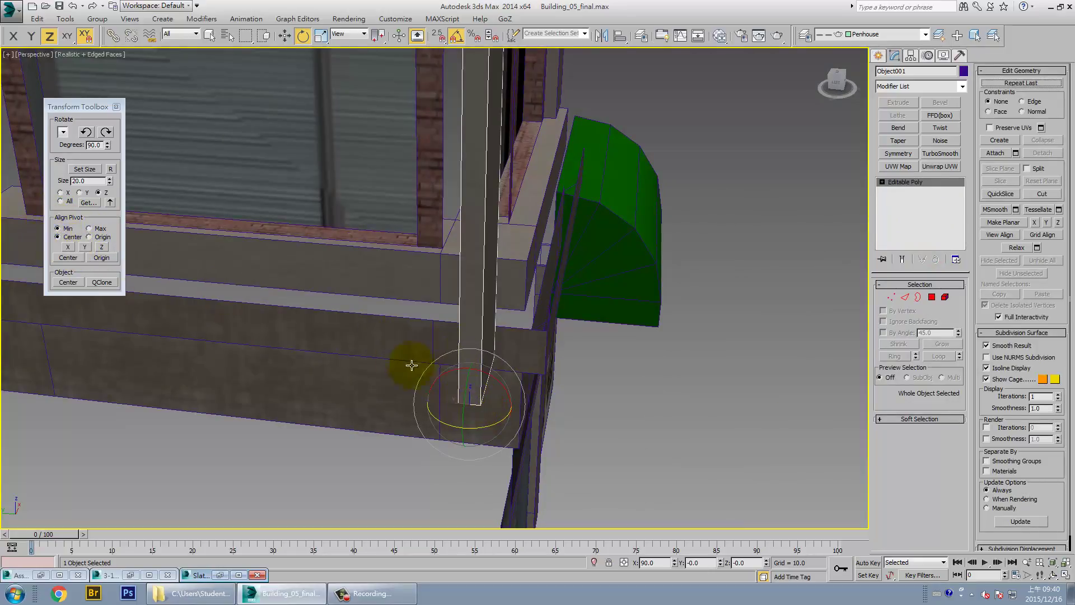
left_click(283, 35)
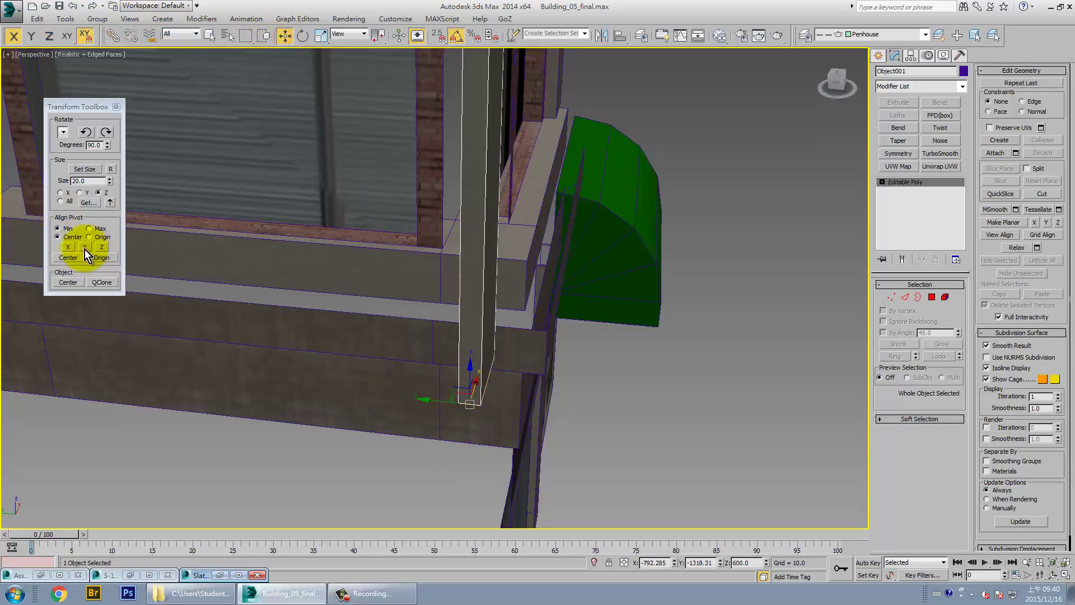
middle_click_drag(573, 372, 552, 367, "alt")
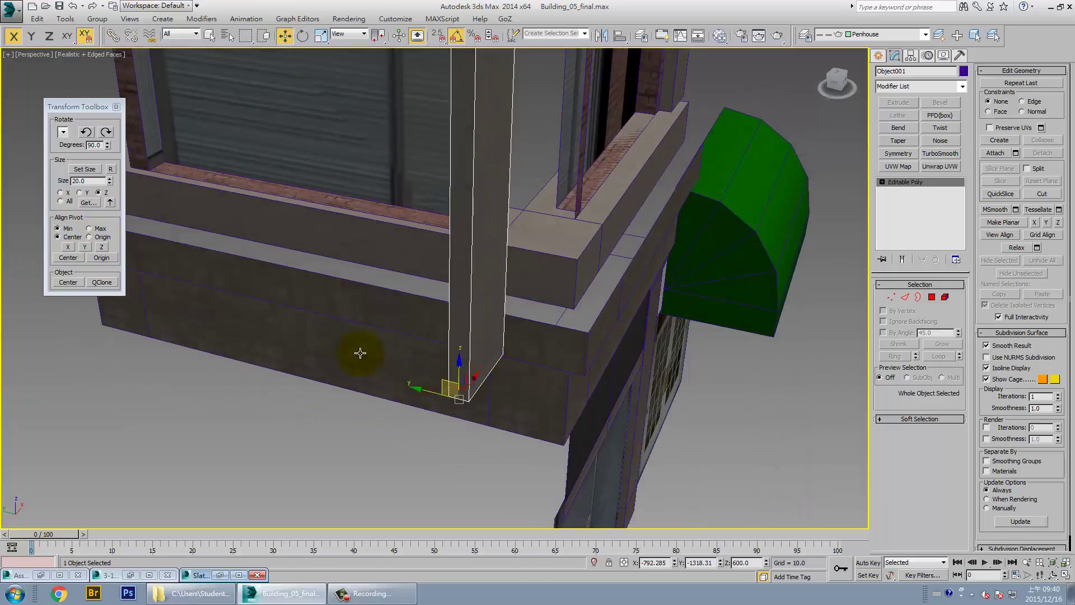
left_click(85, 247)
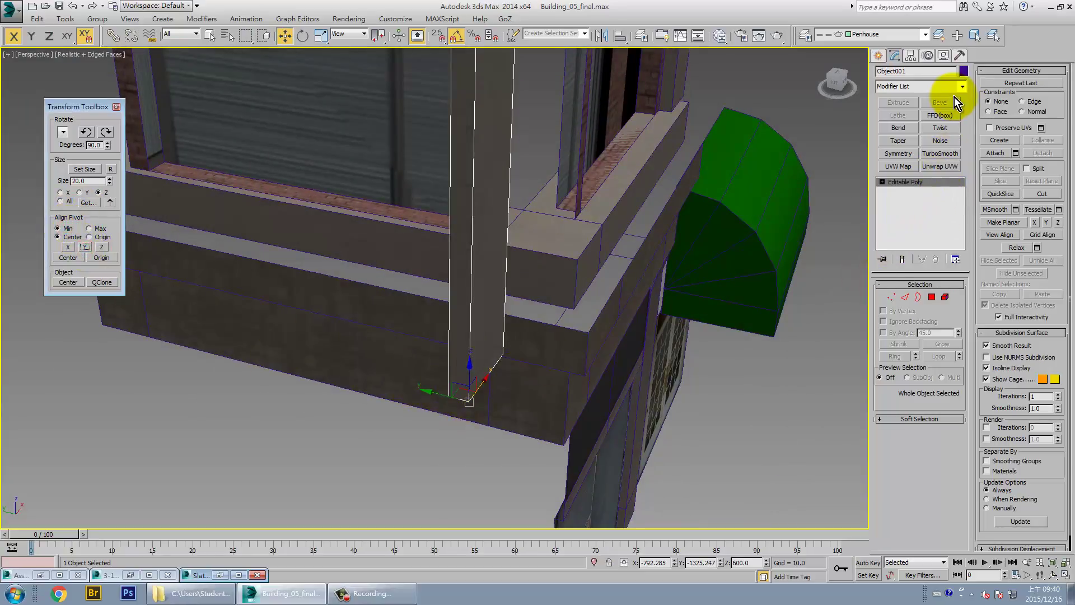
- Add a Symmetry modifier and rotate its mirror plane about Y so the halves form a corner
left_click(905, 153)
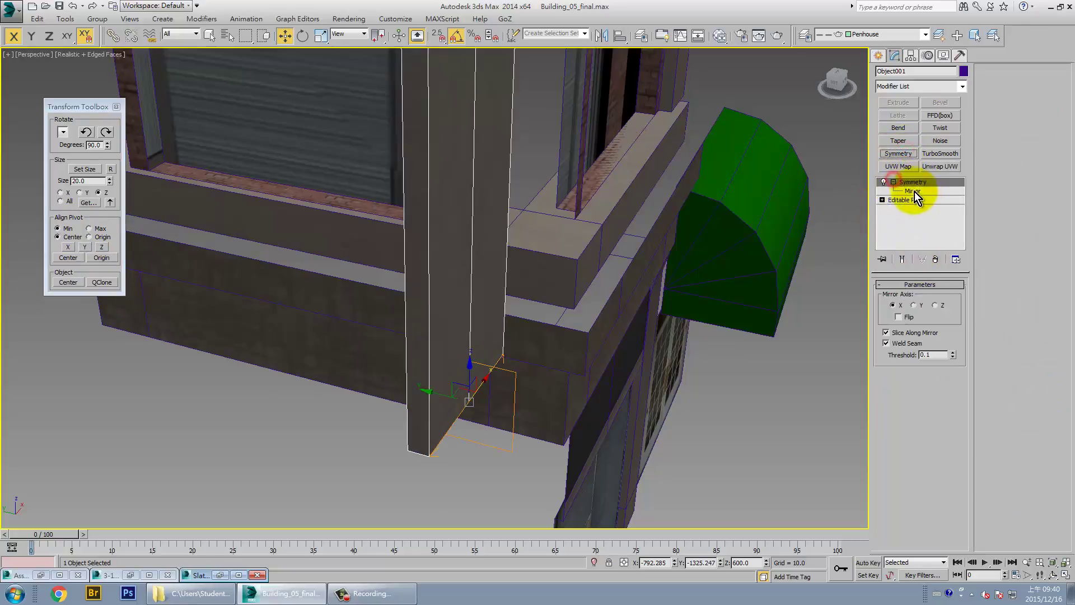
left_click(913, 191)
mouse_move(493, 241)
middle_mouse_down("alt")
mouse_move(539, 321)
mouse_move(515, 331)
middle_mouse_up("alt")
key("e")
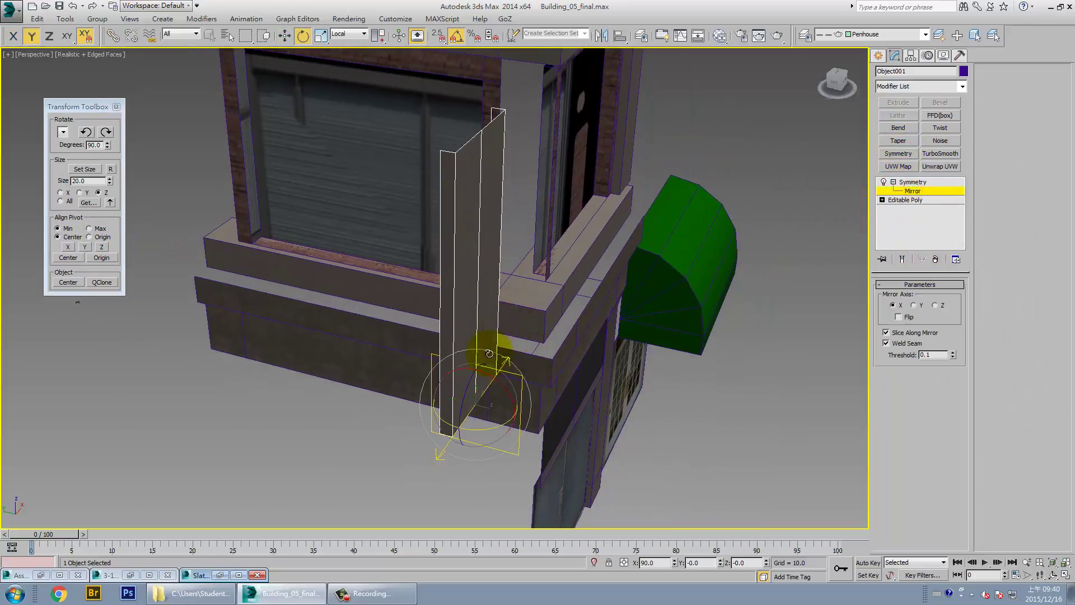
mouse_move(490, 353)
left_mouse_down()
mouse_move(492, 432)
mouse_move(456, 434)
mouse_move(468, 433)
left_mouse_up()
mouse_move(468, 432)
middle_mouse_down("alt")
mouse_move(520, 413)
mouse_move(524, 379)
mouse_move(506, 336)
mouse_move(715, 228)
middle_mouse_up("alt")
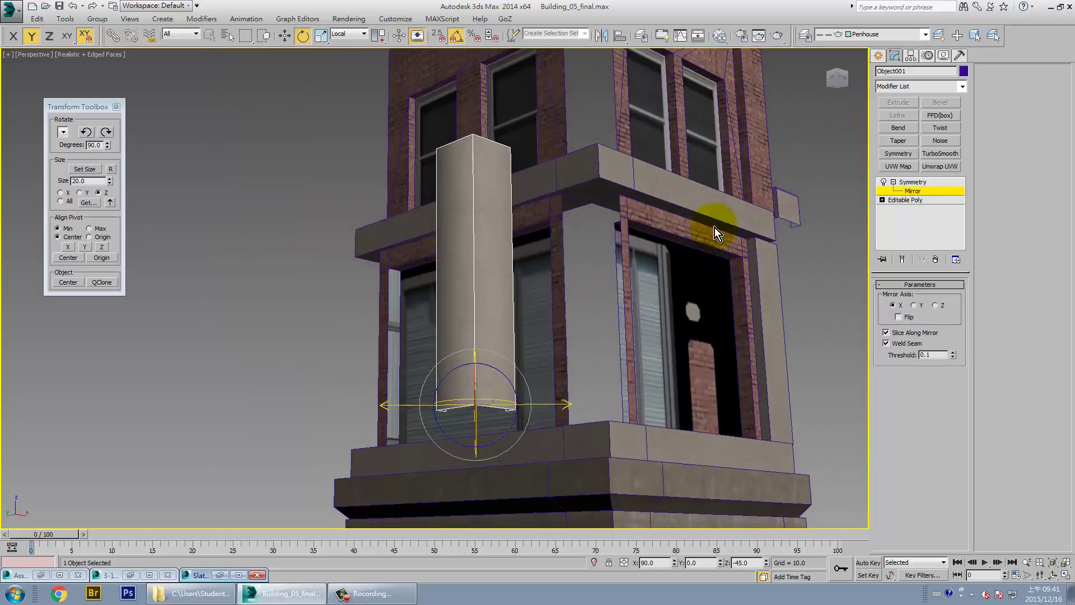
- Collapse the whole modifier stack to an Editable Poly
right_click(911, 189)
left_click(948, 297)
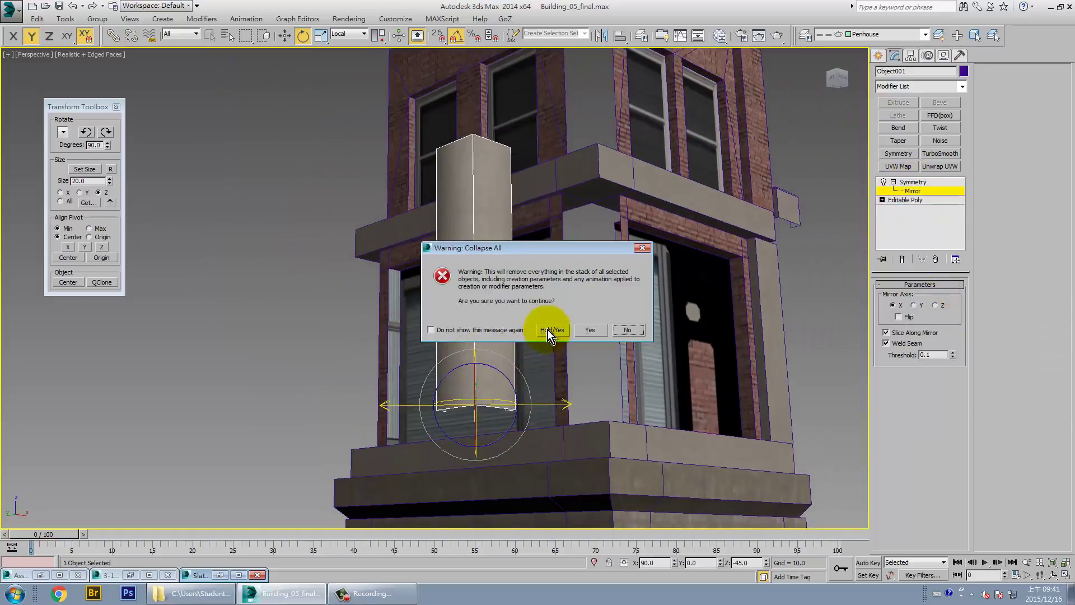
left_click(590, 330)
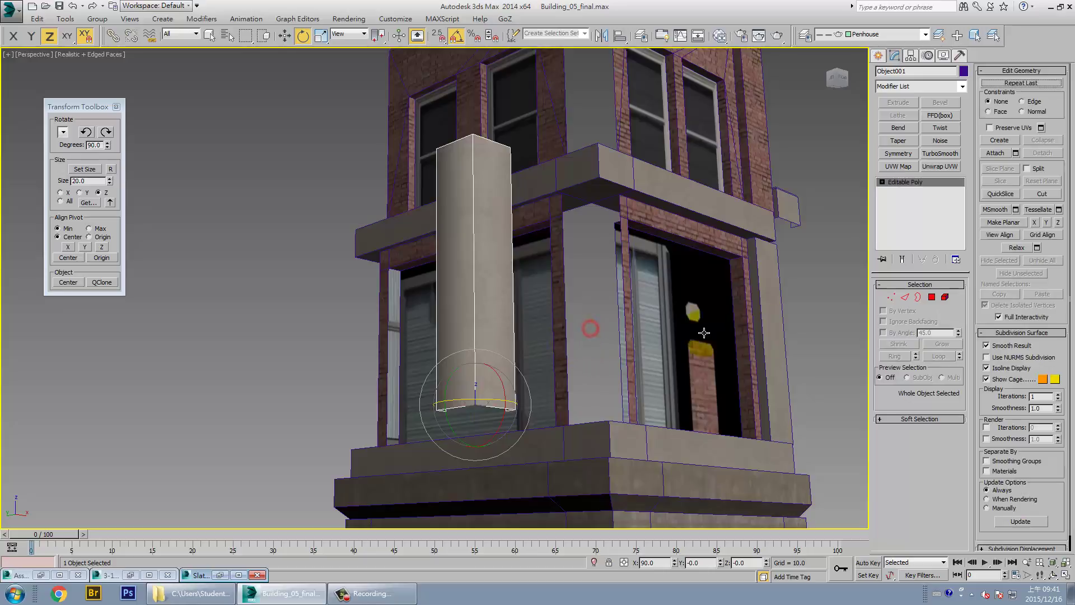
- Select the column element and clear all its smoothing groups
left_click(945, 297)
left_click(483, 295)
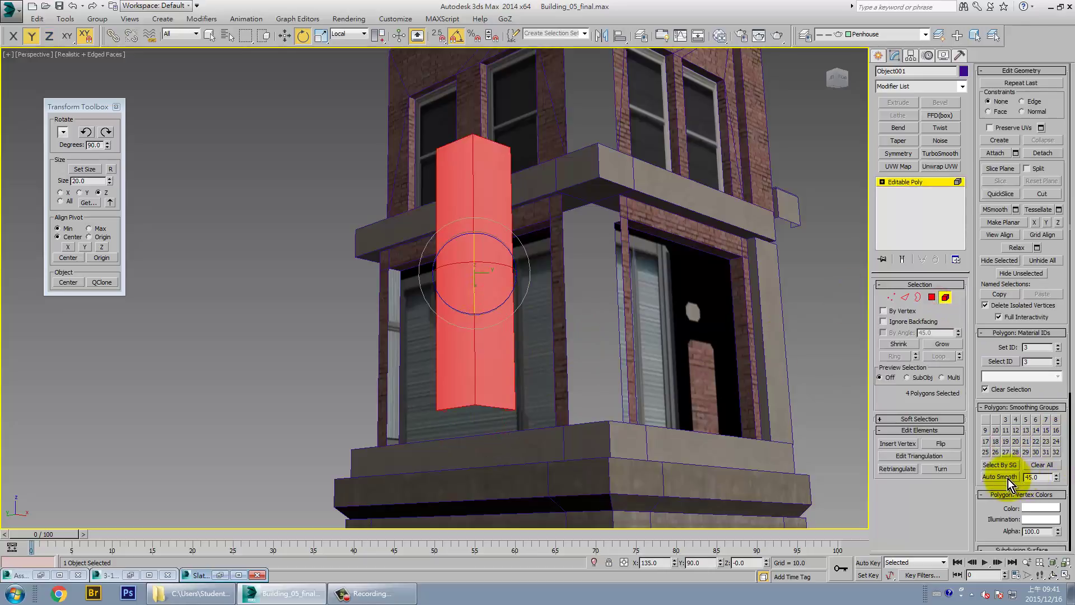
left_click(1044, 466)
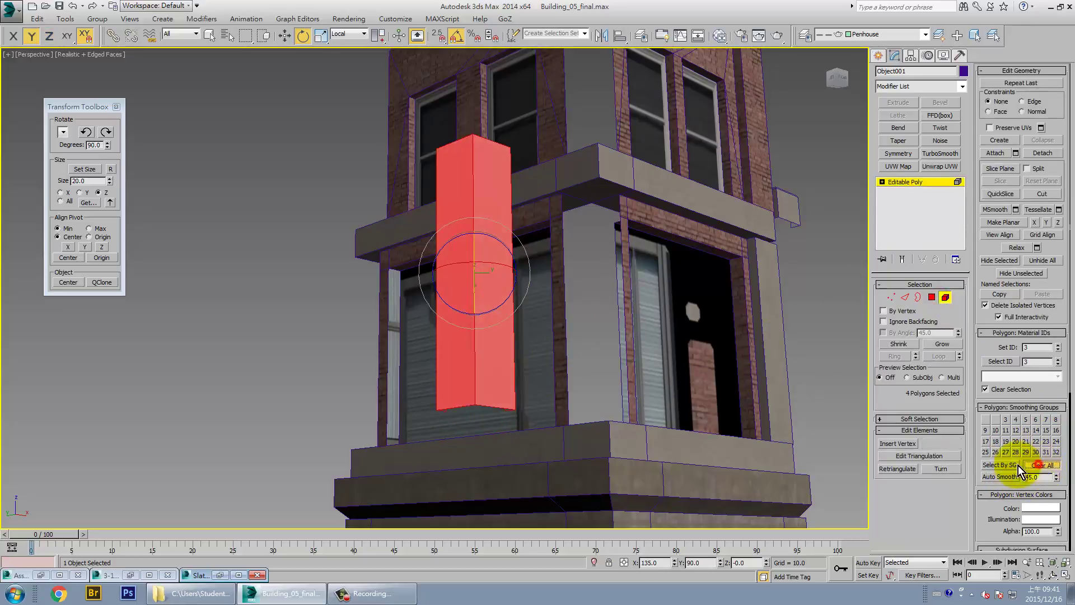
left_click(1000, 476)
left_click(907, 344)
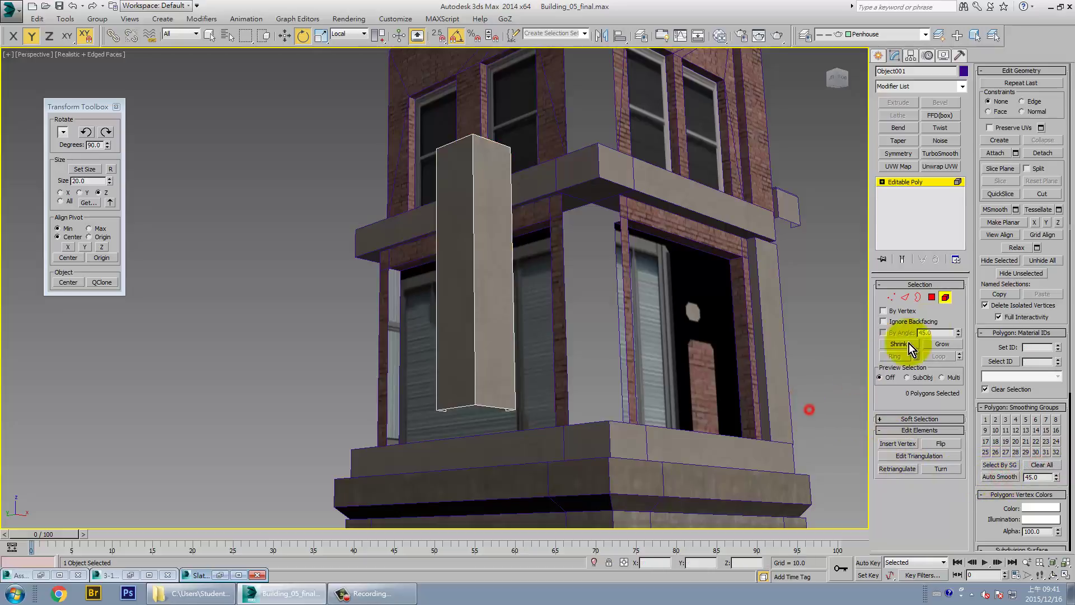
left_click(945, 297)
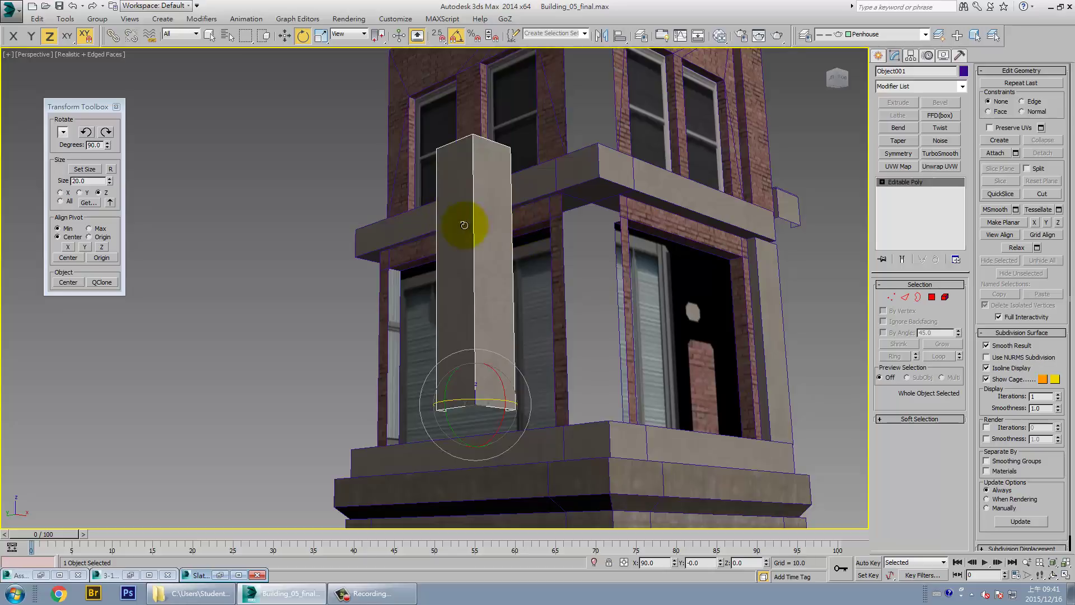
mouse_move(594, 274)
middle_mouse_down("alt")
mouse_move(758, 300)
mouse_move(603, 324)
mouse_move(463, 291)
middle_mouse_up("alt")
- Show the Snaps toolbar, enable Vertex snap, disable Edge and Angle snap, and turn on 3D Snap
key("w")
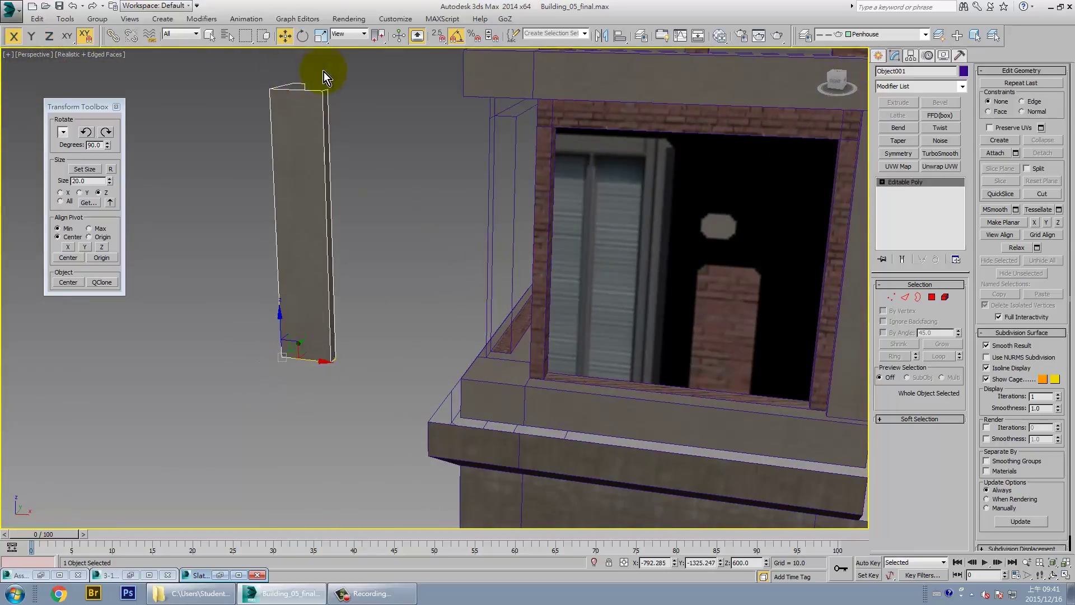
right_click(1016, 37)
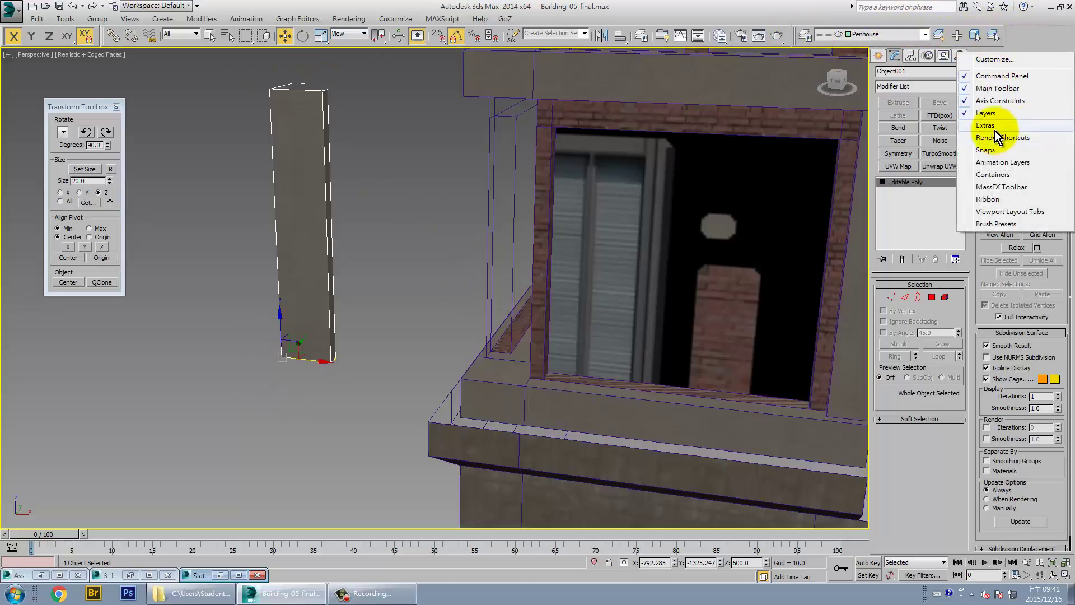
left_click(994, 149)
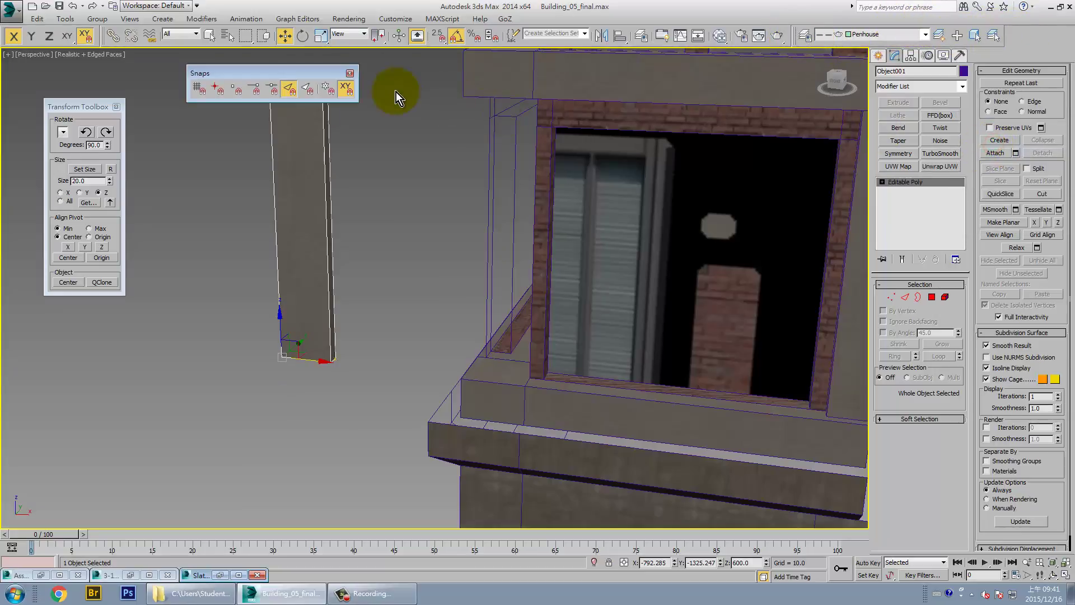
left_click(217, 89)
left_click(288, 88)
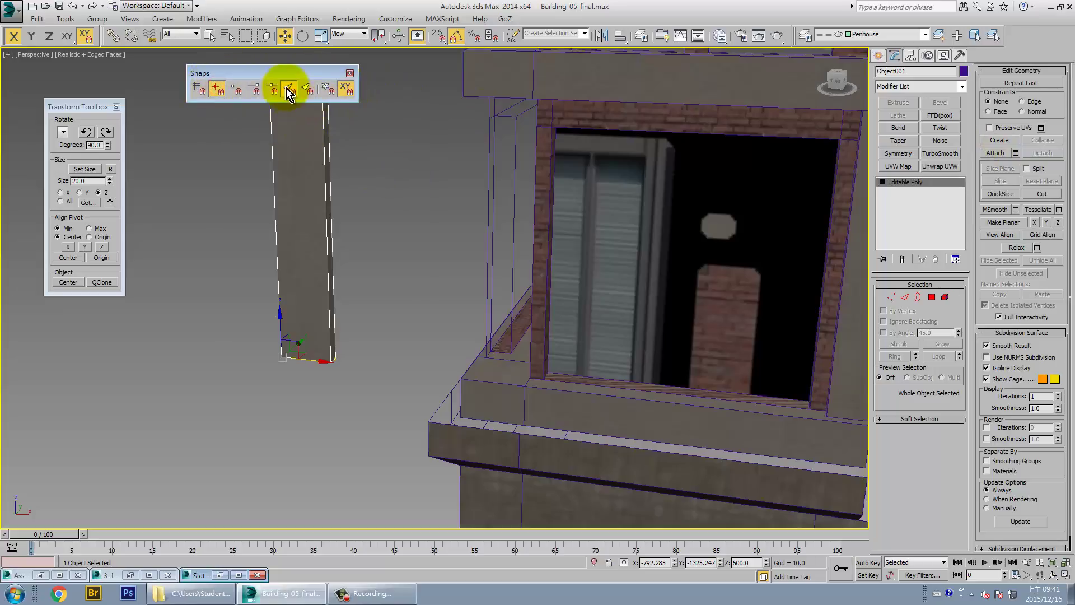
middle_click_drag(452, 224, 365, 224)
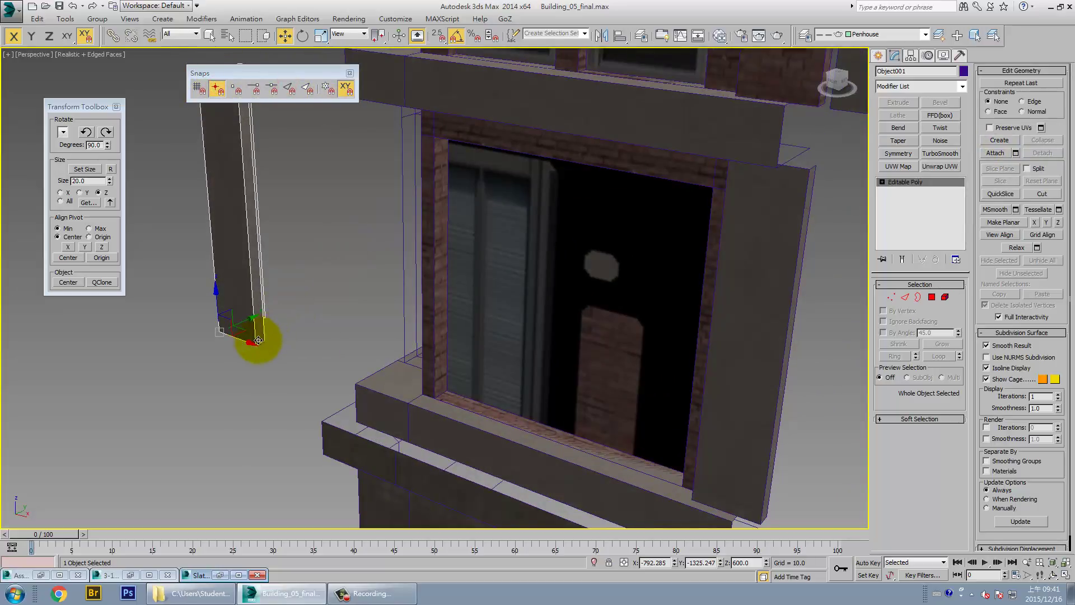
left_click(458, 38)
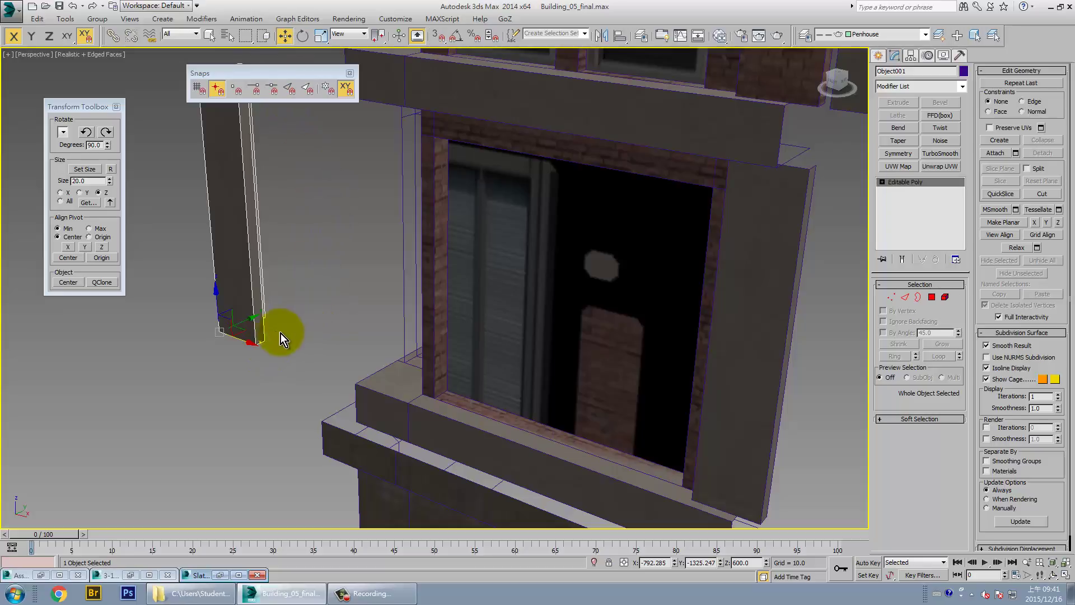
middle_click_drag(281, 334, 277, 331, "alt")
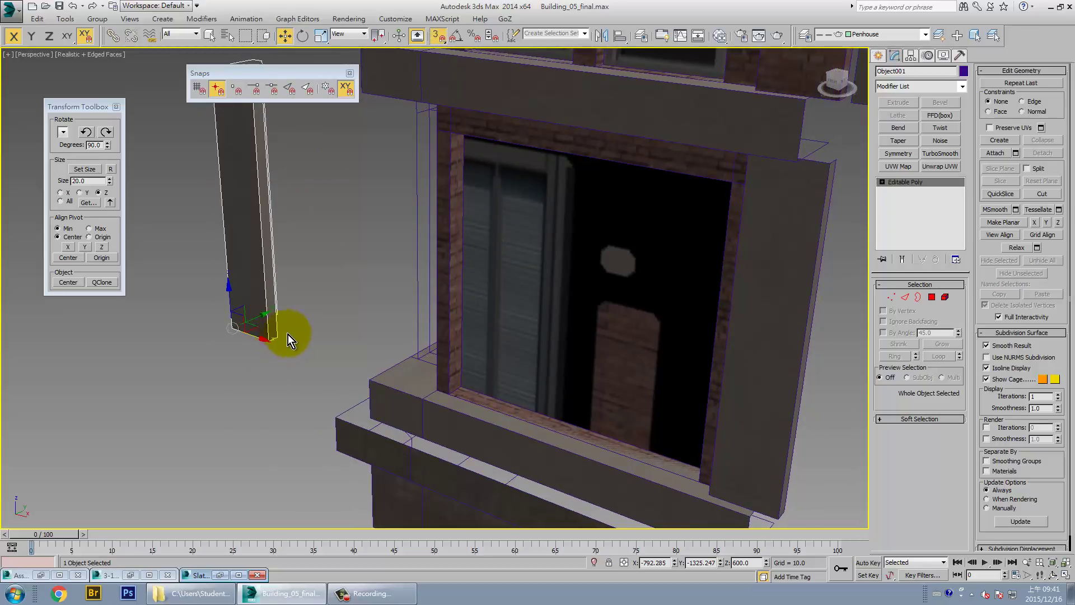
key("s")
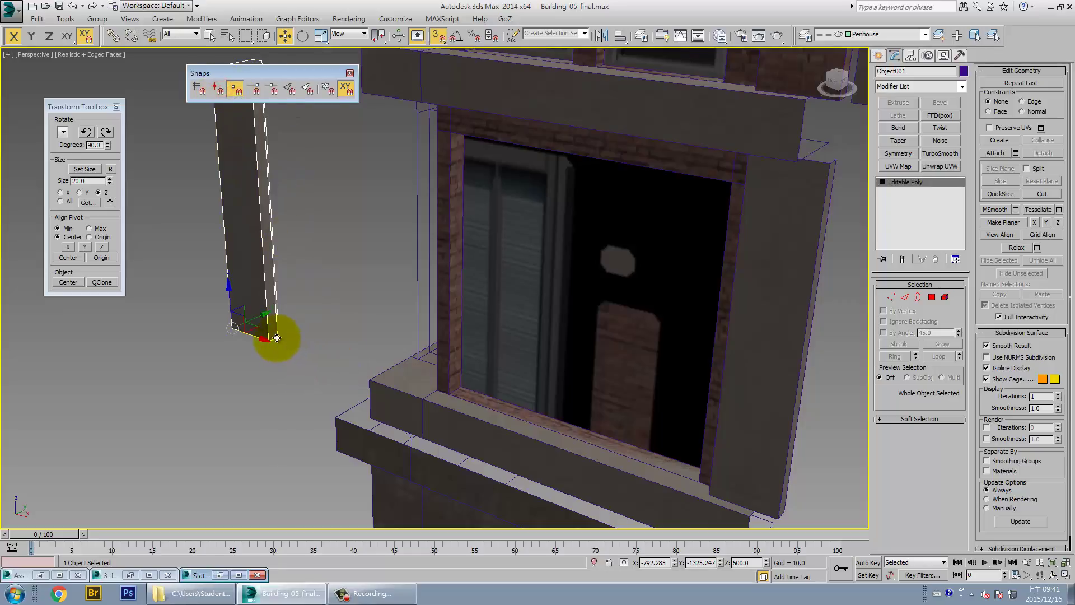
- Snap the column's base corner onto the window sill corner
left_click_drag(276, 338, 429, 383)
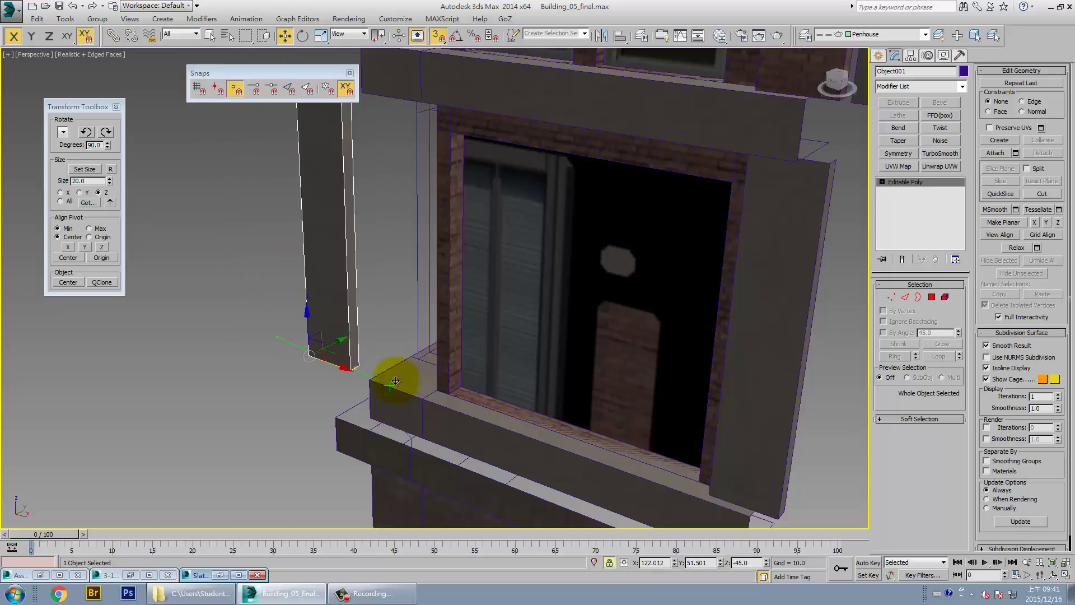
mouse_move(420, 384)
middle_mouse_down("alt")
mouse_move(453, 416)
mouse_move(516, 396)
mouse_move(459, 377)
mouse_move(399, 394)
middle_mouse_up("alt")
scroll(398, 392, "up", 2)
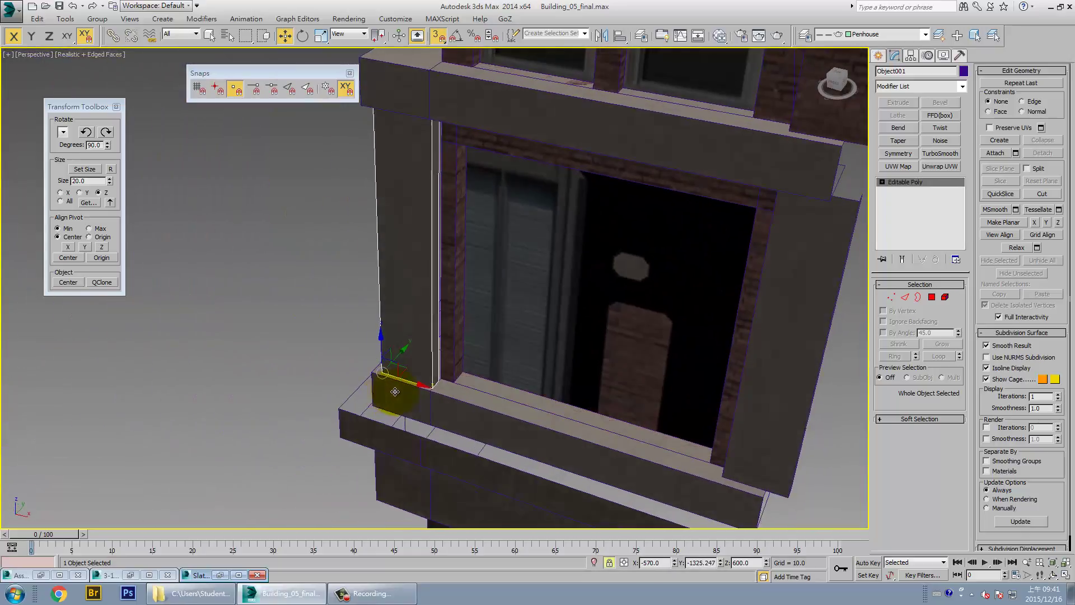
scroll(420, 385, "up", 1)
scroll(445, 387, "up", 1)
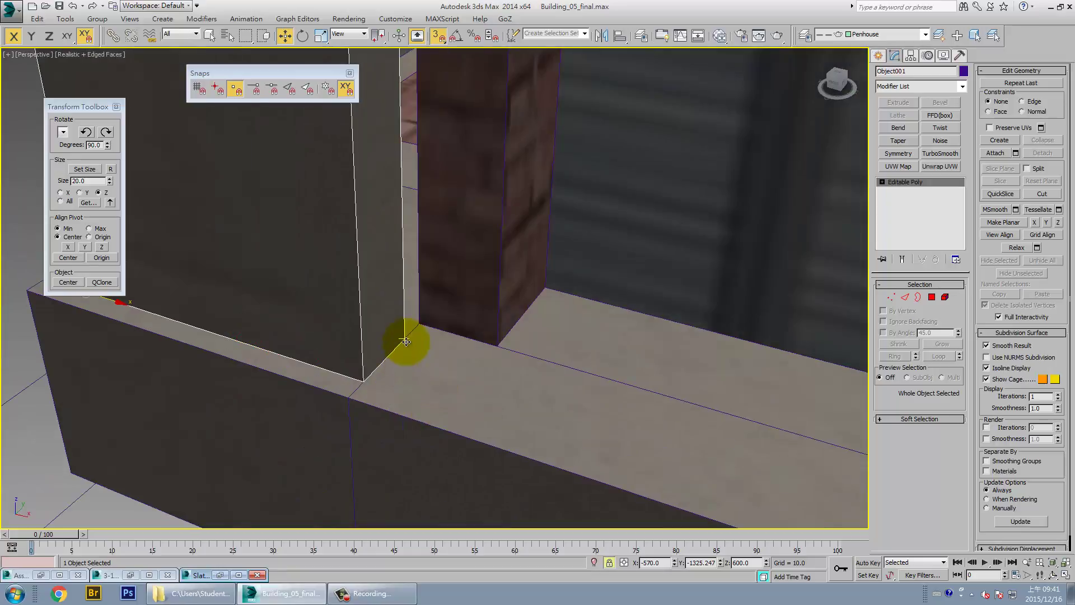
left_click_drag(406, 342, 415, 336)
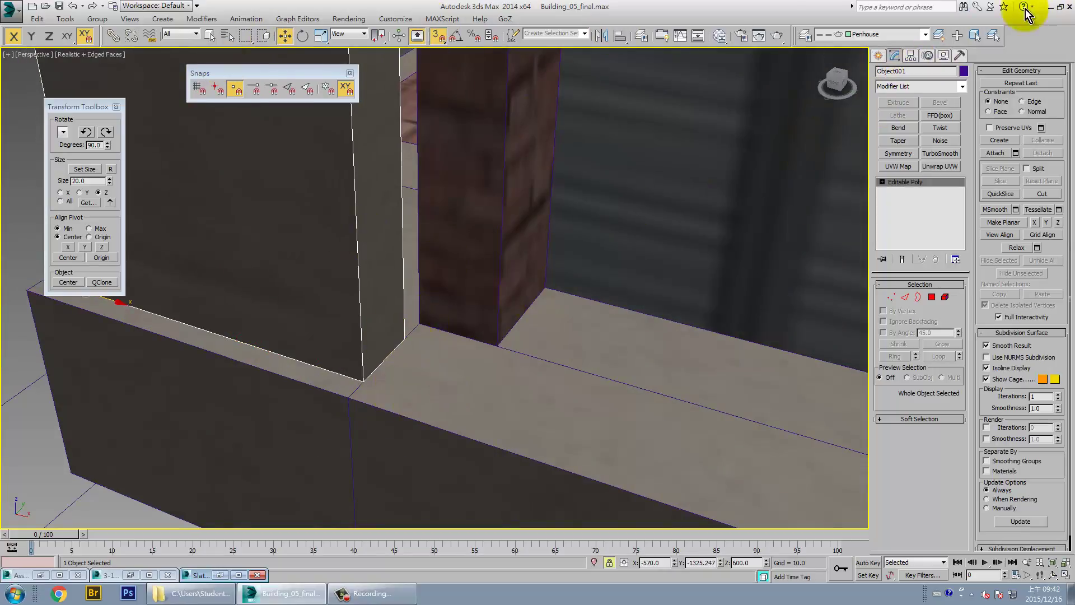
- Move the Snaps toolbar aside and re-snap the column corner onto the sill vertex in the XY plane
right_click(1018, 29)
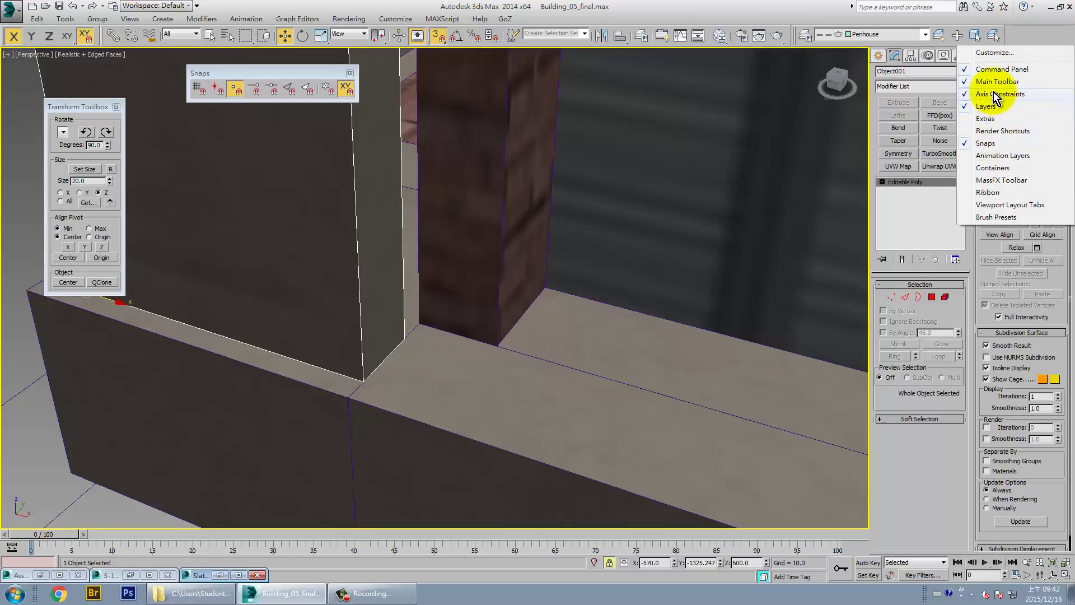
left_click(6, 38)
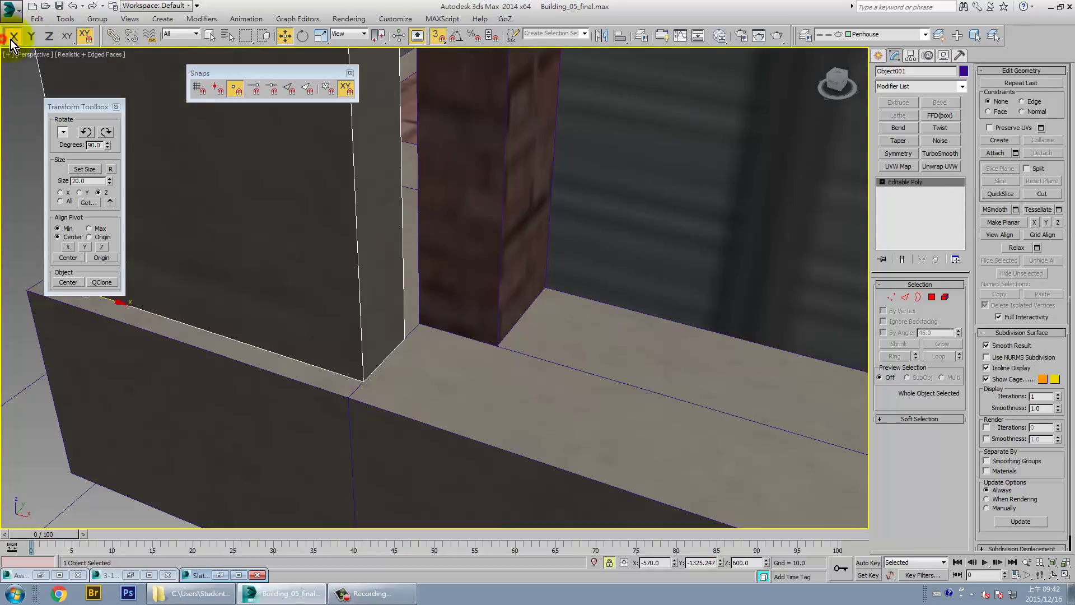
left_click_drag(283, 68, 111, 62)
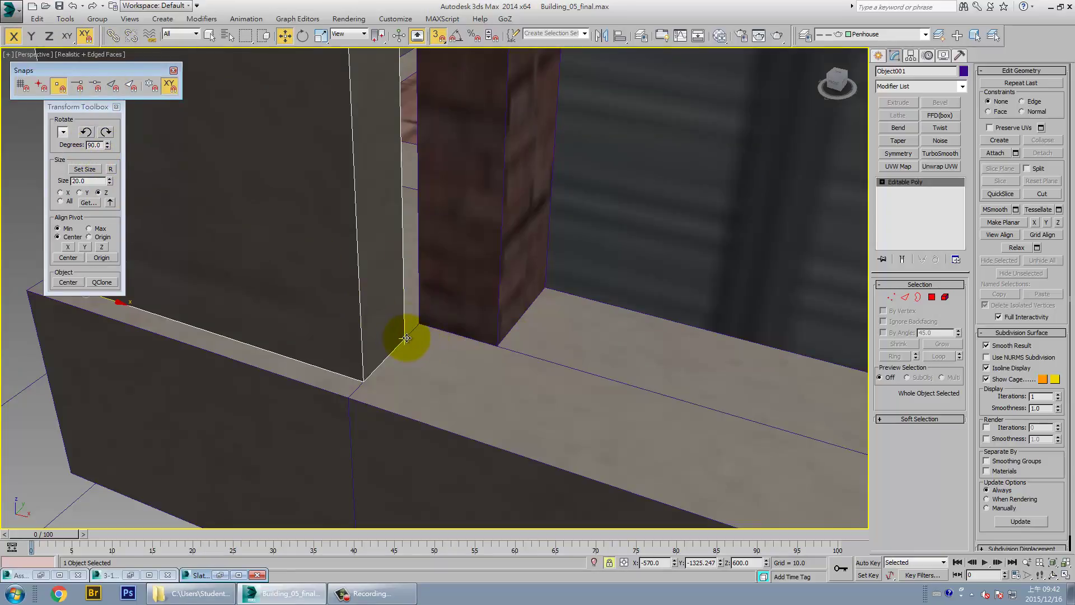
mouse_move(406, 339)
left_mouse_down()
mouse_move(357, 347)
mouse_move(414, 335)
left_mouse_up()
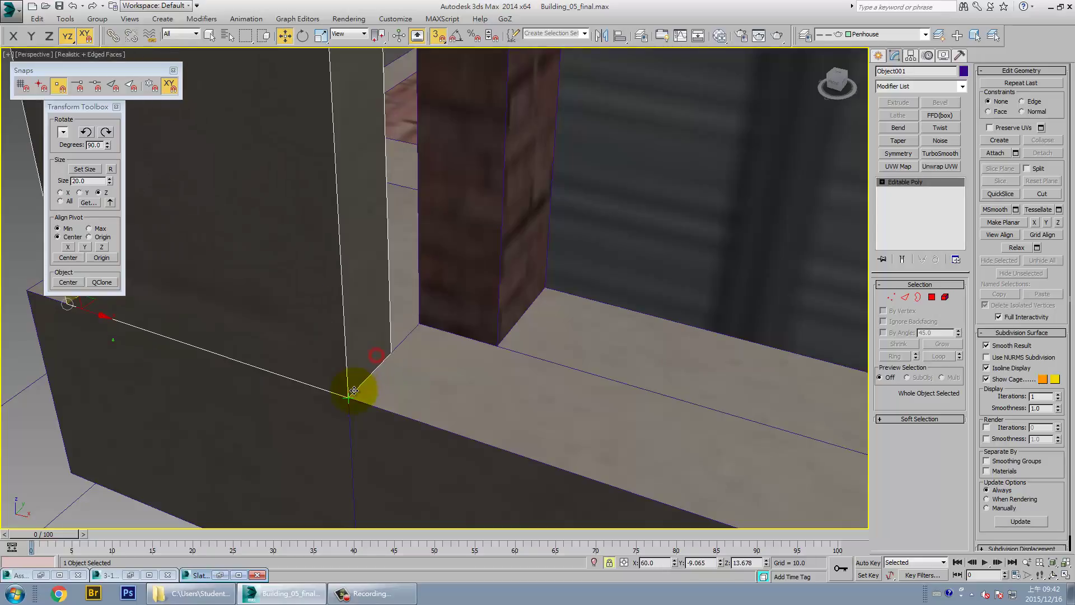
mouse_move(377, 355)
left_mouse_down()
mouse_move(381, 374)
mouse_move(398, 307)
mouse_move(420, 319)
left_mouse_up()
key("F8")
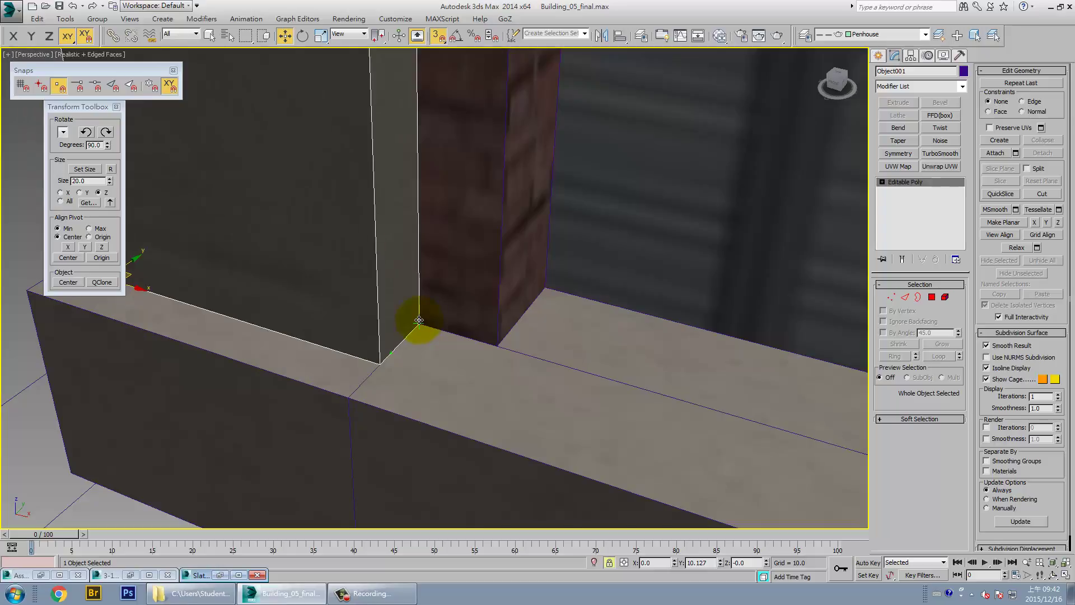
mouse_move(510, 339)
middle_mouse_down("alt")
mouse_move(477, 332)
mouse_move(471, 347)
mouse_move(584, 349)
mouse_move(547, 384)
mouse_move(480, 331)
mouse_move(412, 314)
mouse_move(451, 338)
mouse_move(461, 361)
mouse_move(511, 298)
mouse_move(562, 312)
mouse_move(480, 342)
mouse_move(495, 336)
middle_mouse_up("alt")
scroll(509, 329, "up", 5)
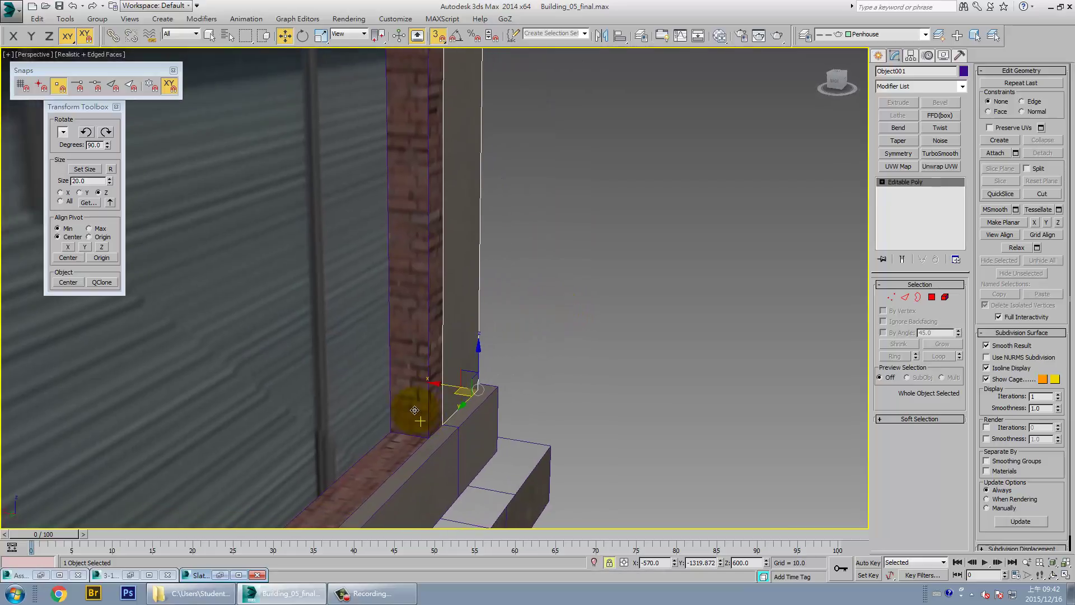
middle_click_drag(427, 419, 419, 420, "alt")
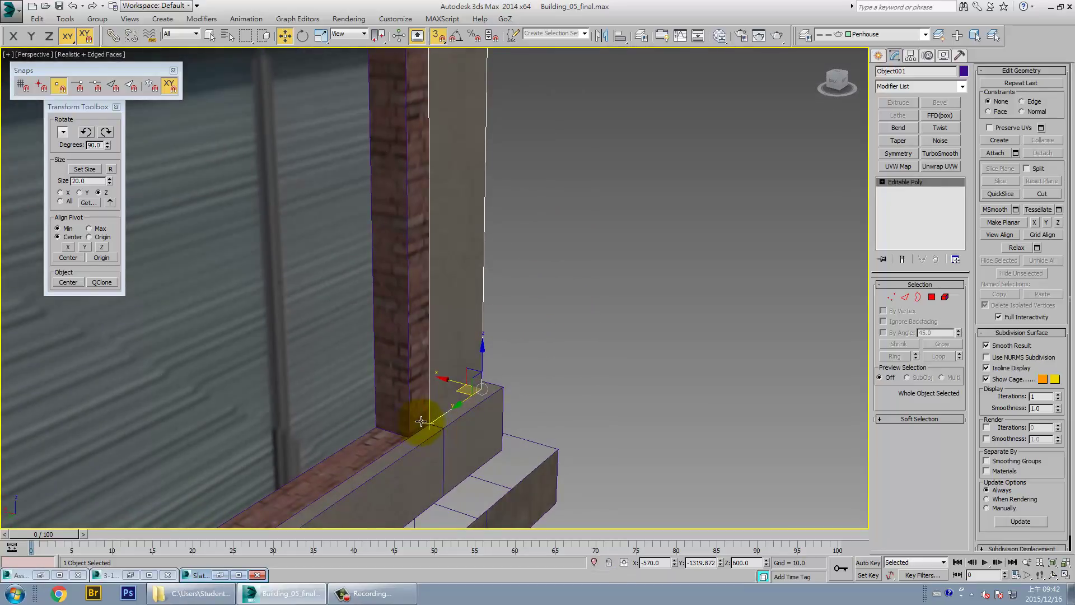
key("F3")
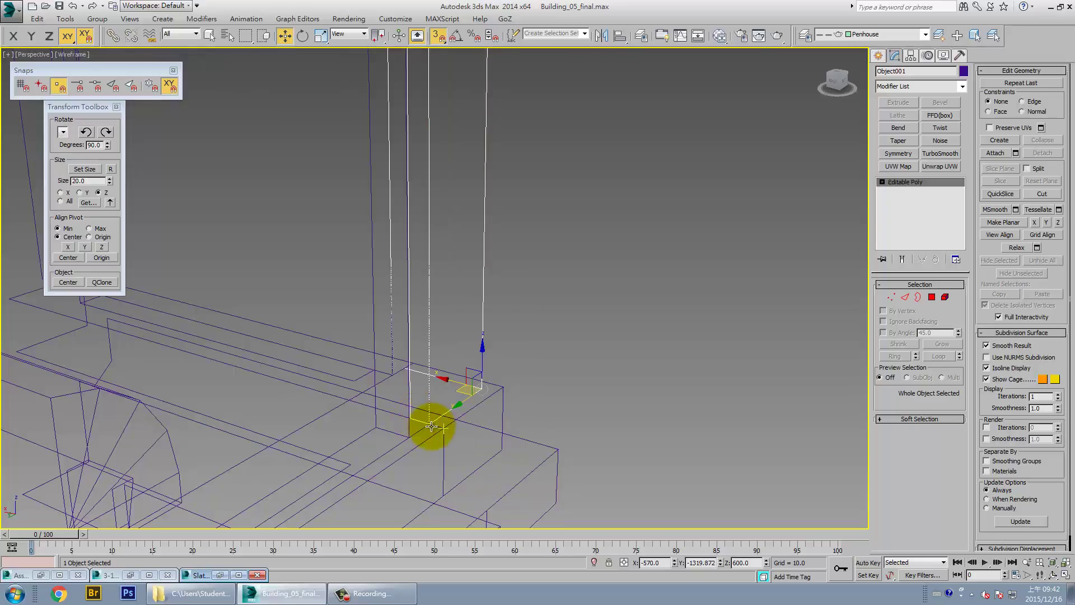
- Detach a clone of Rectangle030's window-frame element as Object002
left_click(410, 425)
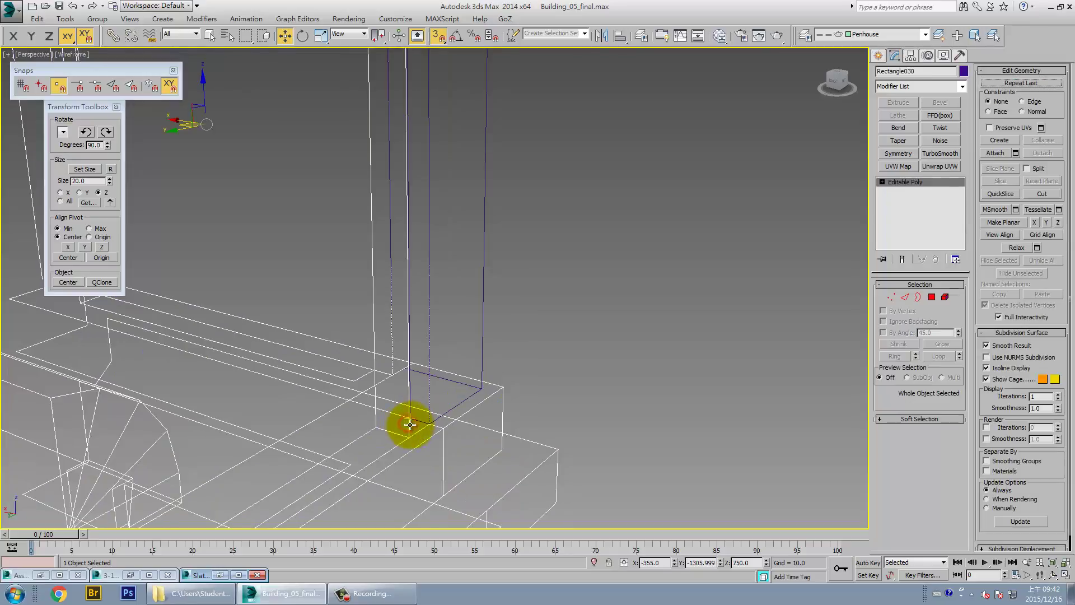
left_click(946, 297)
middle_click_drag(563, 358, 400, 391, "alt")
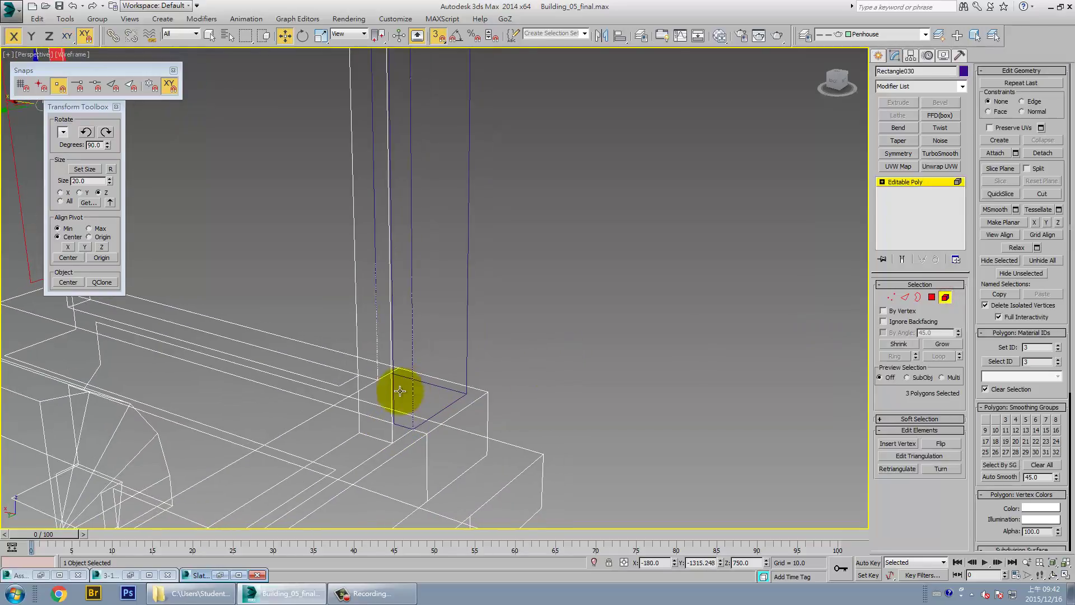
left_click(356, 389)
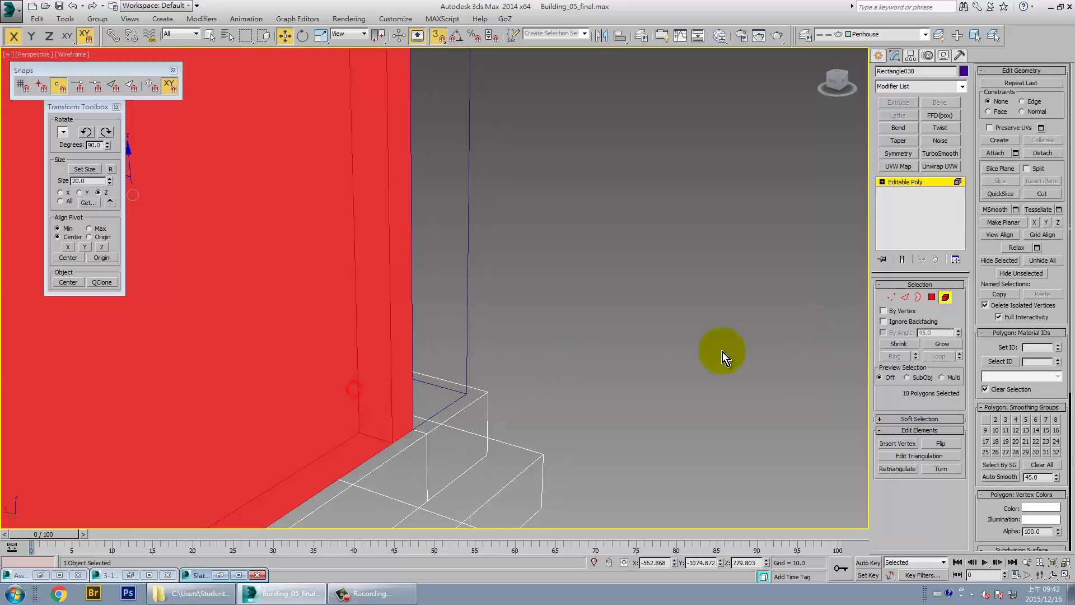
middle_click_drag(722, 352, 522, 351, "alt")
left_click(1042, 153)
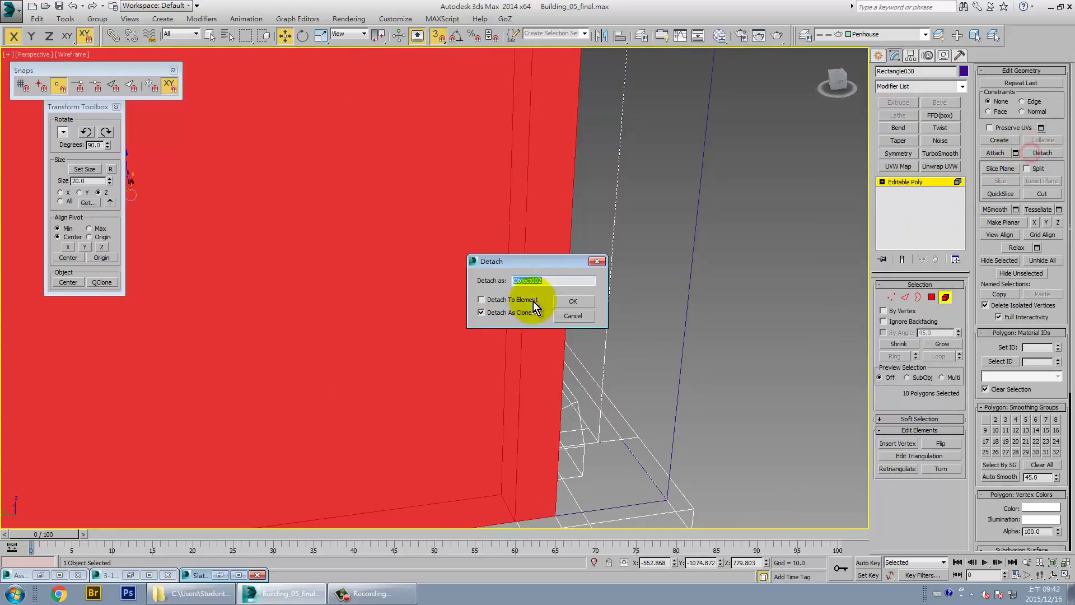
left_click(572, 301)
middle_click_drag(492, 300, 439, 312, "alt")
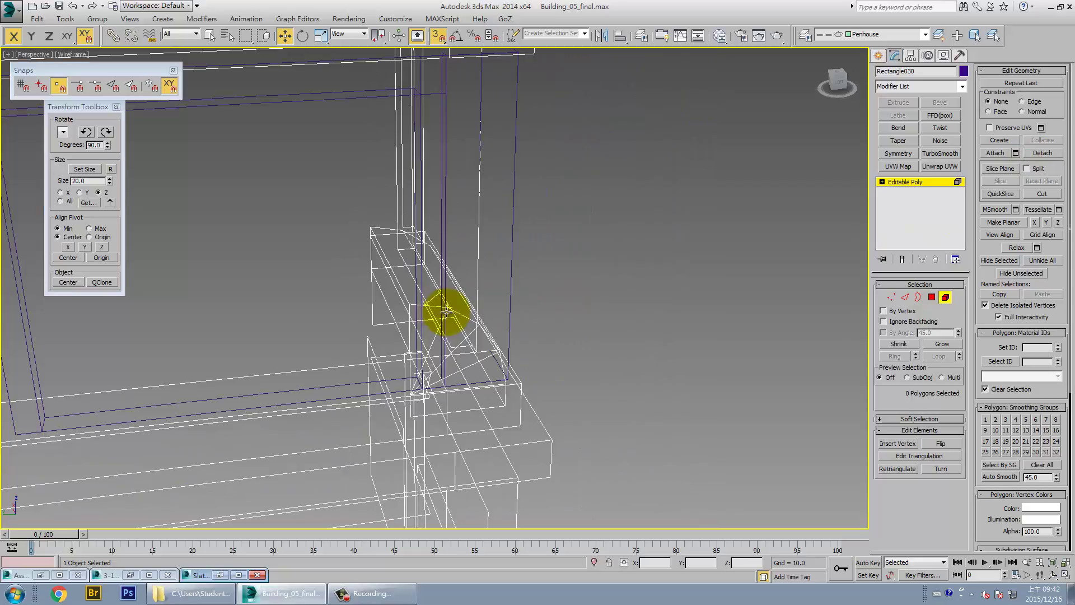
left_click(946, 296)
- Lock the selection on Object002 and slide it 13.873 units along X to meet the corner sill
mouse_move(536, 352)
middle_mouse_down("alt")
mouse_move(555, 354)
mouse_move(523, 336)
mouse_move(516, 374)
middle_mouse_up("alt")
left_click(519, 344)
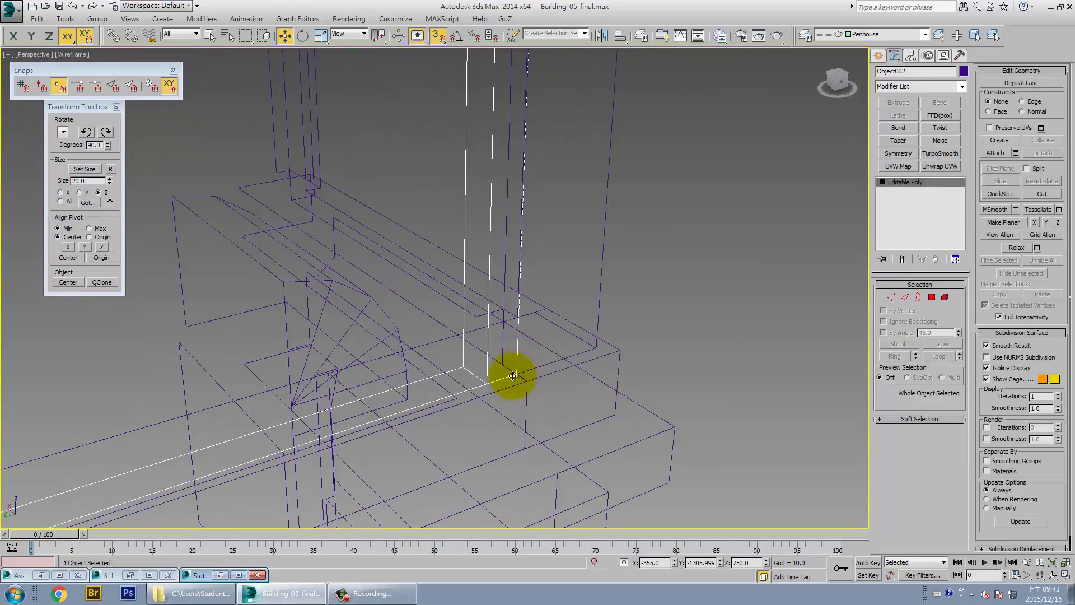
key("space")
left_click_drag(508, 370, 504, 364)
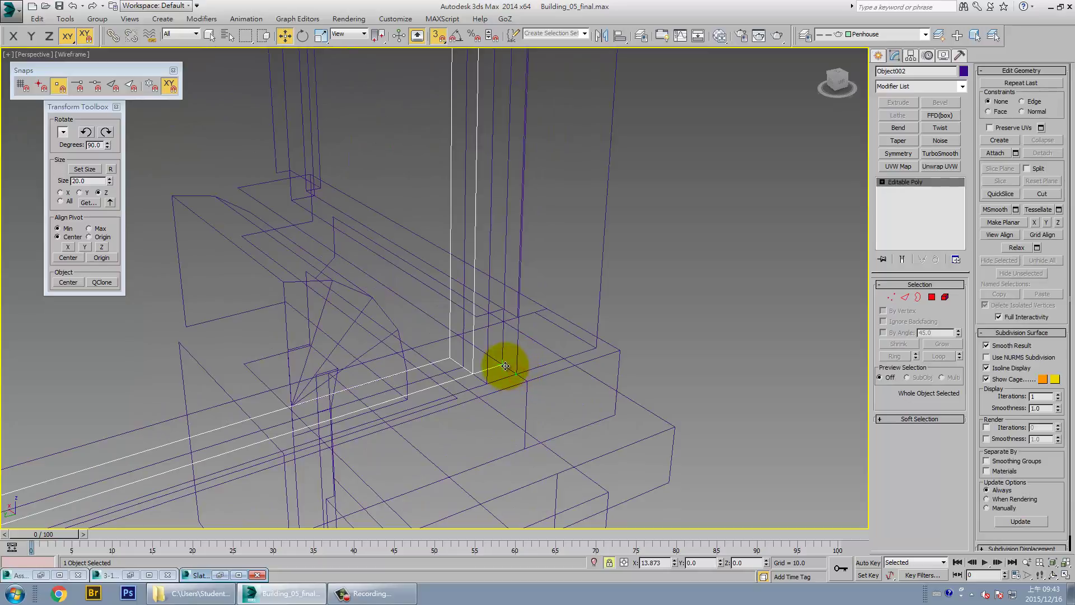
key("F3")
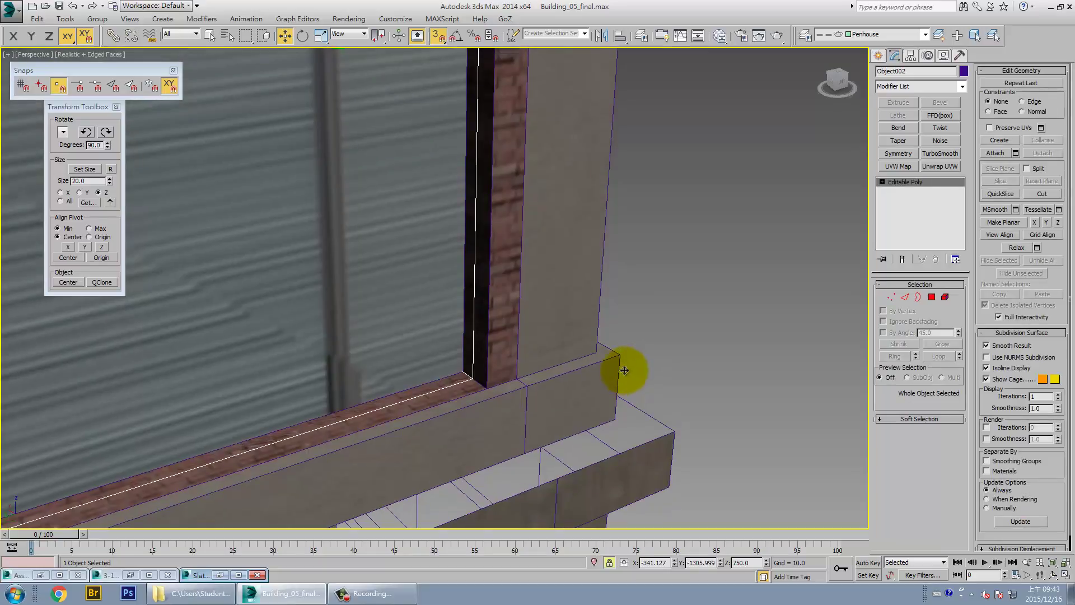
mouse_move(619, 373)
middle_mouse_down("alt")
mouse_move(537, 379)
mouse_move(562, 367)
mouse_move(432, 365)
mouse_move(468, 372)
middle_mouse_up("alt")
scroll(537, 380, "down", 5)
left_click(946, 297)
left_click(432, 302)
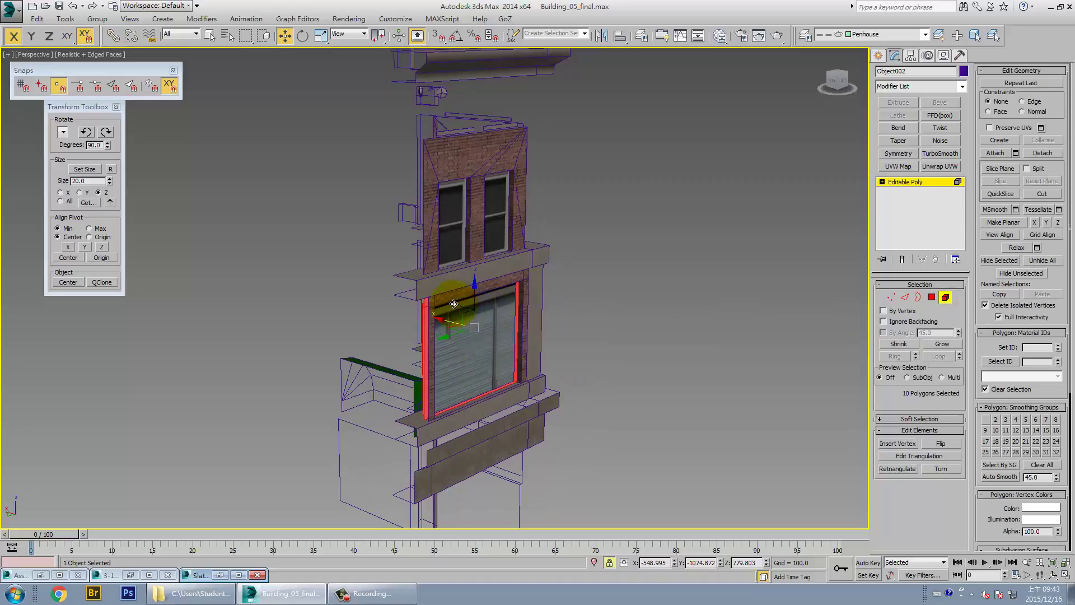
mouse_move(480, 325)
middle_mouse_down("alt")
mouse_move(560, 314)
mouse_move(533, 317)
middle_mouse_up("alt")
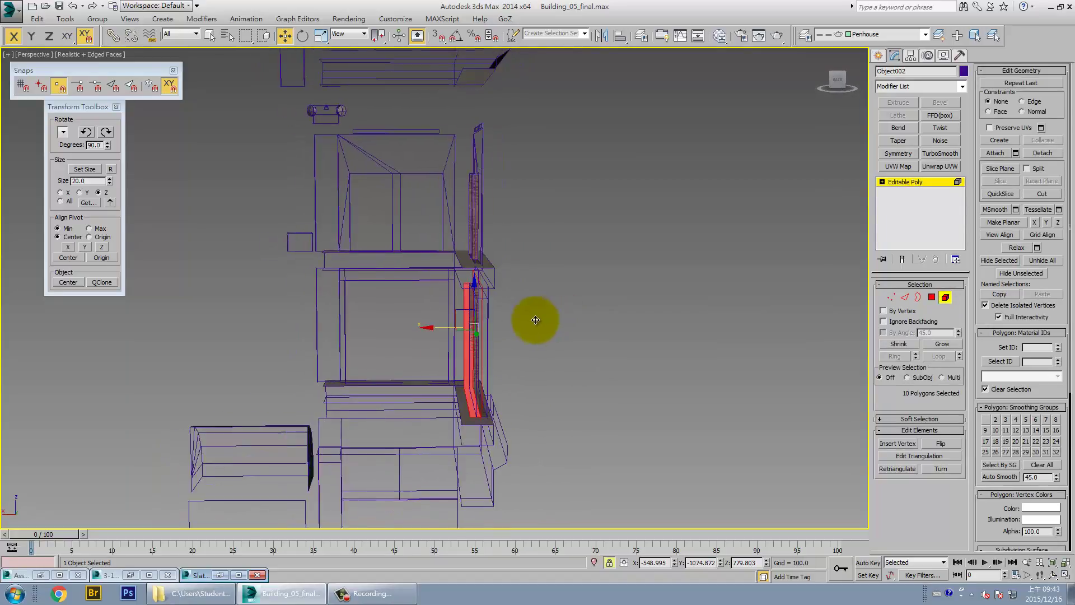
middle_click_drag(521, 364, 547, 372, "alt")
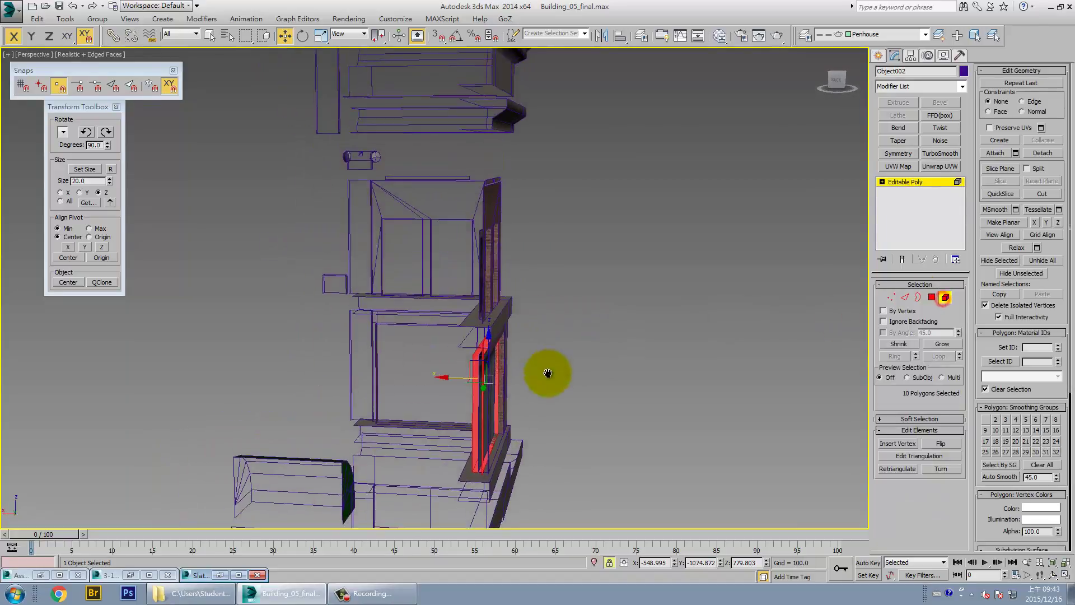
scroll(504, 358, "up", 5)
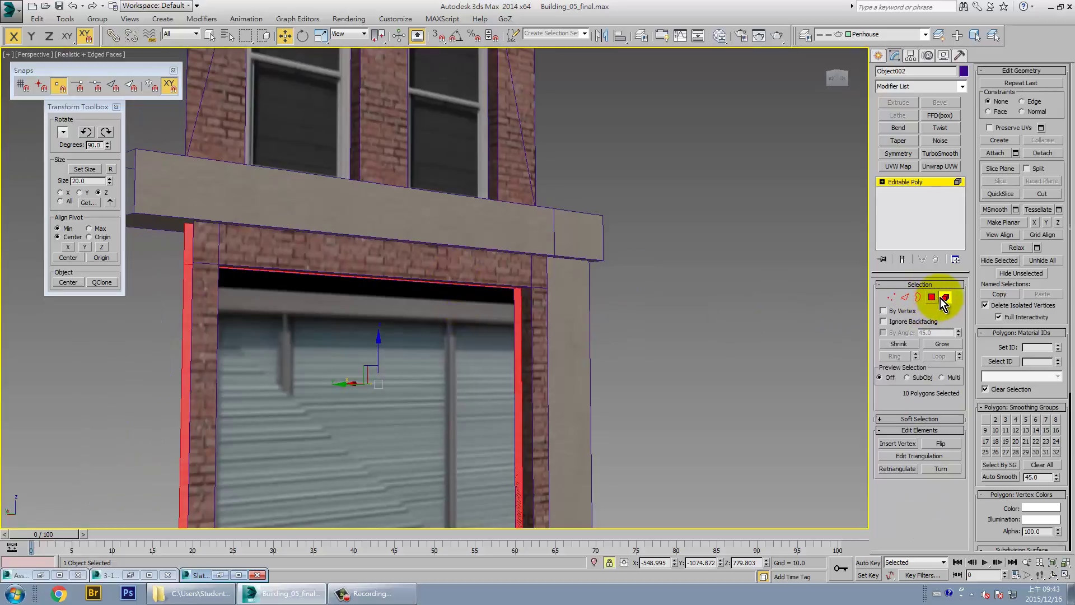
left_click(943, 298)
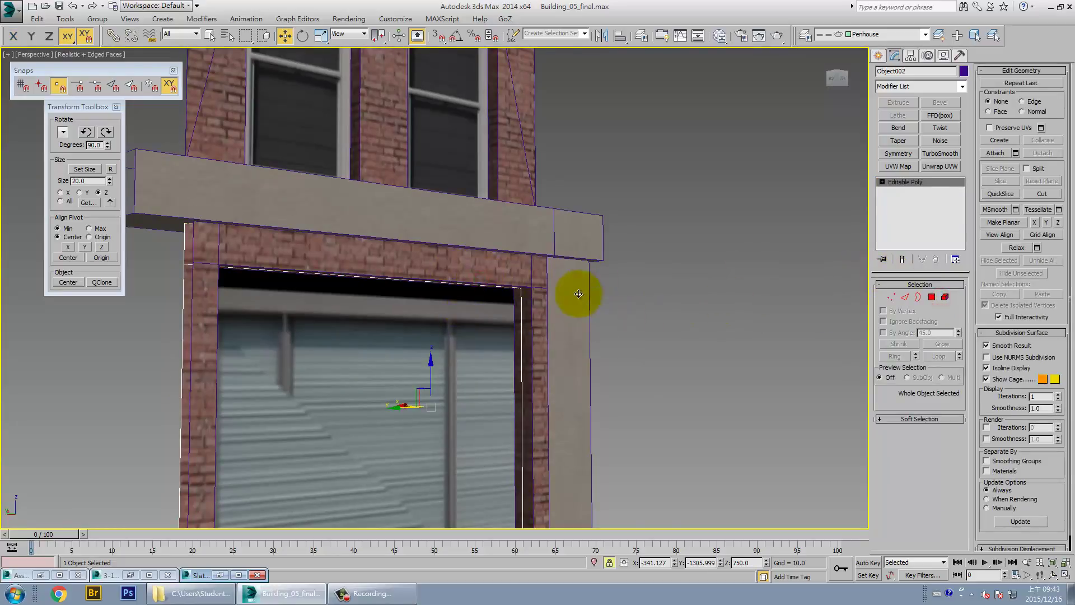
scroll(576, 292, "down", 3)
mouse_move(576, 292)
middle_mouse_down("alt")
mouse_move(616, 273)
mouse_move(544, 231)
middle_mouse_up("alt")
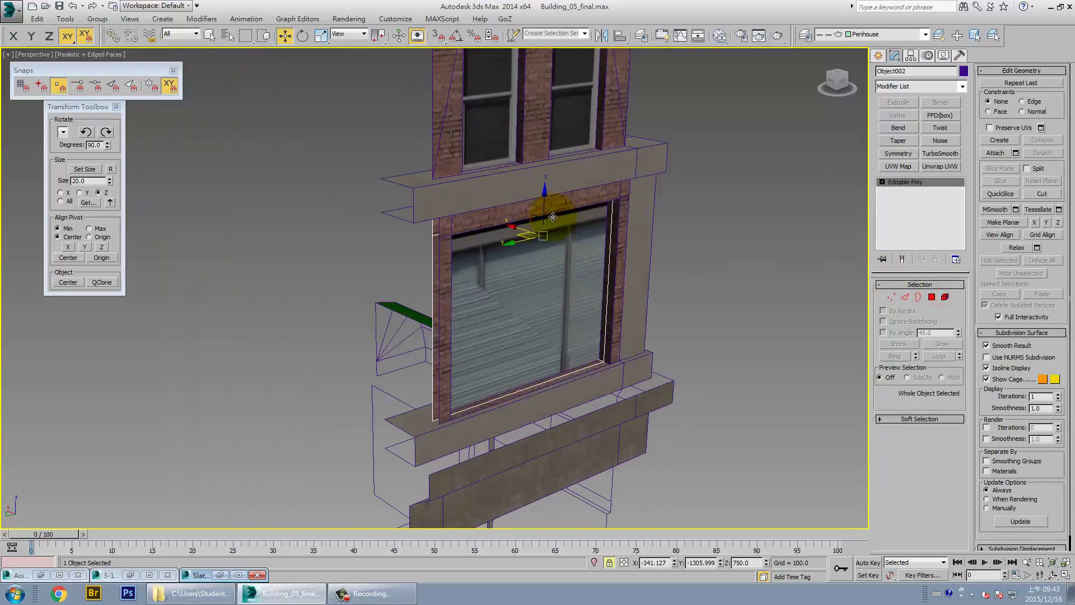
left_click(945, 297)
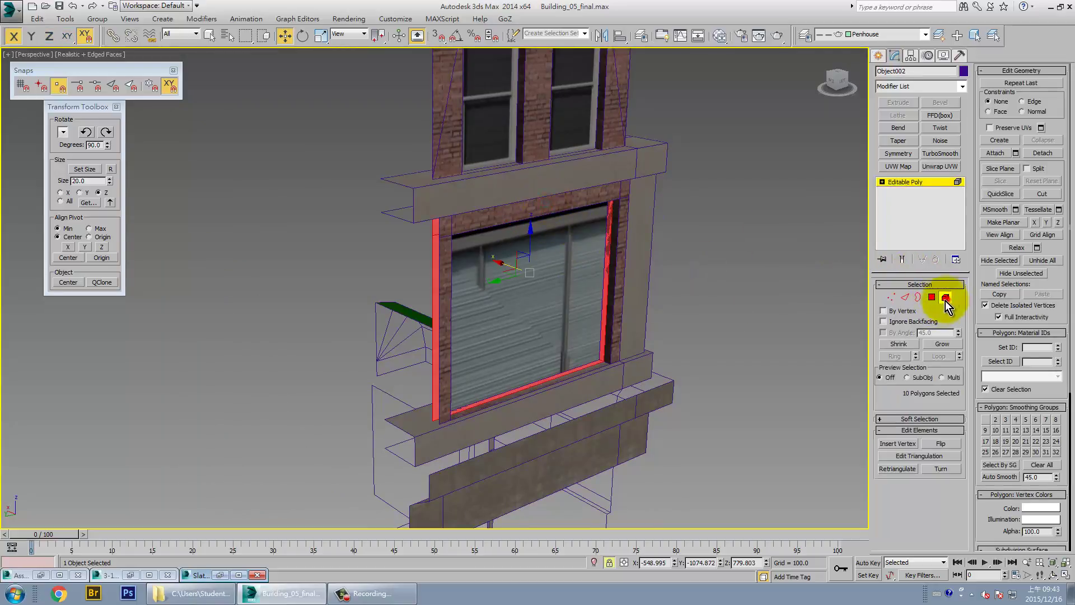
left_click(945, 297)
middle_click_drag(454, 240, 479, 231, "alt")
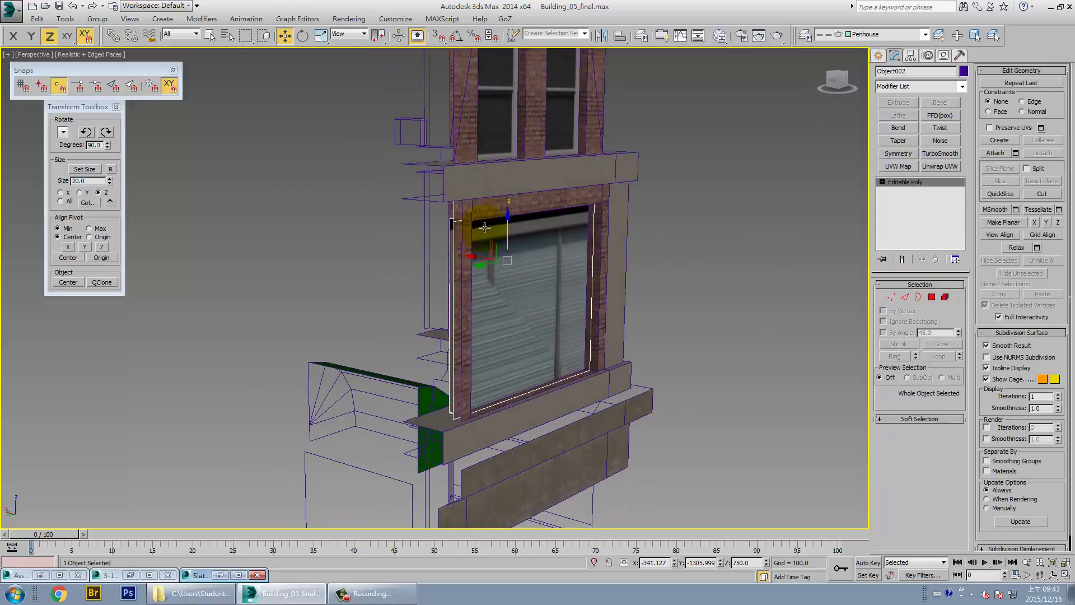
left_click(480, 215)
left_click(455, 235)
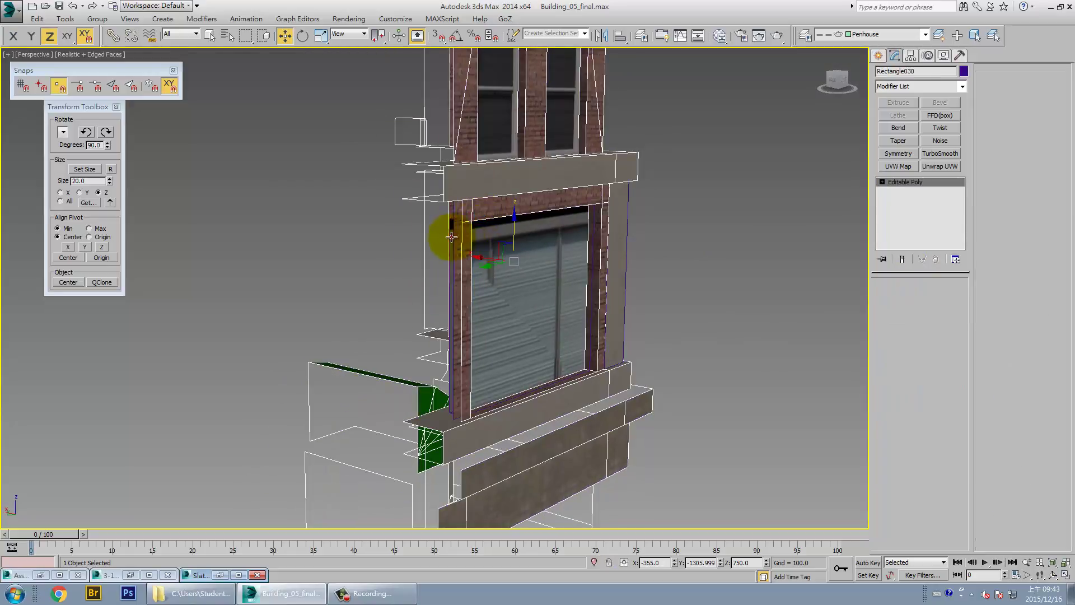
mouse_move(456, 236)
middle_mouse_down("alt")
mouse_move(490, 238)
mouse_move(463, 233)
middle_mouse_up("alt")
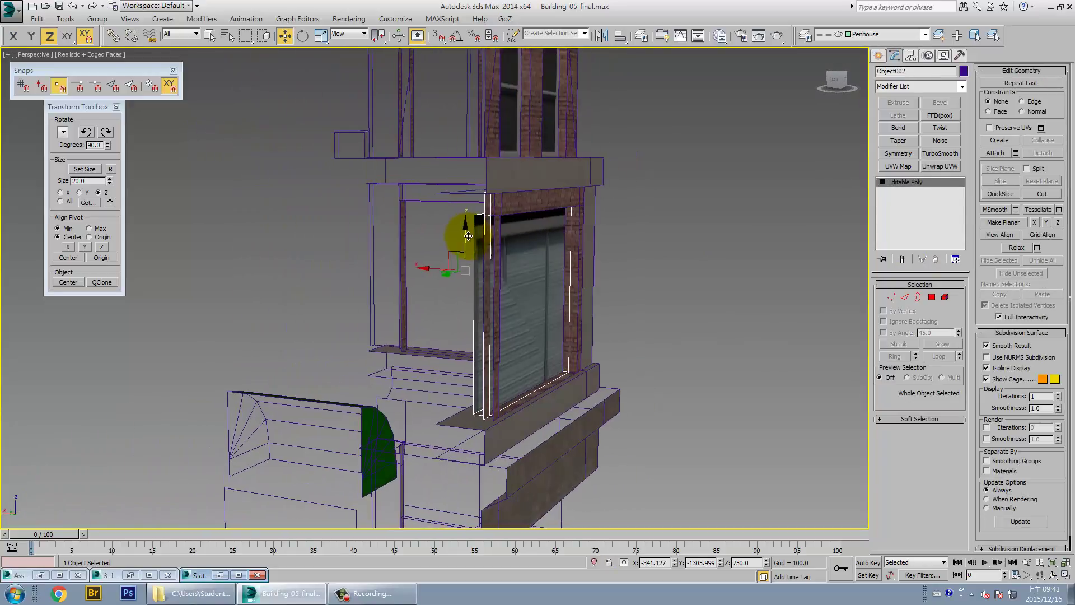
left_click(458, 240)
scroll(533, 275, "up", 3)
scroll(532, 275, "down", 2)
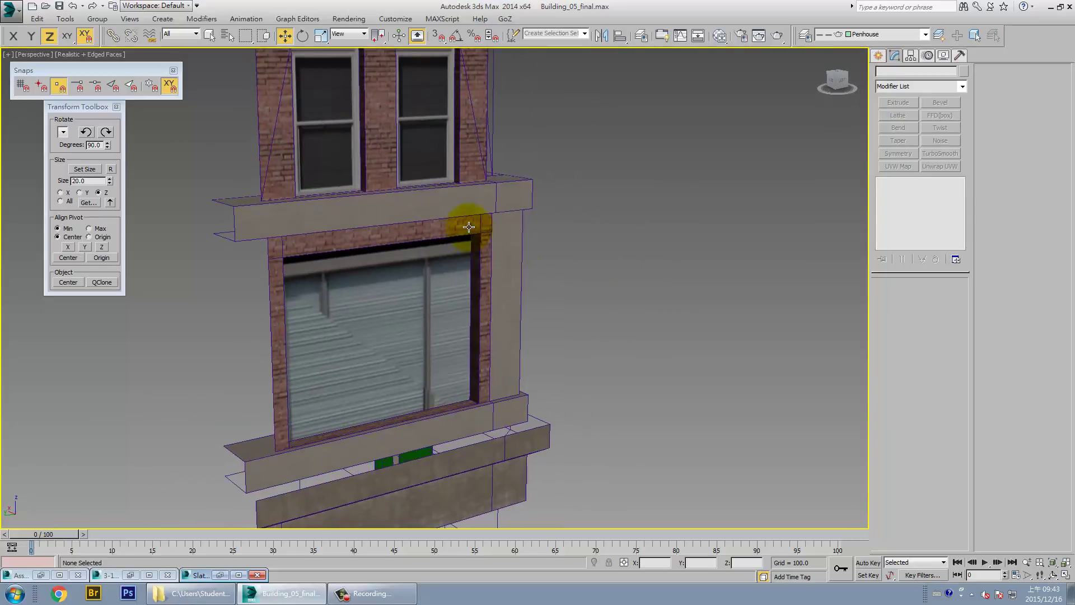
left_click(469, 224)
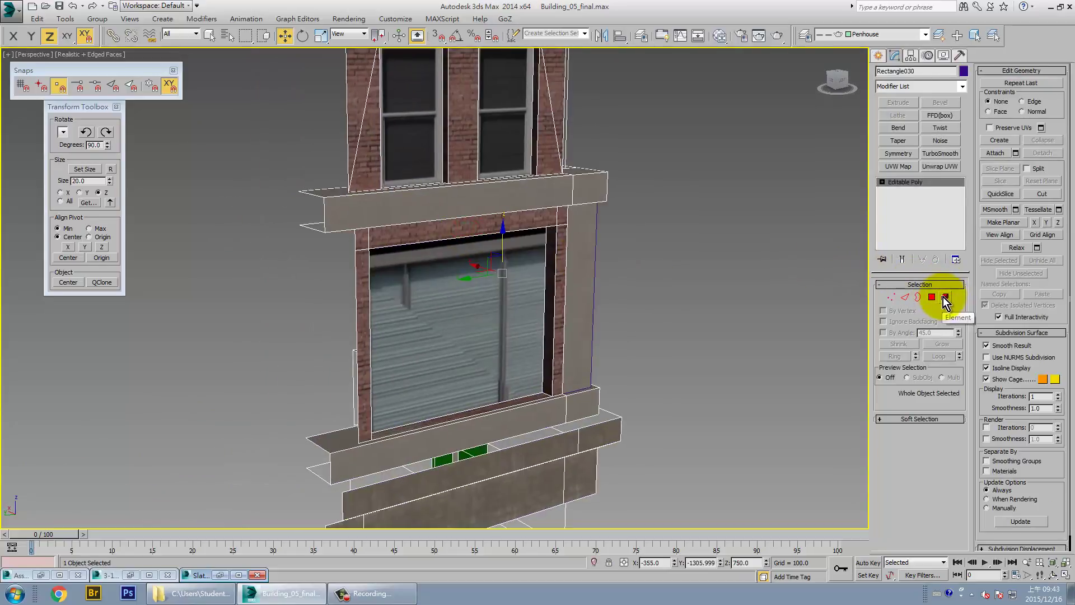
- Select Rectangle030's garage-door element and inspect it around the facade
left_click(944, 298)
left_click(528, 225)
scroll(647, 305, "up", 3)
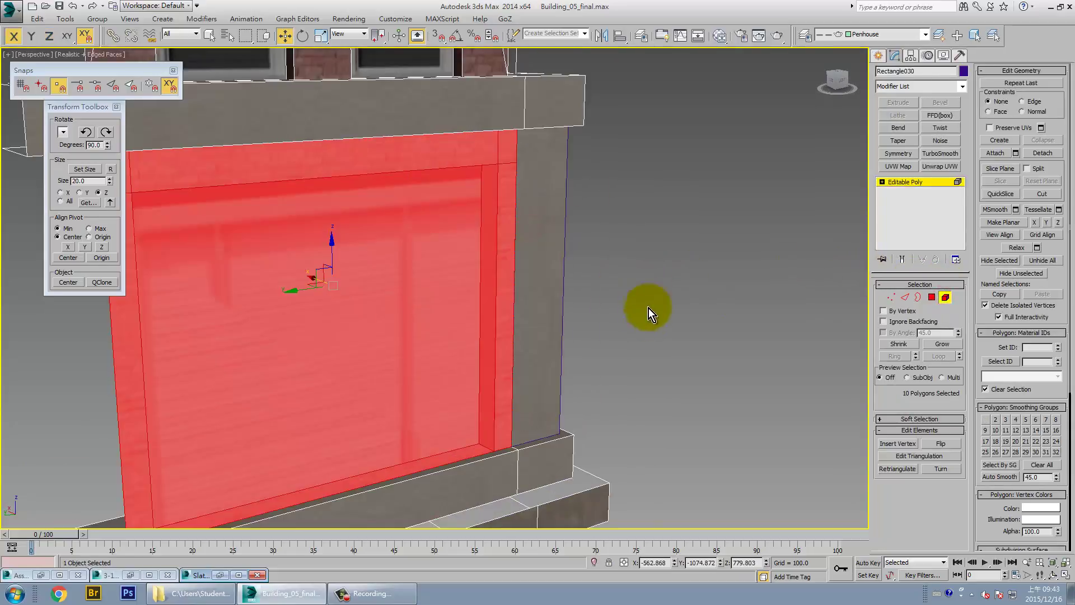
scroll(628, 286, "up", 3)
scroll(230, 230, "up", 2)
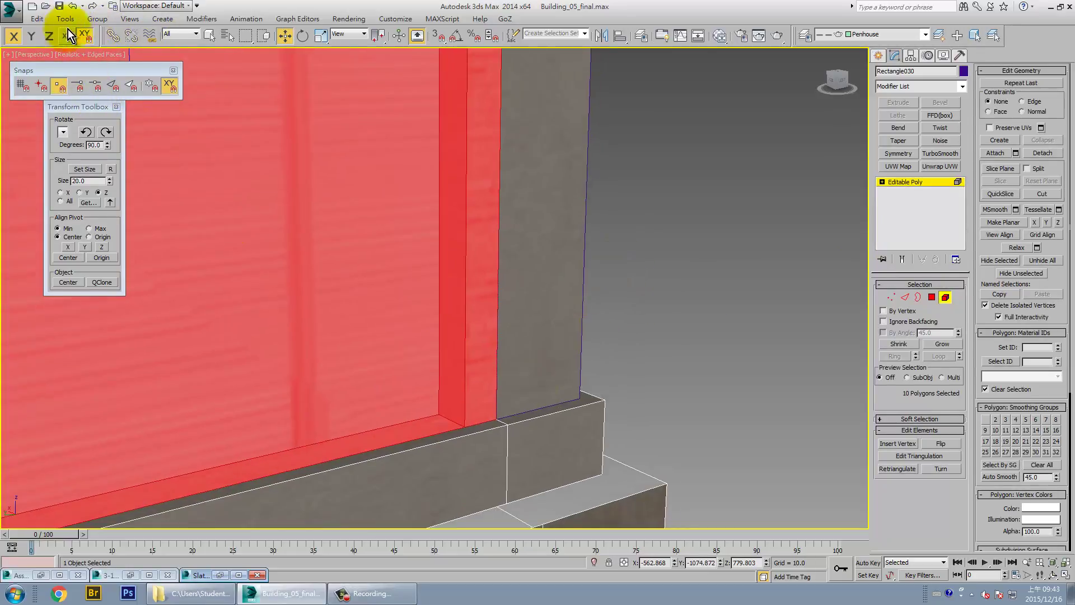
middle_click_drag(488, 357, 490, 386, "alt")
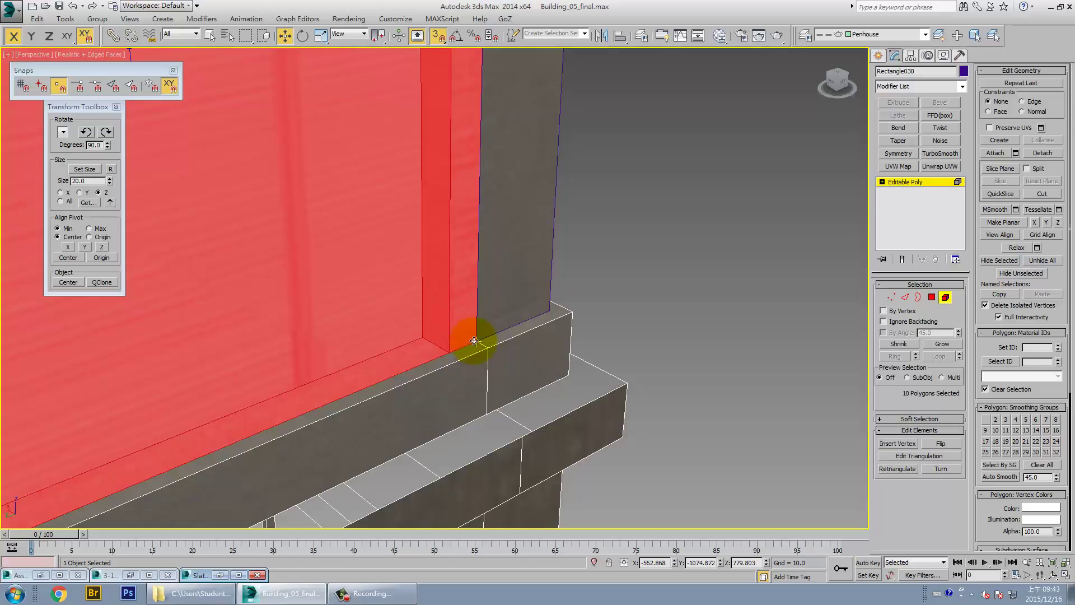
mouse_move(475, 341)
middle_mouse_down("alt")
mouse_move(445, 322)
mouse_move(478, 353)
mouse_move(501, 343)
mouse_move(463, 329)
mouse_move(413, 370)
mouse_move(552, 332)
mouse_move(511, 355)
middle_mouse_up("alt")
scroll(377, 358, "up", 2)
scroll(396, 360, "up", 3)
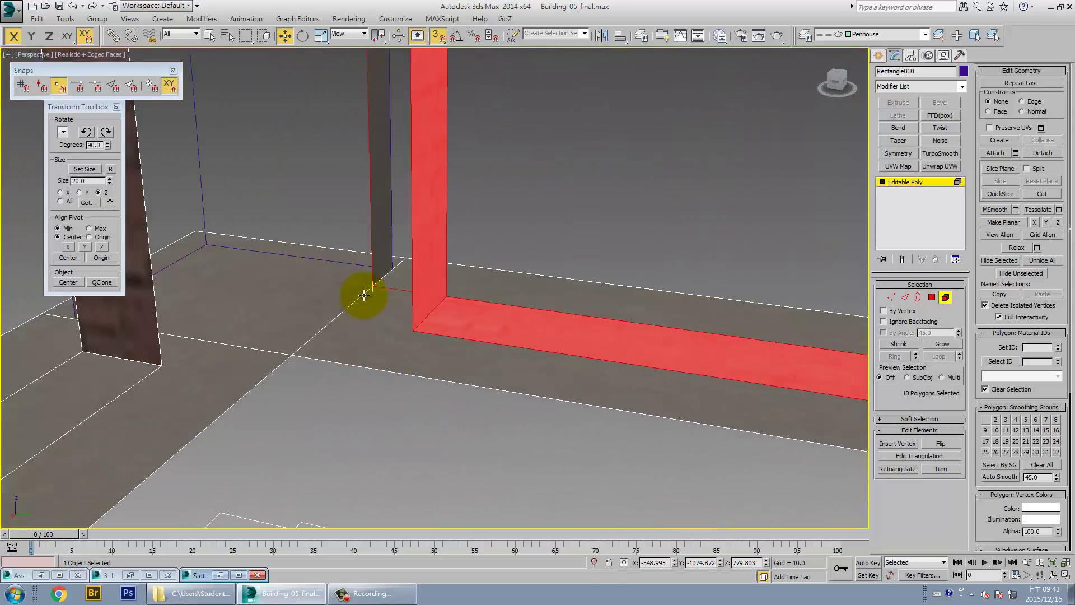
scroll(468, 312, "down", 3)
scroll(487, 312, "down", 3)
mouse_move(487, 312)
middle_mouse_down("alt")
mouse_move(588, 341)
mouse_move(506, 374)
mouse_move(432, 362)
mouse_move(510, 355)
middle_mouse_up("alt")
- Reselect the garage-door element and detach it as a clone named Object002
left_click(732, 298)
mouse_move(630, 325)
middle_mouse_down("alt")
mouse_move(624, 303)
mouse_move(477, 286)
middle_mouse_up("alt")
left_click(376, 191)
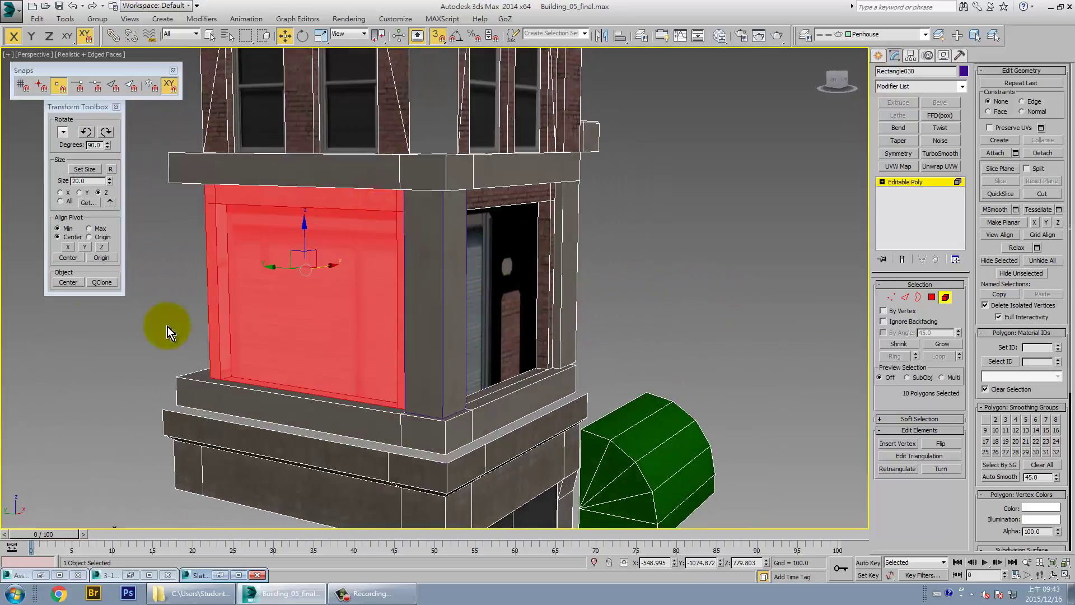
left_click(1046, 153)
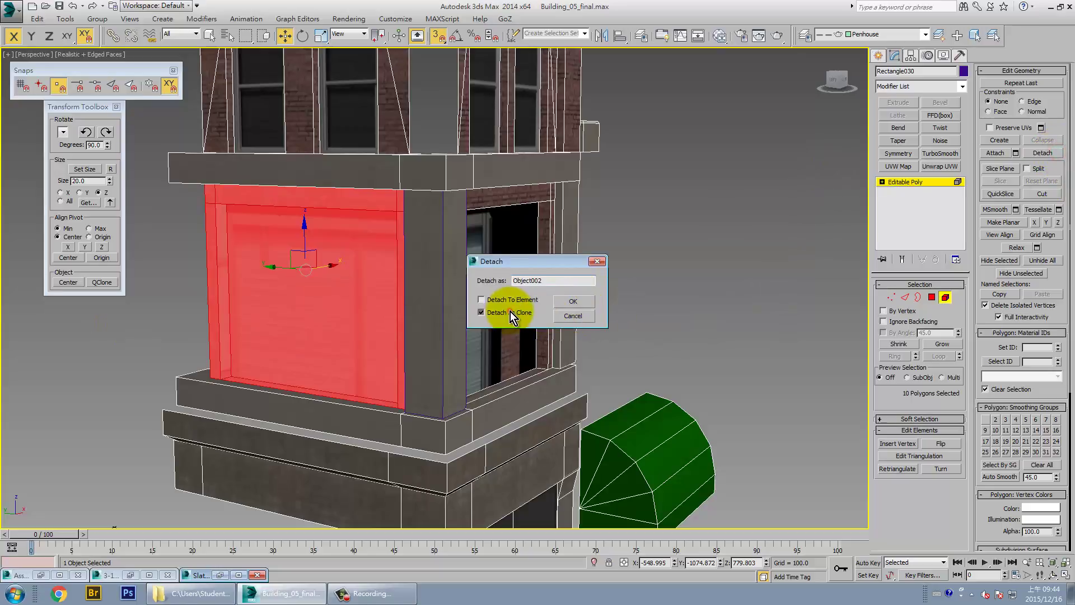
left_click(562, 301)
- Reselect Rectangle030 and pick its ledge element above the doorway
scroll(619, 260, "down", 5)
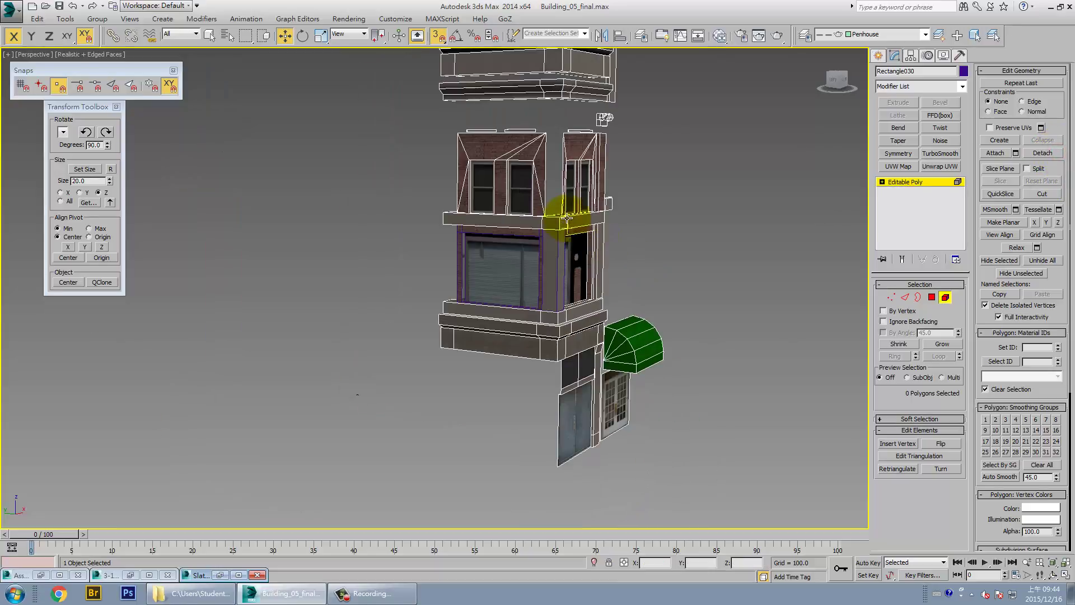
left_click(567, 211)
middle_click_drag(619, 235, 444, 293, "alt")
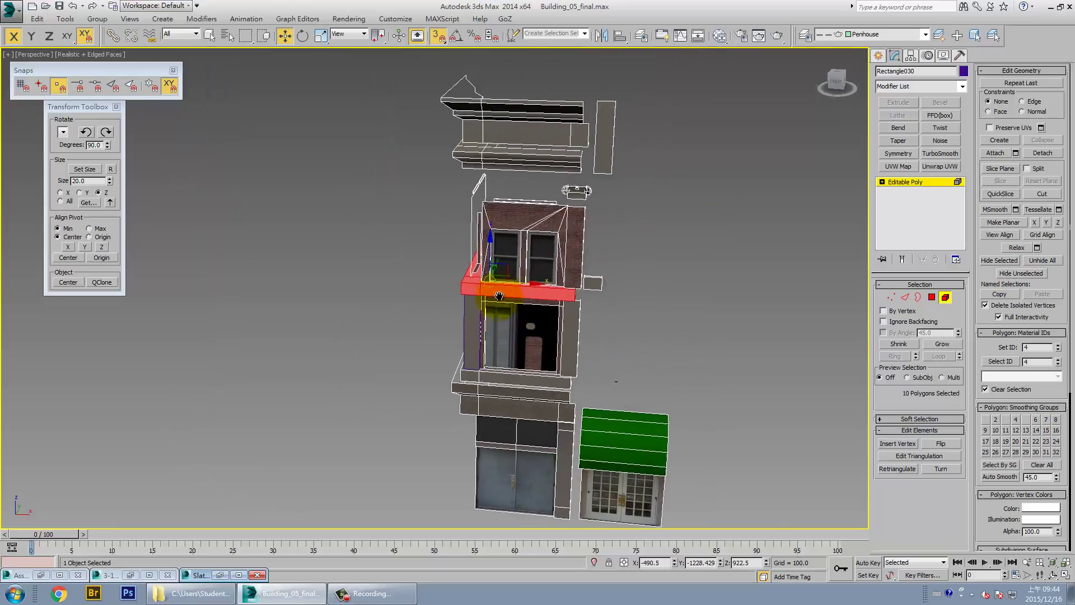
scroll(512, 281, "up", 3)
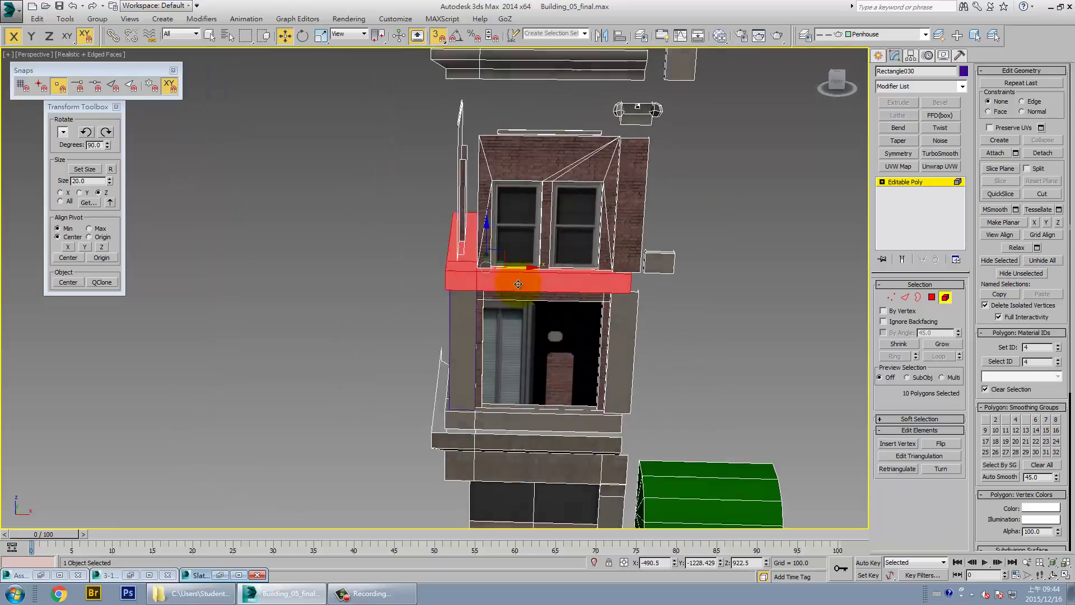
left_click(934, 297)
left_click(706, 254)
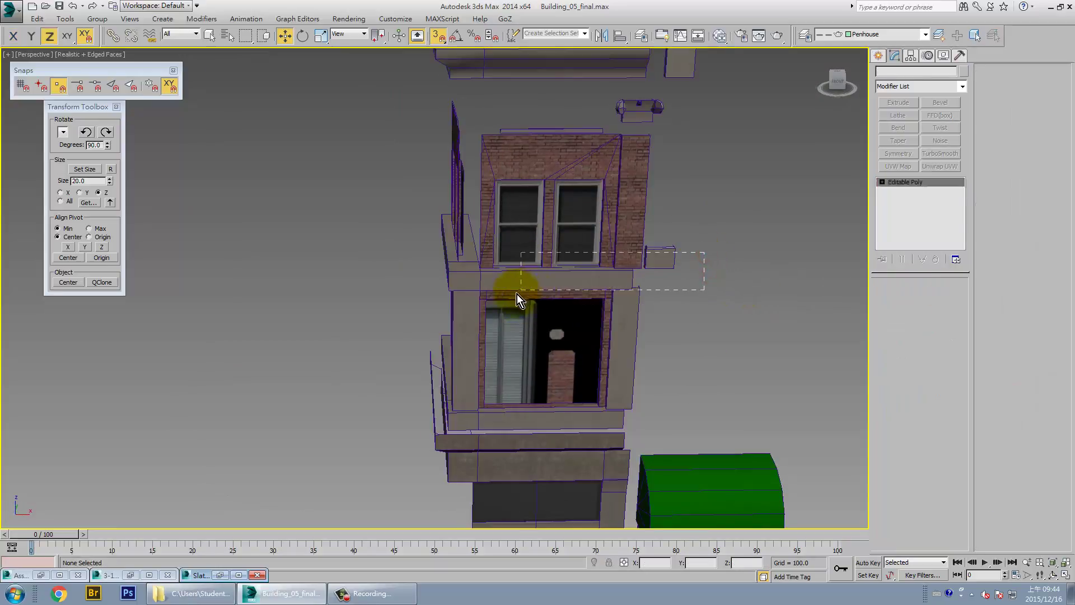
left_click_drag(529, 291, 516, 294)
middle_click_drag(612, 283, 583, 261, "alt")
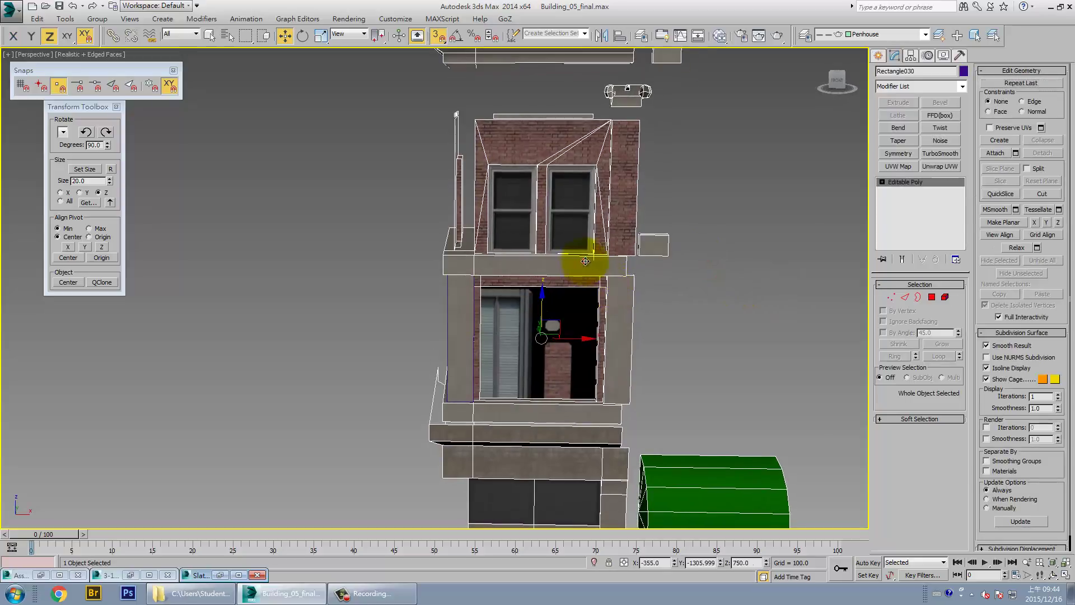
left_click(945, 298)
- Detach only the three front ledge faces as Object003 and select the new object
left_click(932, 297)
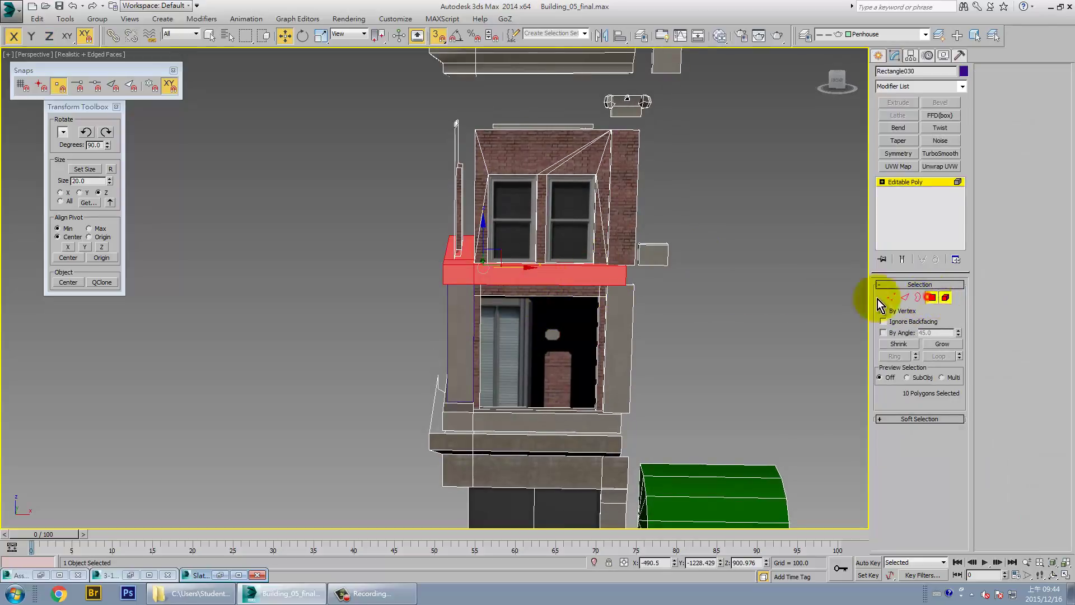
left_click_drag(460, 309, 460, 308, "alt")
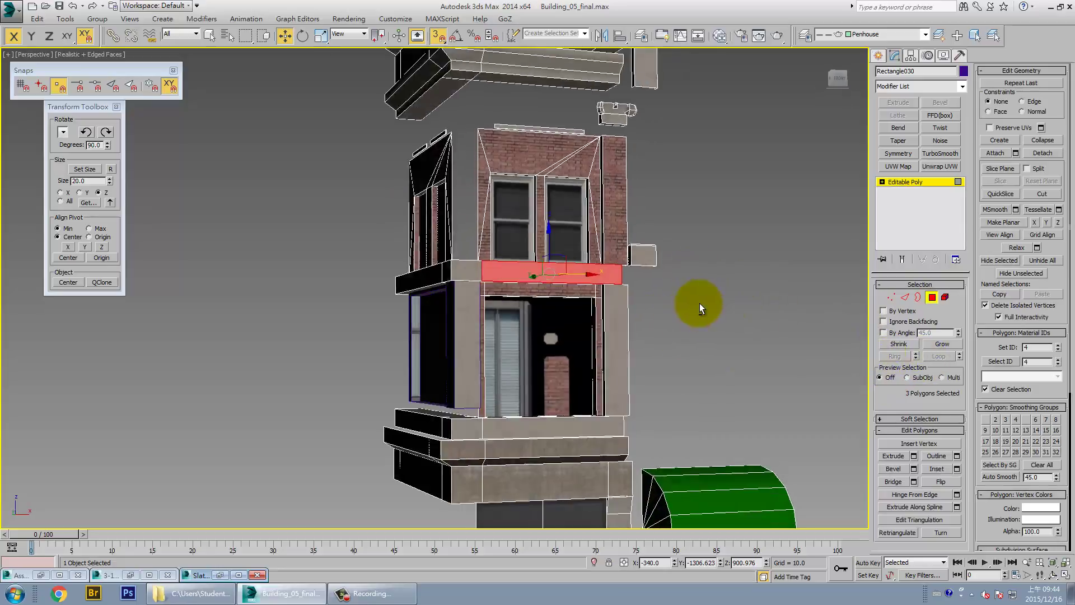
middle_click_drag(700, 304, 677, 302, "alt")
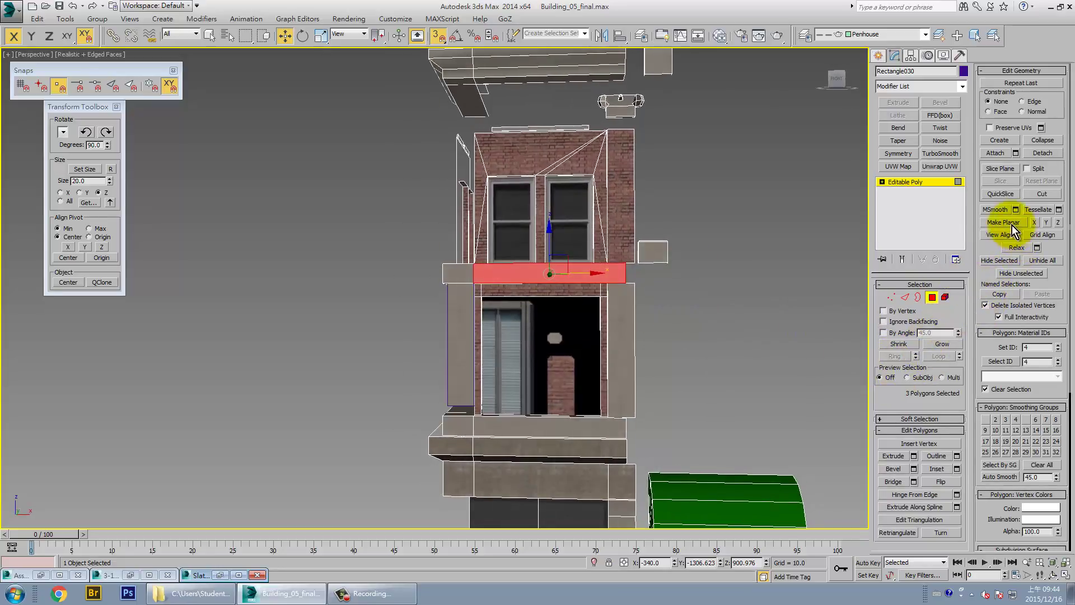
left_click(1041, 154)
left_click(573, 303)
middle_click_drag(596, 281, 554, 318)
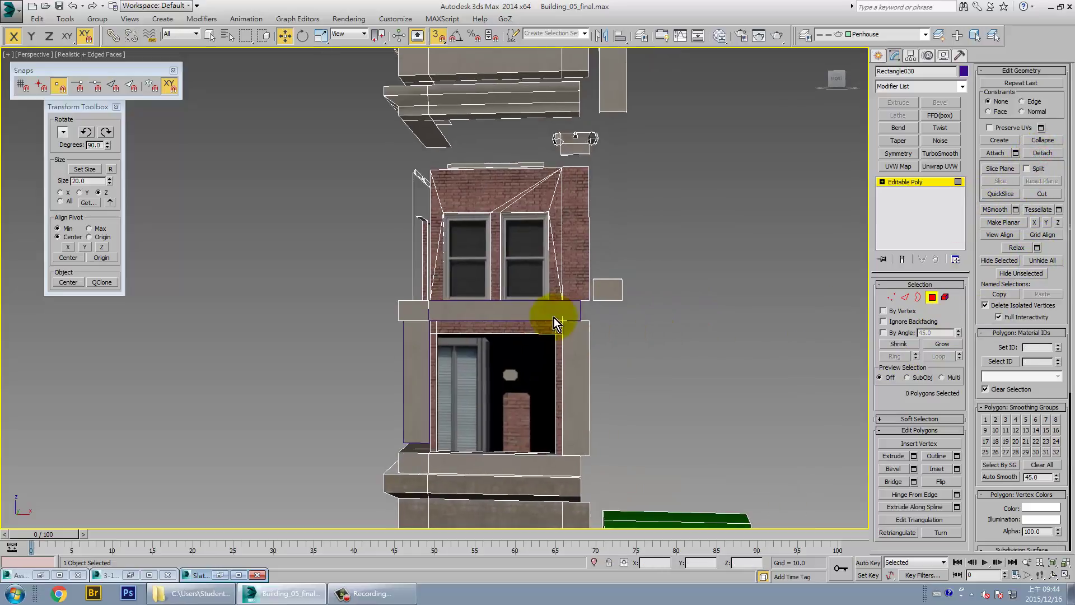
left_click(932, 297)
left_click(700, 332)
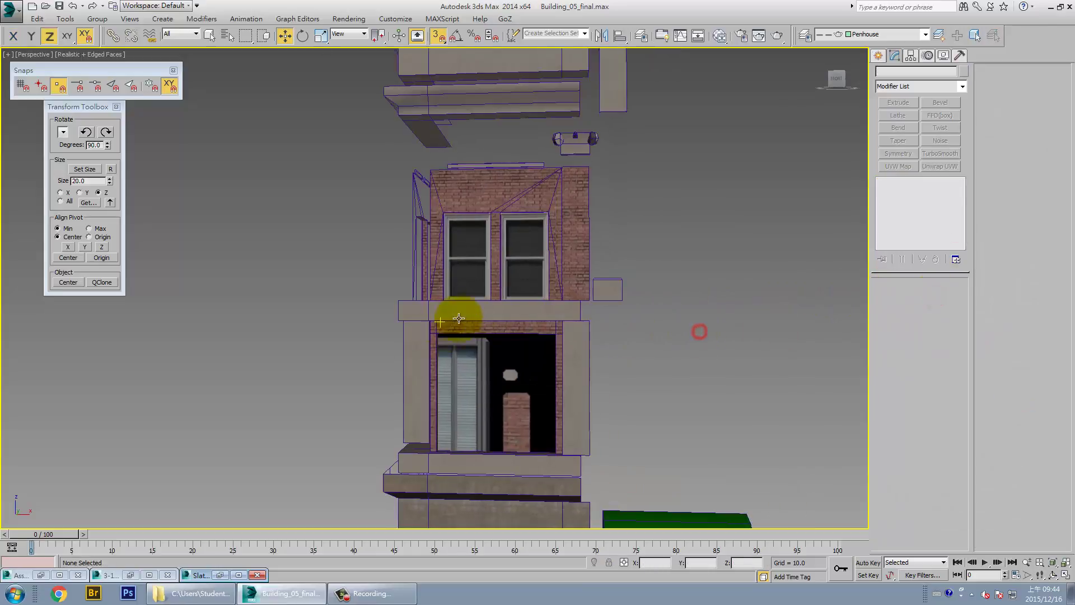
left_click(475, 312)
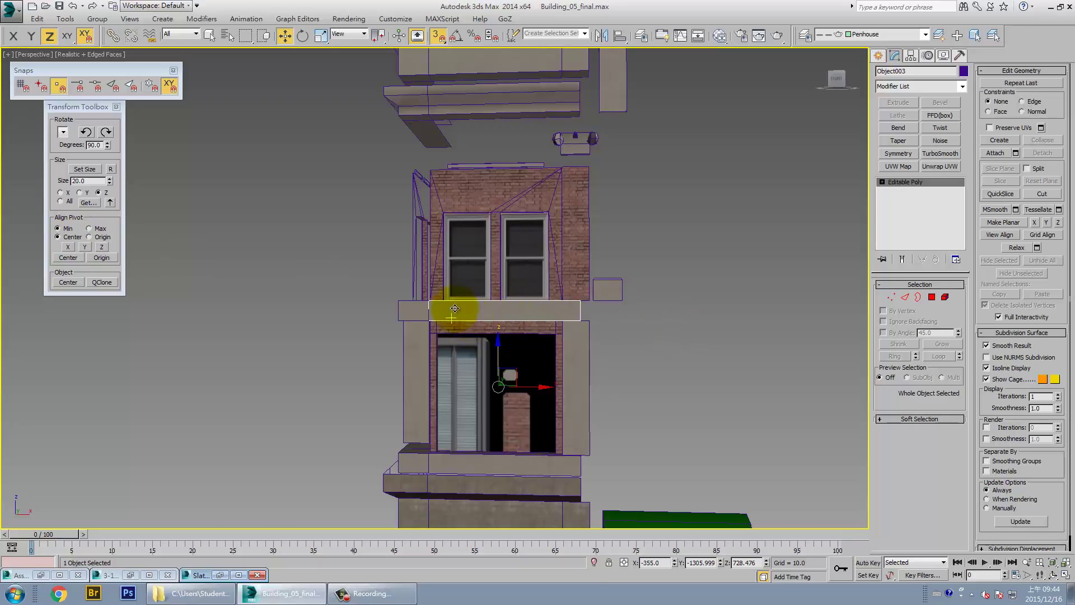
- Centre the strip's pivot and clone it to the right as Object004
left_click(76, 246)
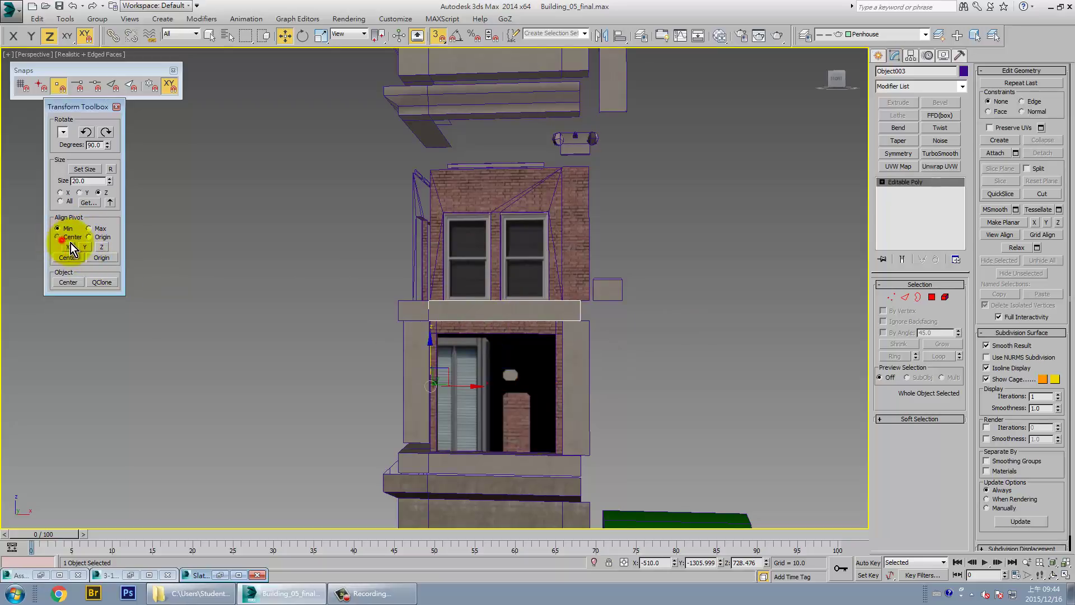
left_click(68, 247)
left_click(101, 248)
key("z")
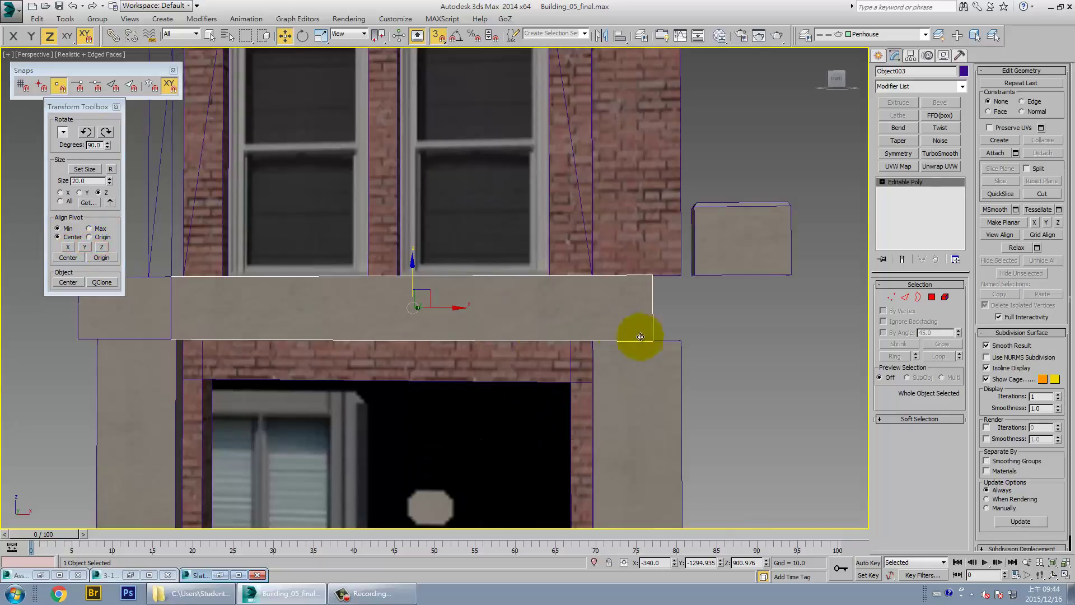
scroll(640, 337, "down", 5)
left_click_drag(494, 276, 741, 269, "shift")
left_click(530, 336)
- Snap Object004 flush against the original's end, then Shift-drag another copy to the left
scroll(643, 352, "up", 5)
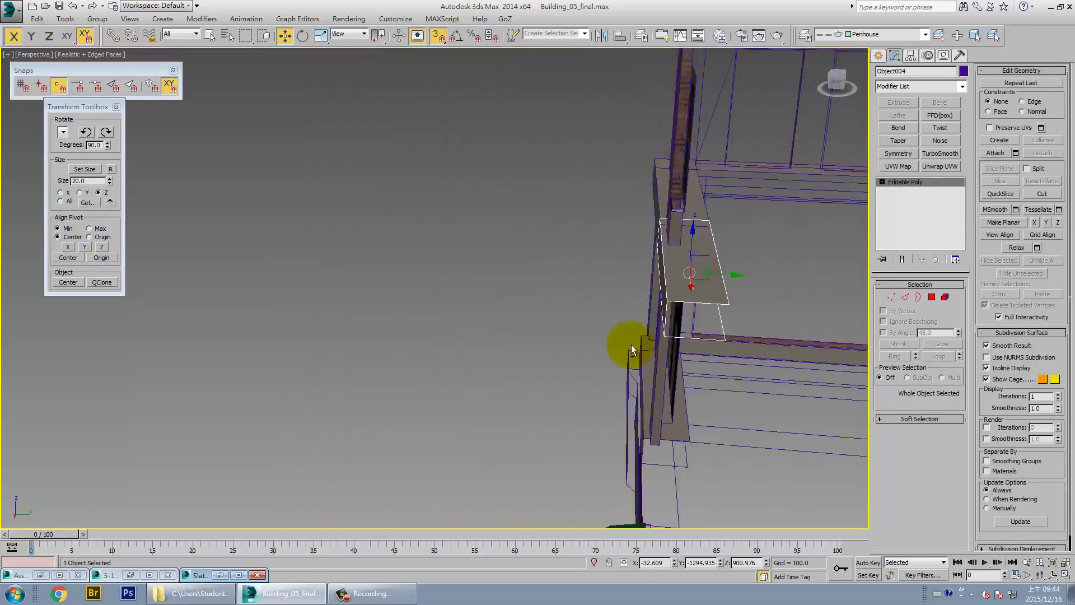
middle_click_drag(631, 345, 517, 361, "alt")
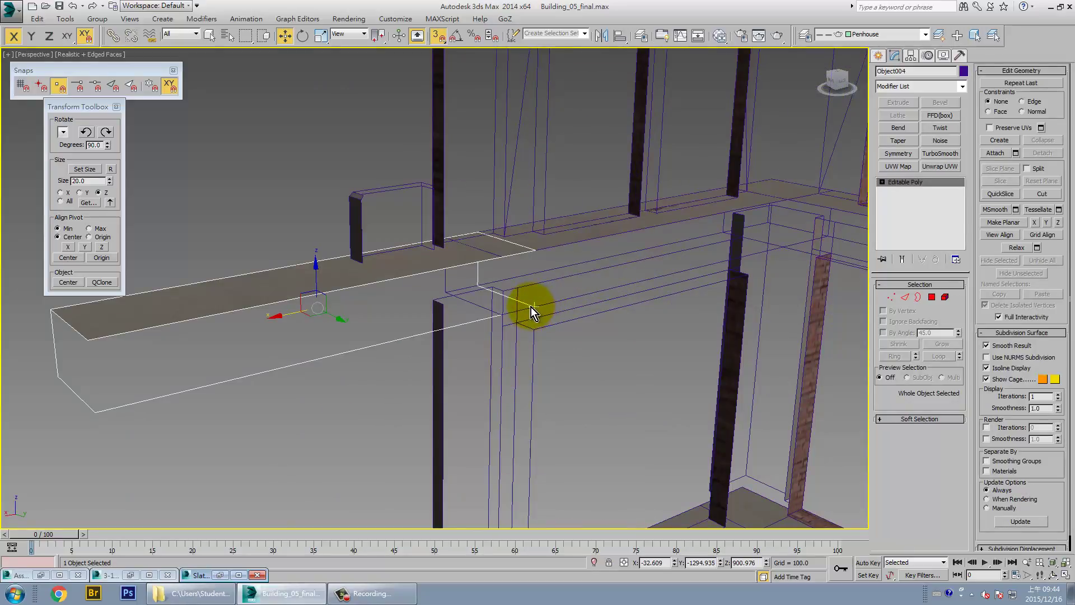
left_click_drag(534, 308, 520, 320)
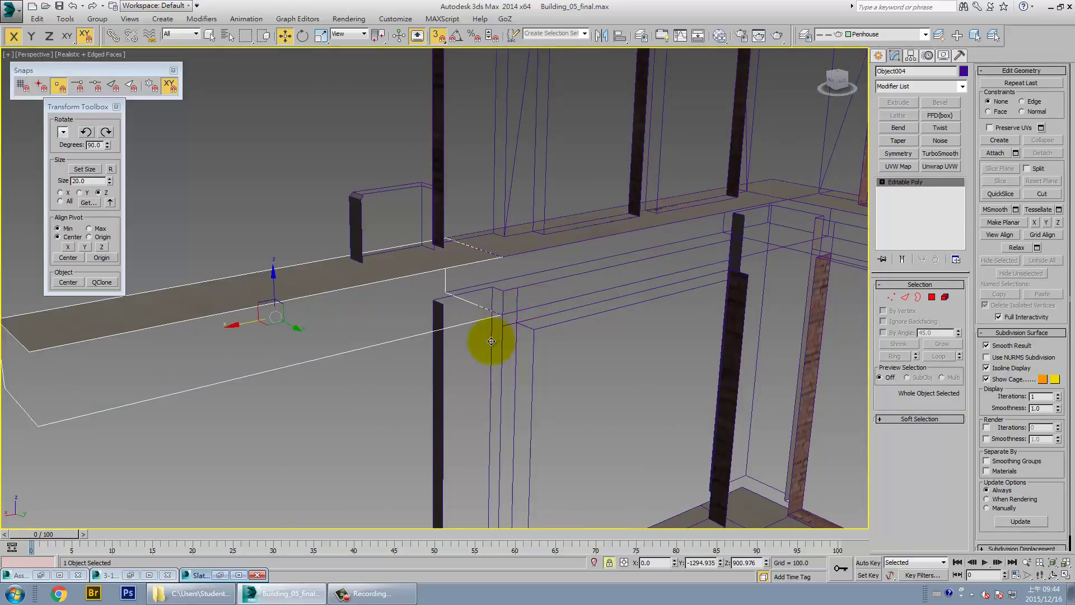
scroll(507, 350, "up", 2)
middle_click_drag(504, 348, 617, 336, "alt")
scroll(560, 317, "down", 3)
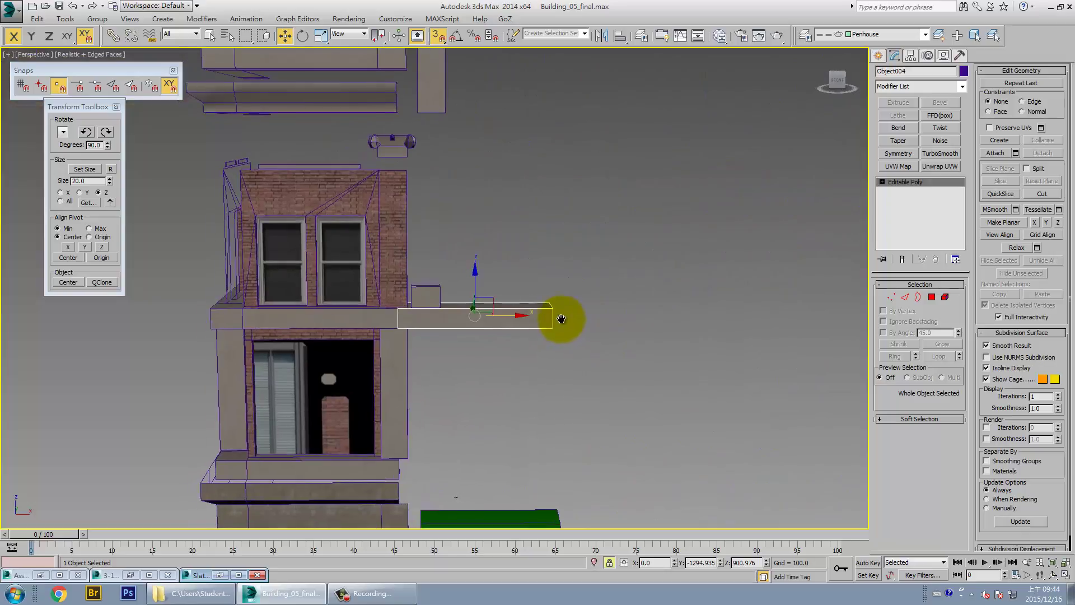
scroll(501, 336, "down", 2)
middle_click_drag(501, 336, 360, 348, "alt")
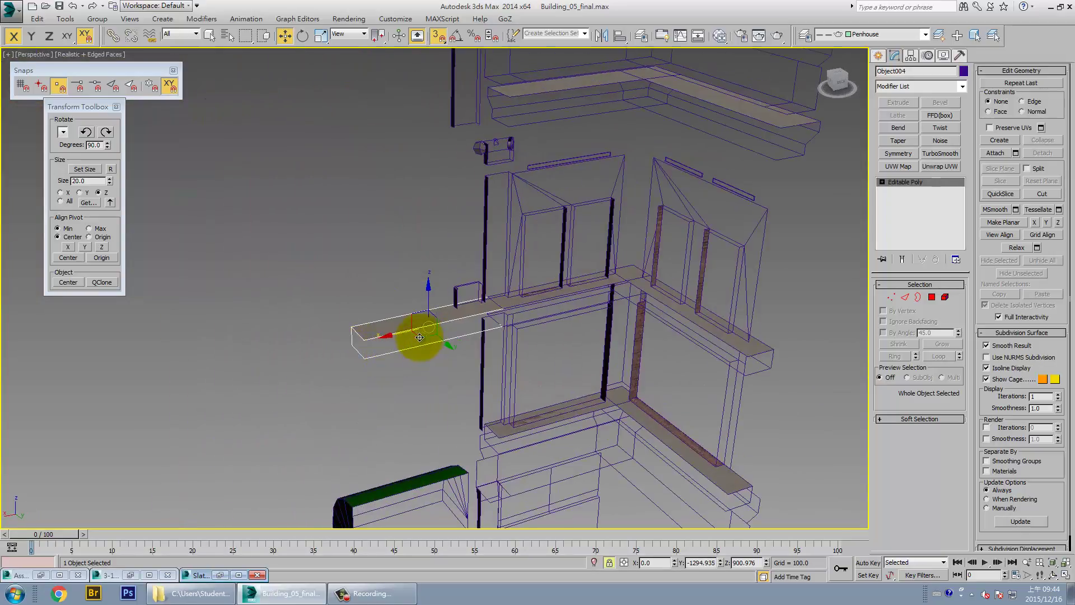
left_click_drag(344, 340, 274, 362, "shift")
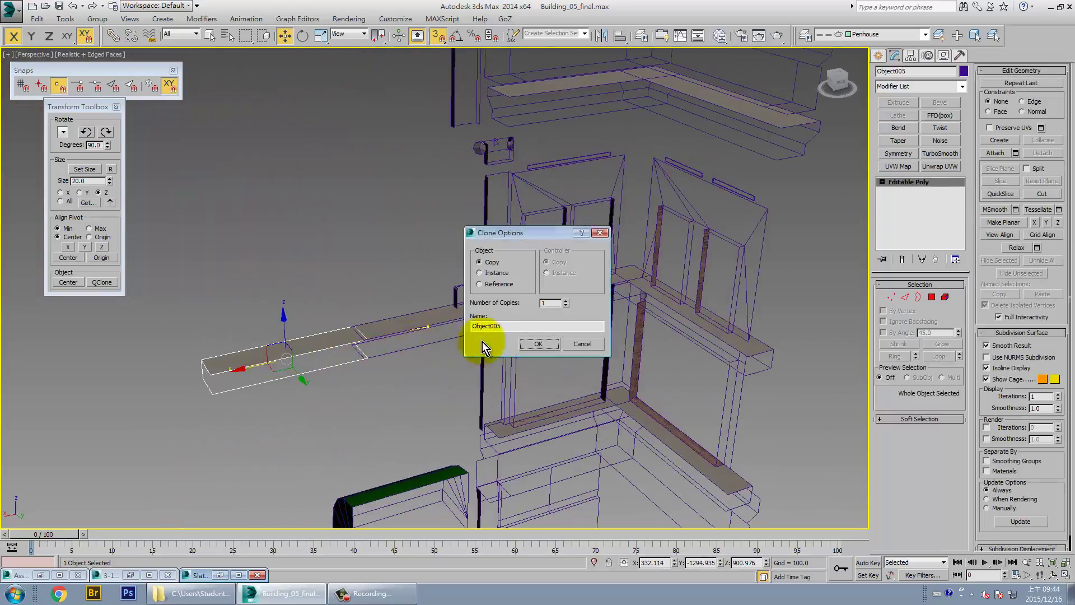
- Create the Object005 copy and snap it flush to the strip's end
left_click(536, 342)
scroll(334, 345, "up", 5)
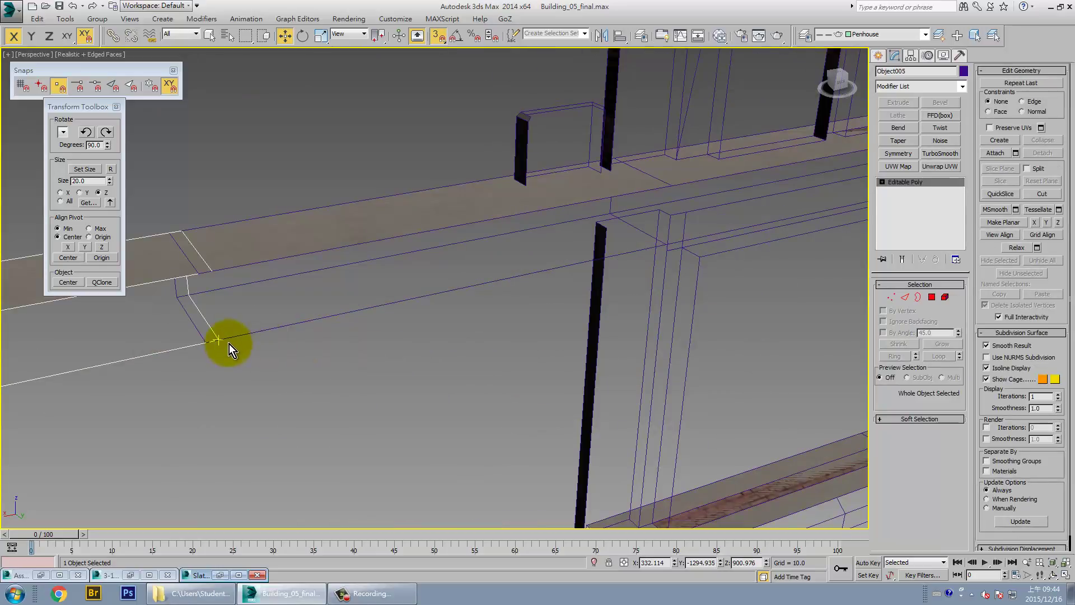
left_click_drag(218, 340, 206, 341)
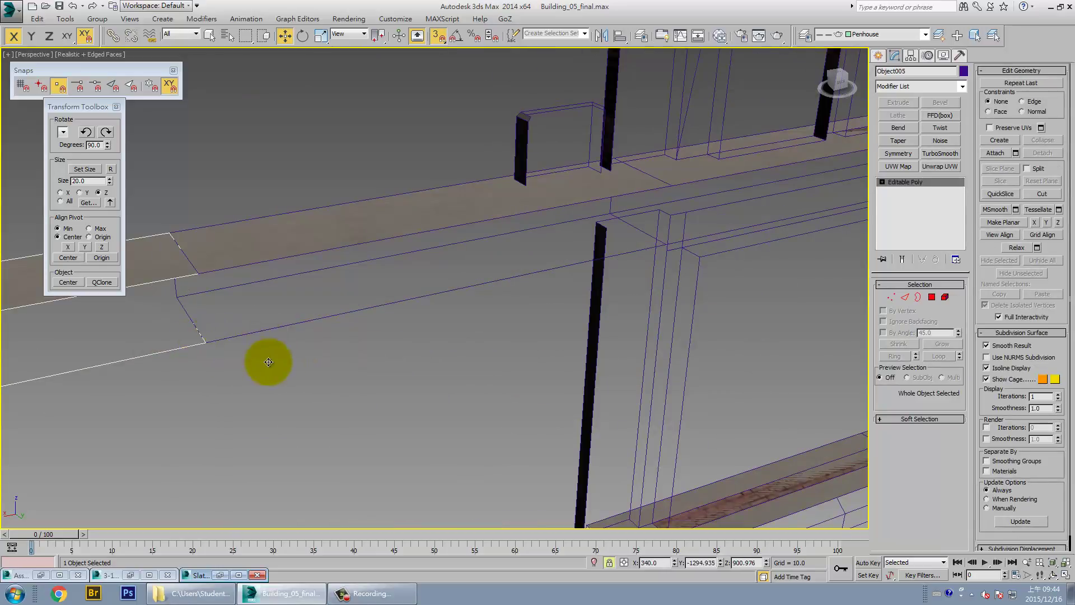
scroll(297, 359, "down", 5)
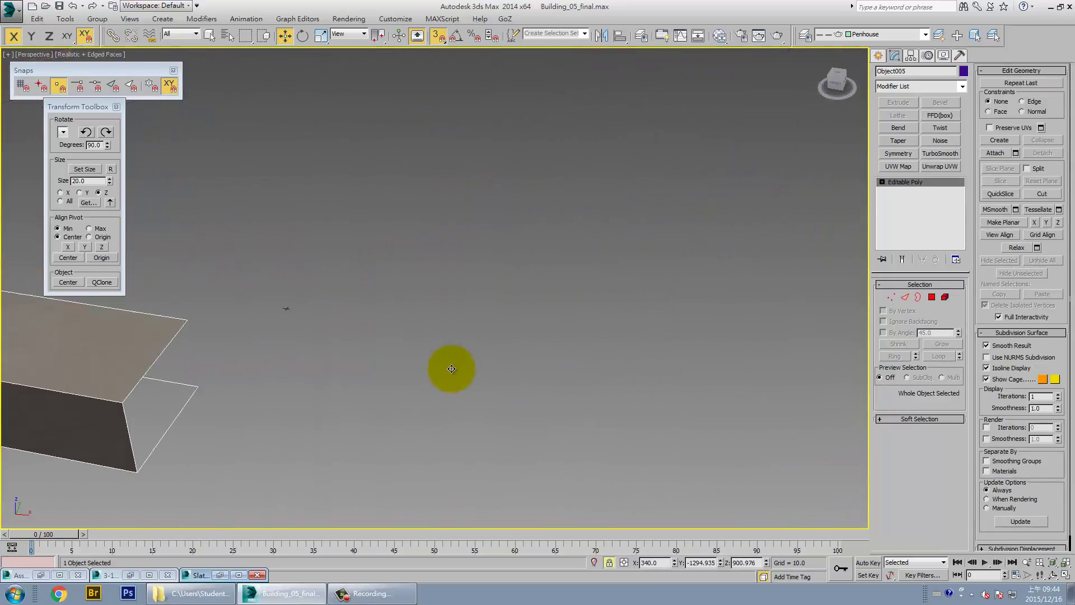
scroll(449, 368, "down", 5)
- Move the long ledge beam along X to the building's right end
mouse_move(420, 348)
middle_mouse_down("alt")
mouse_move(422, 396)
mouse_move(573, 384)
middle_mouse_up("alt")
scroll(574, 385, "up", 2)
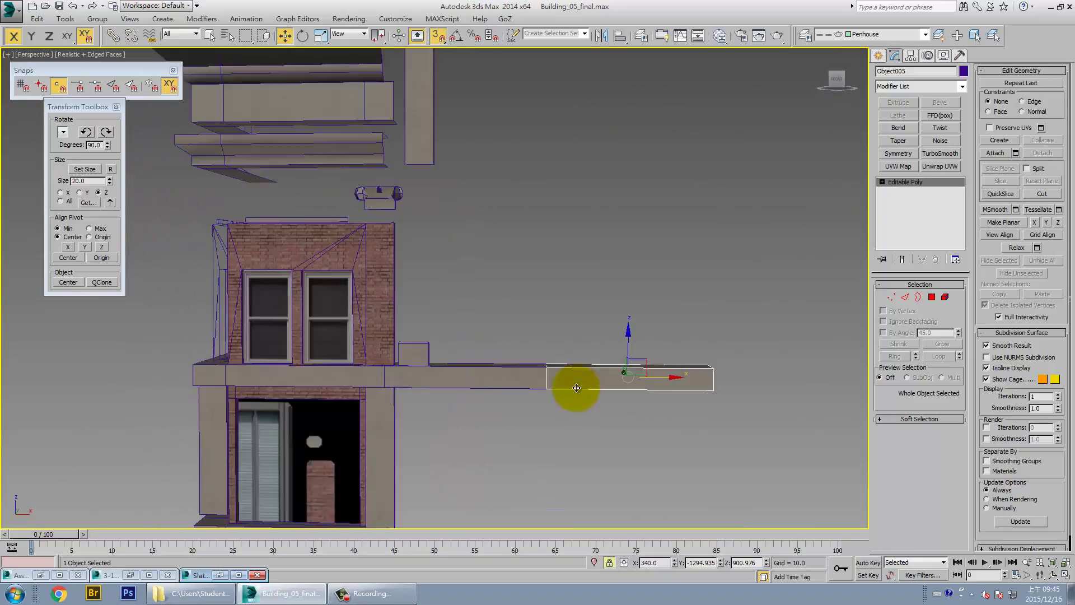
scroll(684, 413, "up", 3)
middle_click_drag(684, 413, 564, 305)
scroll(531, 355, "down", 3)
middle_click_drag(531, 355, 513, 347)
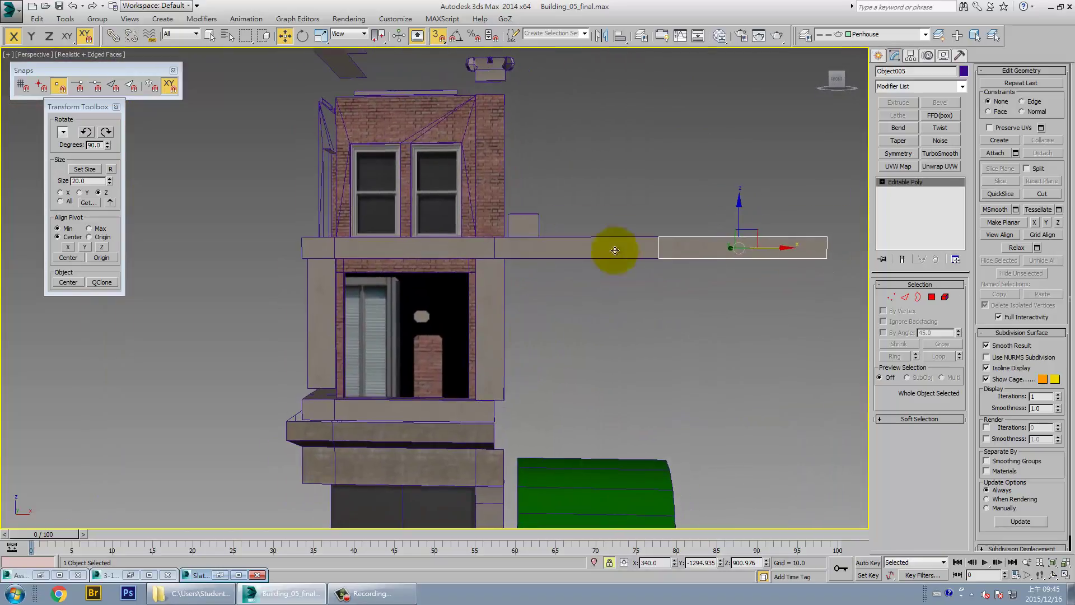
mouse_move(480, 269)
middle_mouse_down("alt")
mouse_move(496, 269)
mouse_move(383, 383)
mouse_move(427, 360)
middle_mouse_up("alt")
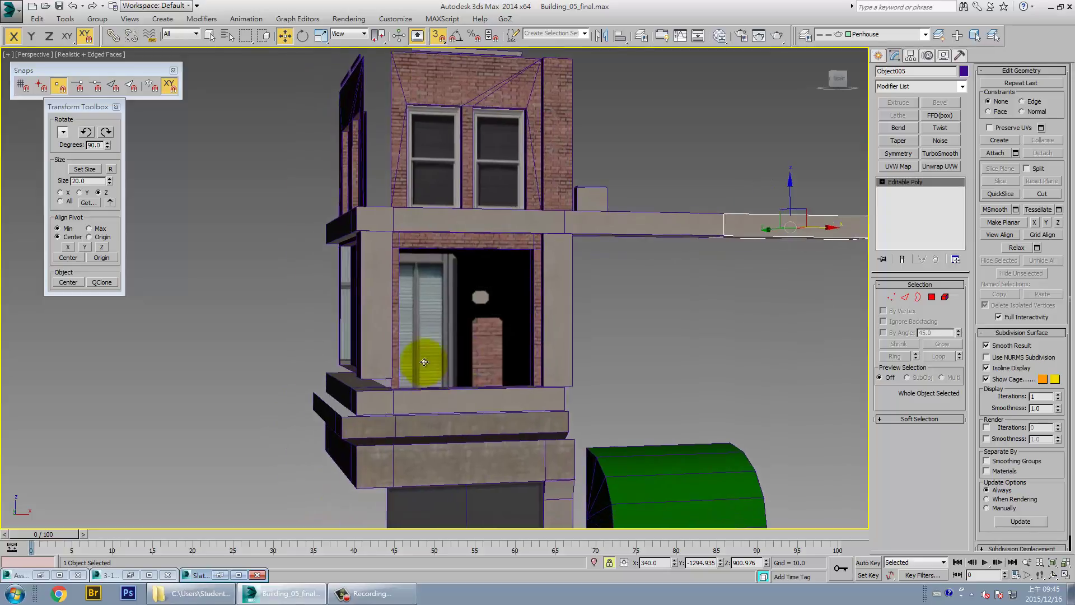
scroll(343, 368, "up", 4)
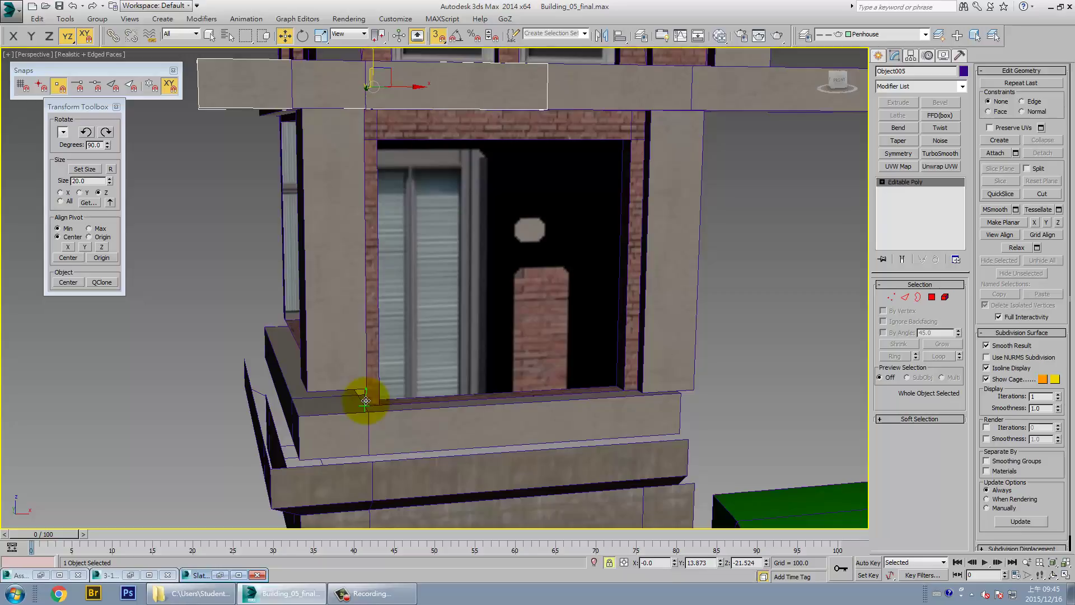
mouse_move(369, 401)
middle_mouse_down("alt")
mouse_move(421, 365)
mouse_move(413, 403)
mouse_move(334, 326)
middle_mouse_up("alt")
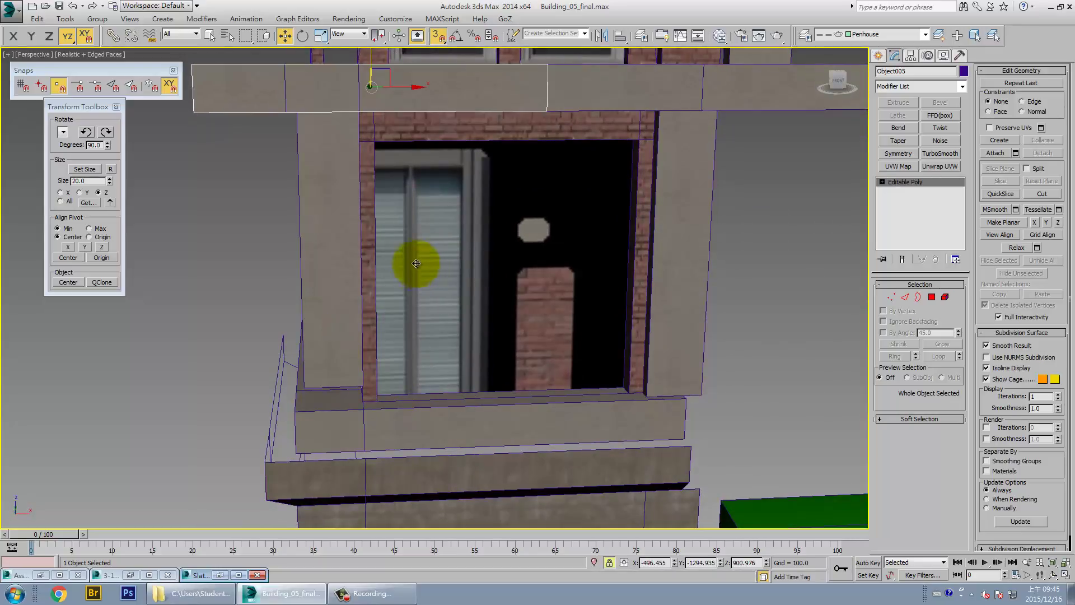
scroll(426, 331, "down", 5)
left_click_drag(479, 359, 585, 362)
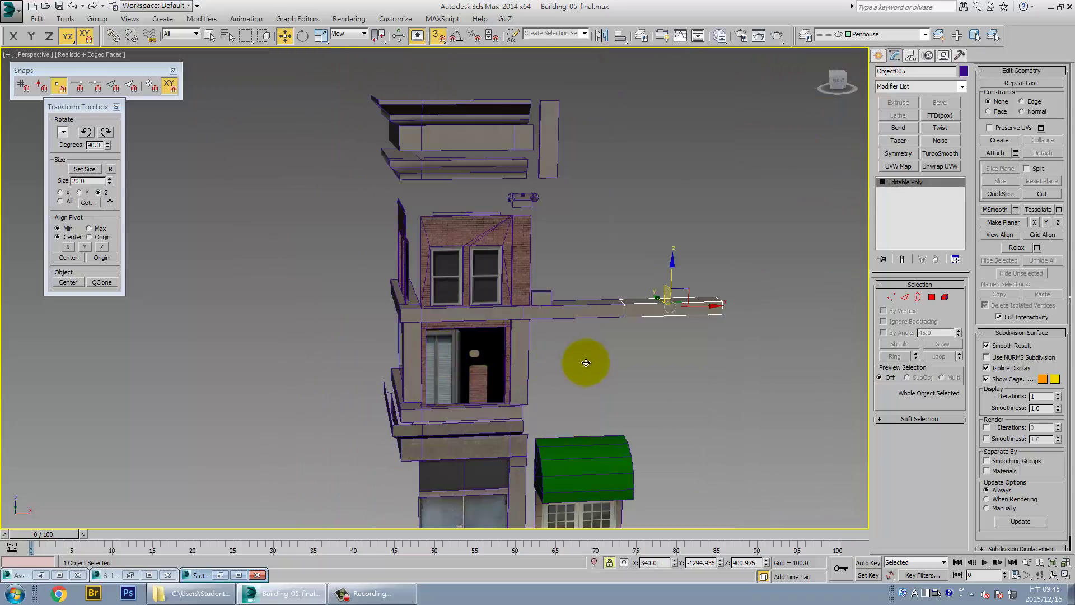
- Try selecting pieces beside the lower window and orbit to view the upper building
left_click(404, 384)
scroll(414, 381, "up", 1)
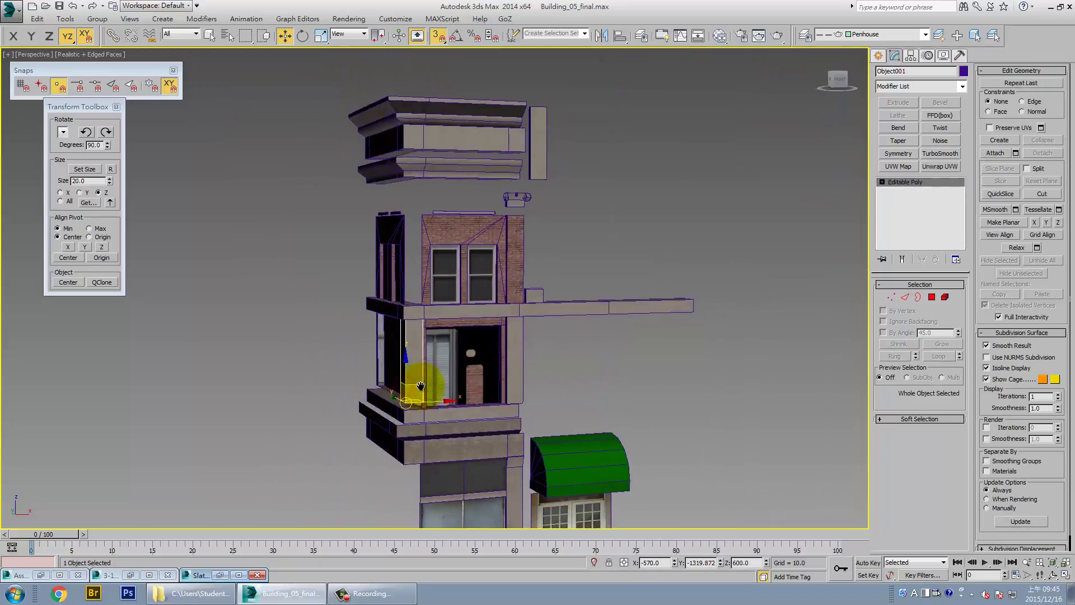
scroll(409, 392, "up", 4)
scroll(440, 384, "up", 2)
left_click(430, 368)
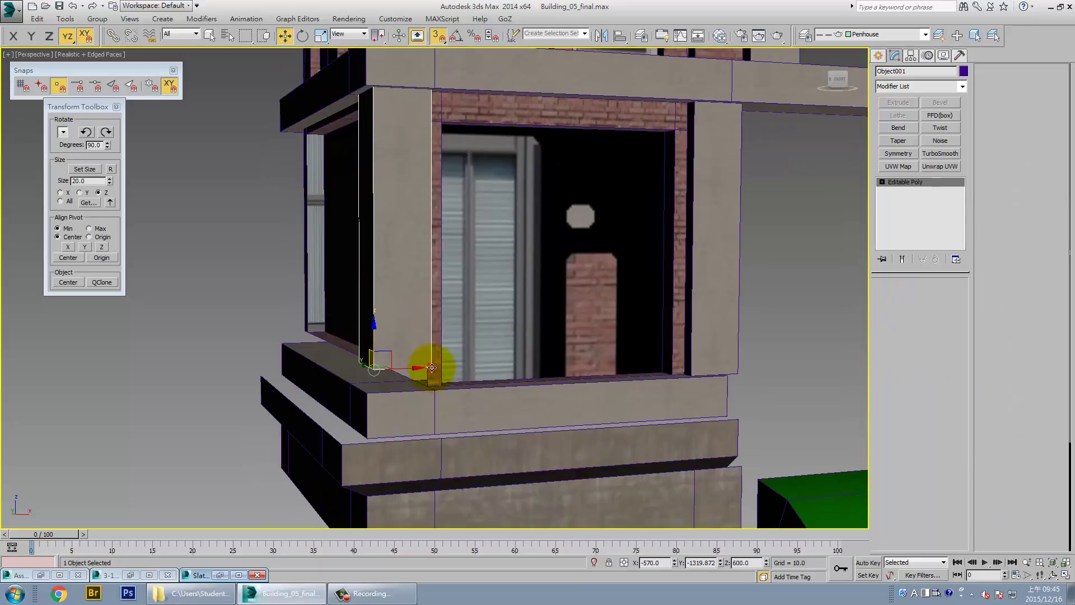
middle_click_drag(427, 377, 441, 376, "alt")
scroll(512, 391, "down", 2)
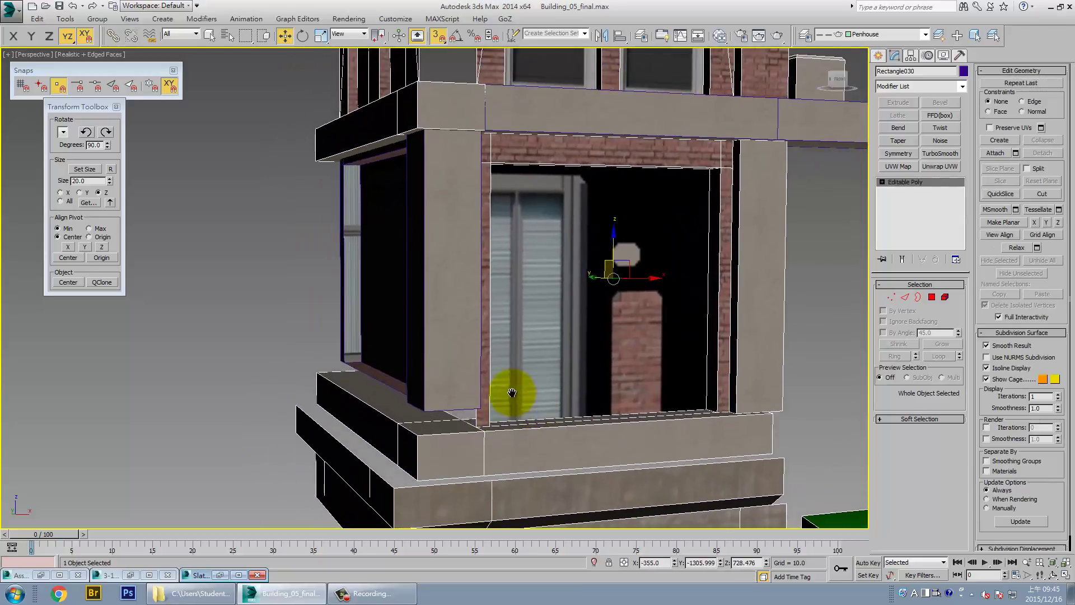
scroll(516, 396, "down", 3)
mouse_move(516, 396)
middle_mouse_down("alt")
mouse_move(511, 420)
mouse_move(529, 410)
mouse_move(533, 360)
mouse_move(516, 384)
mouse_move(523, 372)
mouse_move(694, 380)
middle_mouse_up("alt")
- Select and lock Object001, the brick pillar, then snap it down in Z to the floor
scroll(458, 407, "up", 3)
left_click(458, 407)
scroll(480, 396, "down", 2)
scroll(536, 367, "up", 2)
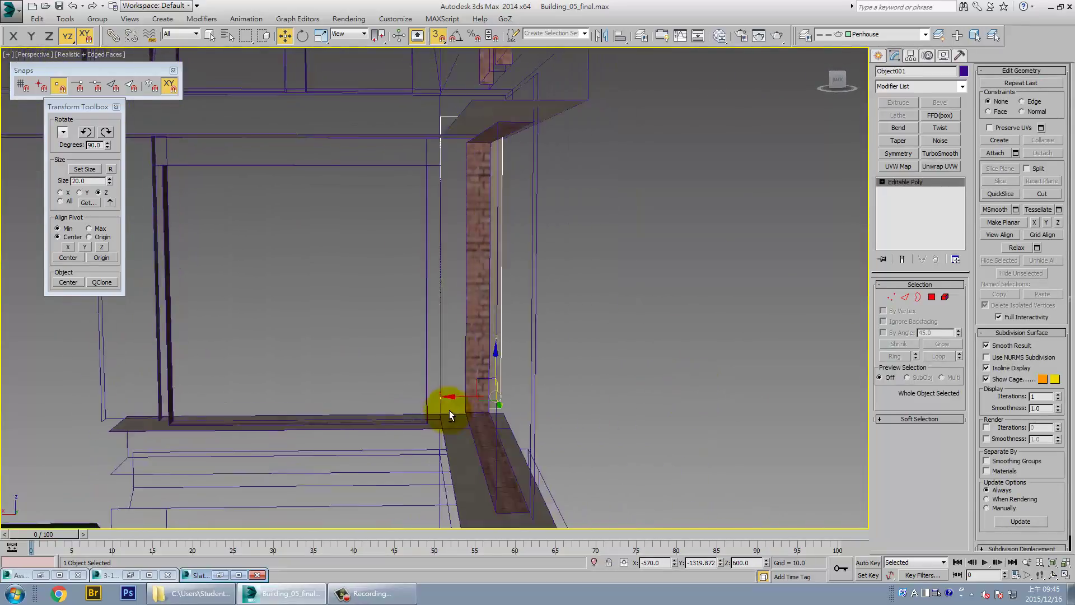
scroll(449, 408, "up", 3)
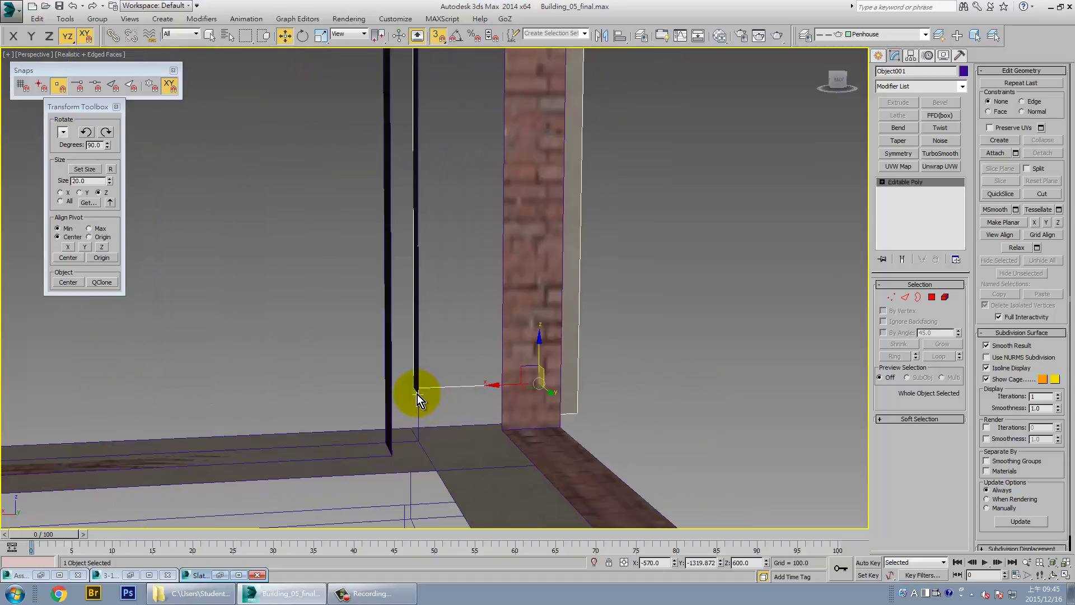
key("space")
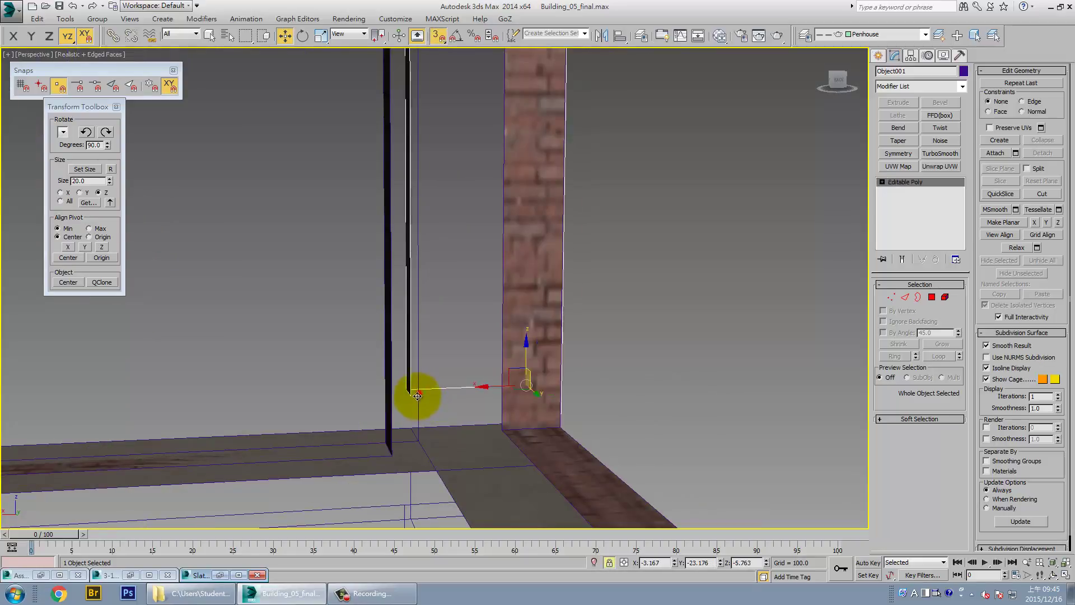
mouse_move(419, 395)
left_mouse_down()
mouse_move(423, 432)
mouse_move(522, 435)
left_mouse_up()
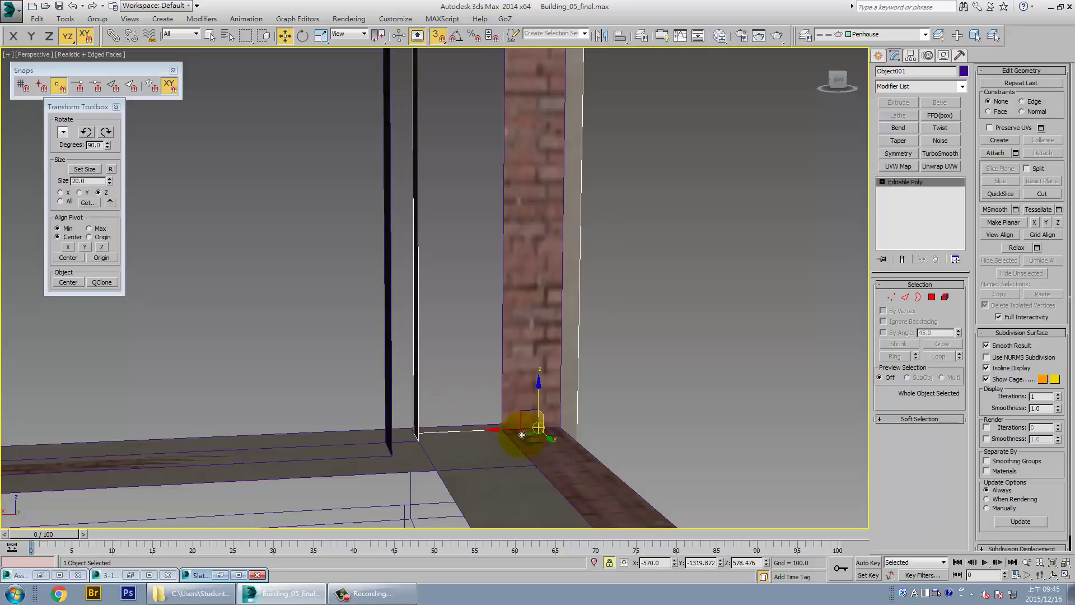
- Snap Object002, the right brick wall piece, into the ledge corner and constrain movement to XY
mouse_move(529, 452)
middle_mouse_down("alt")
mouse_move(581, 456)
mouse_move(588, 431)
middle_mouse_up("alt")
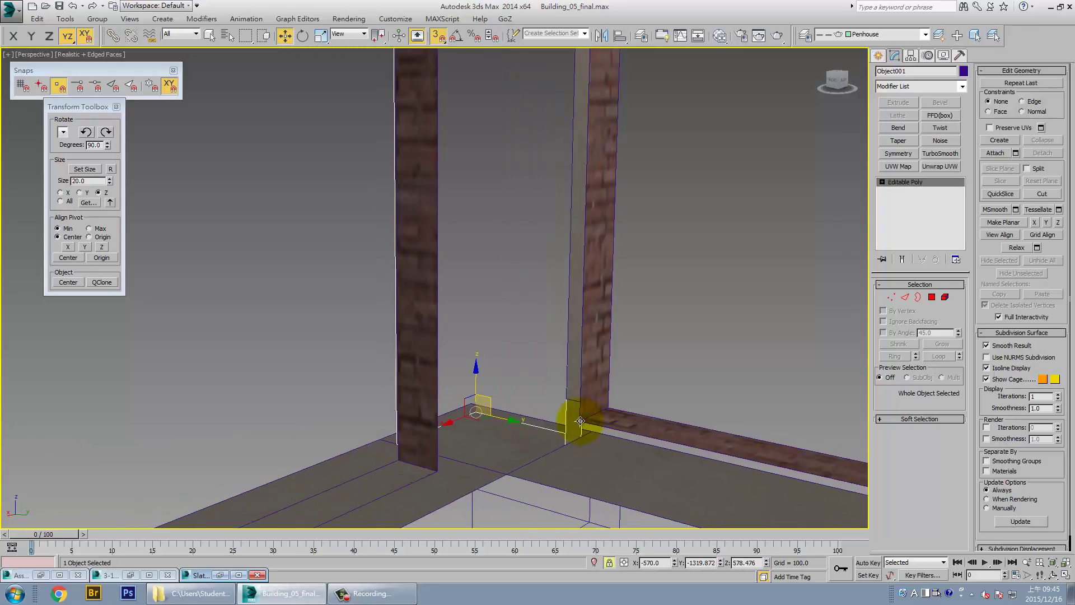
left_click(583, 422)
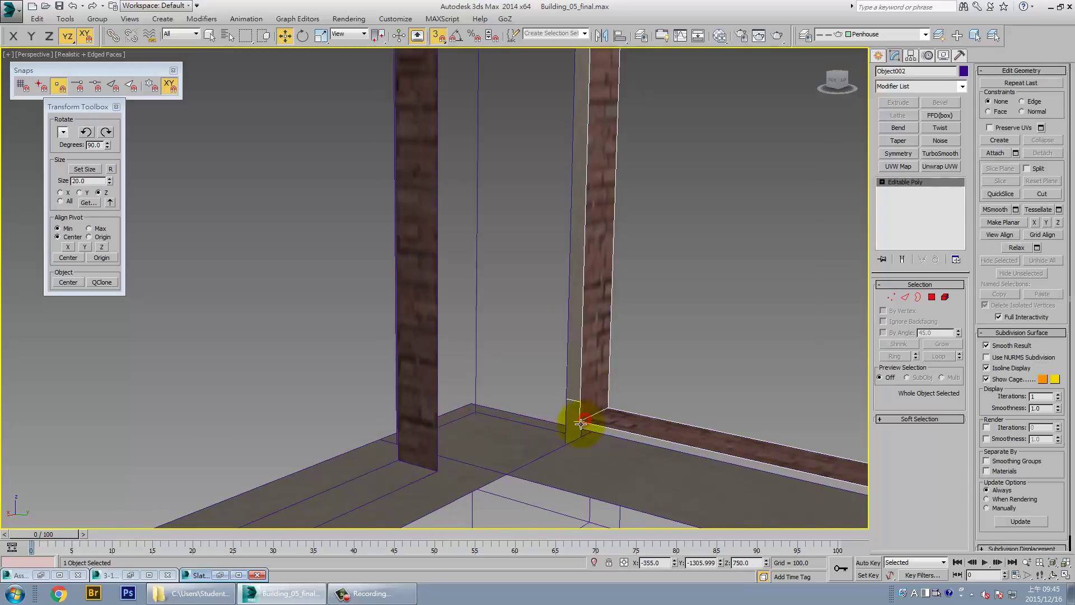
left_click_drag(580, 421, 567, 450)
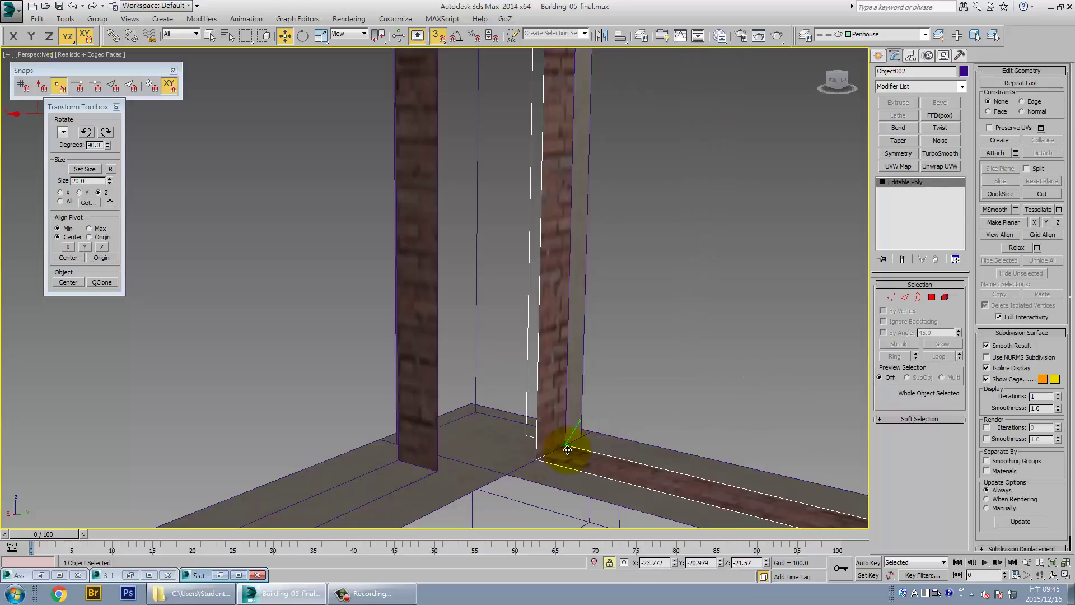
mouse_move(588, 436)
left_mouse_down()
mouse_move(614, 423)
mouse_move(559, 442)
mouse_move(570, 448)
left_mouse_up()
key("F8")
key("F8")
- Zoom and orbit close to the corner where the floor ledge meets the sill
scroll(570, 448, "up", 5)
scroll(574, 443, "up", 5)
scroll(570, 434, "down", 3)
scroll(415, 428, "down", 2)
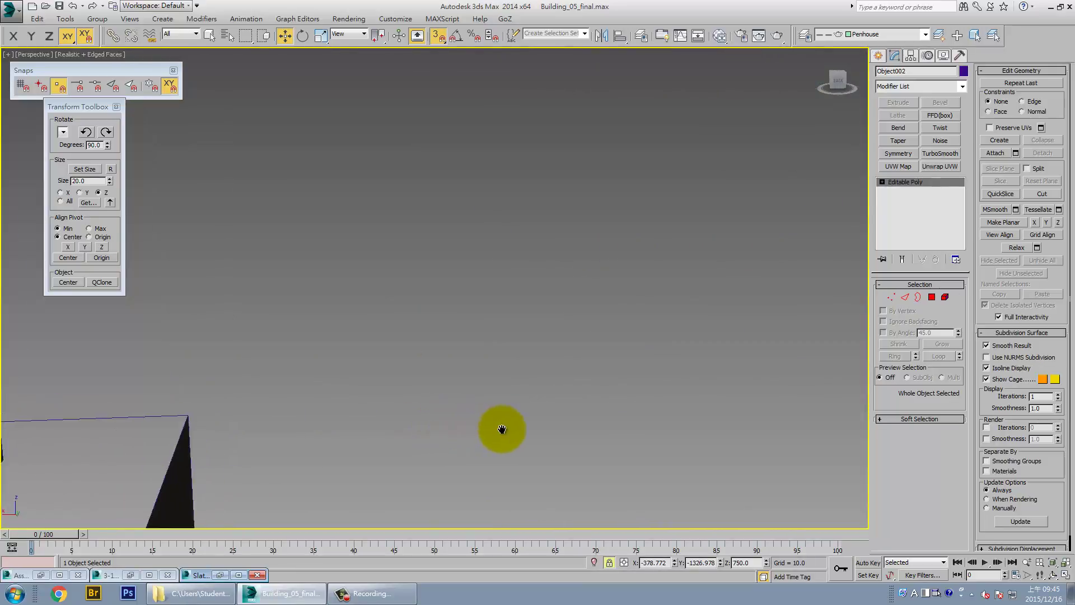
scroll(499, 427, "down", 3)
scroll(584, 377, "down", 2)
mouse_move(574, 386)
middle_mouse_down("alt")
mouse_move(557, 417)
mouse_move(568, 413)
mouse_move(542, 431)
middle_mouse_up("alt")
scroll(535, 414, "up", 4)
- Snap Object002 onto the sill corner and down to the floor edge at Z 728.43
mouse_move(532, 402)
left_mouse_down()
mouse_move(533, 381)
mouse_move(533, 417)
left_mouse_up()
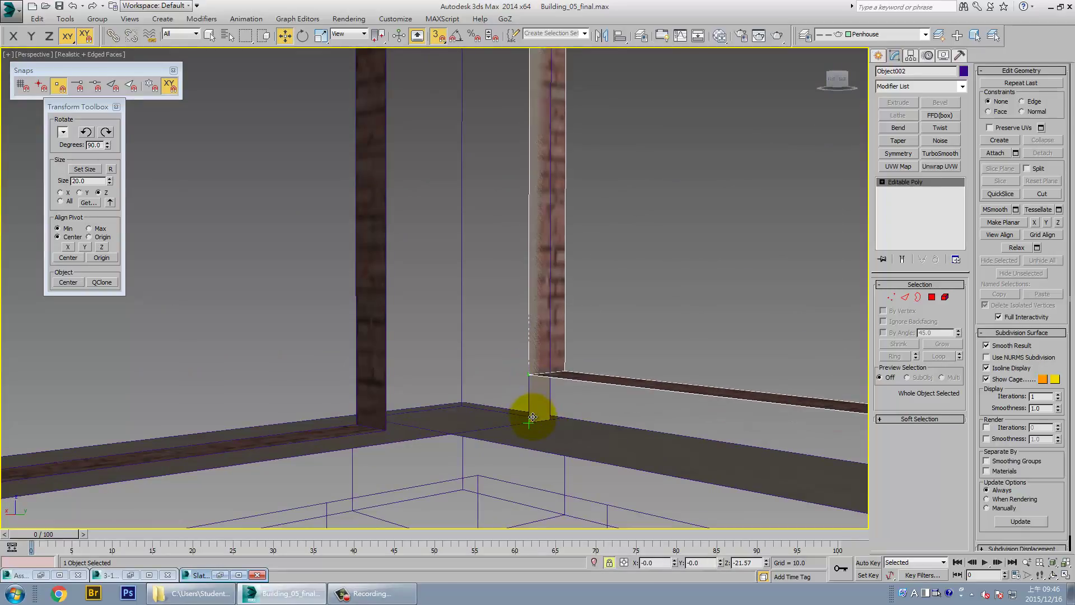
left_click_drag(533, 417, 532, 427)
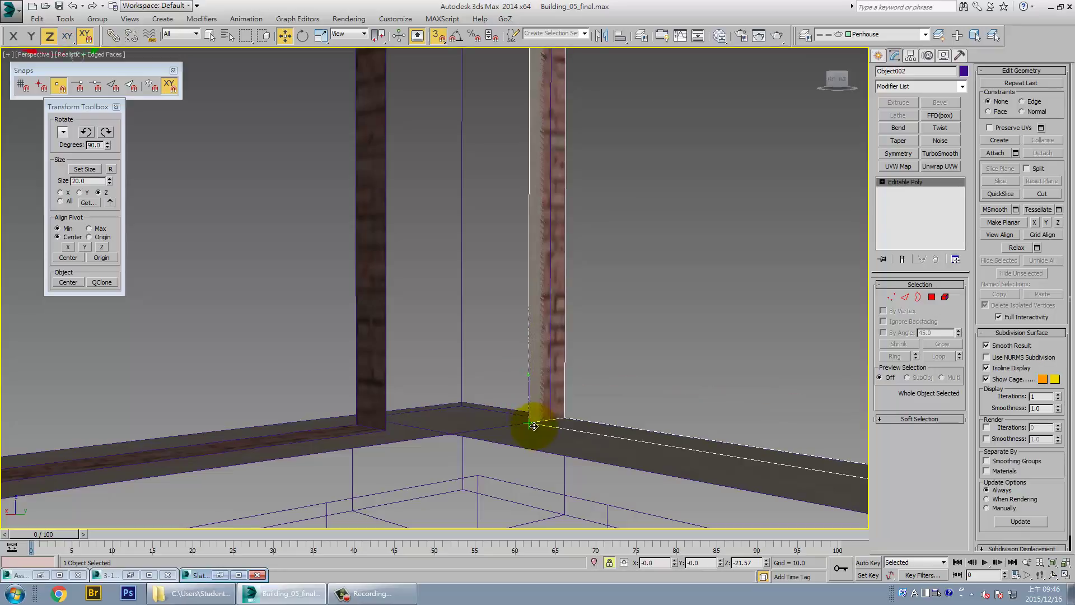
scroll(625, 385, "down", 2)
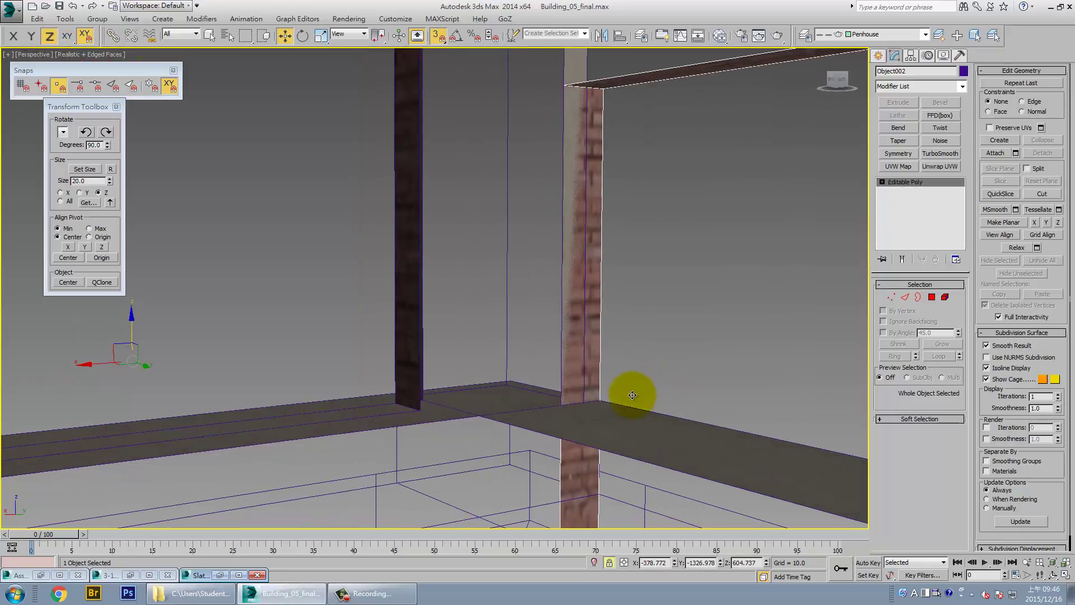
scroll(630, 391, "down", 1)
scroll(639, 386, "down", 4)
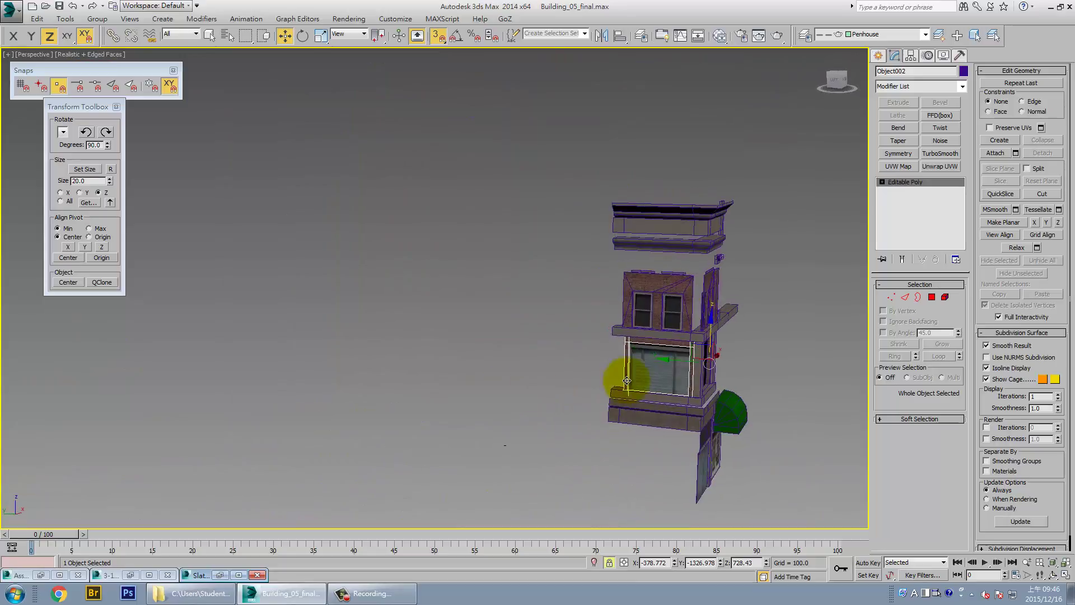
scroll(639, 381, "up", 5)
scroll(640, 381, "down", 2)
mouse_move(643, 360)
middle_mouse_down("alt")
mouse_move(577, 384)
mouse_move(616, 430)
mouse_move(653, 432)
mouse_move(655, 444)
mouse_move(600, 432)
mouse_move(607, 344)
middle_mouse_up("alt")
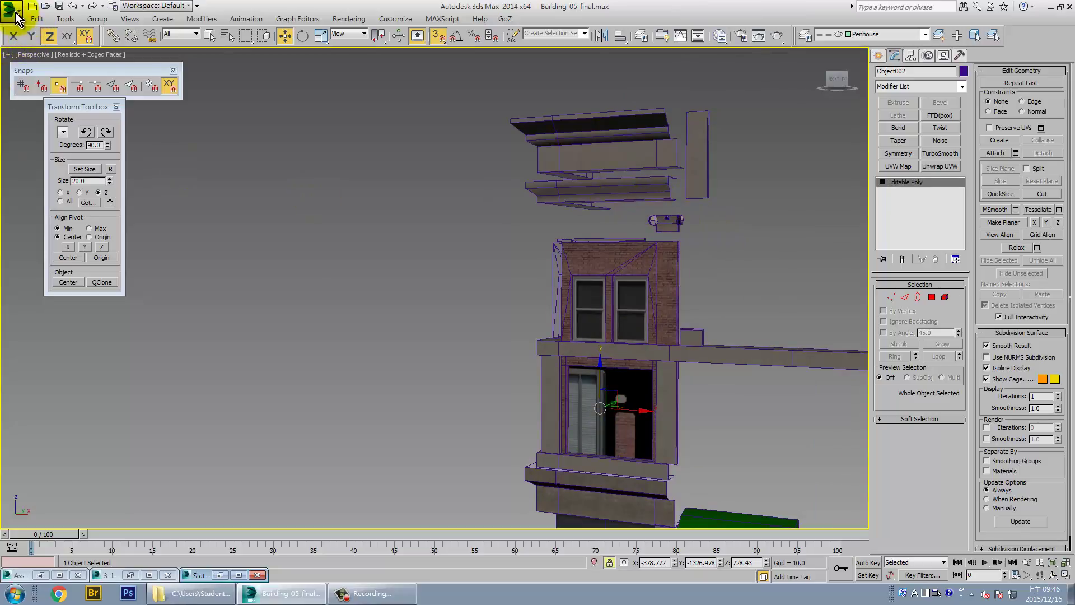
- Save the scene as Building_06_compl.max in the Building02 folder
left_click(16, 13)
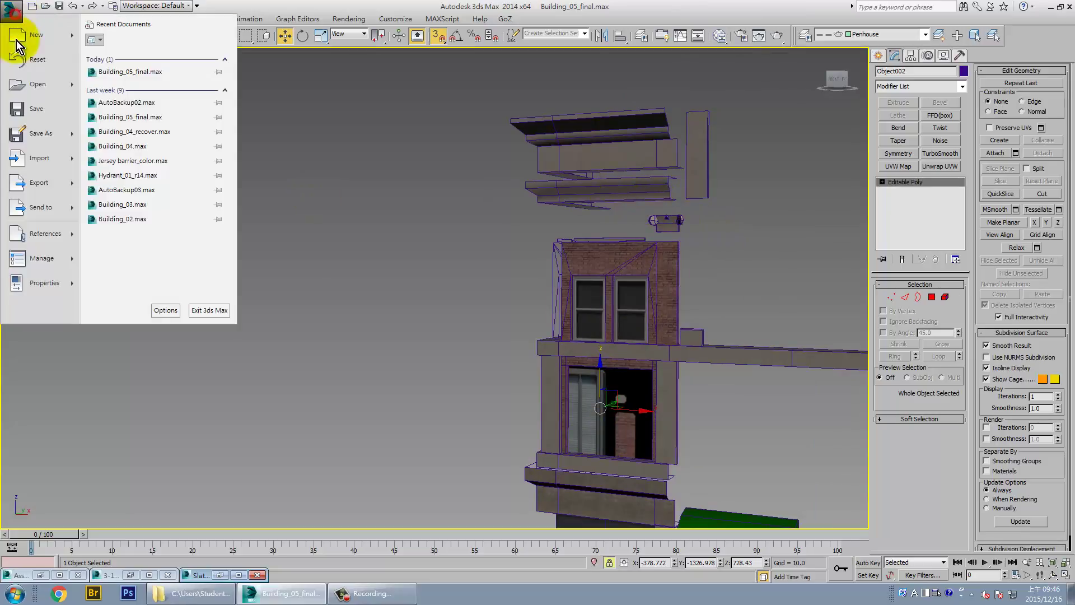
left_click(51, 133)
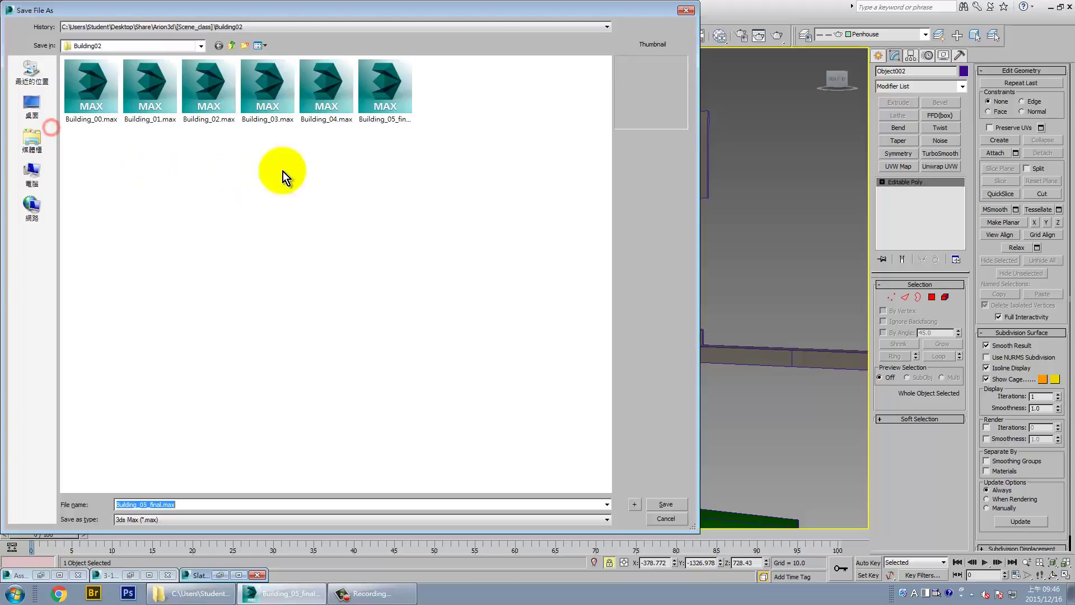
left_click(148, 504)
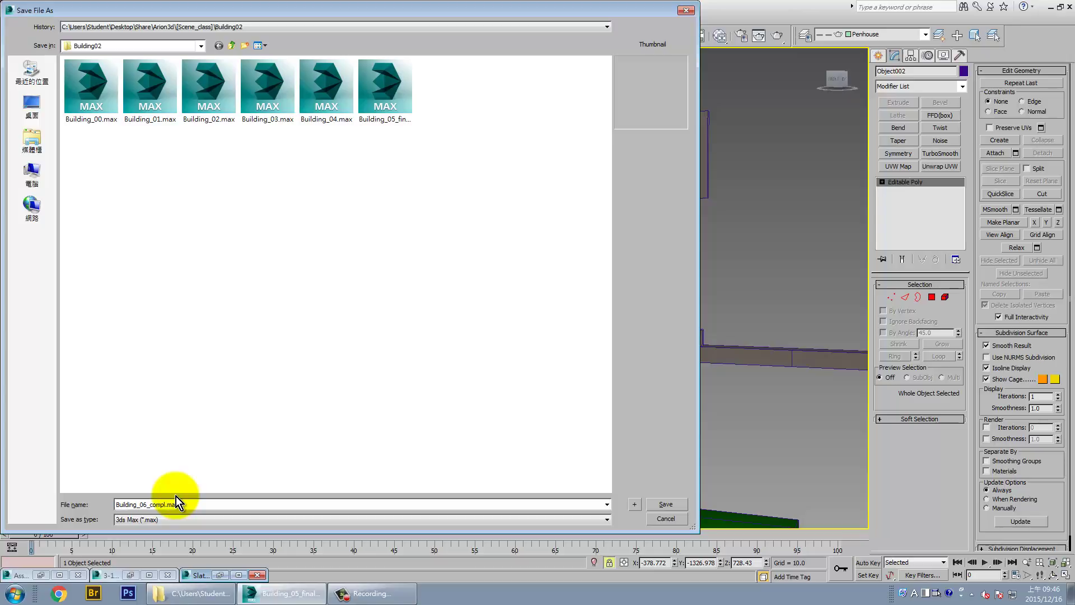
key("Return")
middle_click_drag(528, 301, 490, 221)
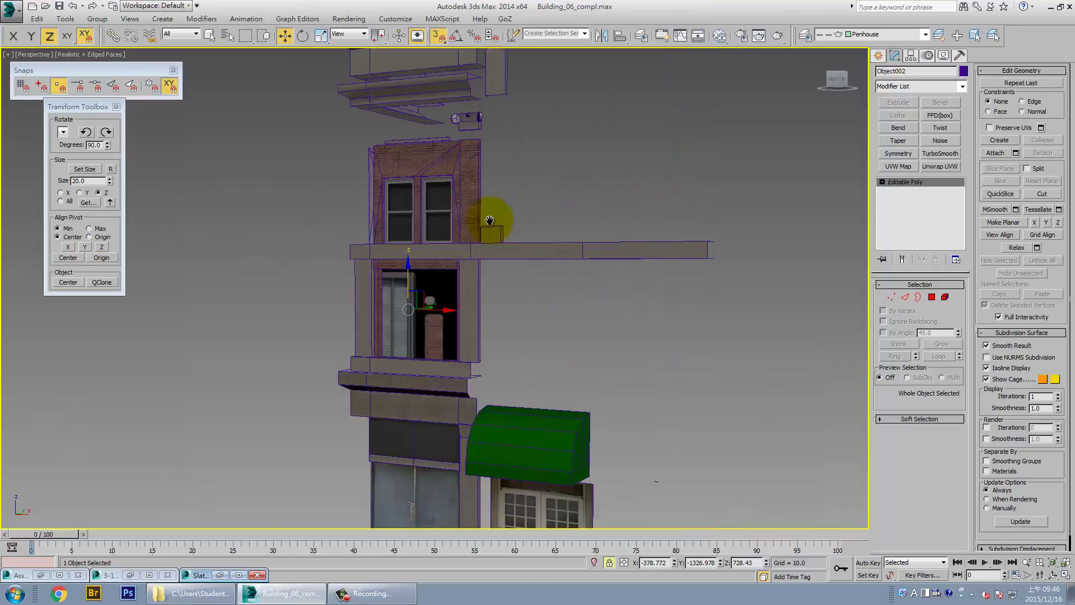
scroll(490, 220, "down", 5)
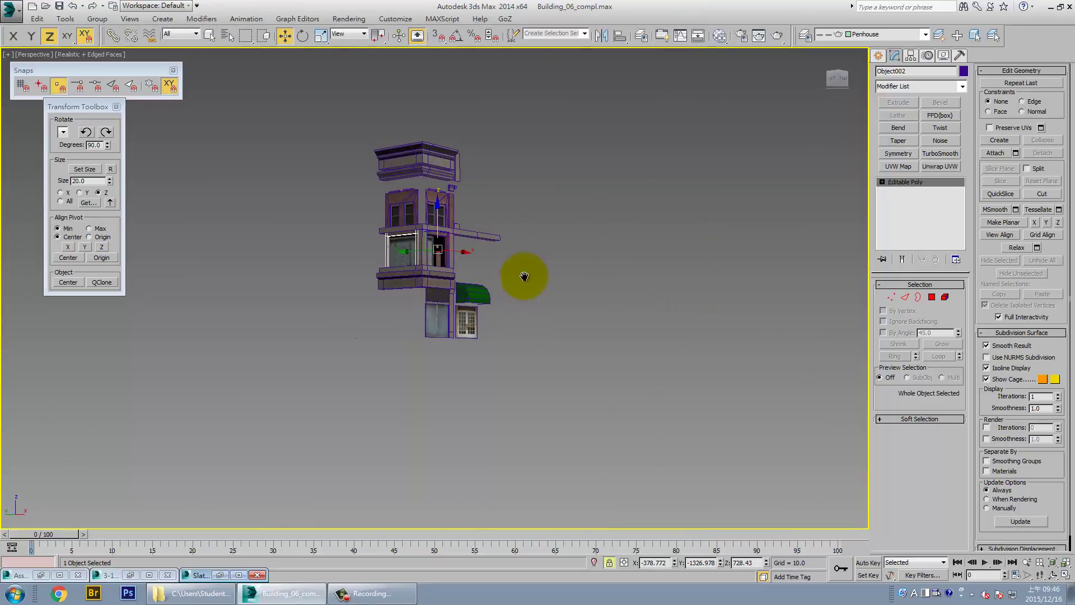
scroll(504, 281, "up", 3)
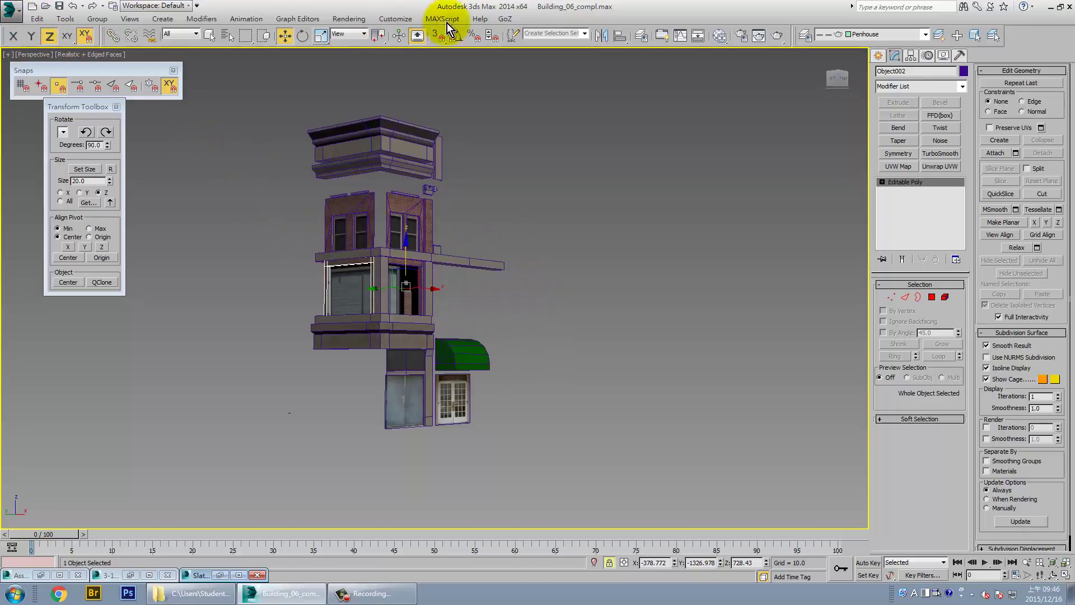